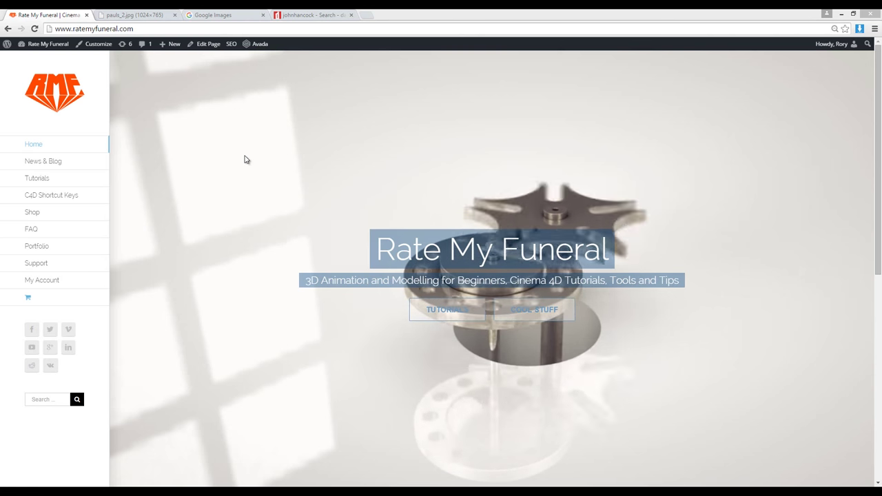
Open the Recreate a Piece of Art tutorial on the website and find the reader comment linking to pauls_2.jpg.
click(35, 179)
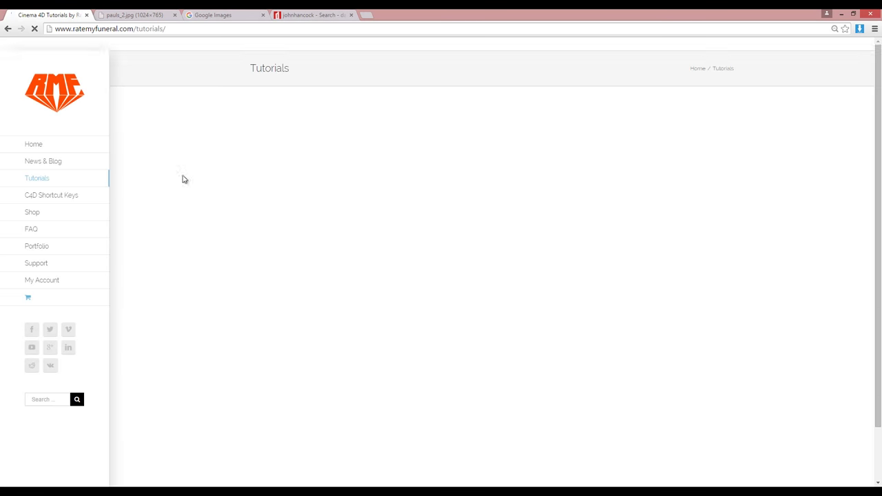
scroll(329, 270, down, 4)
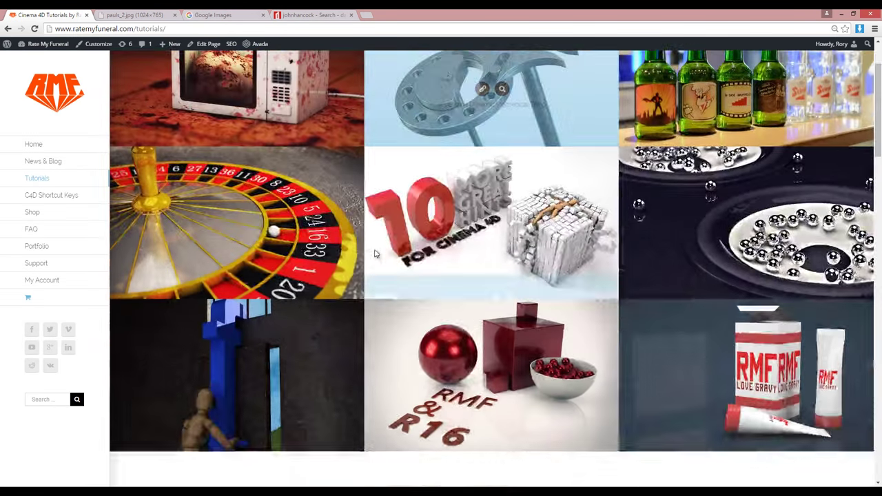
click(228, 185)
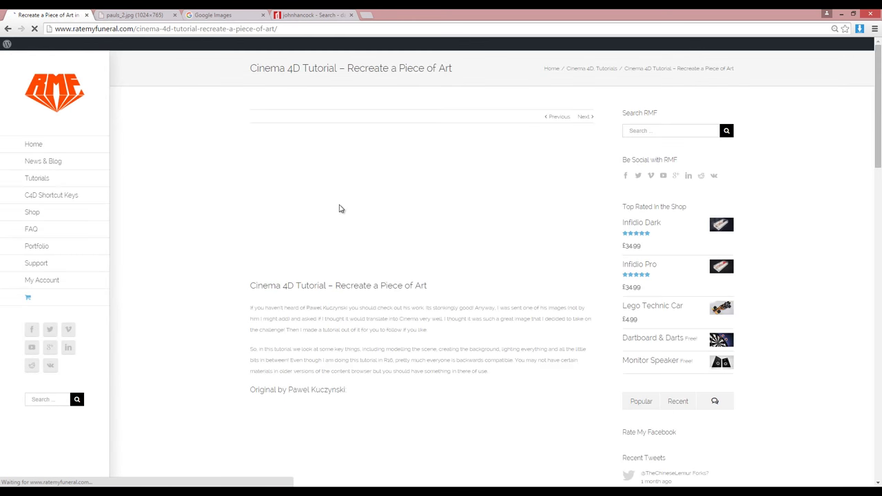
scroll(362, 213, down, 4)
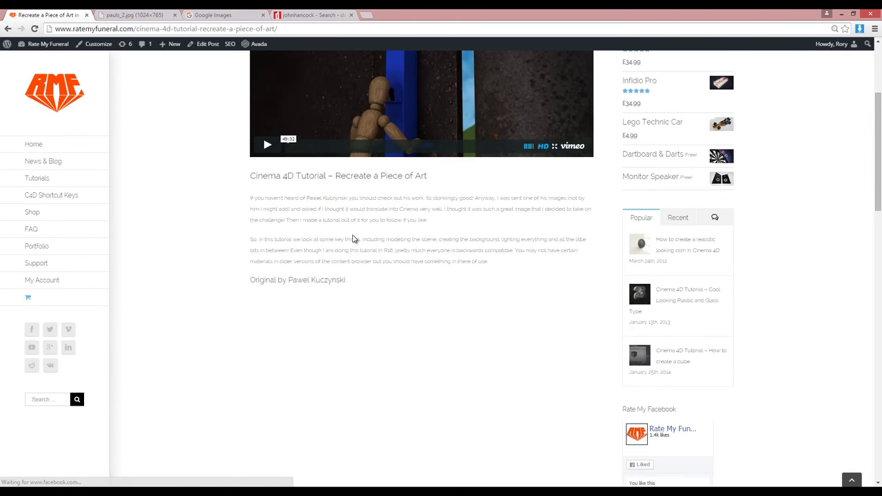
scroll(366, 244, down, 13)
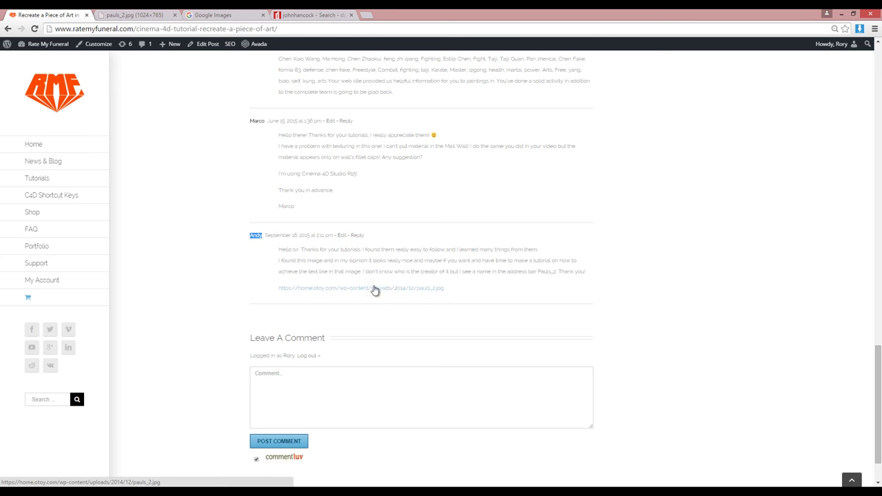
Copy the web address of the pauls_2.jpg image and switch to Google Images.
click(123, 15)
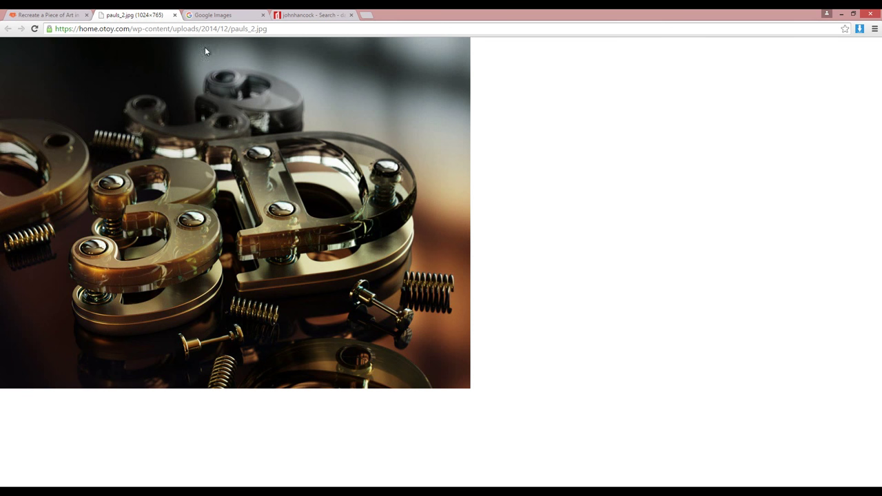
click(230, 31)
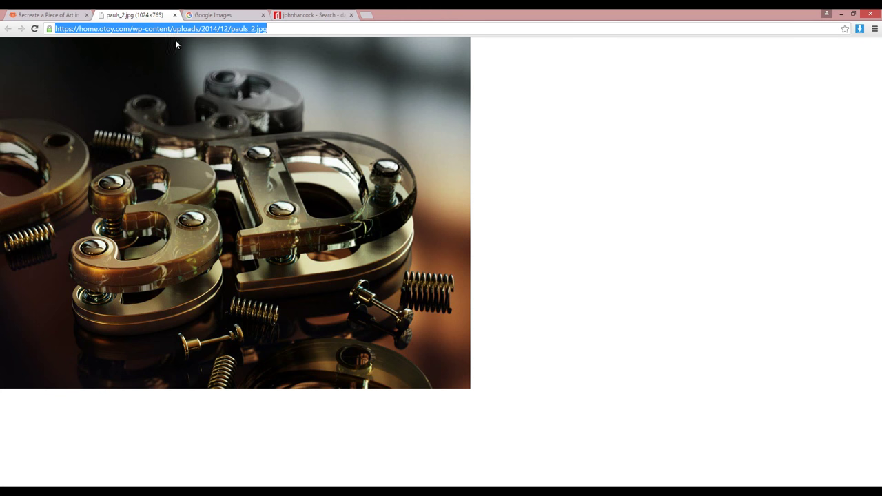
key(ctrl+c)
click(214, 15)
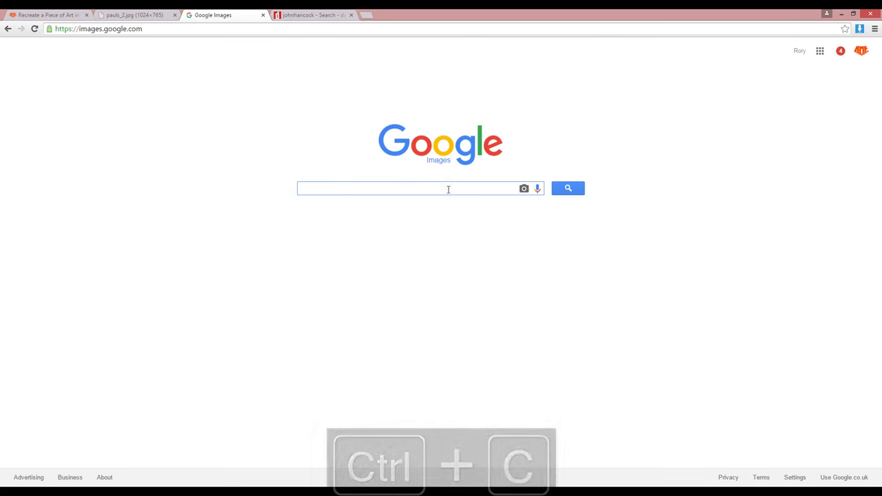
key(ctrl+v)
click(567, 190)
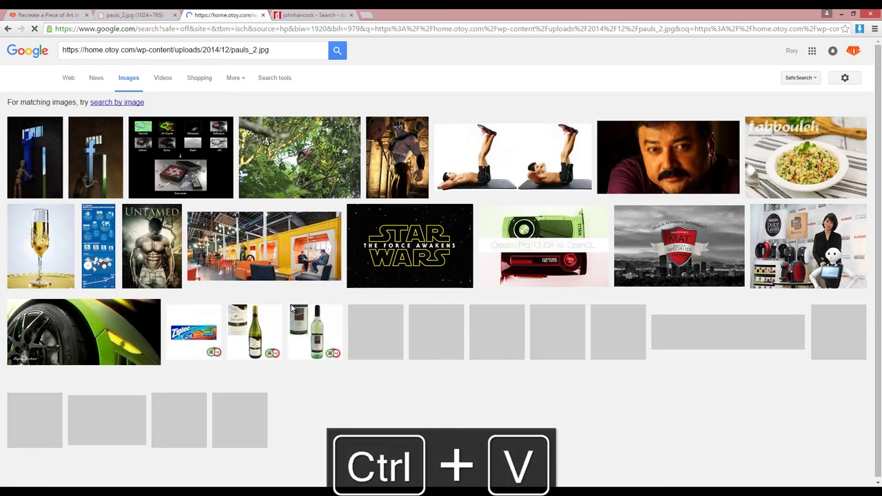
key(alt+Left)
Run a Google search by image using the copied address of pauls_2.jpg.
click(524, 188)
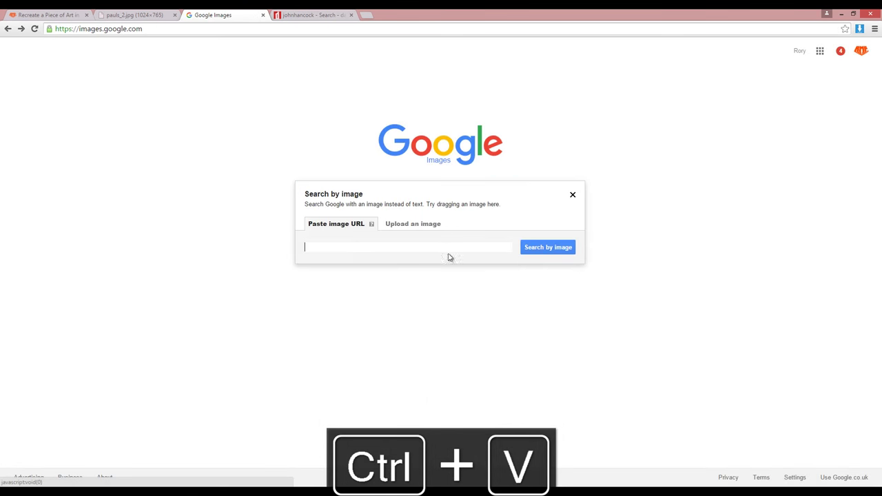
key(ctrl+v)
click(548, 248)
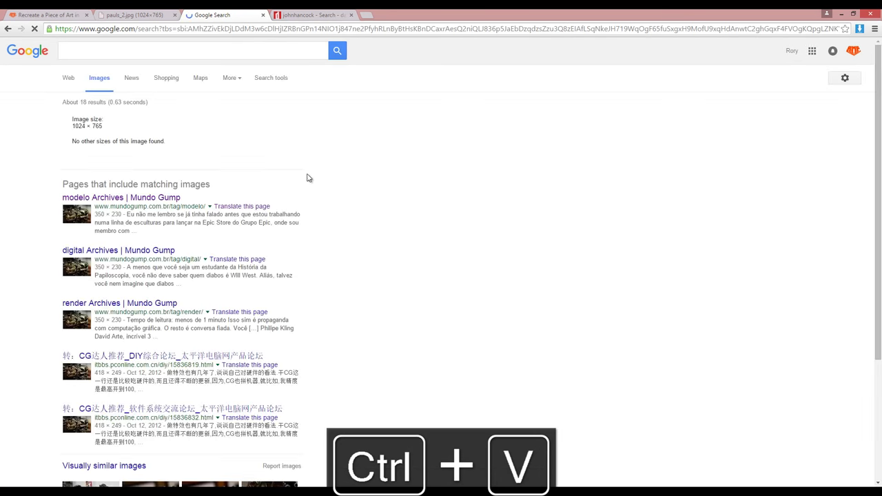
Open the modelo Archives result on Mundo Gump and the Incríveis renderizadores article listed there.
scroll(102, 157, down, 1)
click(102, 152)
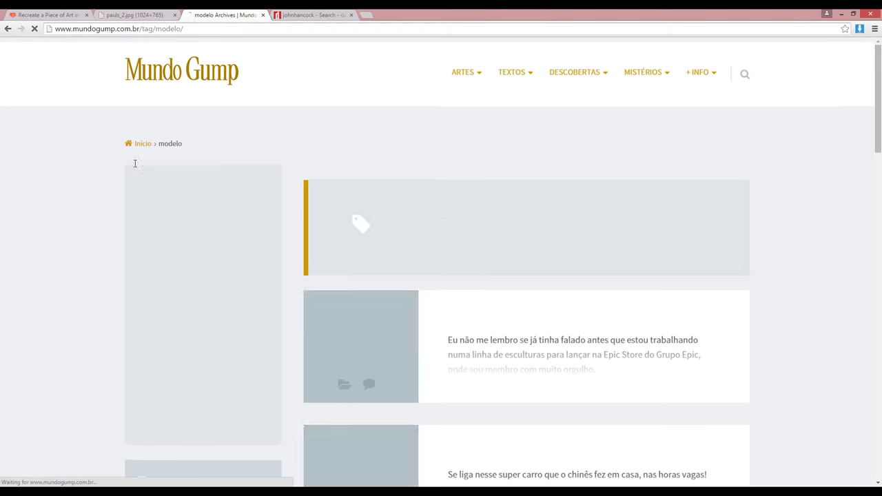
scroll(548, 269, down, 3)
scroll(549, 254, down, 10)
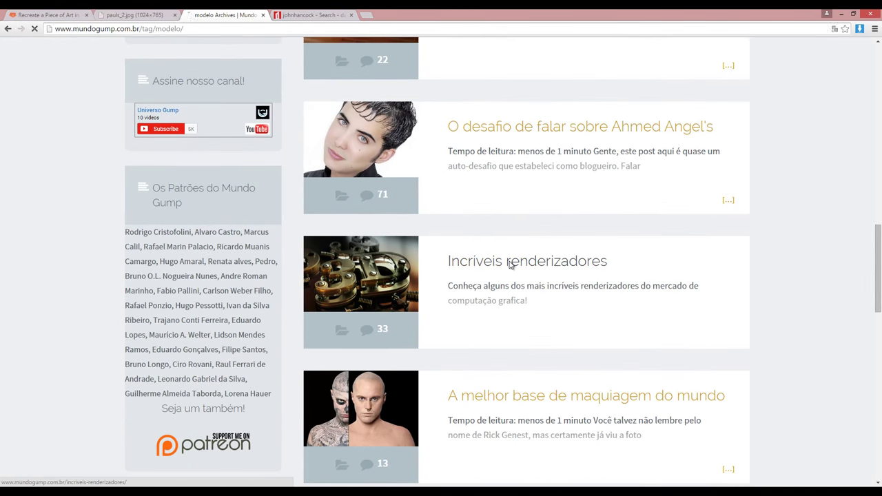
click(508, 262)
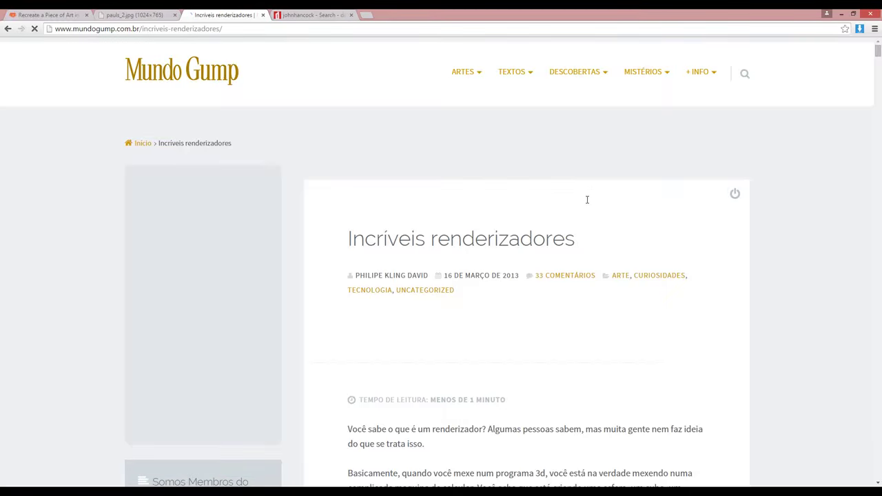
Look through the images in the Incríveis renderizadores article for the metal and glass 3D lettering render.
scroll(587, 199, down, 12)
scroll(863, 118, down, 5)
drag(877, 72, 877, 106)
scroll(877, 117, down, 20)
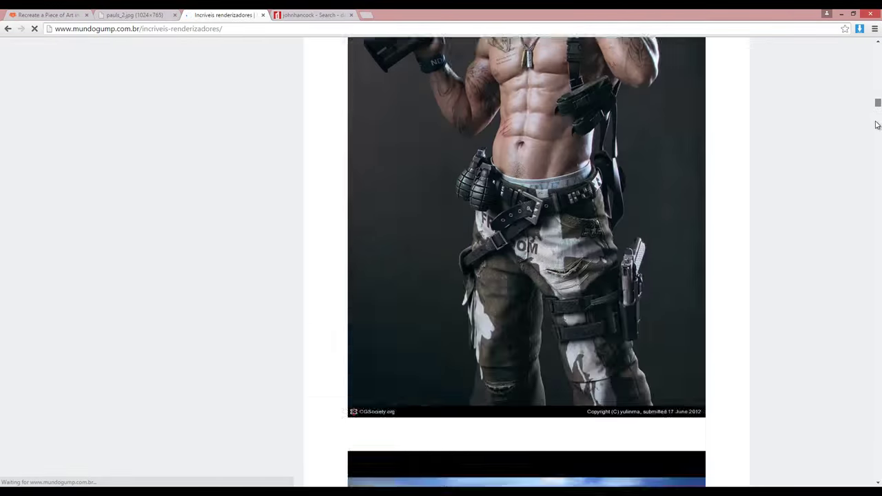
scroll(876, 130, down, 20)
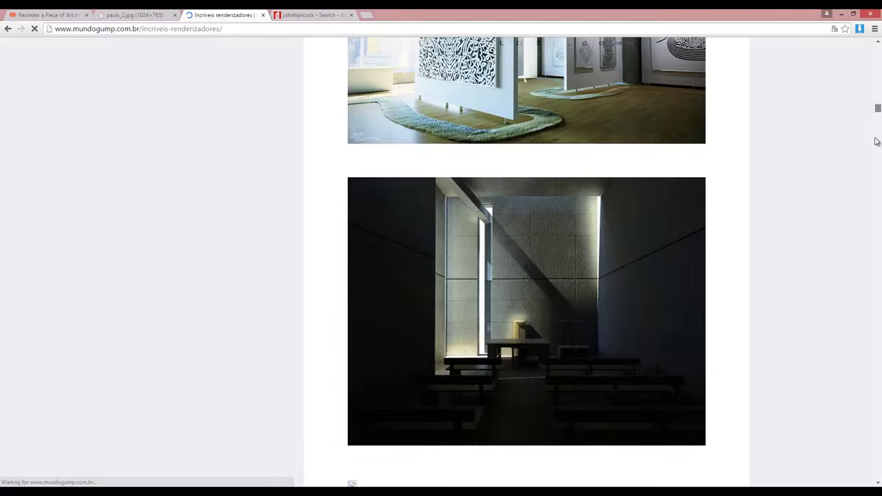
scroll(877, 146, down, 12)
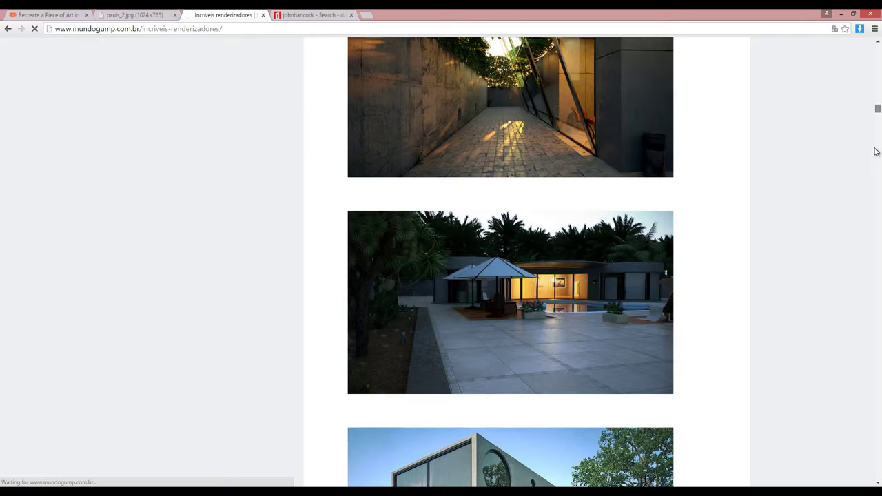
scroll(877, 158, down, 20)
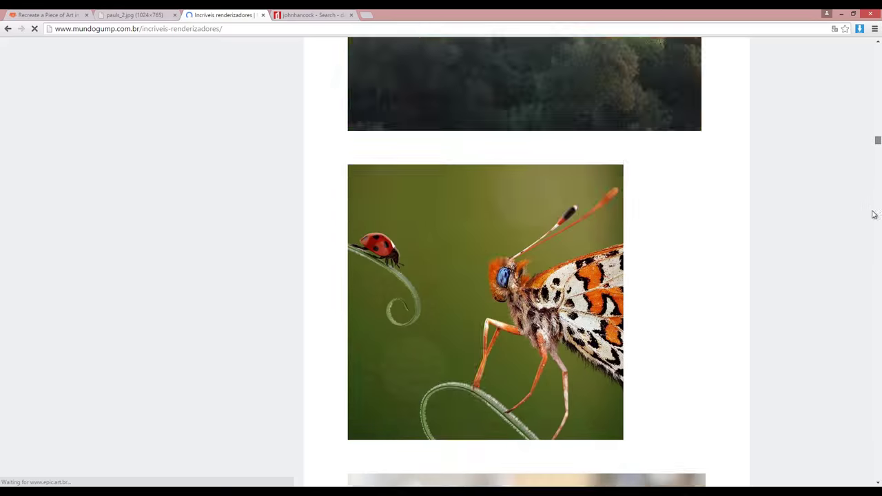
scroll(878, 261, down, 20)
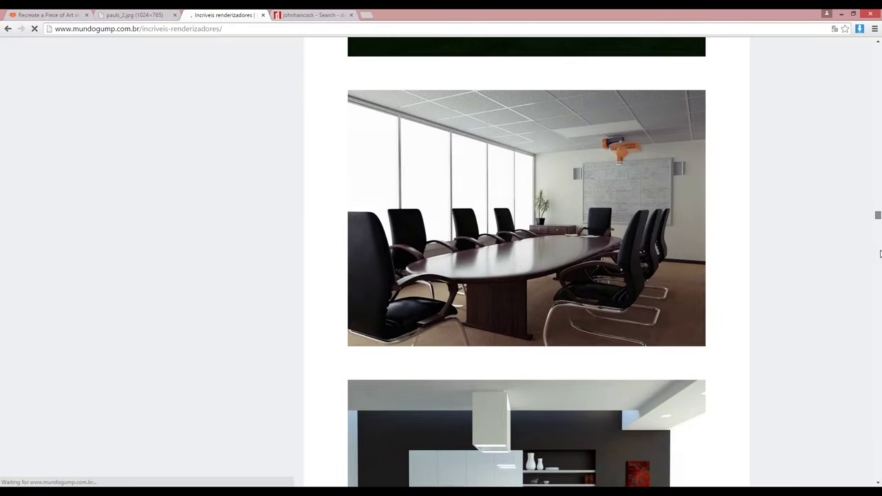
scroll(878, 227, up, 10)
scroll(626, 269, down, 2)
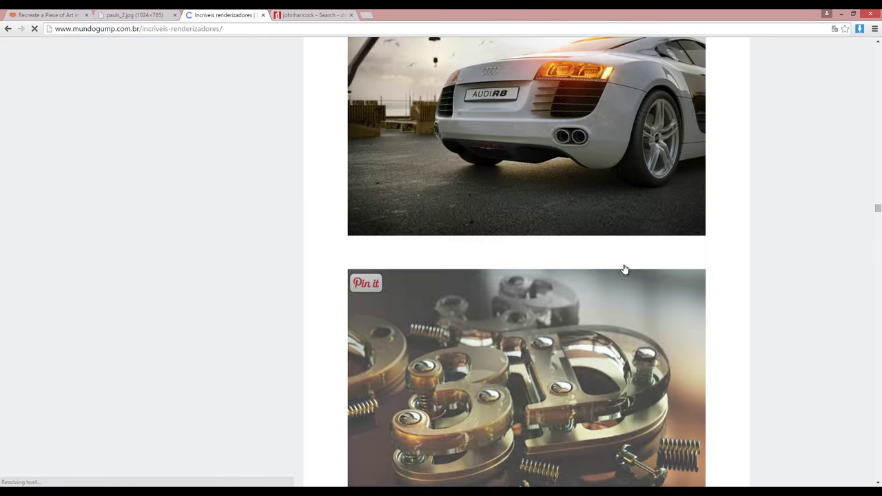
scroll(396, 190, up, 4)
scroll(478, 310, down, 5)
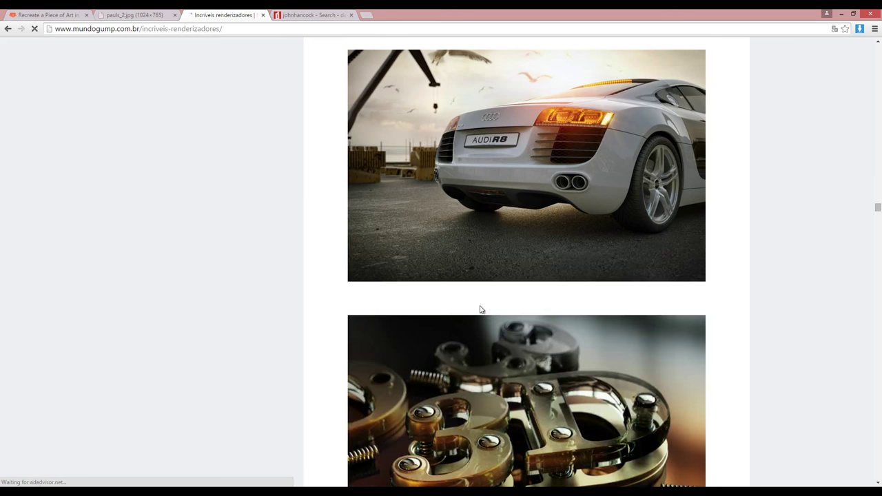
scroll(504, 308, down, 1)
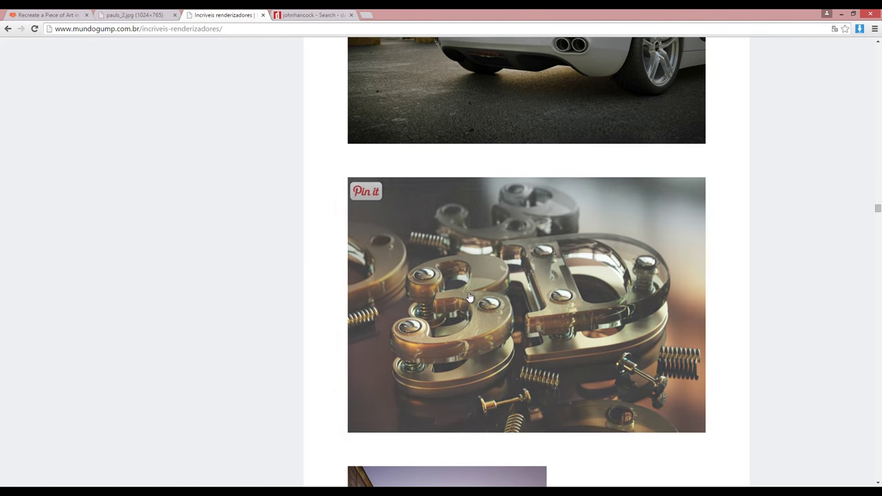
View the John Hancock font on DaFont and switch to Cinema 4D.
click(313, 14)
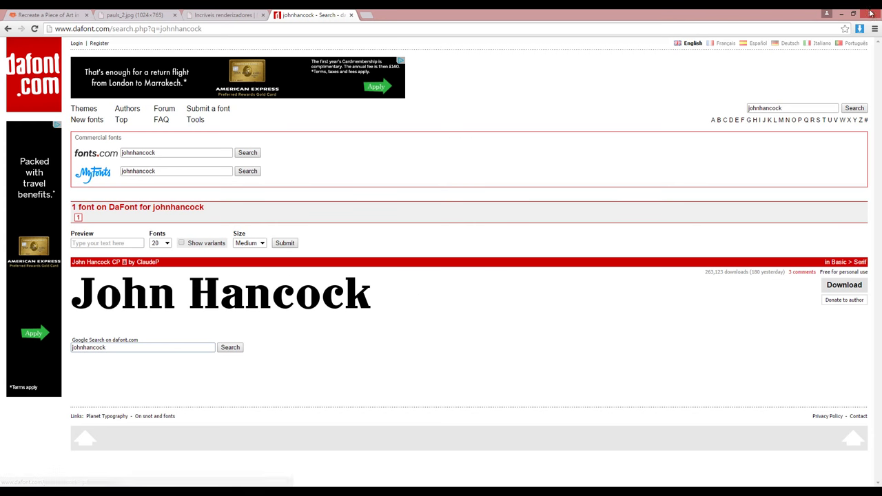
click(841, 13)
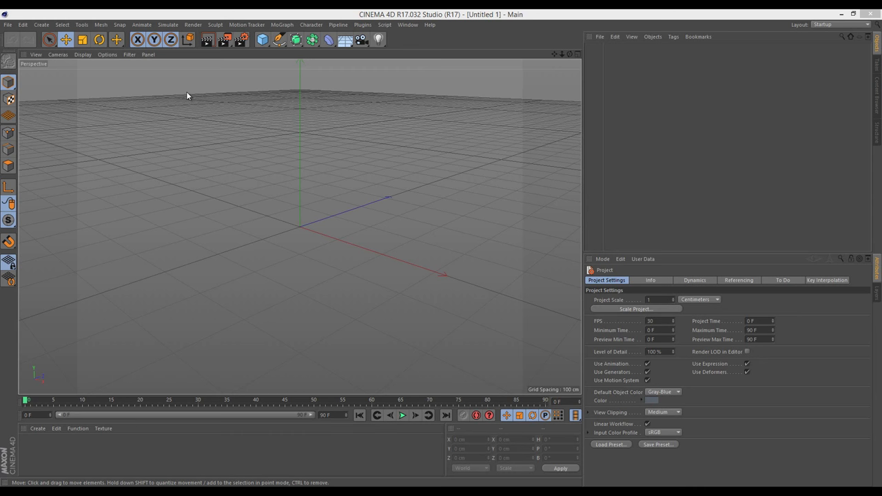
Add a Text spline to the empty scene and set its text to 3D.
click(279, 40)
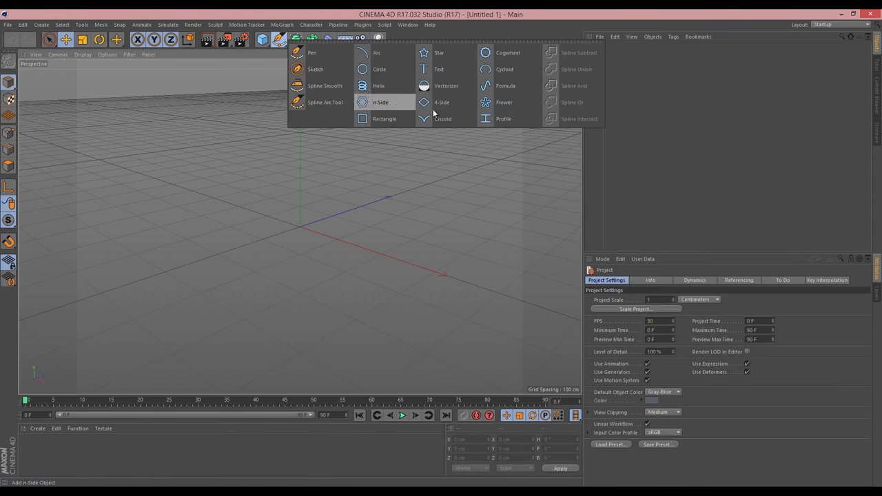
click(437, 70)
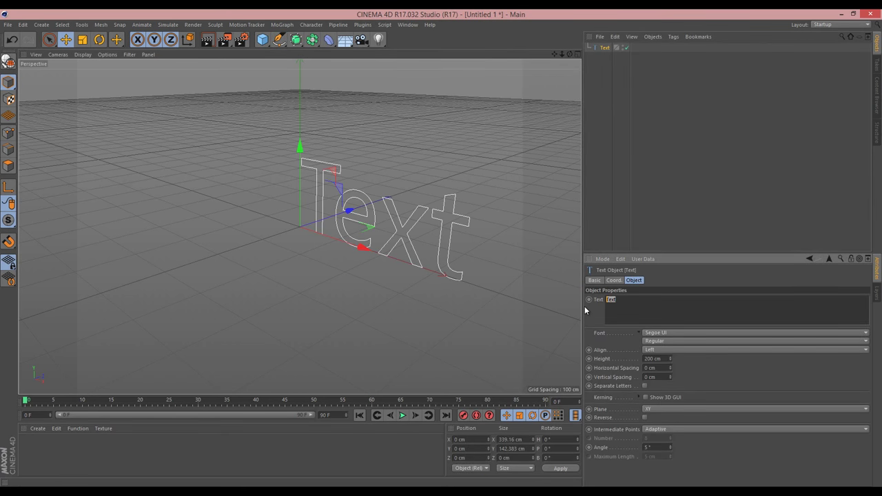
text(#)
key(BackSpace)
text(3D)
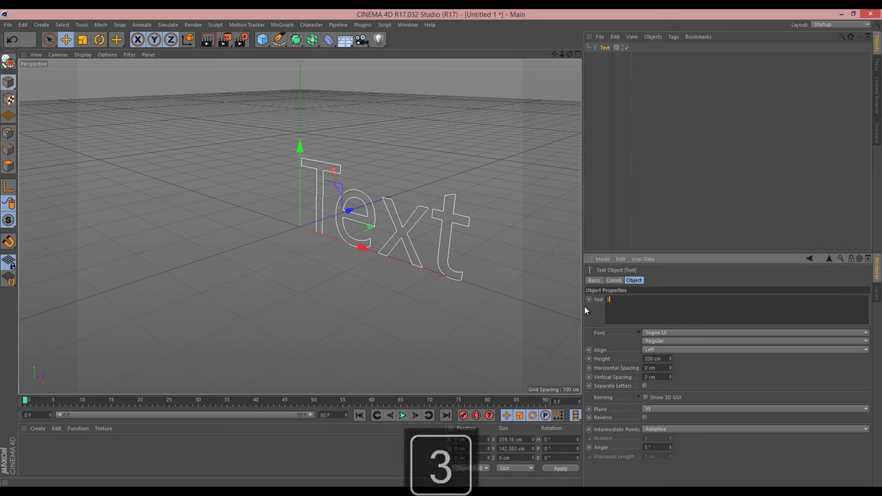
click(689, 271)
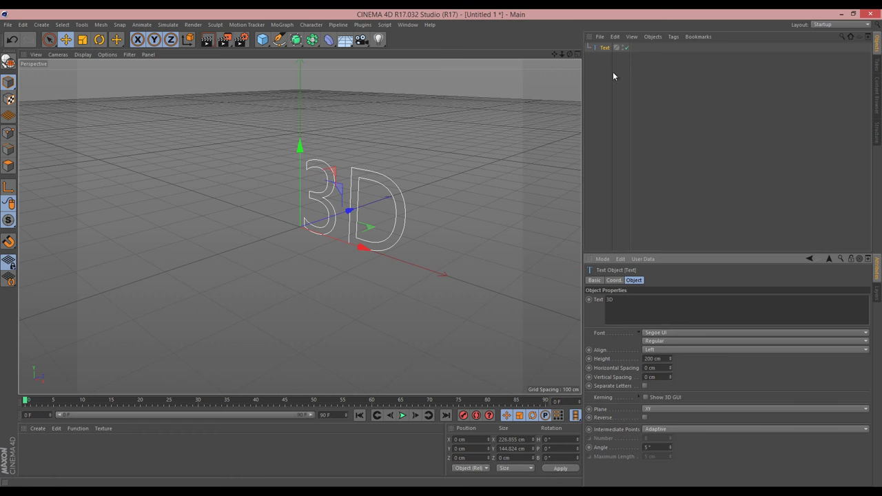
Set the text spline's font to JohnHancockCP and its plane to XZ.
click(653, 334)
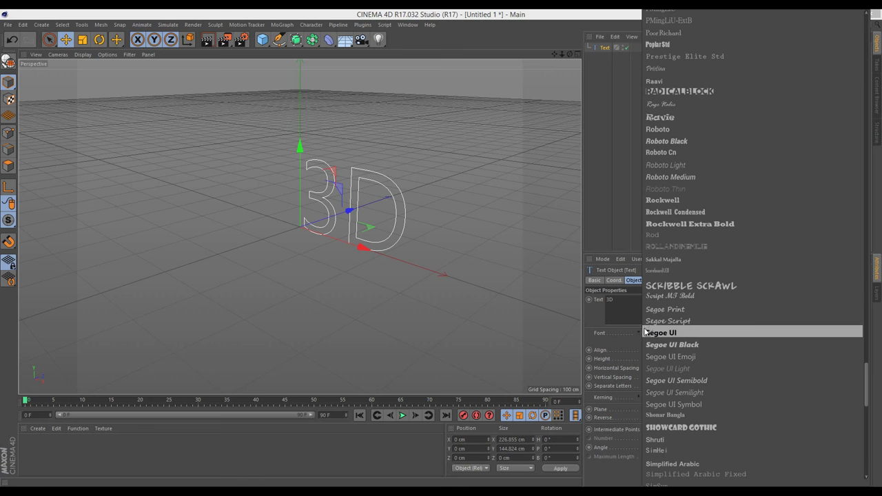
scroll(750, 225, up, 20)
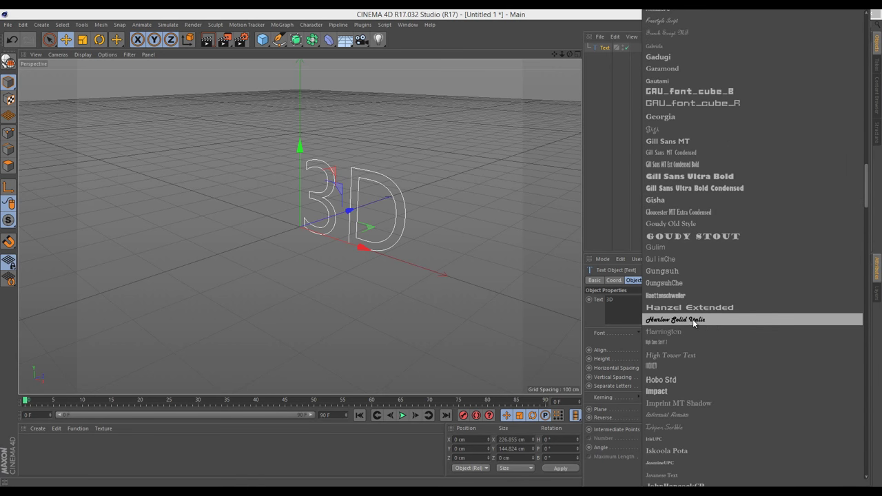
scroll(697, 345, up, 8)
scroll(684, 271, down, 10)
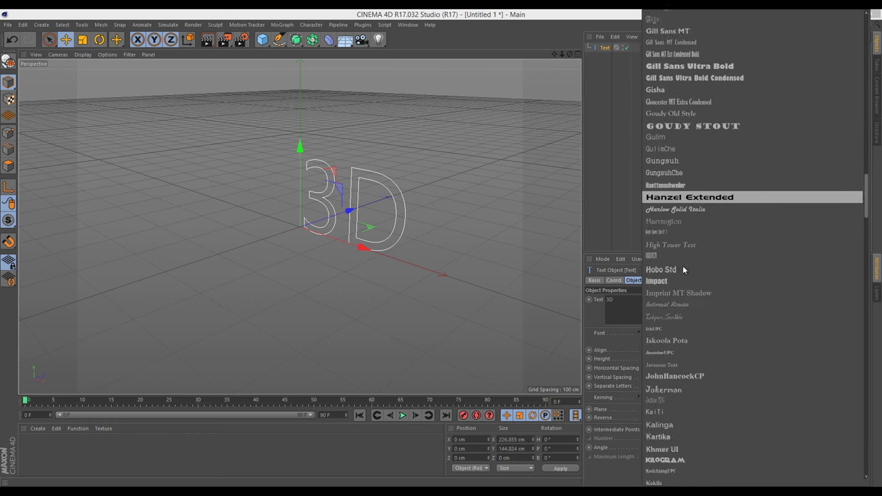
scroll(683, 270, down, 3)
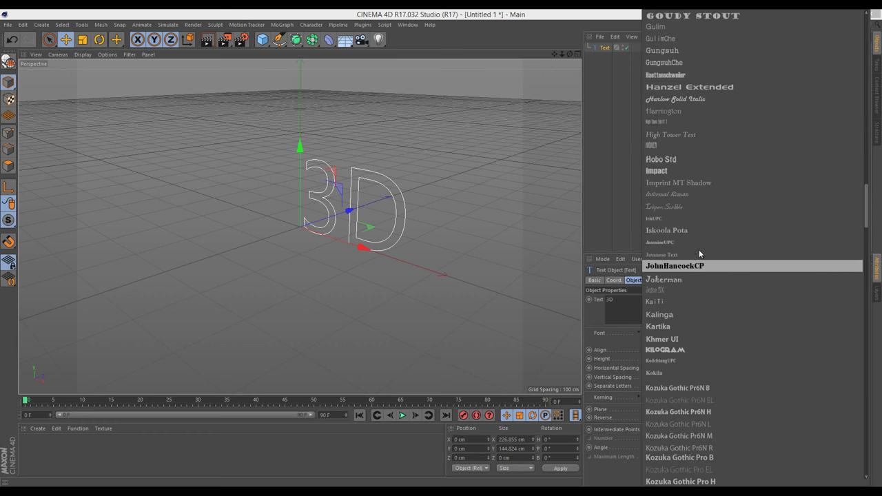
click(668, 267)
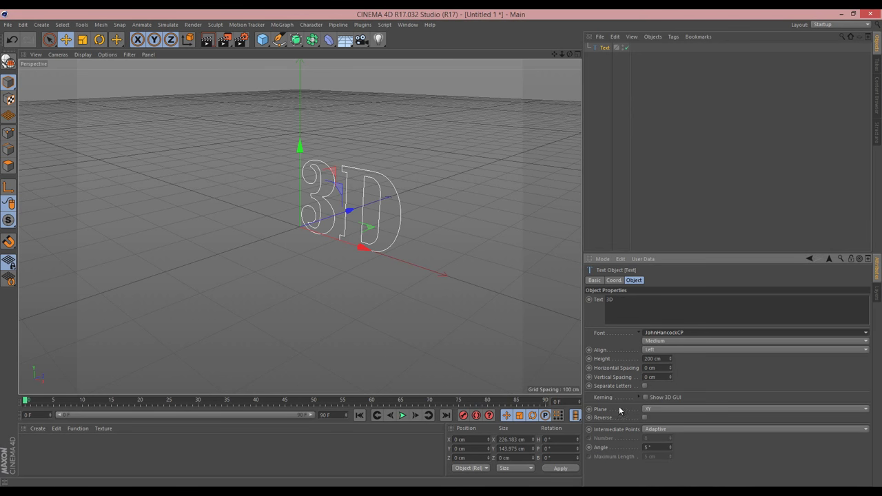
click(646, 410)
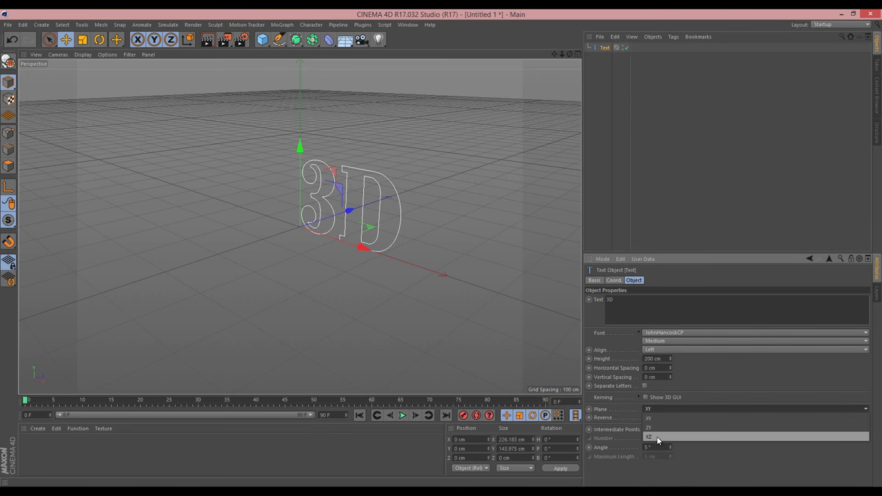
click(656, 439)
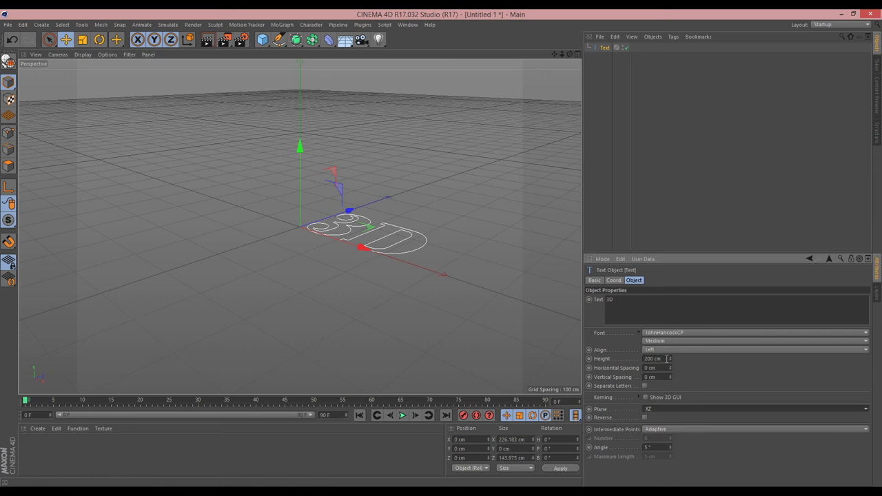
Set the text height to 800 cm and centre the lettering on the grid, at about X -400 cm and Z -189 cm.
text(800)
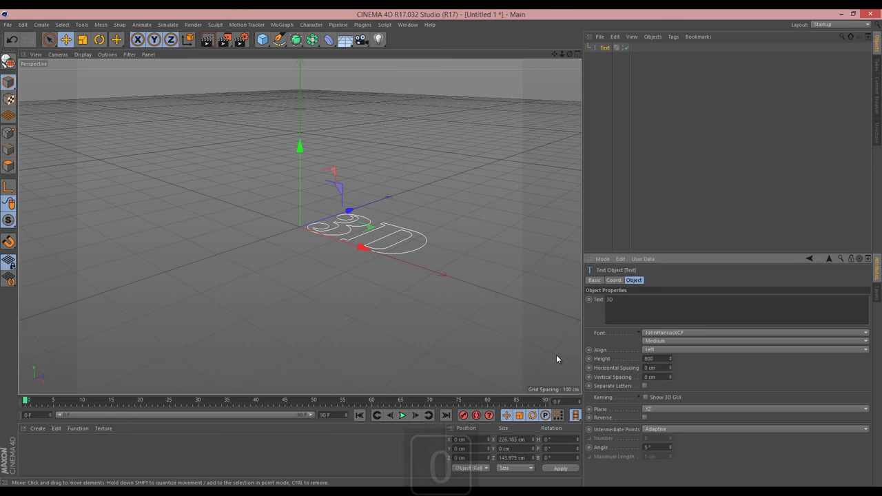
key(Return)
drag(370, 231, 192, 193)
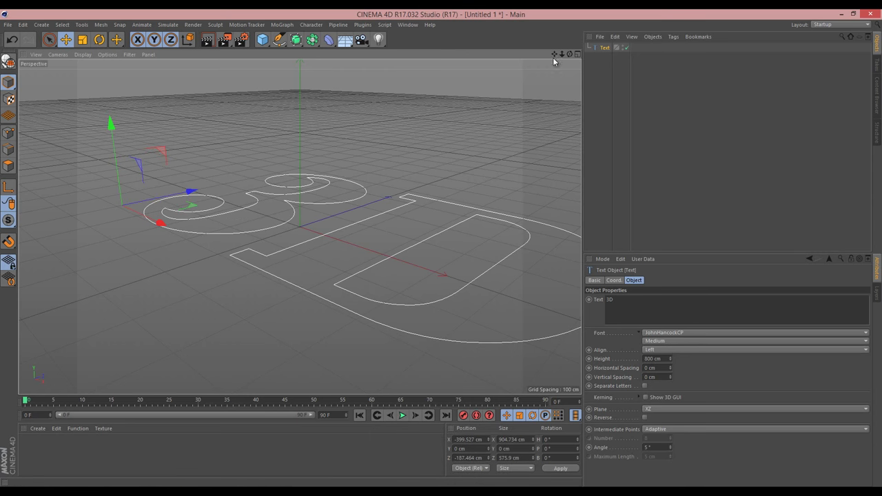
click(578, 54)
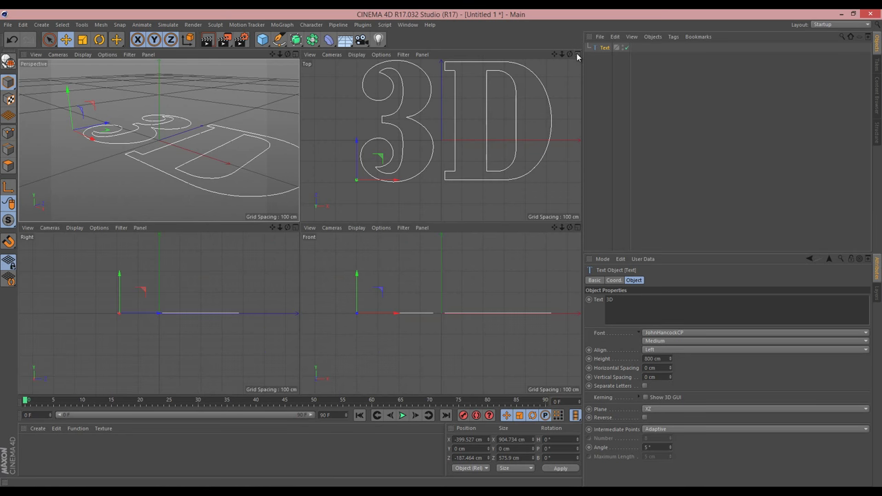
click(577, 55)
drag(554, 54, 563, 81)
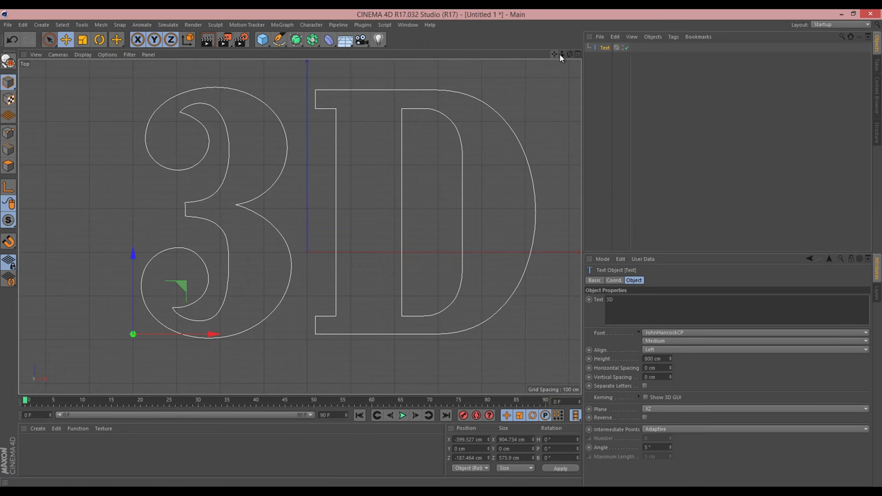
scroll(441, 248, down, 2)
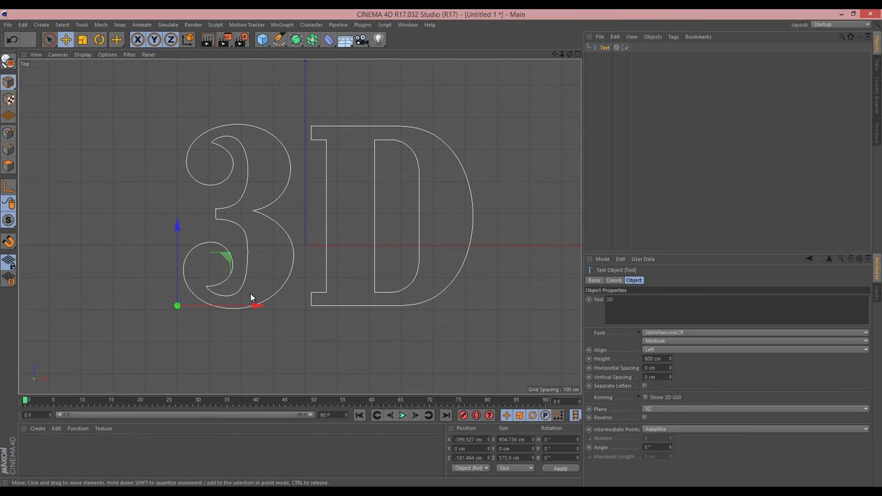
drag(180, 241, 179, 233)
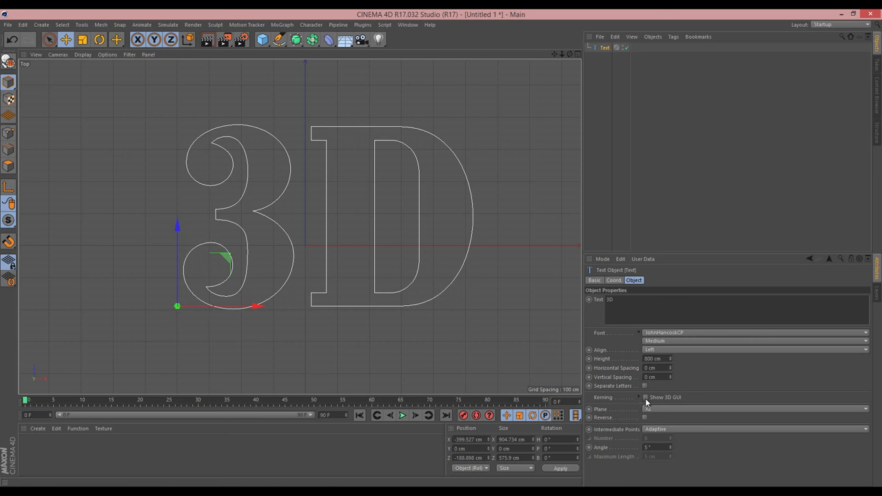
With the 3D kerning controls, give the letter D a -12% baseline shift, 102% vertical scale and 91% horizontal scale.
click(645, 396)
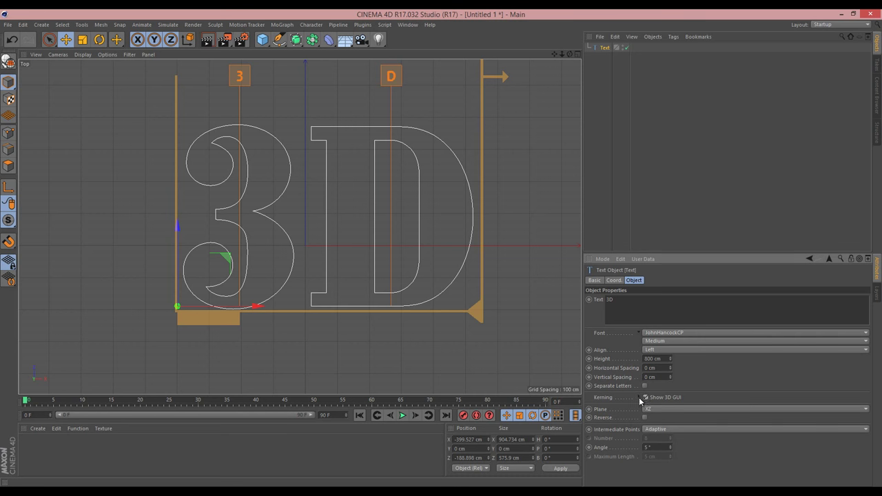
click(638, 397)
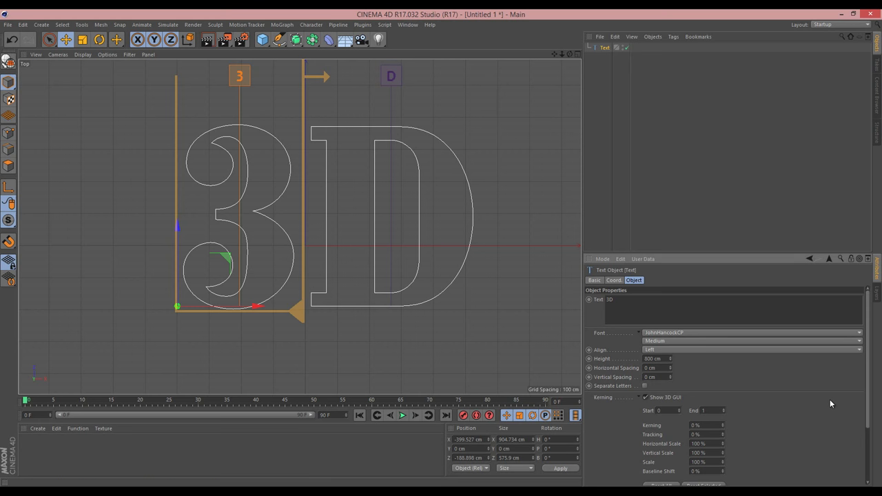
key(ctrl+z)
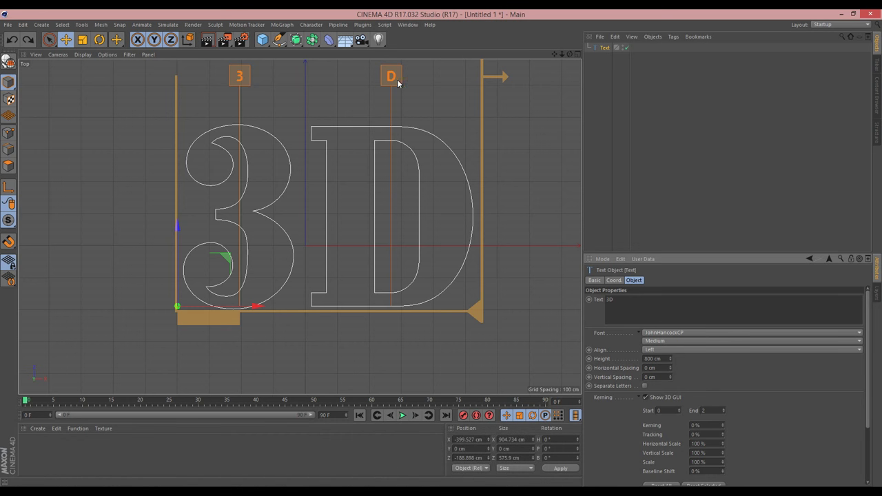
click(327, 190)
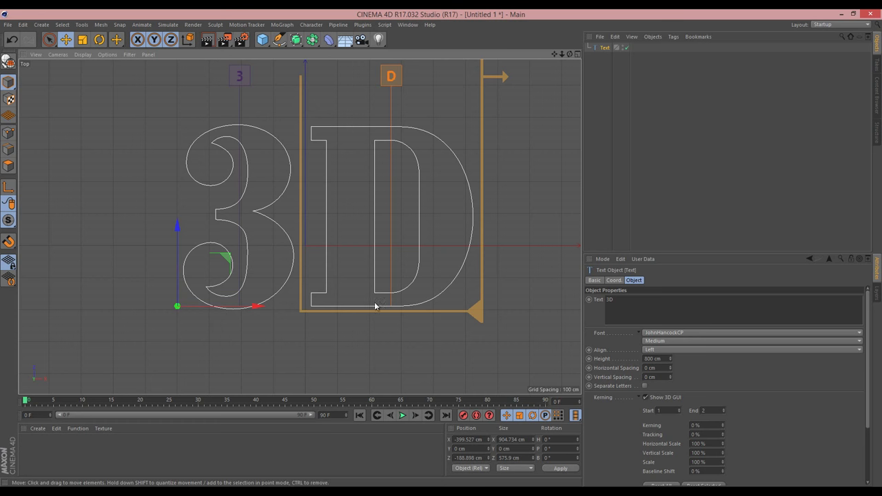
drag(722, 472, 724, 474)
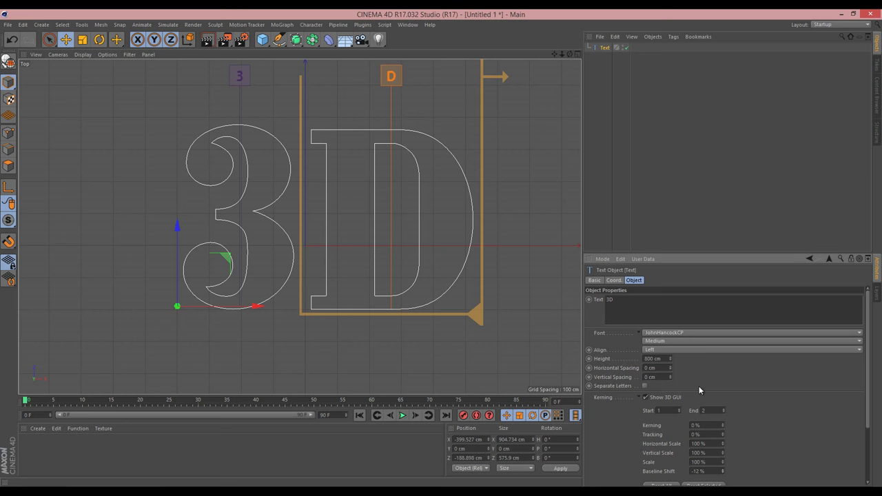
drag(722, 444, 723, 457)
key(ctrl+z)
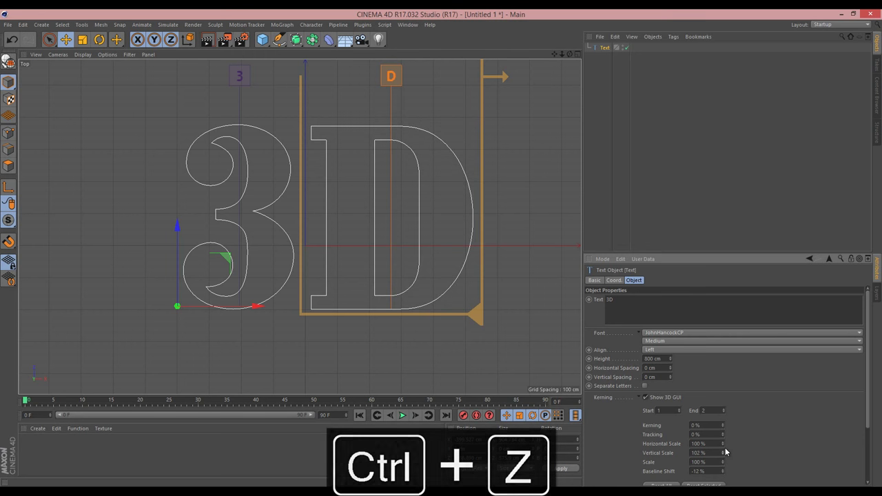
drag(722, 443, 722, 443)
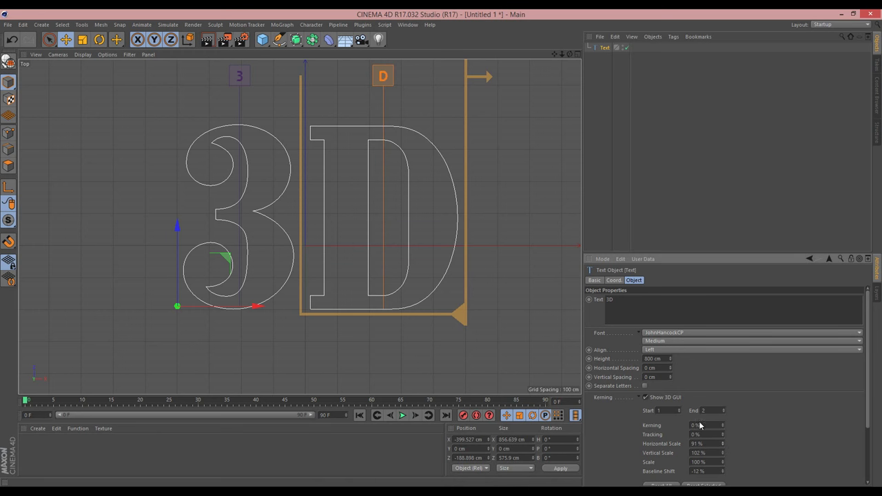
Set the horizontal scale of the letter 3 to 120% and hide the 3D kerning controls.
click(239, 77)
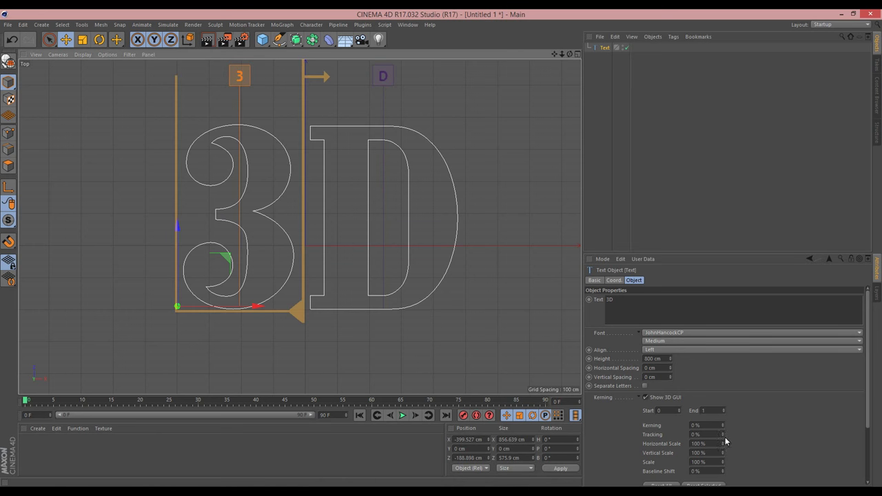
drag(721, 444, 722, 441)
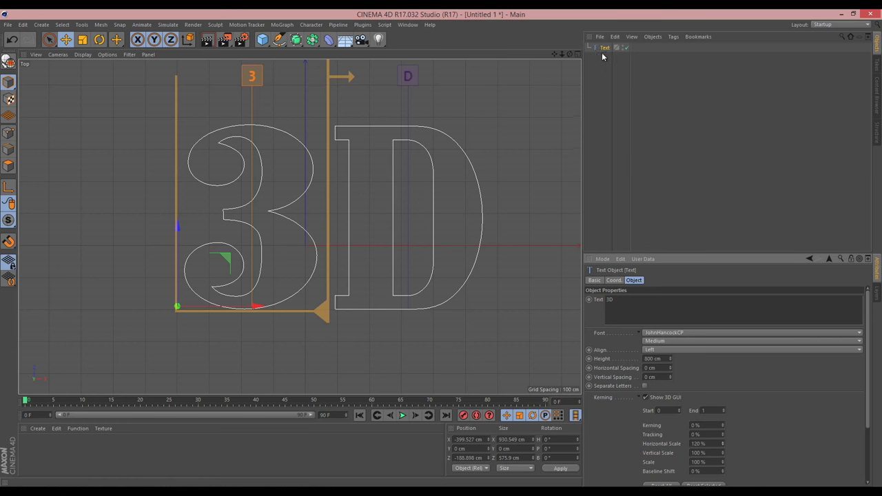
click(645, 398)
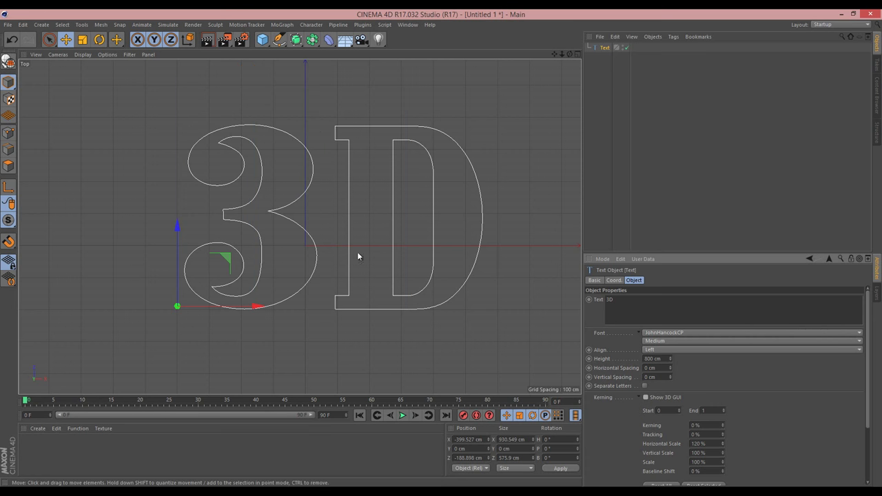
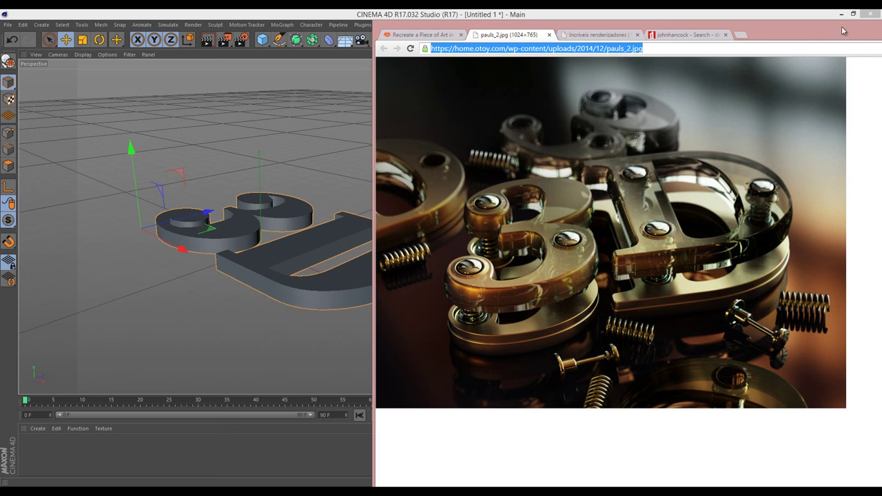
Return from the reference image to Cinema 4D and set the Extrude's start and end caps to Fillet Cap.
drag(808, 29, 522, 41)
click(799, 41)
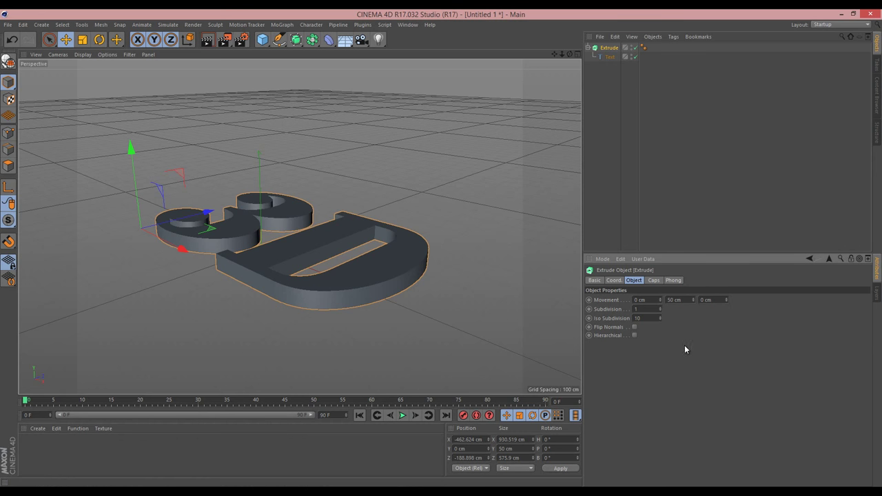
click(654, 280)
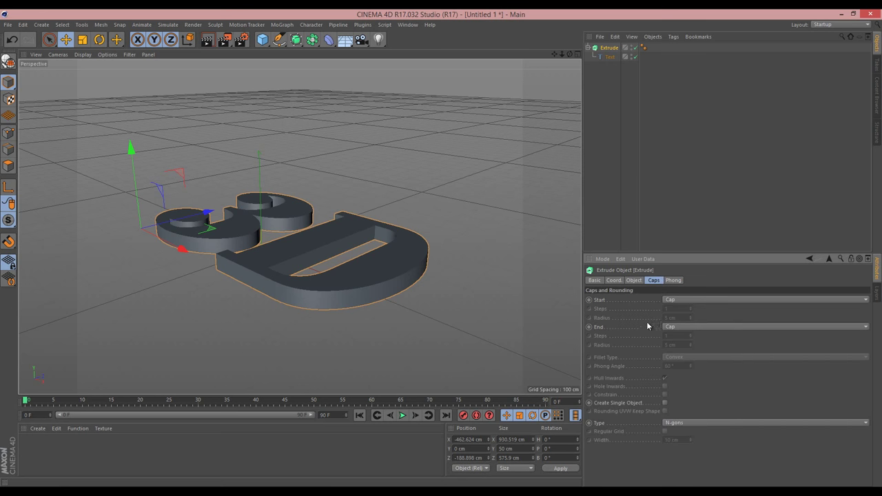
click(688, 300)
click(681, 337)
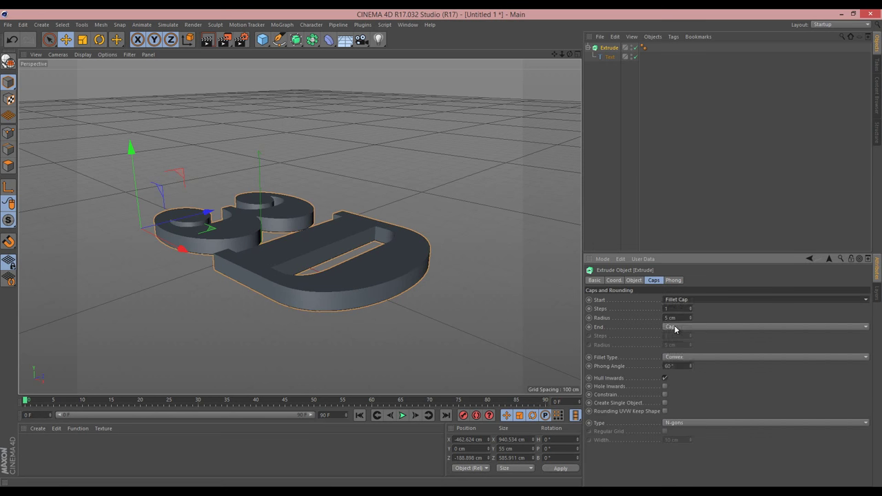
click(677, 327)
click(677, 363)
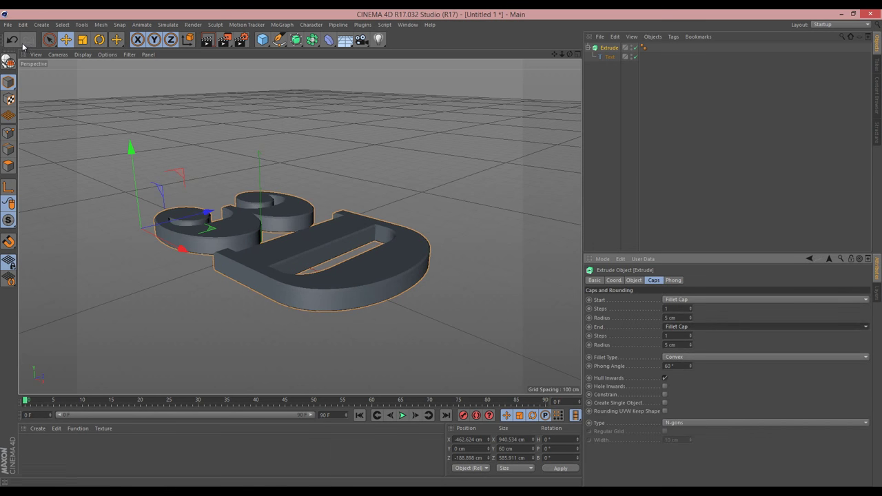
Display the mesh lines on the shaded lettering and set the start and end fillet steps to 3.
click(83, 54)
click(92, 76)
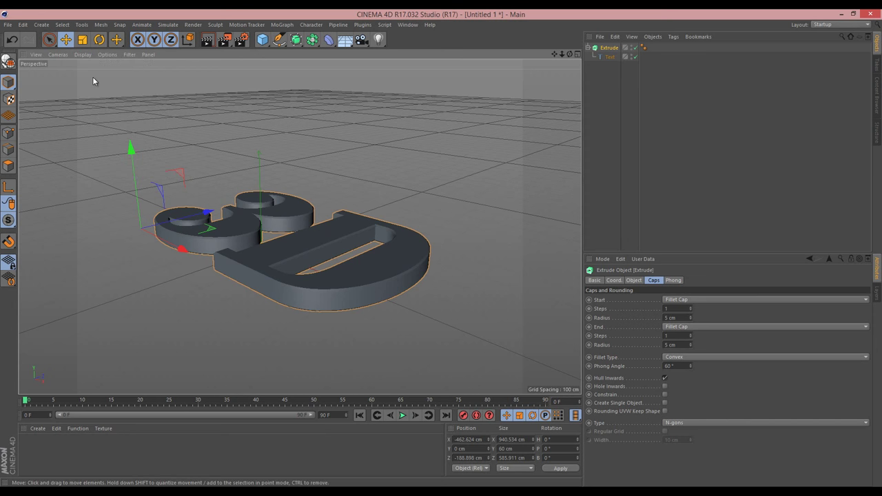
click(677, 308)
key(Up)
click(674, 334)
key(Up)
key(Up)
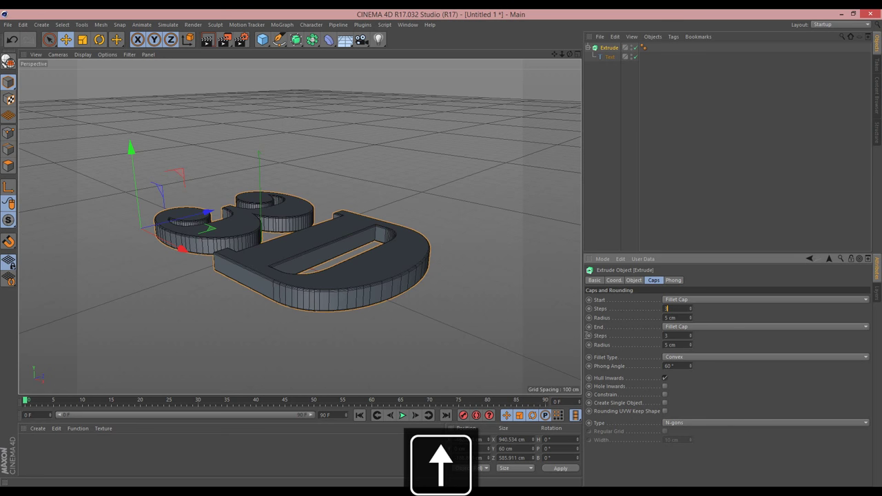
Try the Constrain option on the Extrude's fillet caps.
click(666, 396)
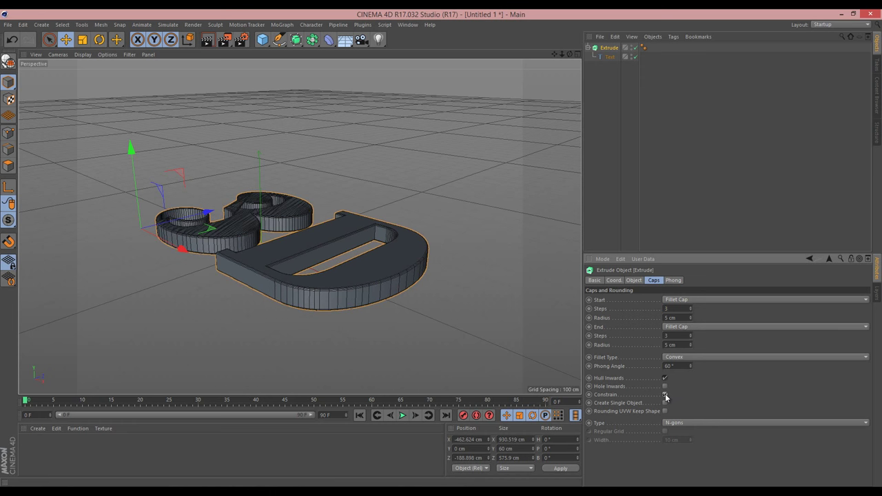
click(666, 397)
click(666, 396)
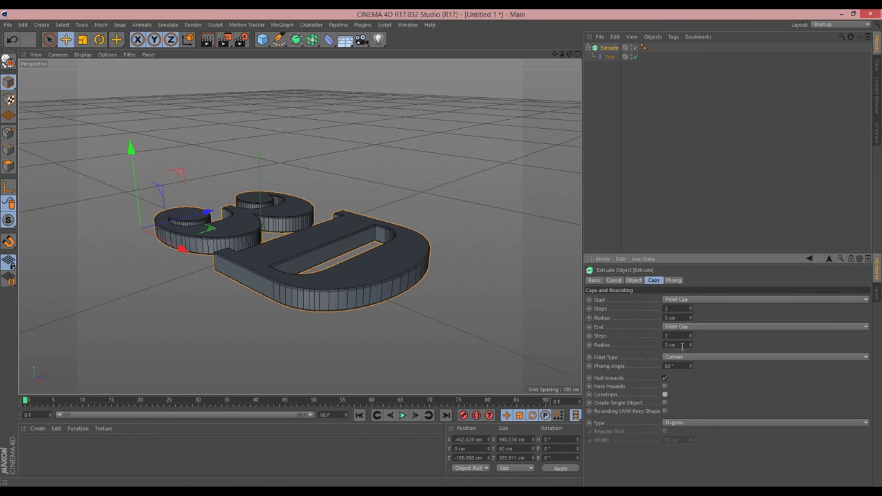
Set the fillet radius of both the start and end caps to 6 cm.
key(Up)
key(Up)
key(Down)
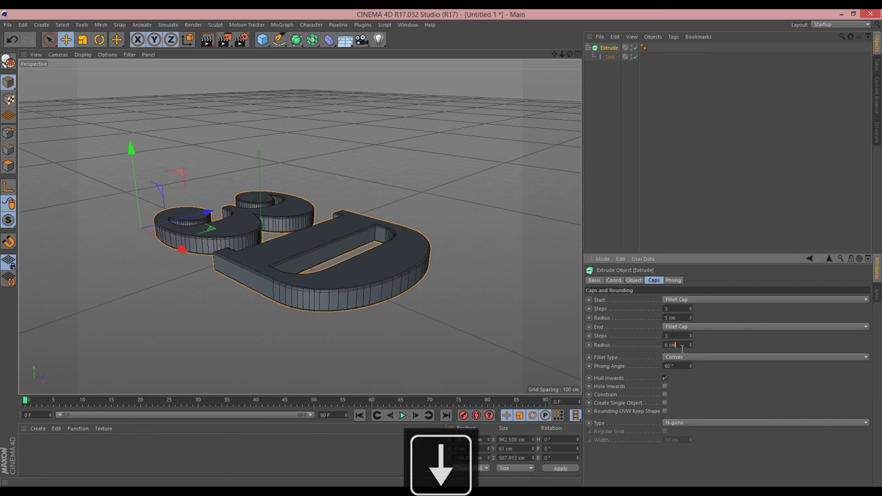
click(681, 317)
key(Up)
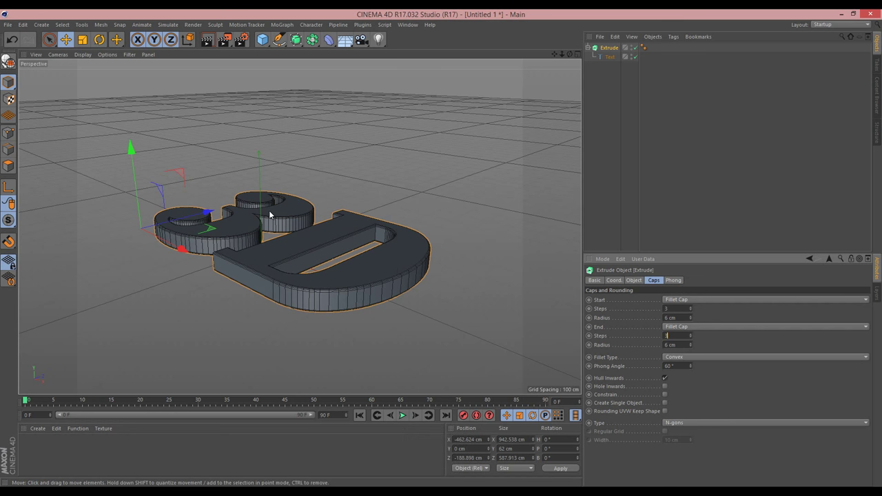
Add a Connect object inside the Extrude as the parent of the text spline.
click(238, 231)
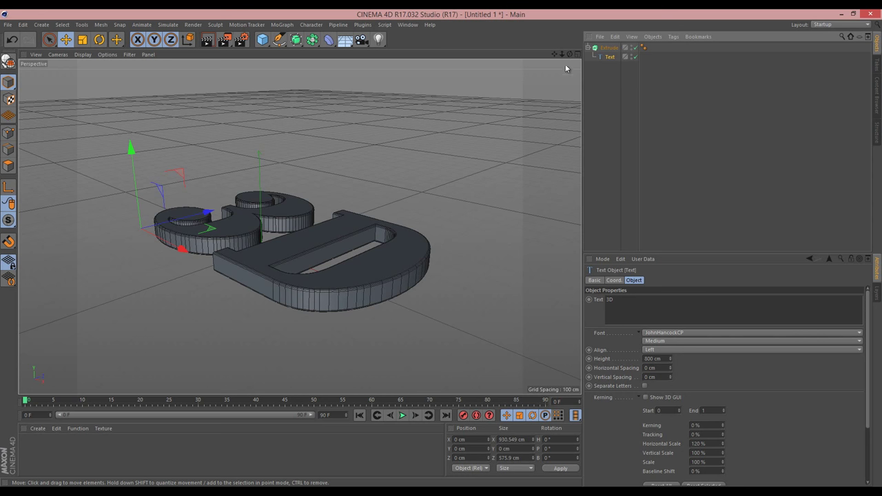
click(313, 40)
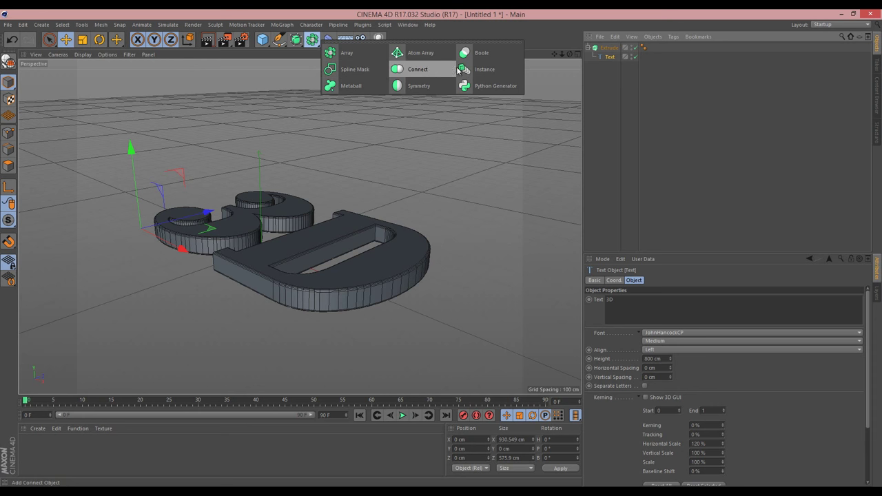
alt+click(411, 70)
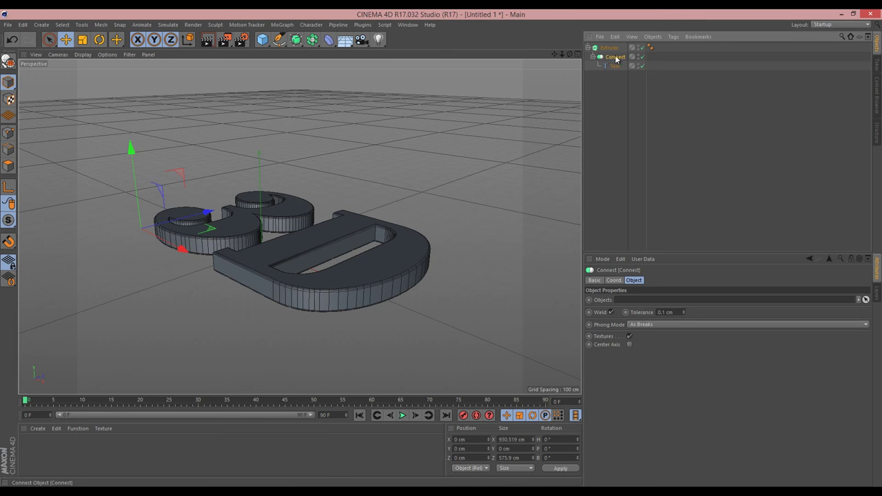
Add a circle spline inside Connect on the XZ plane, radius 56 cm, and move it onto the 3's lower curl at about X 141 cm, Z 123 cm.
click(278, 39)
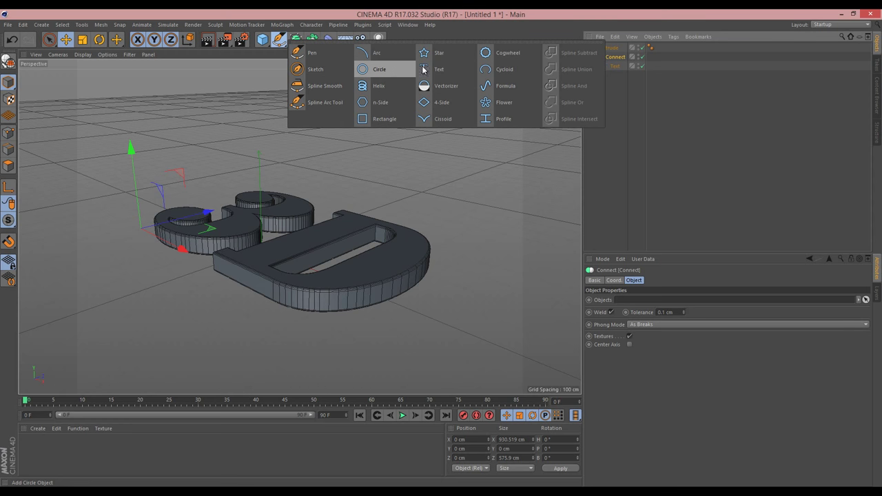
shift+click(379, 69)
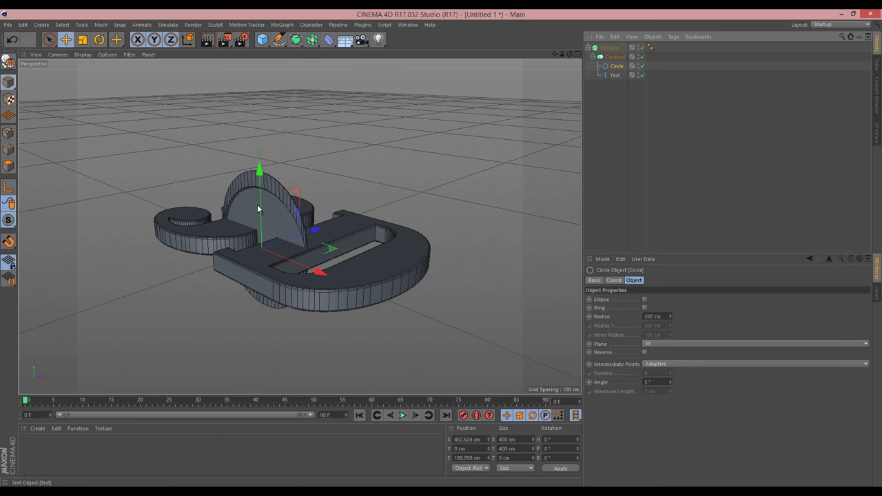
click(668, 343)
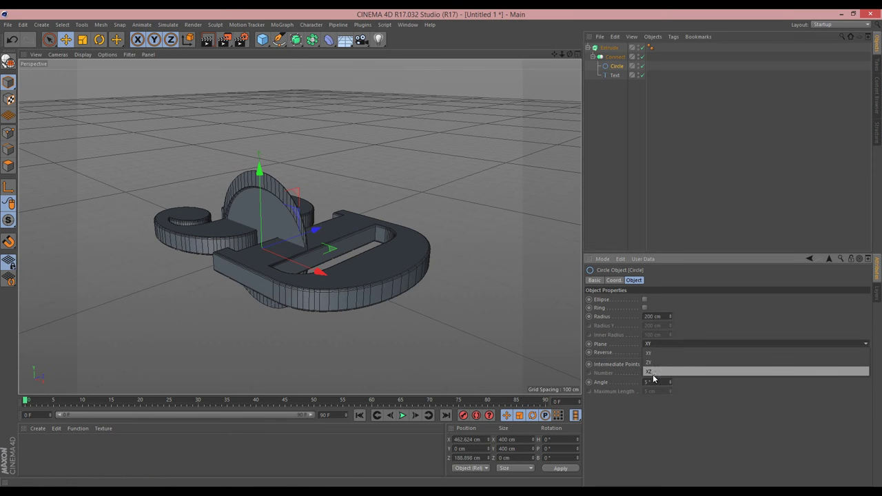
click(654, 375)
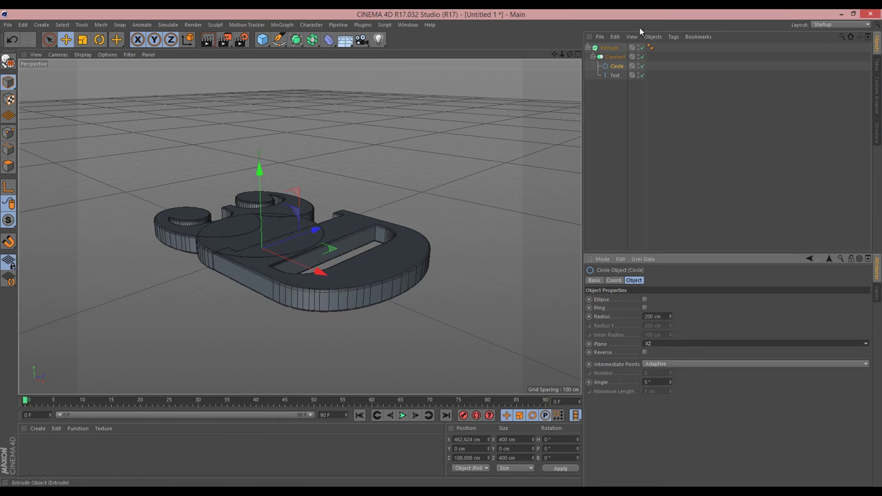
drag(670, 317, 667, 317)
drag(330, 250, 259, 238)
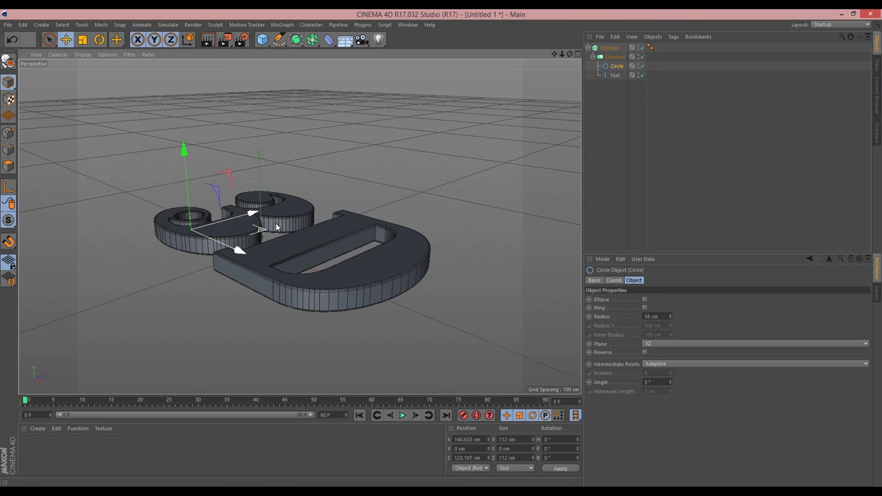
Set the radius of the circle on the 3's lower curl to 50 cm.
click(578, 54)
click(577, 55)
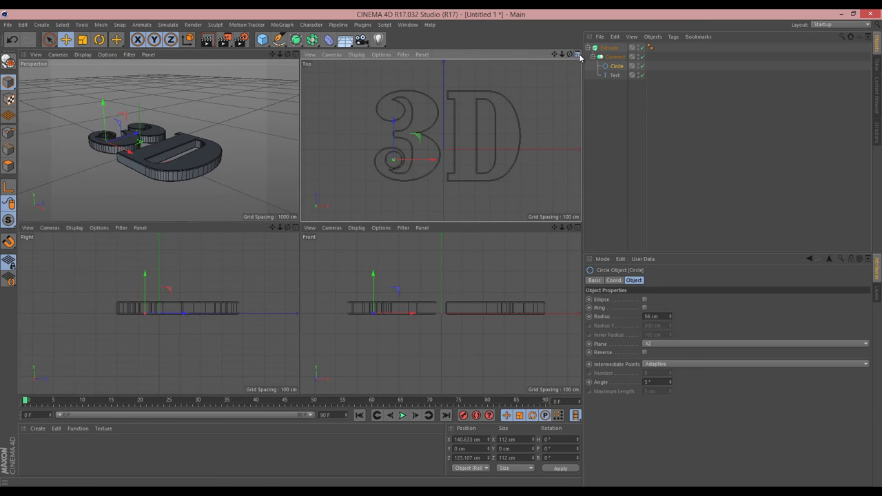
drag(554, 54, 614, 54)
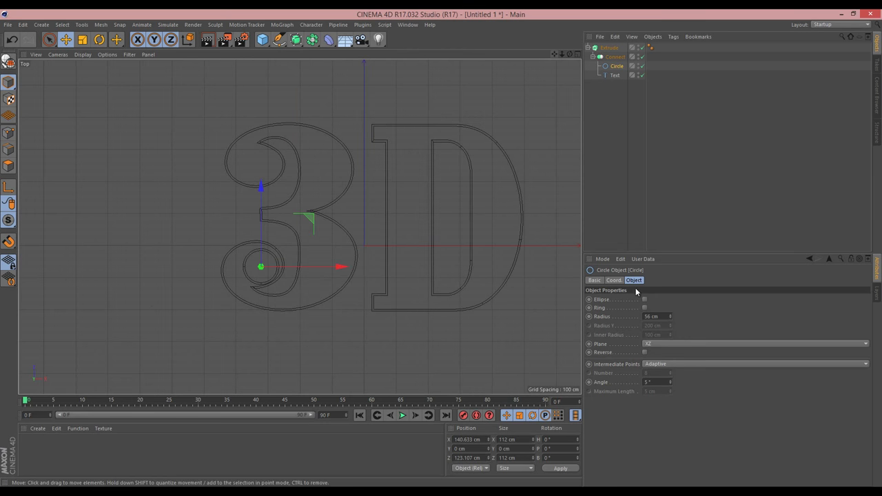
click(660, 316)
drag(659, 316, 520, 306)
text(50)
key(Return)
Duplicate the circle onto the 3's upper curl and lower bowl, both ends of the D's stem and the middle of the D's bowl.
drag(311, 217, 379, 209)
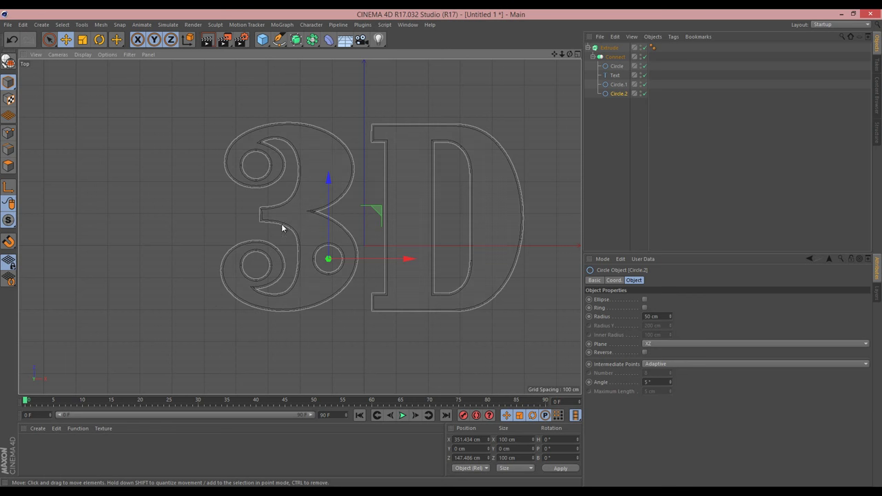
ctrl+drag(382, 212, 464, 113)
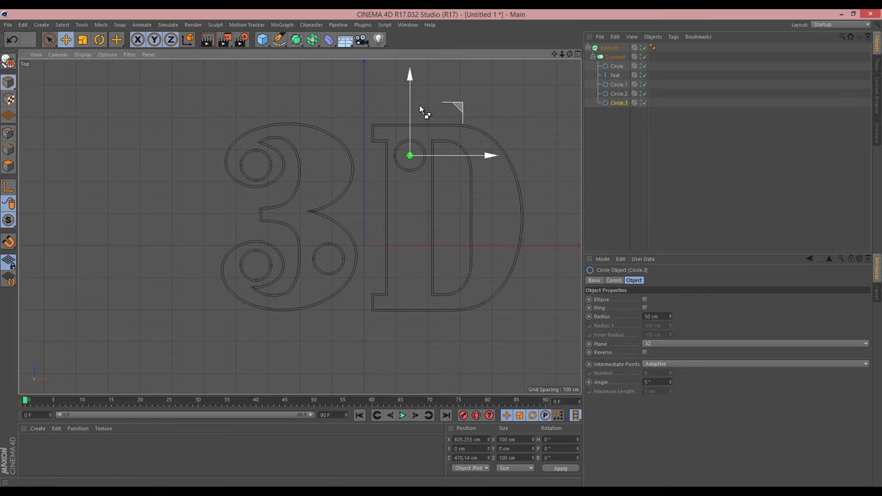
ctrl+drag(410, 79, 550, 172)
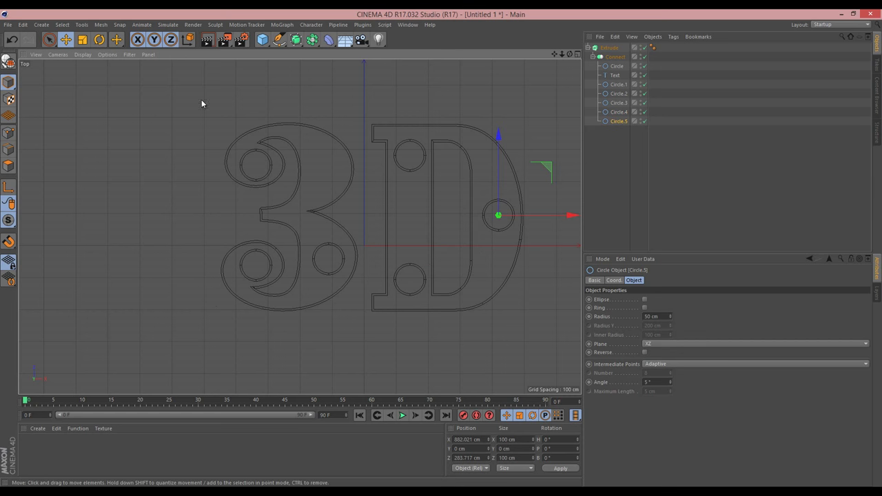
Place the text spline above the circles inside Connect, and copy all six circles out to the root of the object hierarchy.
click(577, 55)
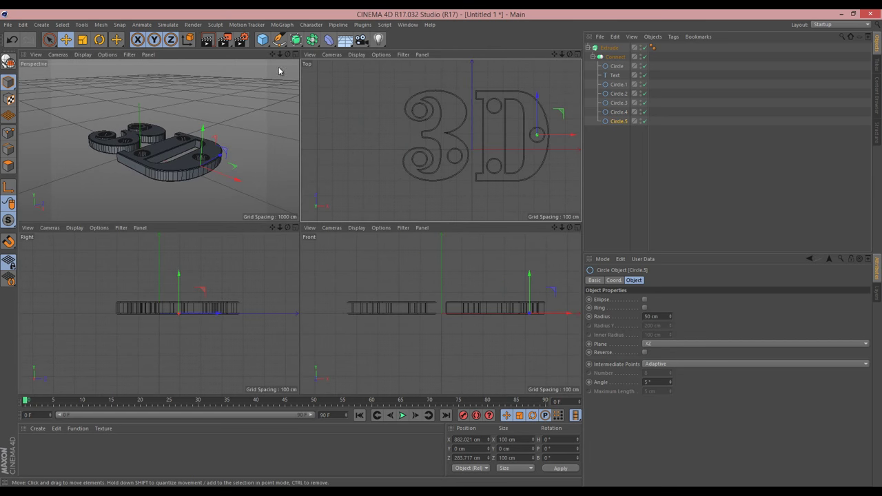
drag(287, 54, 299, 220)
mouse_move(617, 67)
mouse_down()
mouse_move(618, 83)
mouse_move(619, 72)
mouse_up()
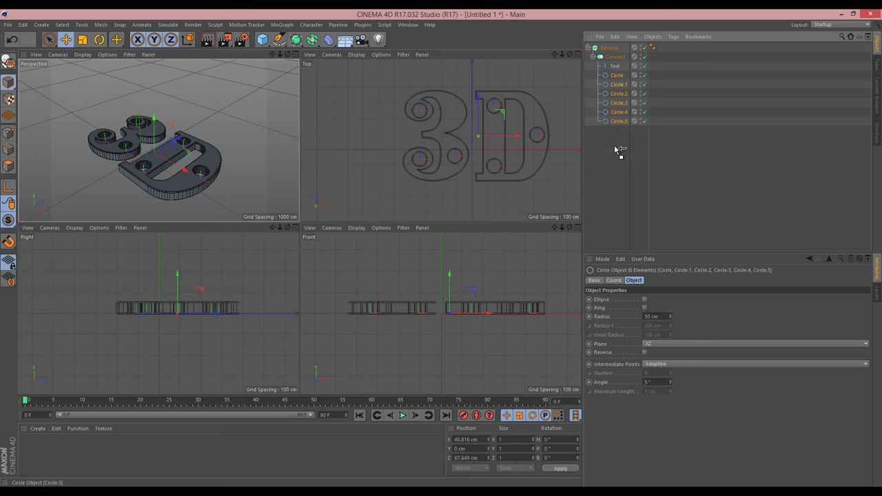
ctrl+drag(618, 150, 603, 188)
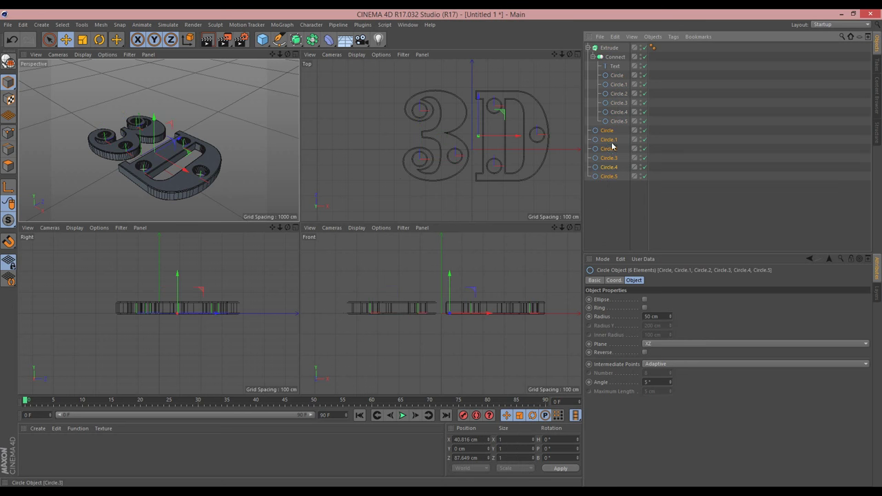
click(609, 199)
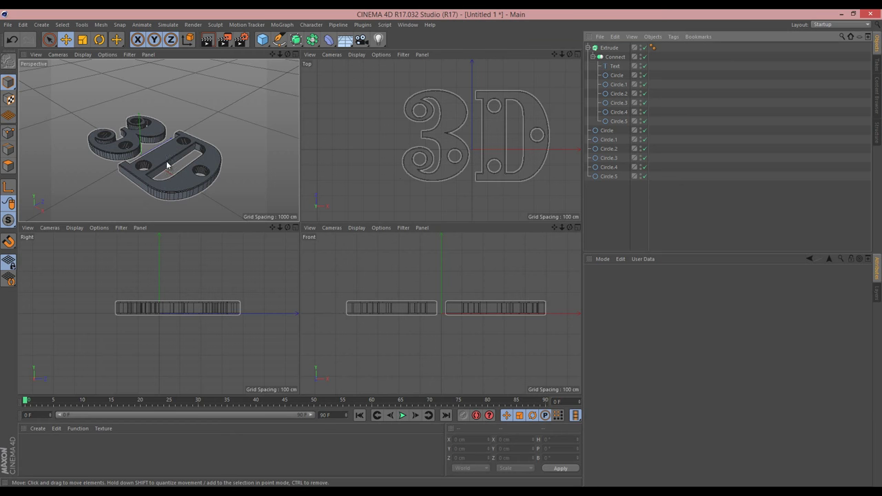
Stack a duplicate of the Extrude at about Y 27.3 cm above the original and enable Constrain on its caps.
click(294, 55)
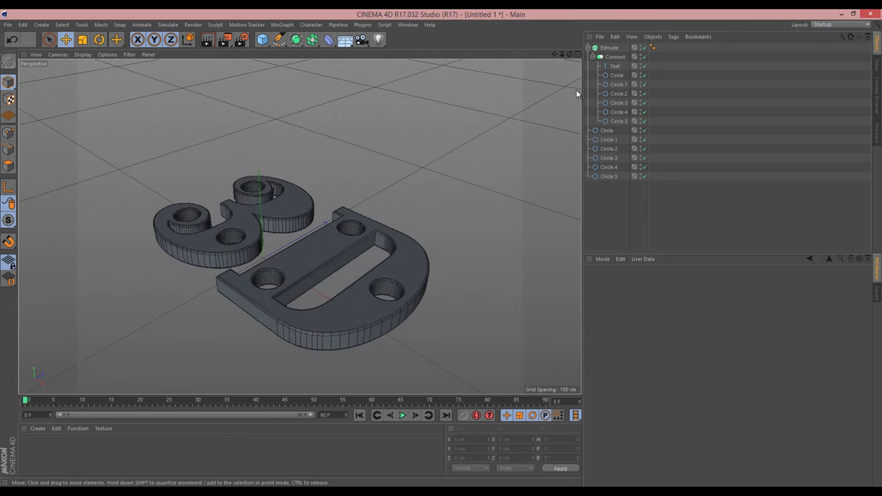
click(588, 47)
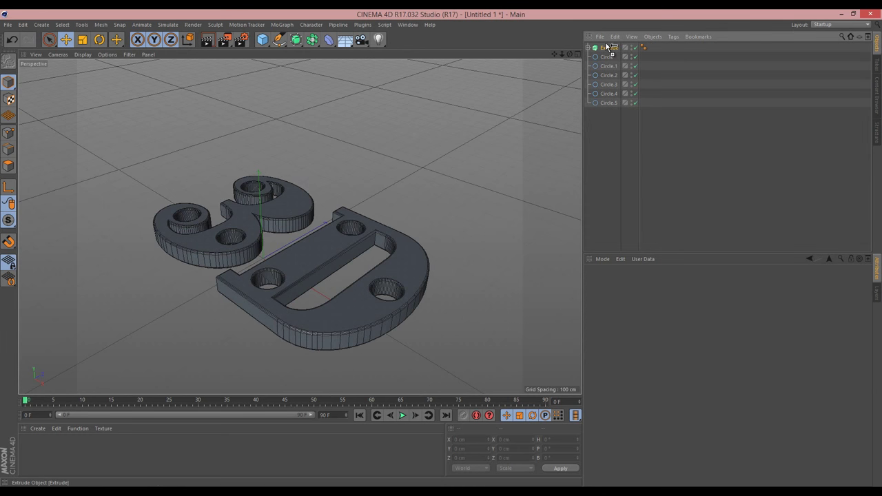
ctrl+drag(607, 47, 608, 43)
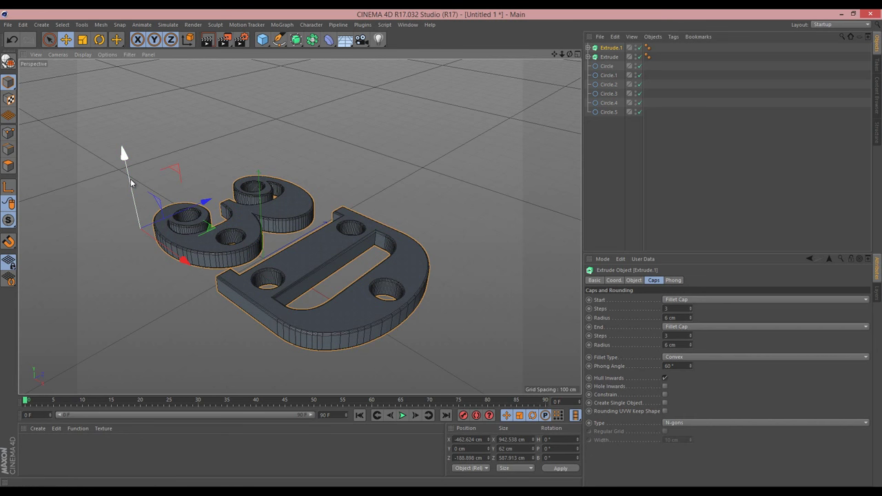
drag(128, 169, 132, 178)
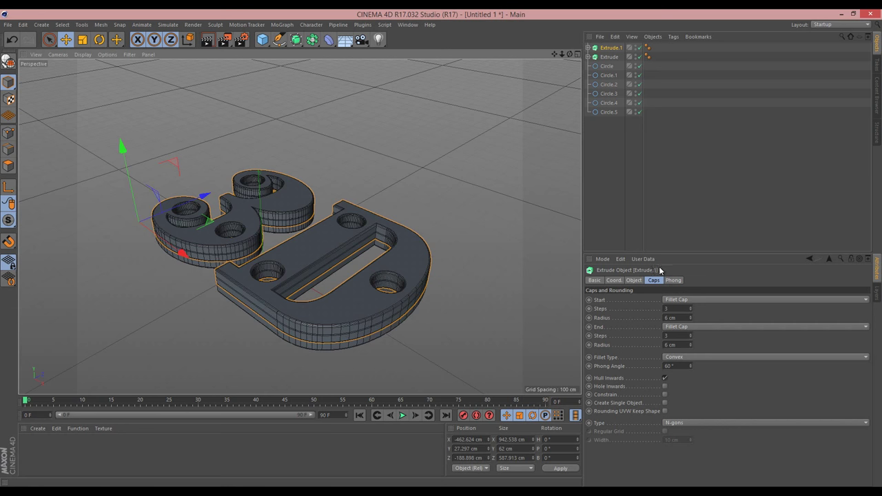
click(665, 395)
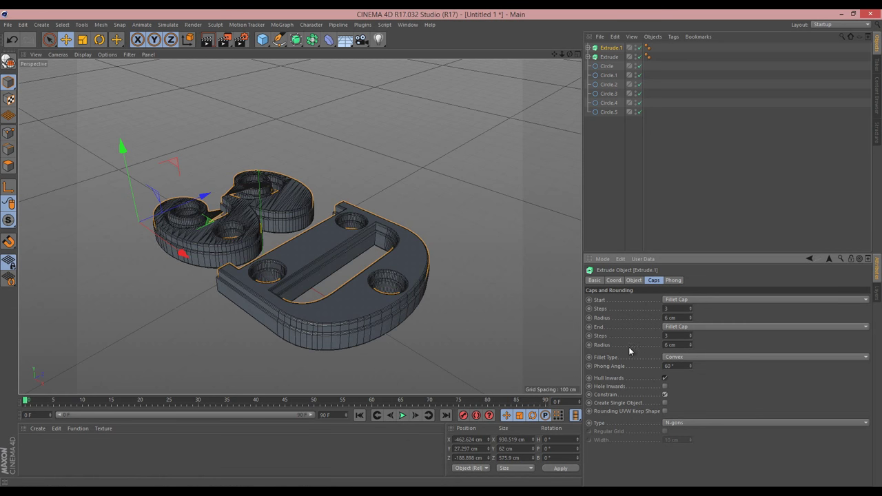
Try the 1 Step fillet type on the duplicated Extrude's caps and undo it.
click(689, 357)
click(681, 405)
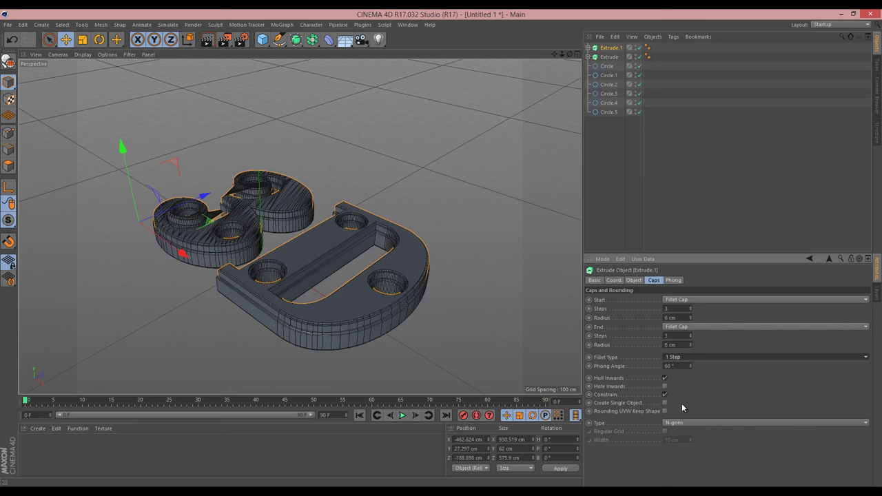
scroll(270, 338, up, 5)
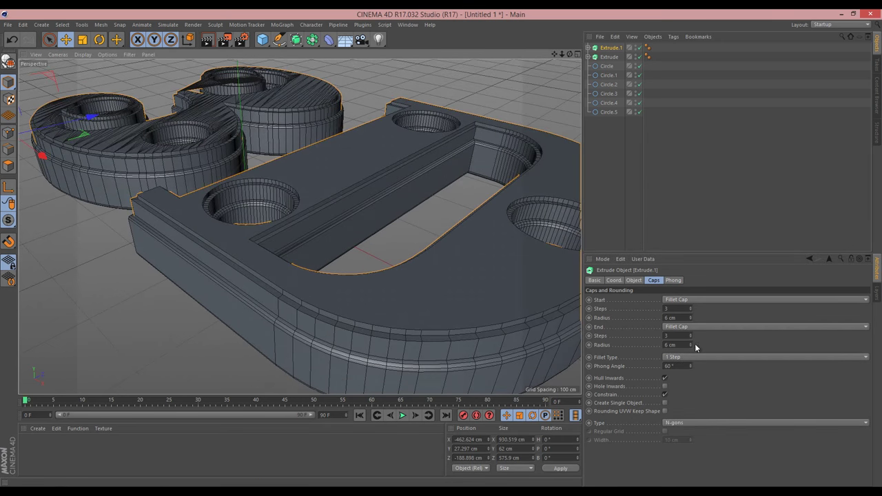
drag(690, 345, 691, 345)
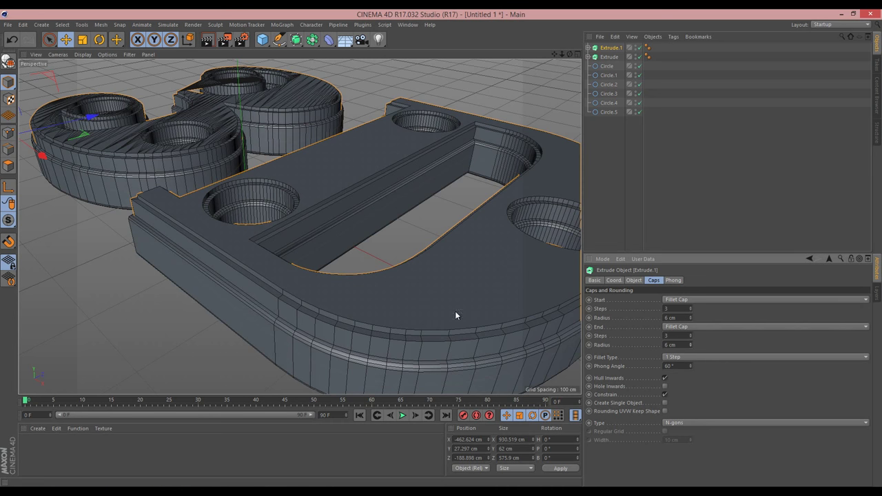
key(ctrl+z)
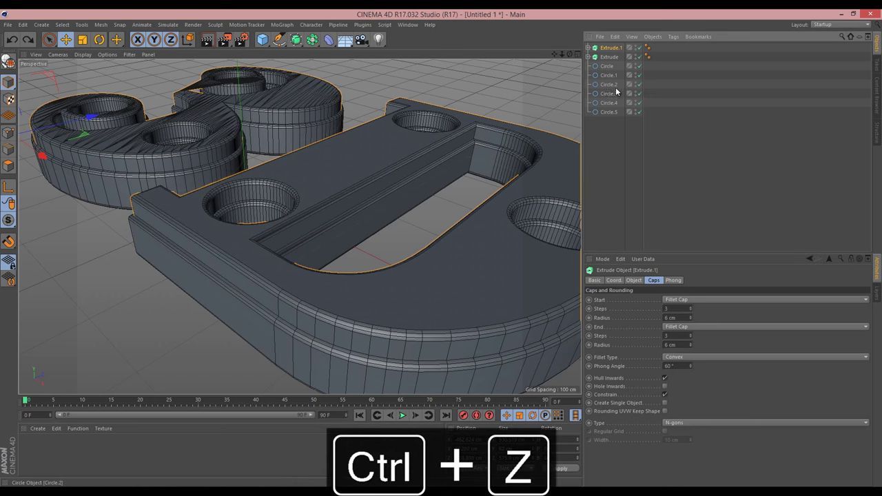
Set the fillet radius of both the start and end caps of the duplicated Extrude to 4 cm.
drag(563, 54, 441, 247)
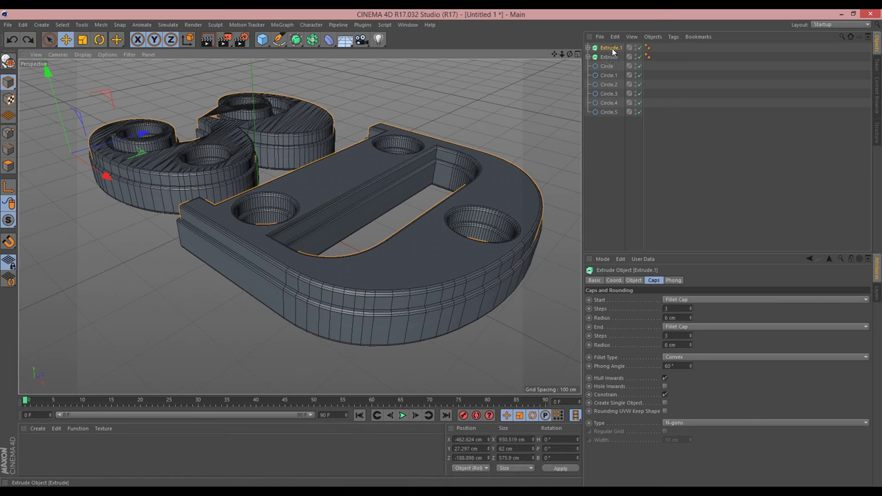
click(683, 318)
key(Down)
key(Down)
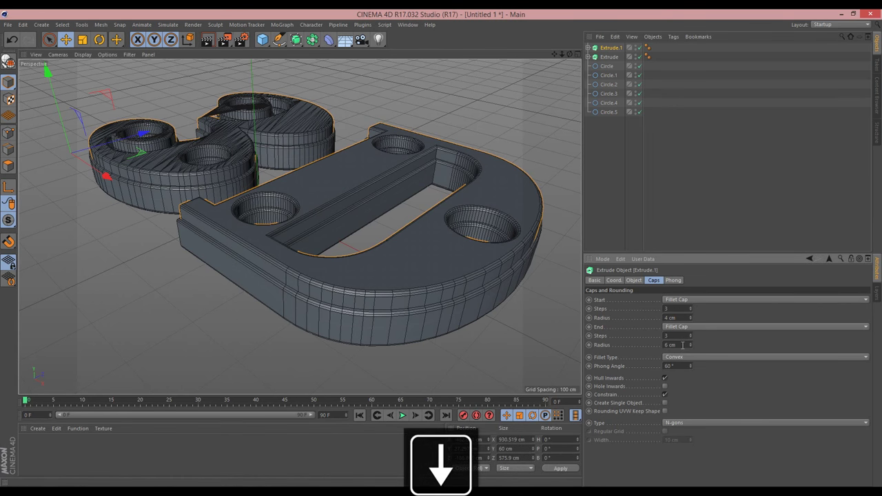
click(682, 345)
key(Down)
key(Down)
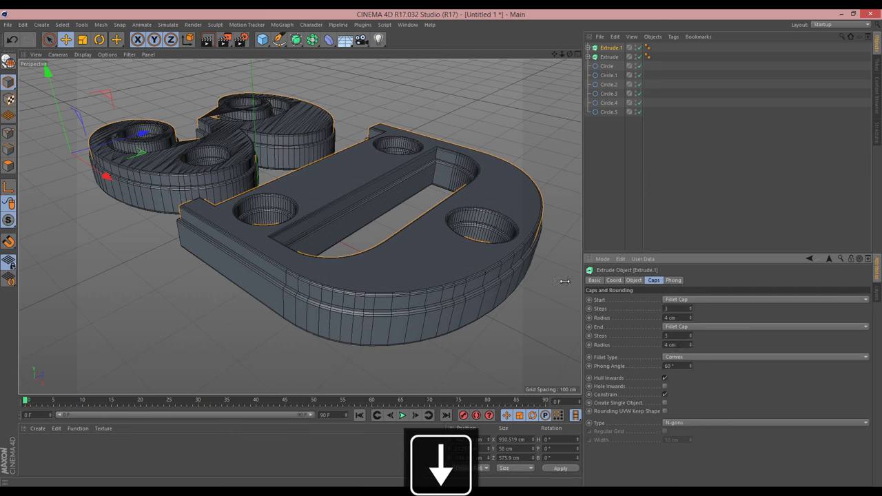
Set the intermediate points of the duplicated Extrude's text spline to Uniform.
drag(443, 255, 441, 247)
drag(561, 54, 576, 59)
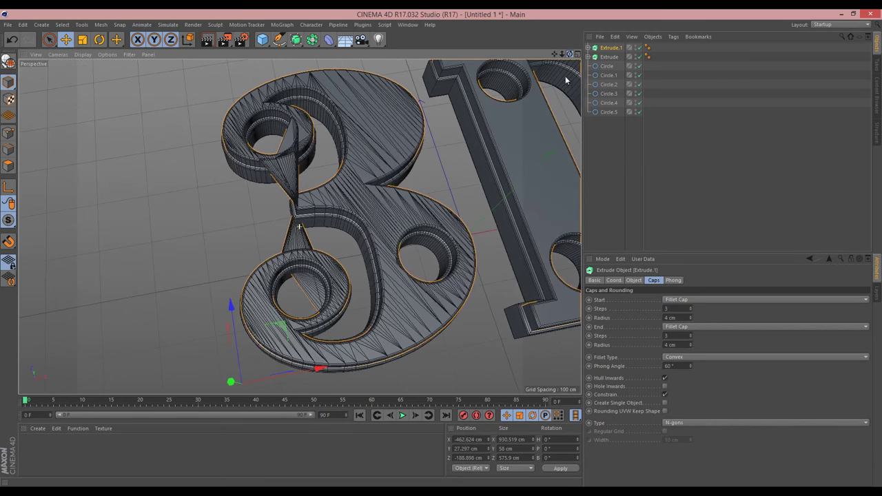
click(588, 47)
click(612, 67)
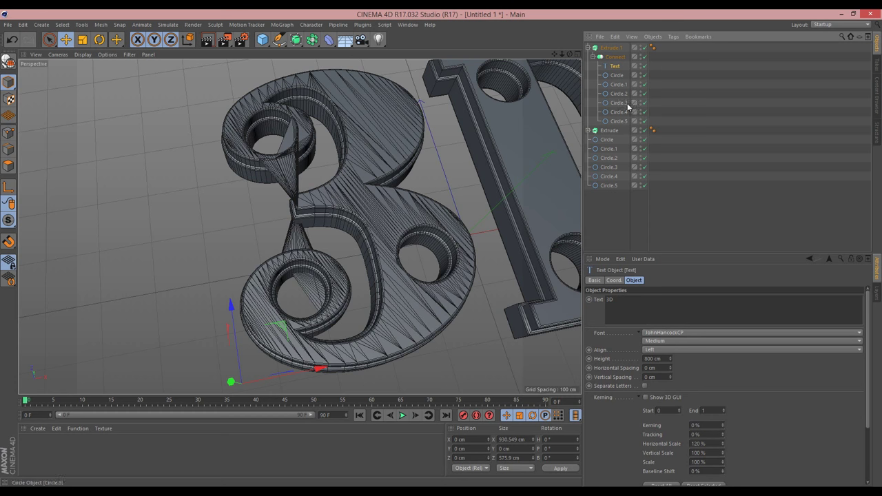
click(643, 399)
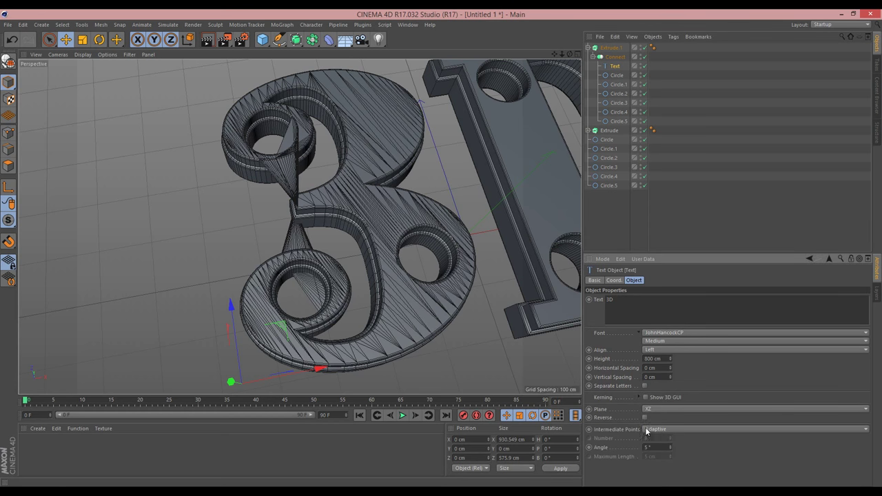
click(668, 430)
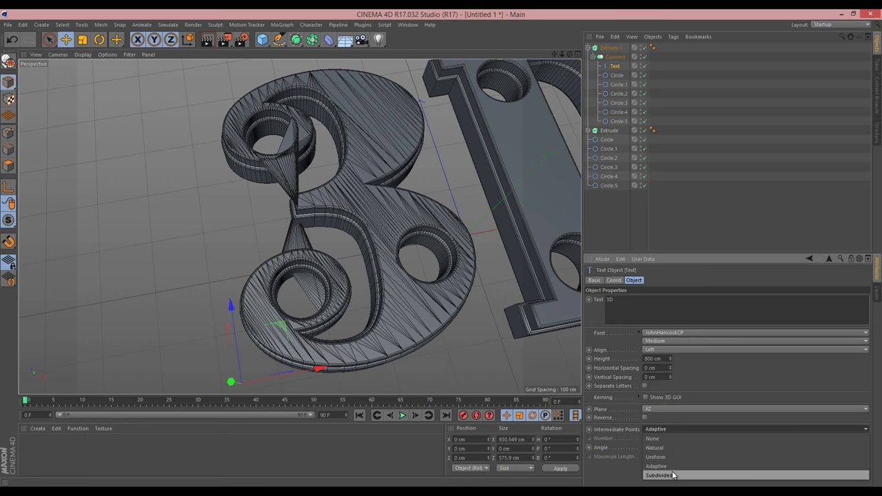
click(670, 462)
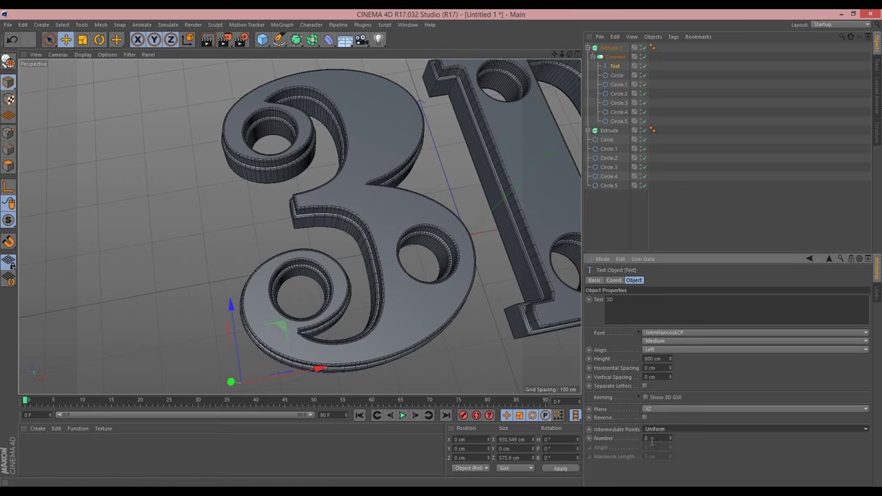
Add a Tube primitive at the root-level circle on the 3's lower curl and take that circle out of the Tube's hierarchy.
drag(574, 60, 556, 59)
drag(442, 249, 442, 250)
drag(570, 54, 442, 252)
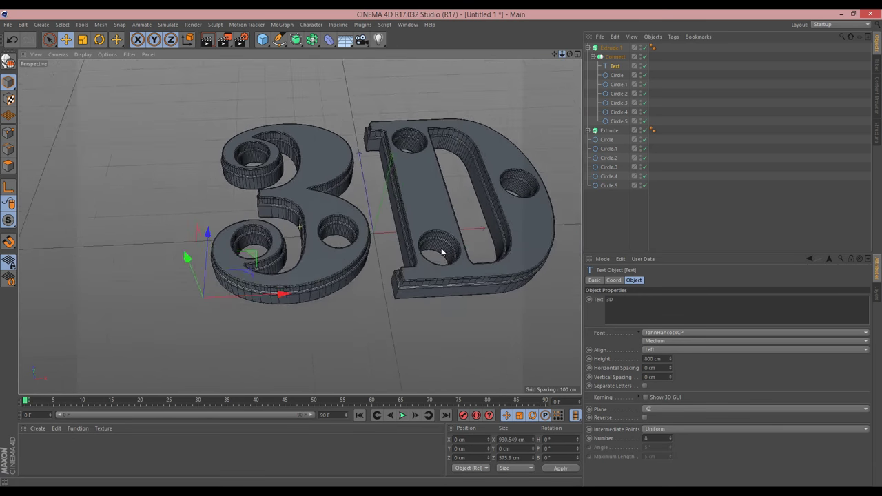
mouse_move(556, 57)
mouse_down()
mouse_move(441, 253)
mouse_move(557, 55)
mouse_up()
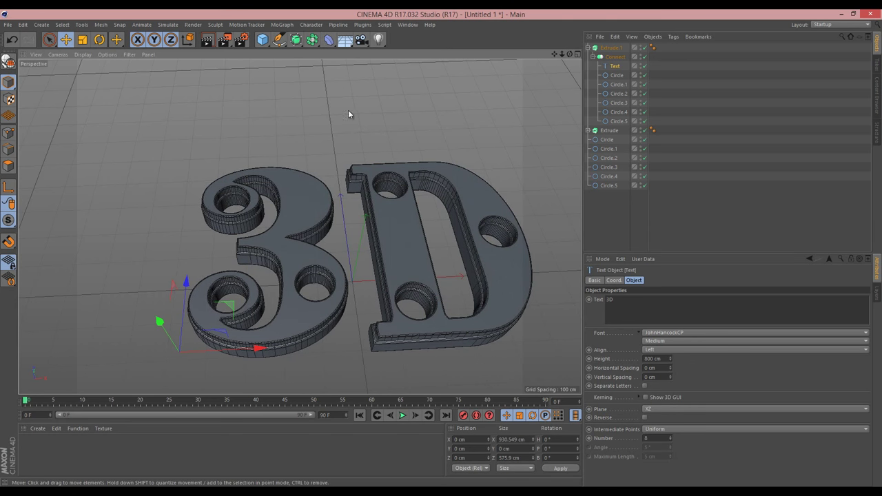
click(265, 41)
click(607, 140)
click(262, 40)
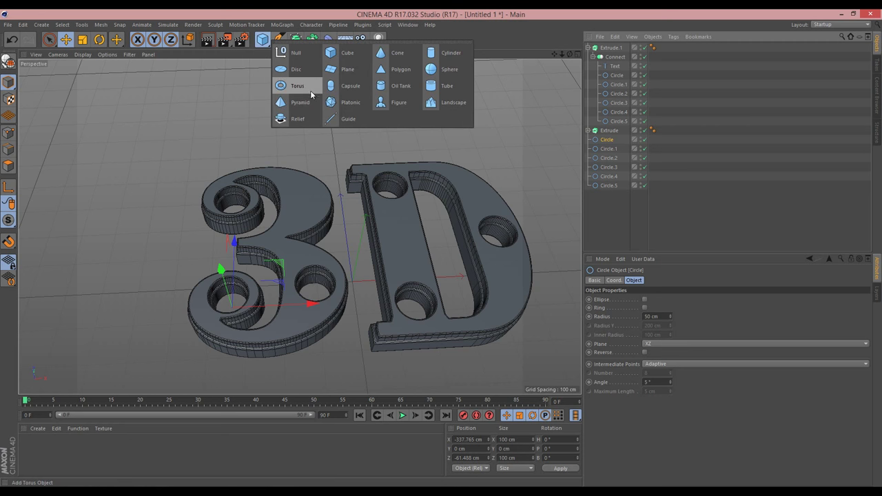
click(448, 86)
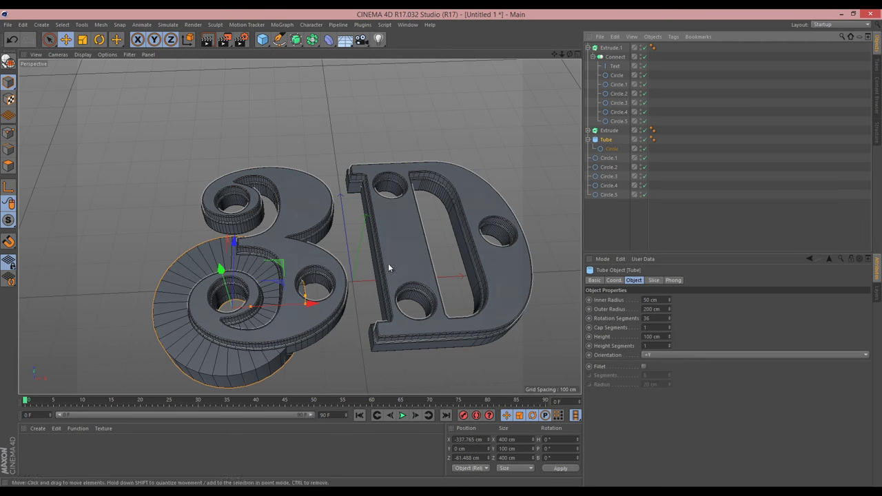
click(606, 150)
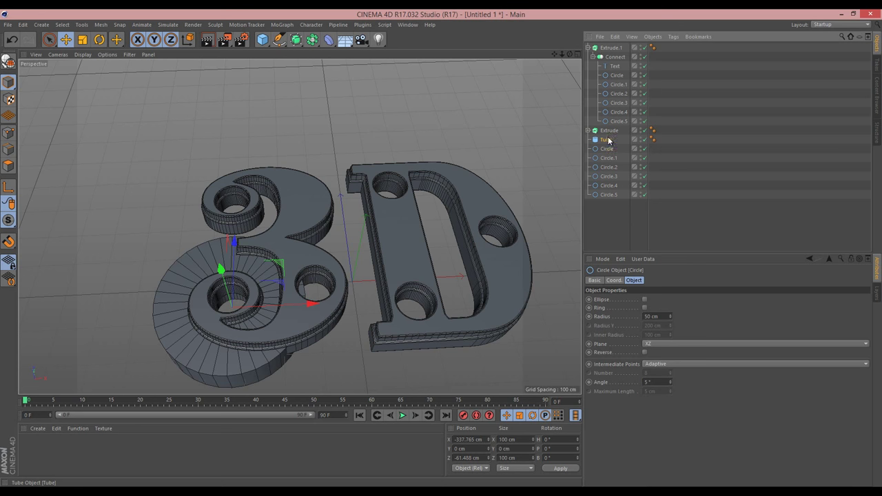
click(606, 140)
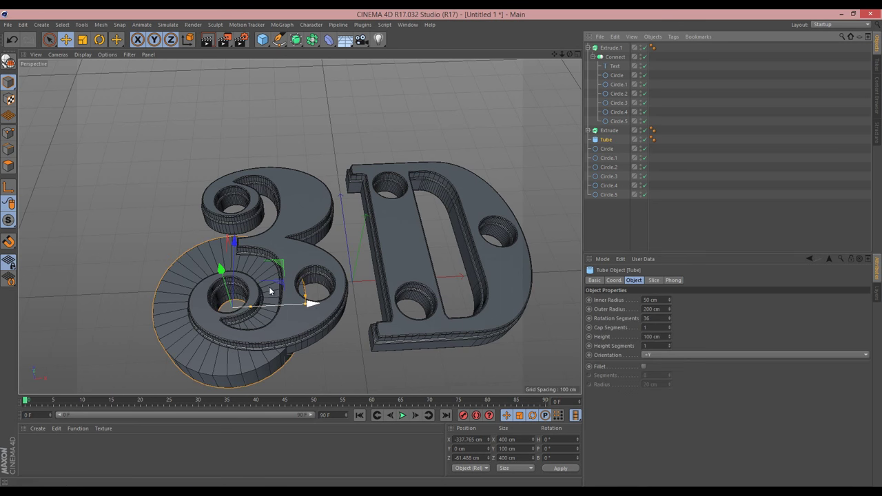
Resize the Tube to fit the screw hole, with an inner radius of about 29.5 cm and an outer radius of about 54.5 cm.
drag(254, 312, 244, 310)
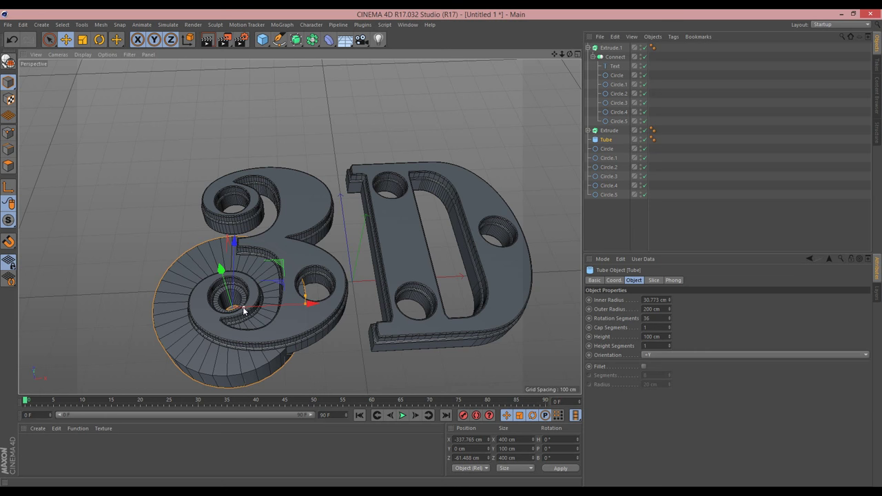
drag(307, 305, 255, 311)
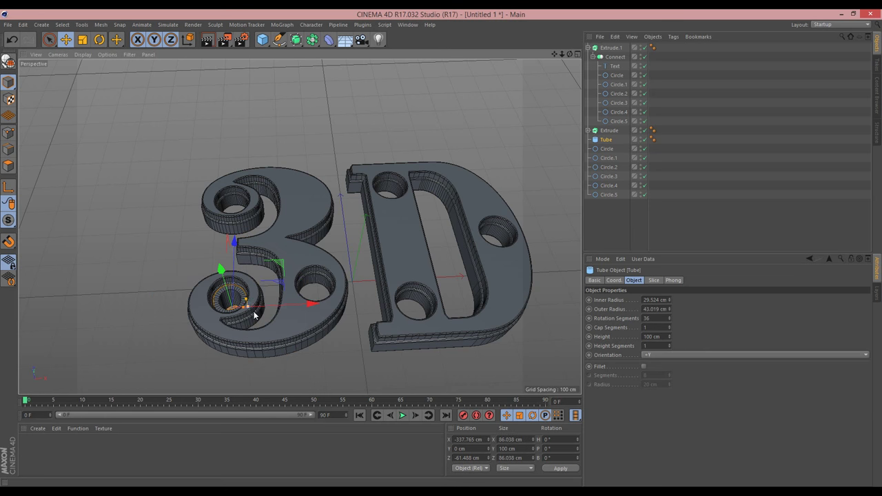
drag(247, 308, 253, 308)
scroll(219, 312, up, 3)
scroll(219, 313, up, 4)
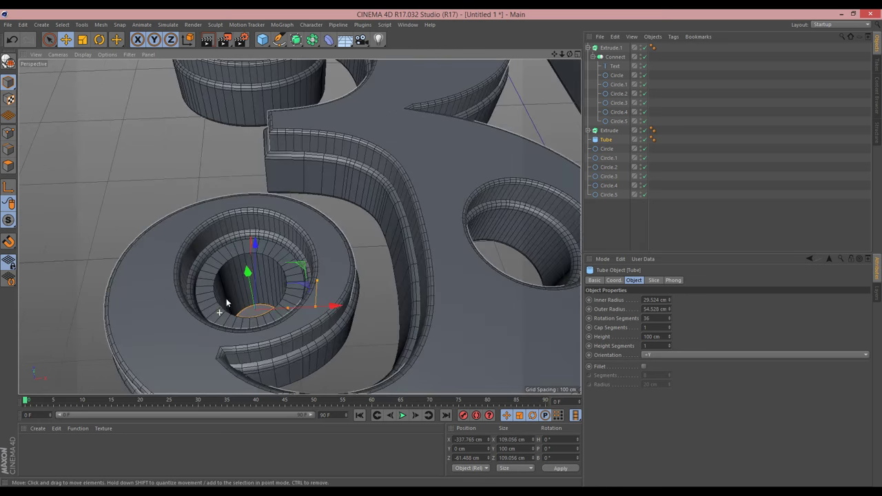
Shorten the Tube to about 34.1 cm high and raise it to a Y position of about 41.7 cm.
drag(570, 55, 441, 248)
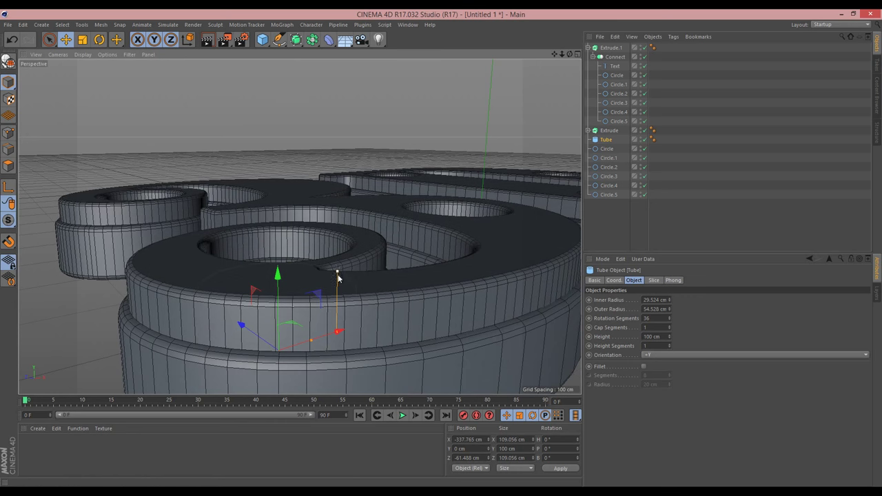
alt+drag(336, 315, 285, 261)
drag(569, 53, 441, 248)
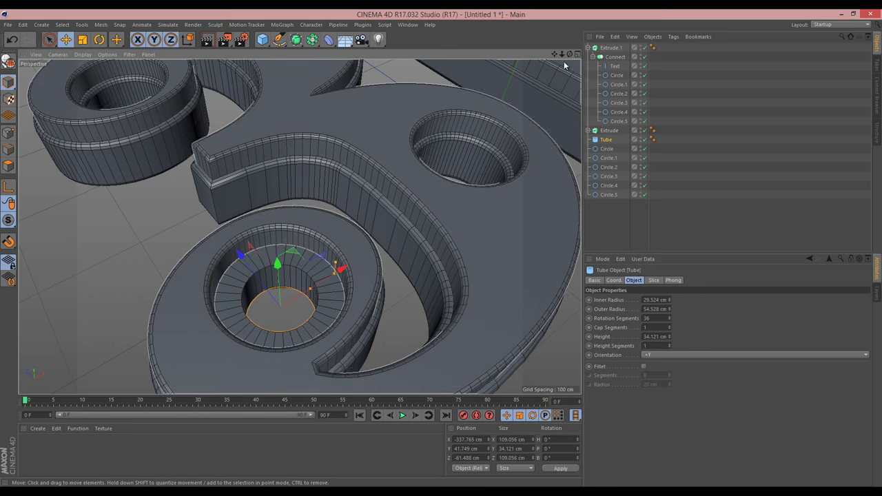
Copy the Tube into the root-level Circle.1, Circle.2, Circle.3, Circle.4 and Circle.5 as a child of each.
drag(561, 54, 441, 247)
drag(554, 54, 435, 245)
scroll(441, 249, down, 5)
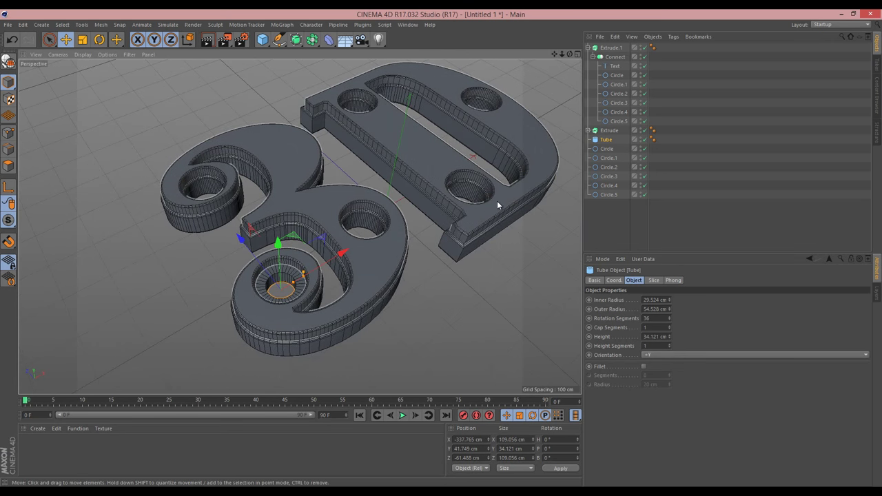
click(609, 141)
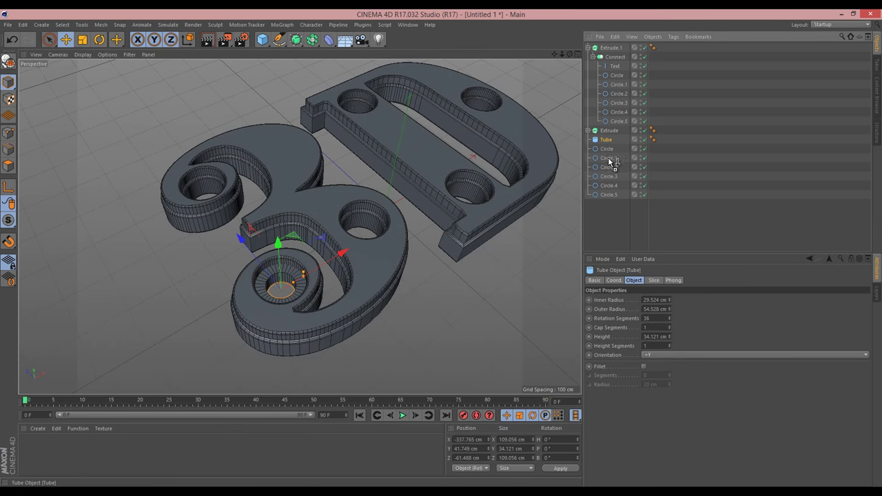
ctrl+drag(610, 161, 613, 233)
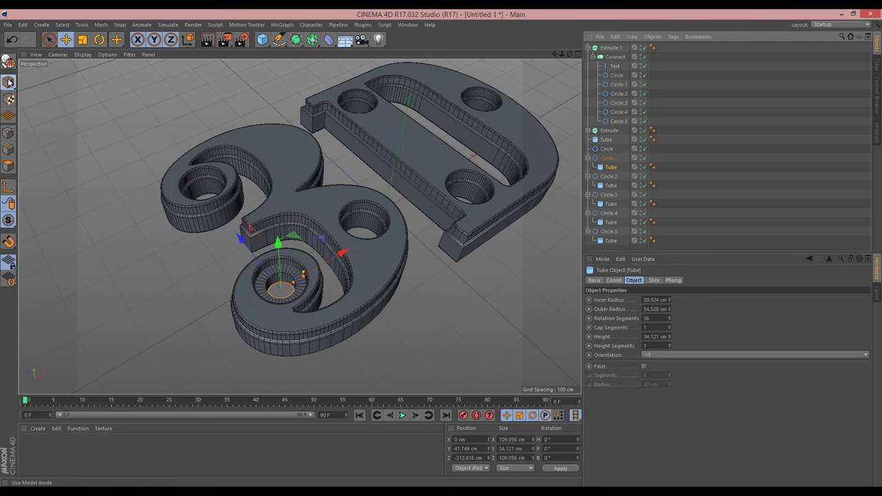
click(49, 39)
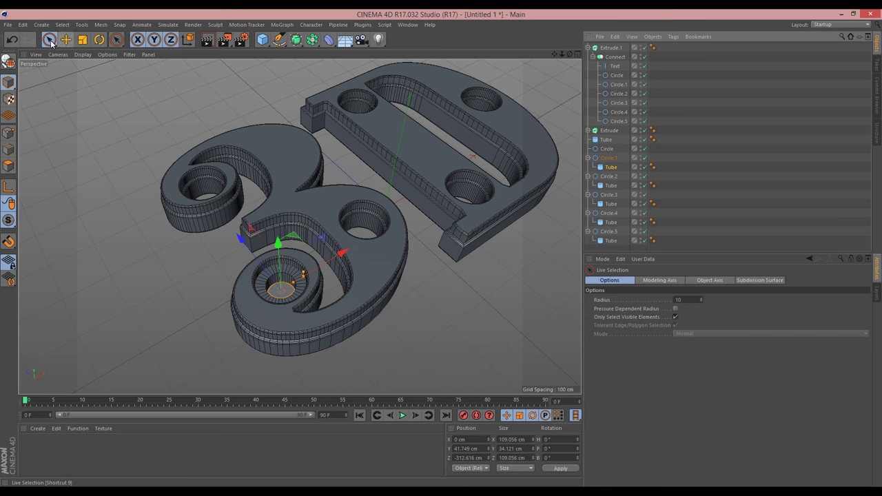
click(606, 169)
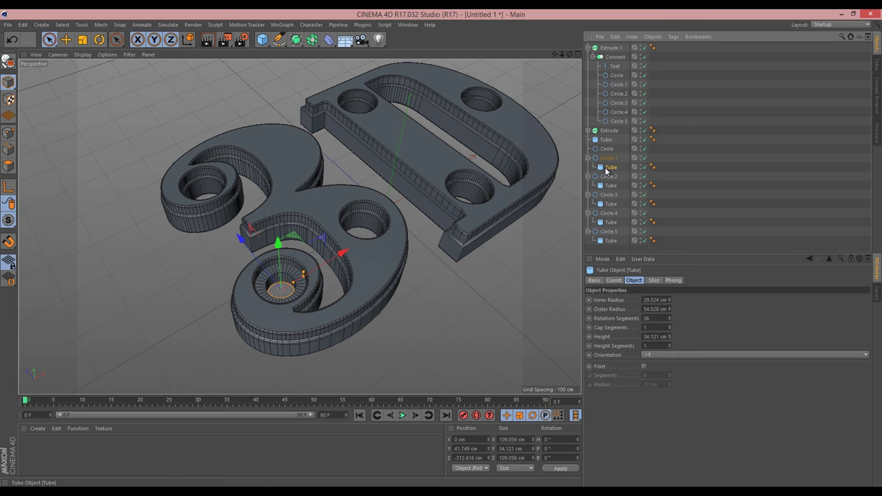
double_click(478, 448)
text(0)
key(Return)
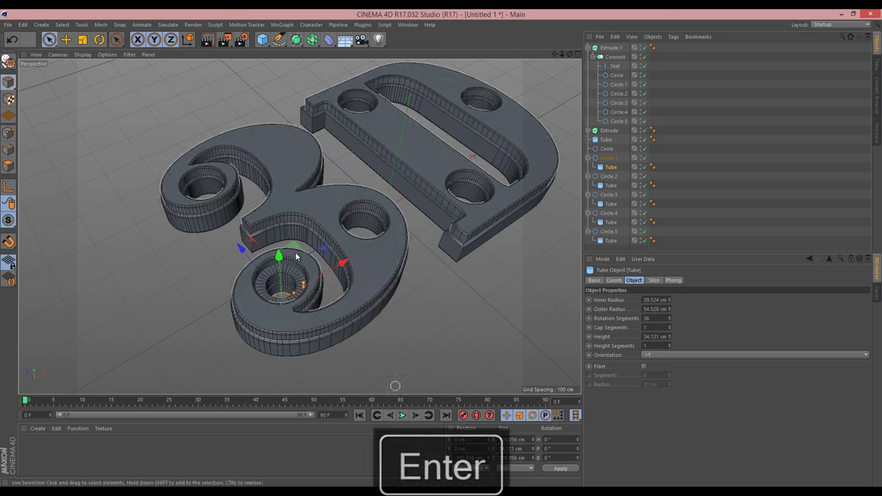
key(ctrl+z)
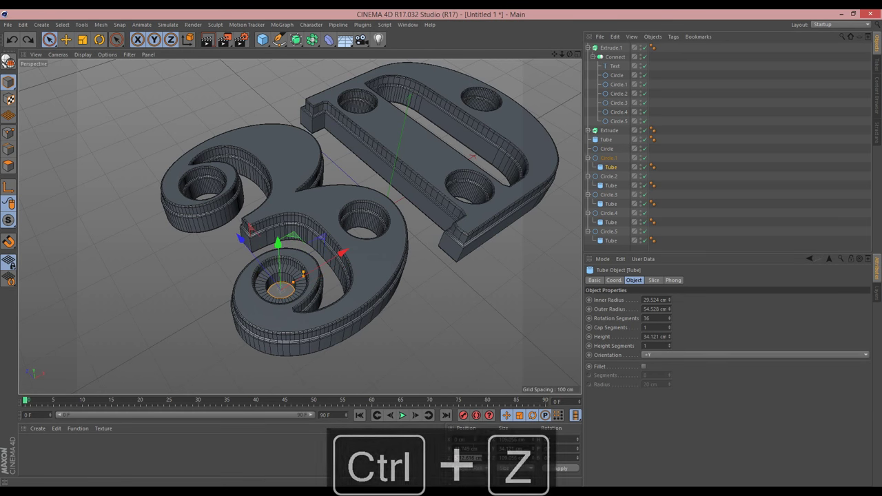
Center the Tube copies under Circle.1 and Circle.2 on their holes by zeroing their relative X and Z positions.
double_click(478, 457)
text(0)
key(Return)
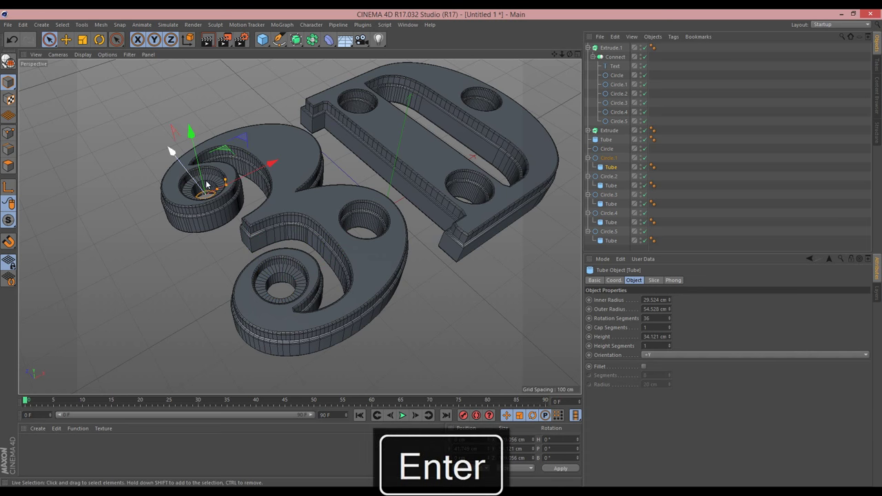
click(610, 186)
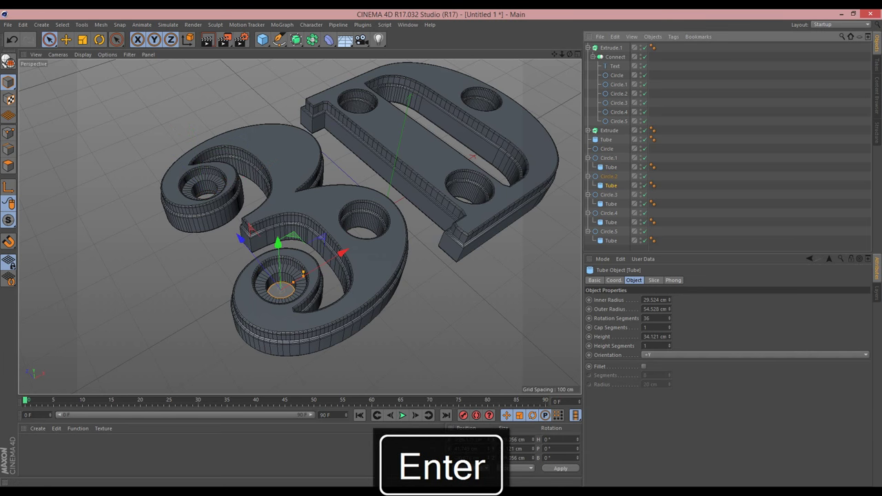
drag(479, 439, 432, 450)
text(0)
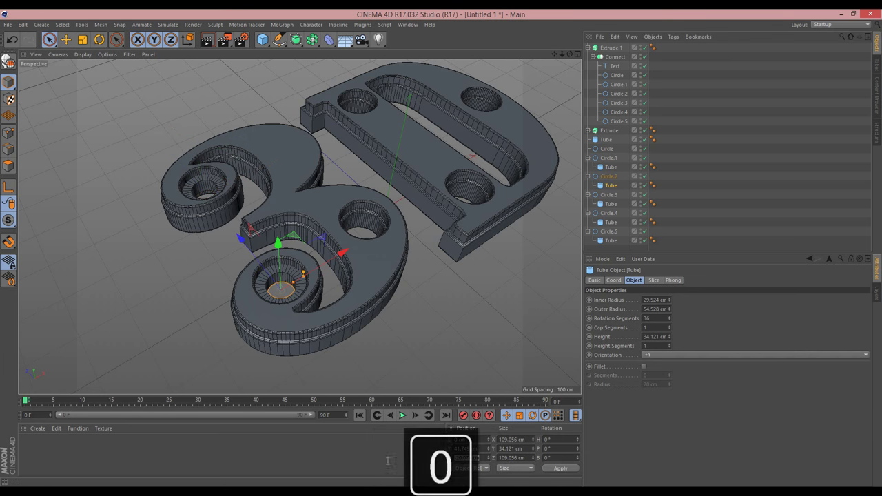
key(Return)
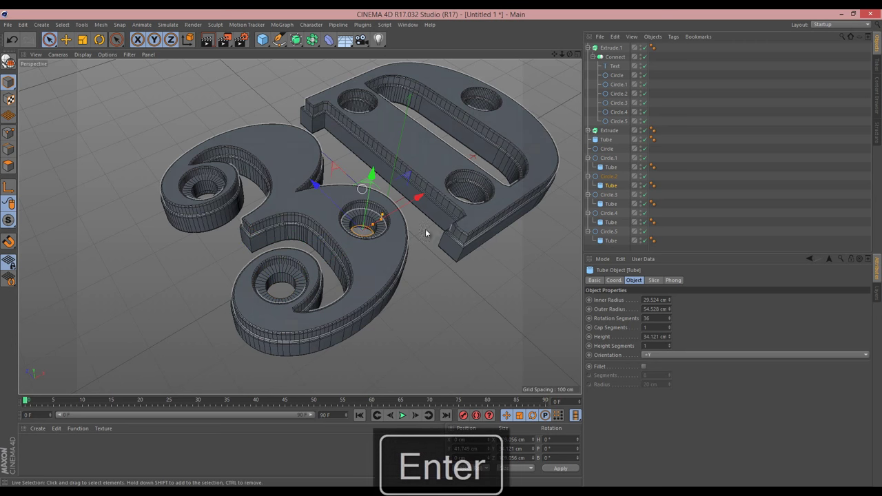
Set the relative X and Z positions of the Tube copies under Circle.3 and Circle.4 to 0.
click(611, 204)
text(0)
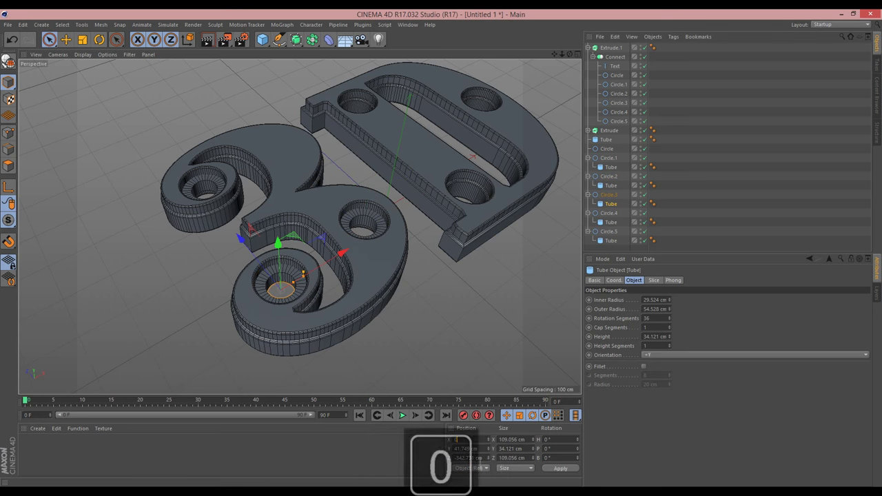
key(Return)
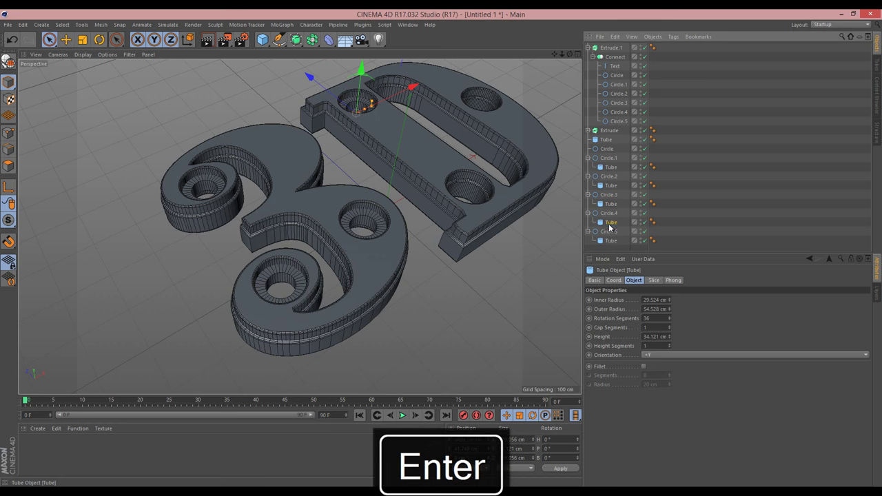
click(612, 222)
text(0)
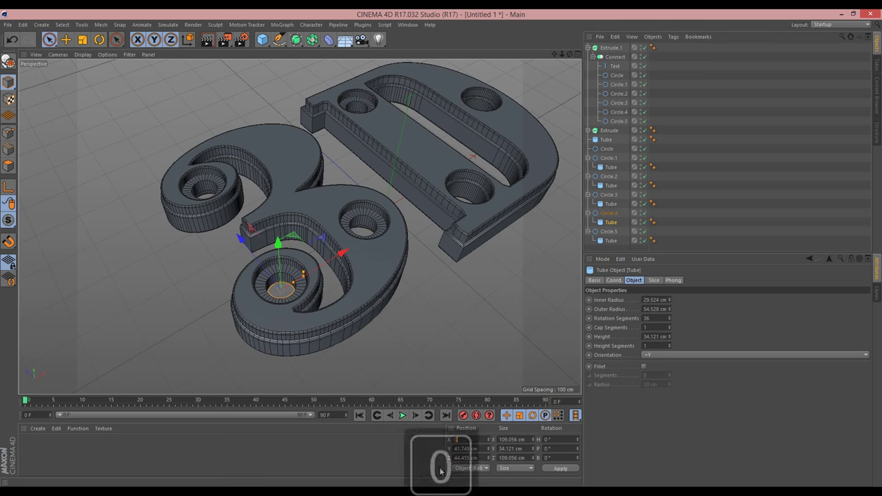
key(Return)
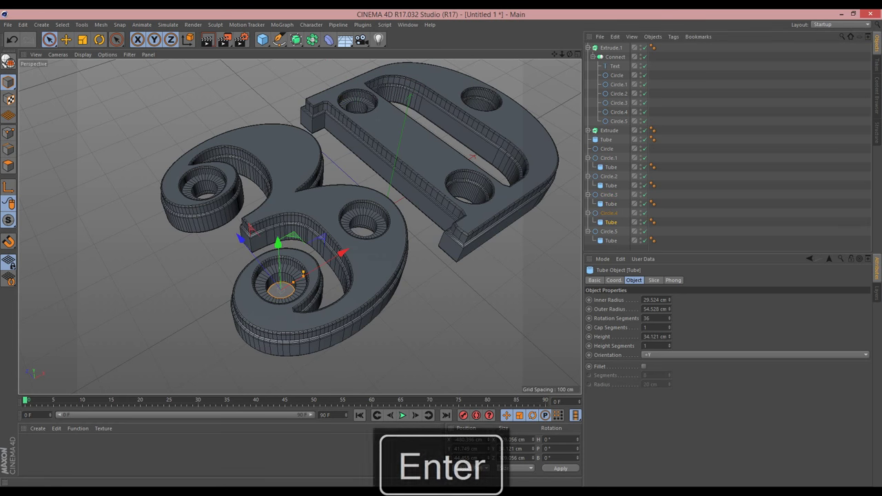
drag(483, 439, 382, 433)
text(0)
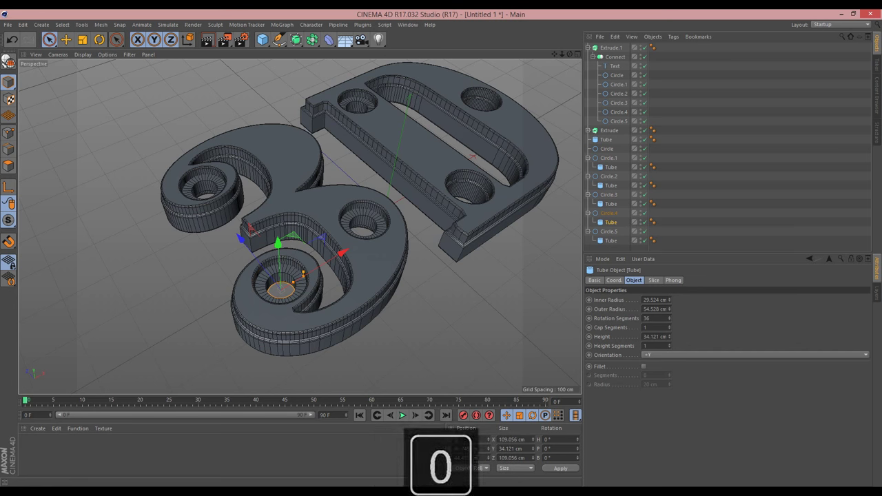
key(Return)
Set the relative X and Z positions of the Tube copy under Circle.5 to 0.
click(611, 240)
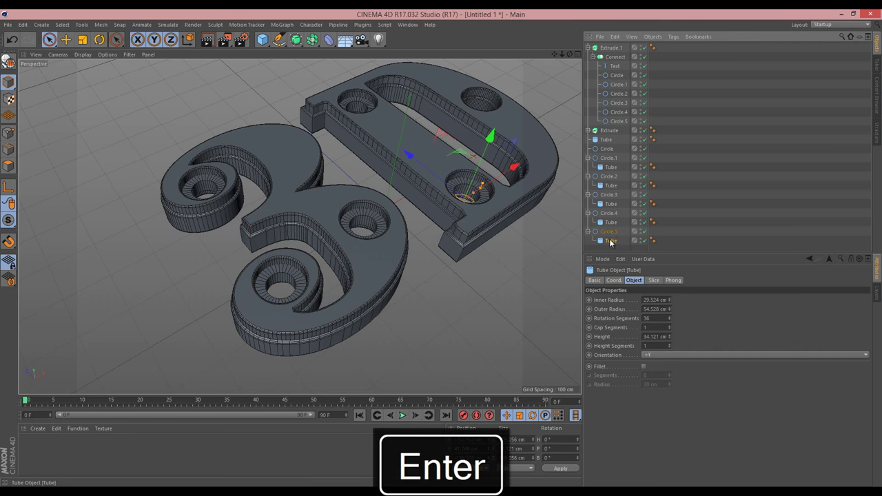
text(0)
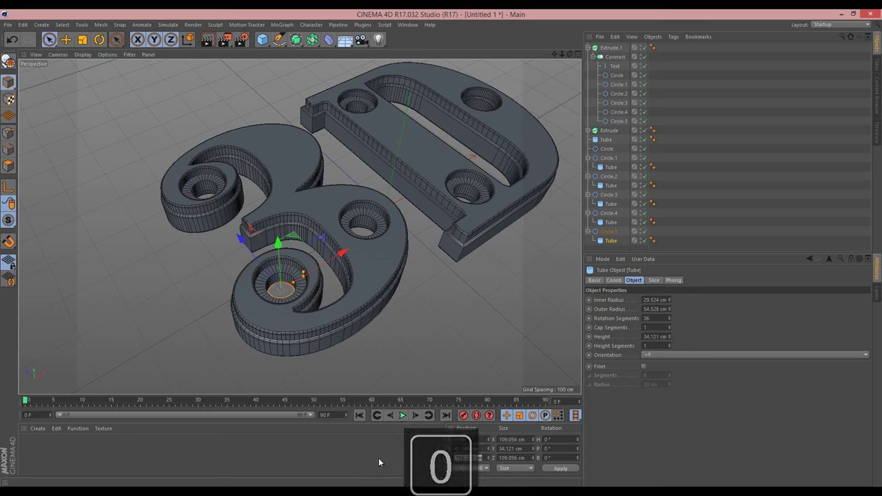
key(Return)
Take the five Tube copies out of their parent circles and place them beside the original Tube at root level.
drag(569, 55, 382, 254)
mouse_move(609, 170)
mouse_down()
mouse_move(606, 147)
mouse_move(602, 162)
mouse_up()
drag(609, 222, 607, 186)
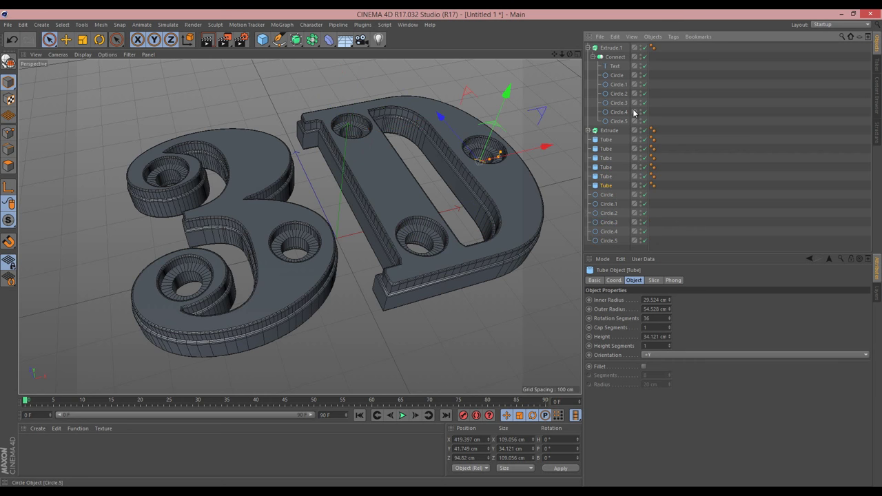
Collapse the Extrude.1 hierarchy and rename the original Extrude object as Lower.
click(589, 47)
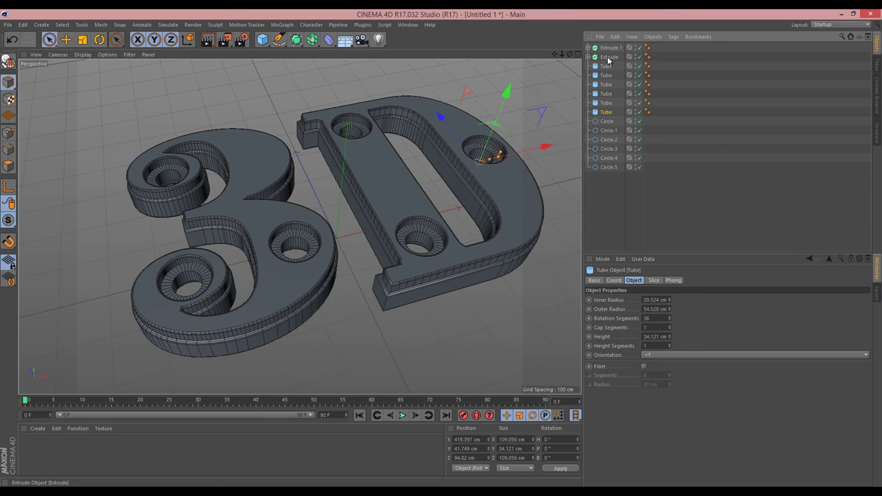
click(609, 58)
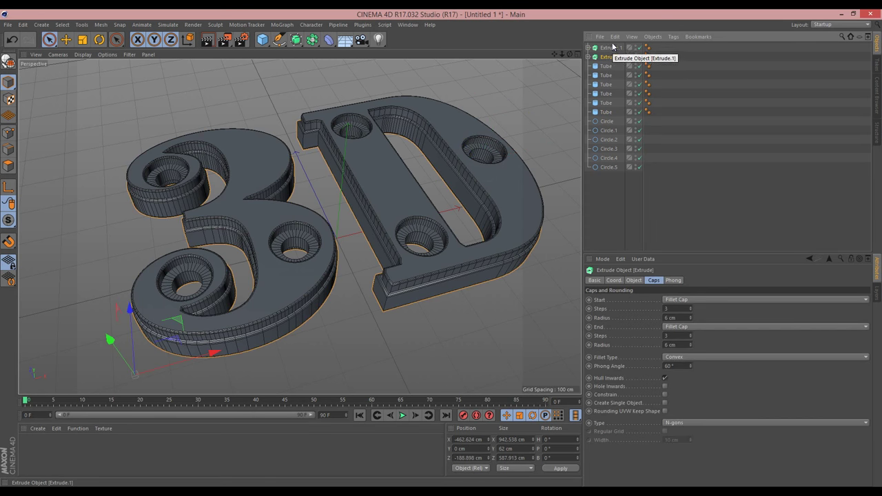
click(616, 48)
click(609, 58)
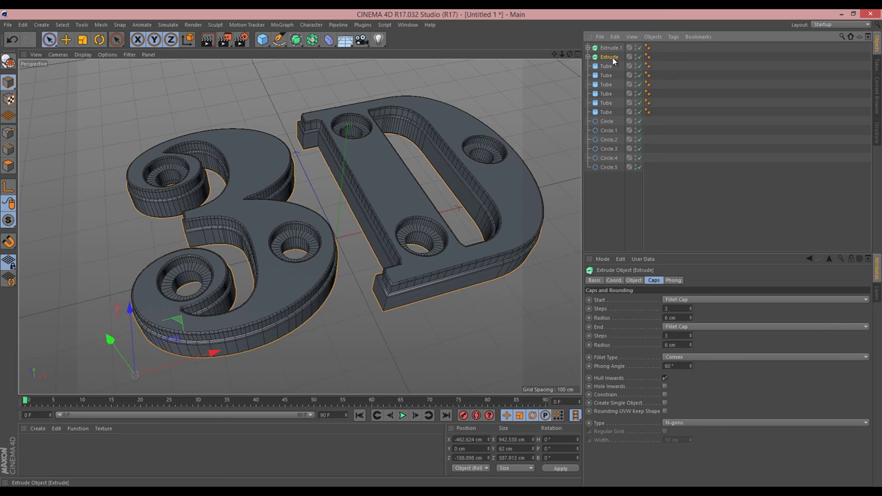
double_click(609, 57)
text(Lower)
key(Return)
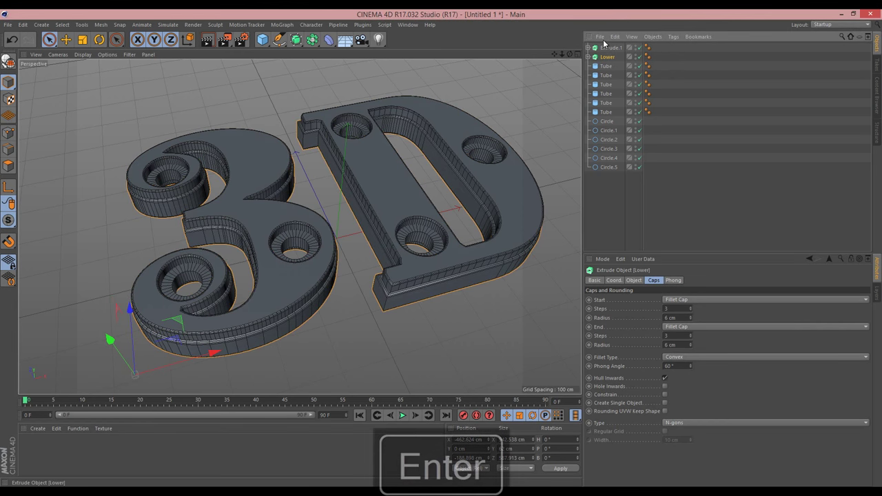
Rename the Extrude.1 object as Upper.
double_click(611, 47)
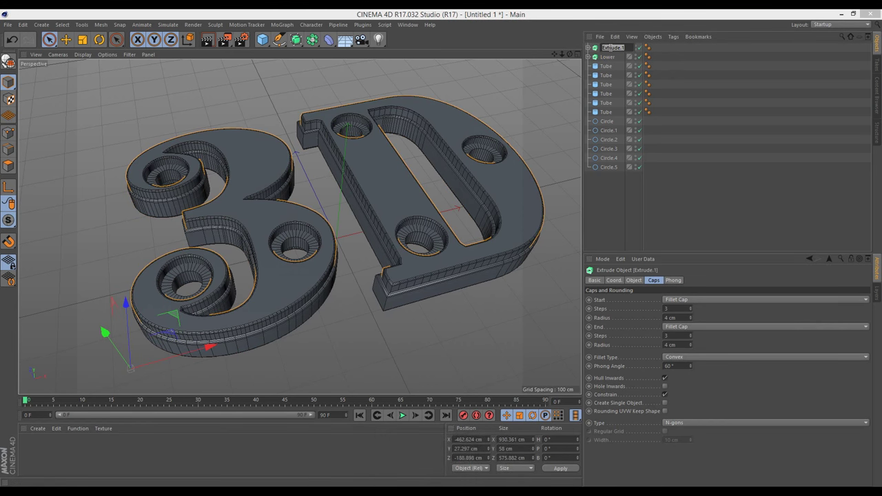
text(Upper)
key(Return)
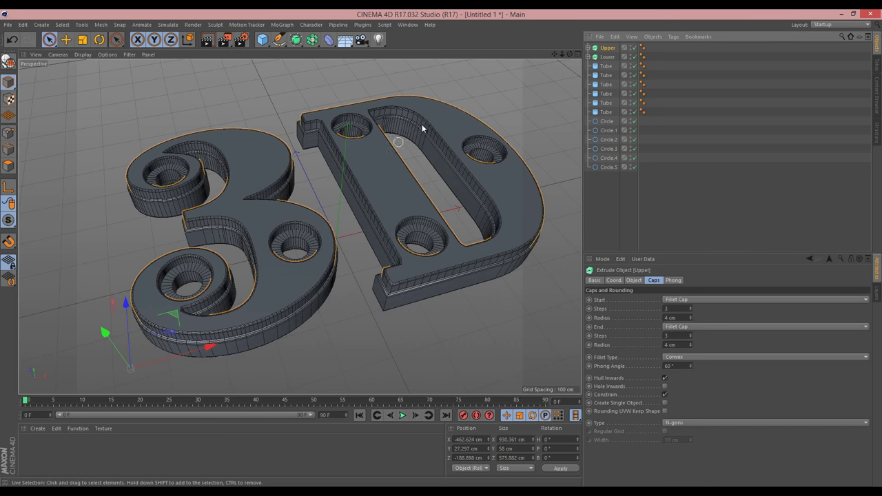
Switch to the browser to examine the reference image of the stacked letters, then return to Cinema 4D.
drag(555, 54, 441, 252)
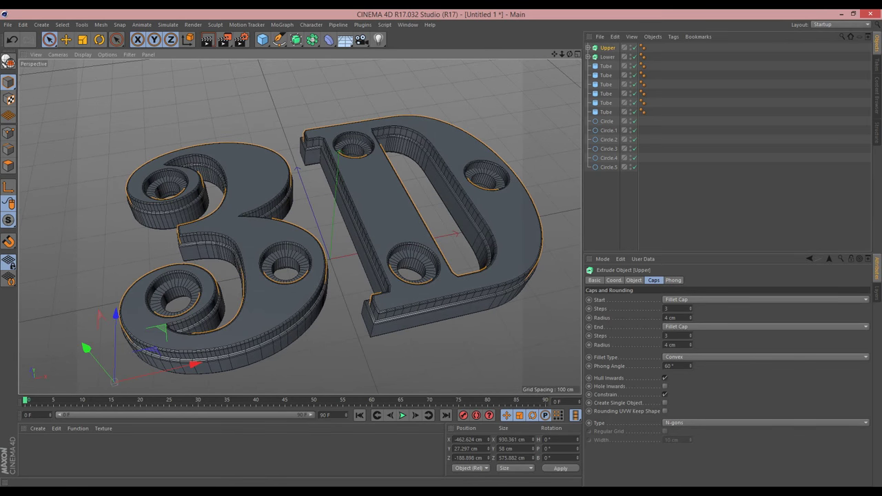
key(alt+Tab)
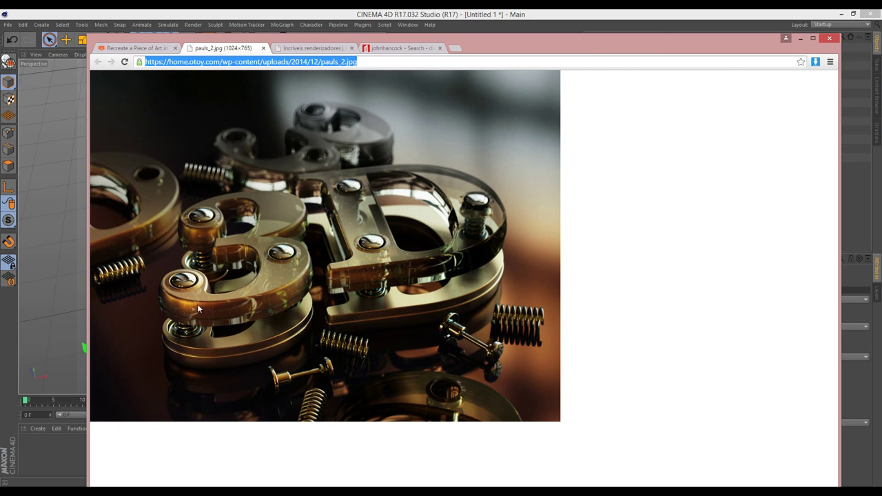
click(798, 39)
Group the Upper and Lower extrusions and all six Tube objects under one null named Lower.
drag(569, 54, 442, 251)
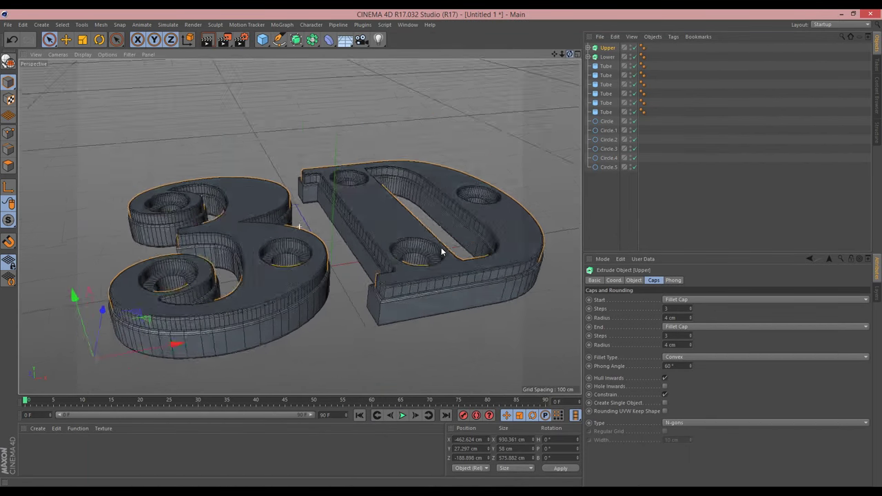
scroll(441, 252, down, 3)
scroll(442, 252, down, 2)
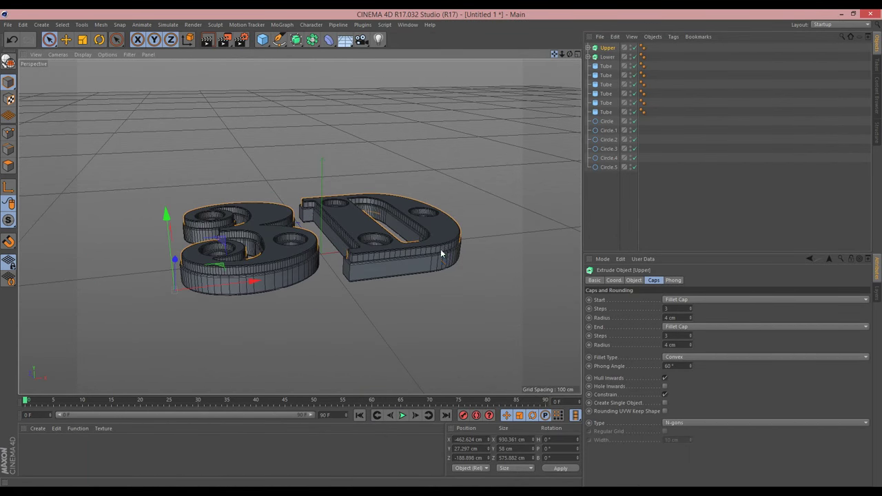
drag(555, 55, 547, 106)
drag(569, 55, 441, 252)
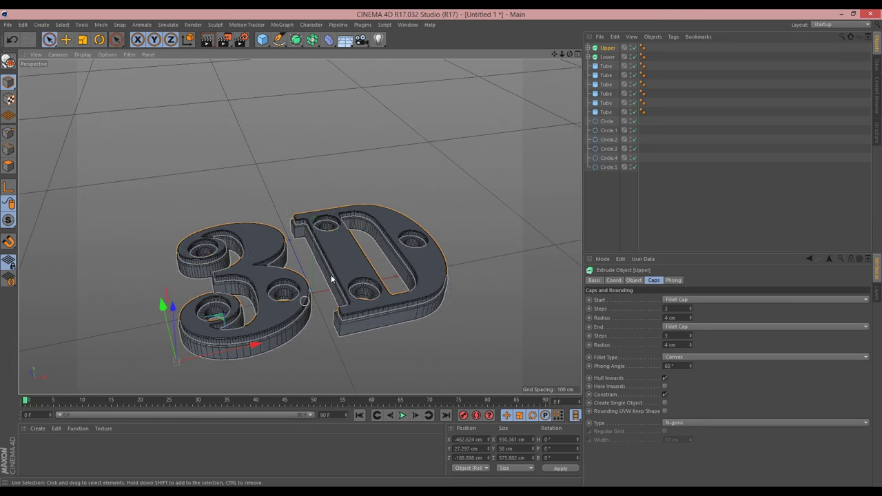
shift+click(606, 112)
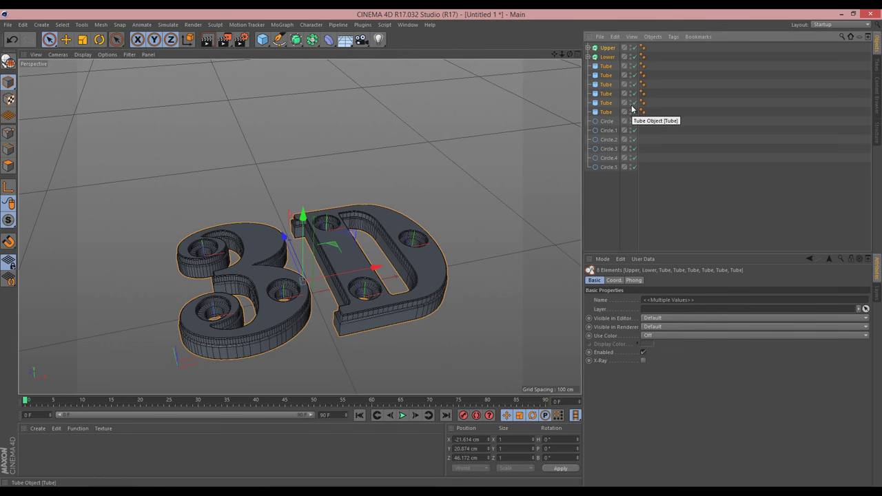
key(alt+g)
double_click(604, 48)
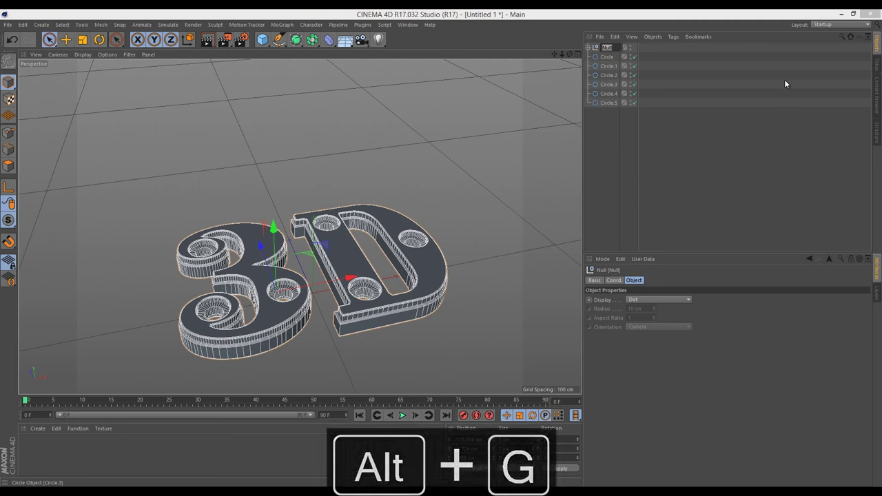
text(Lower)
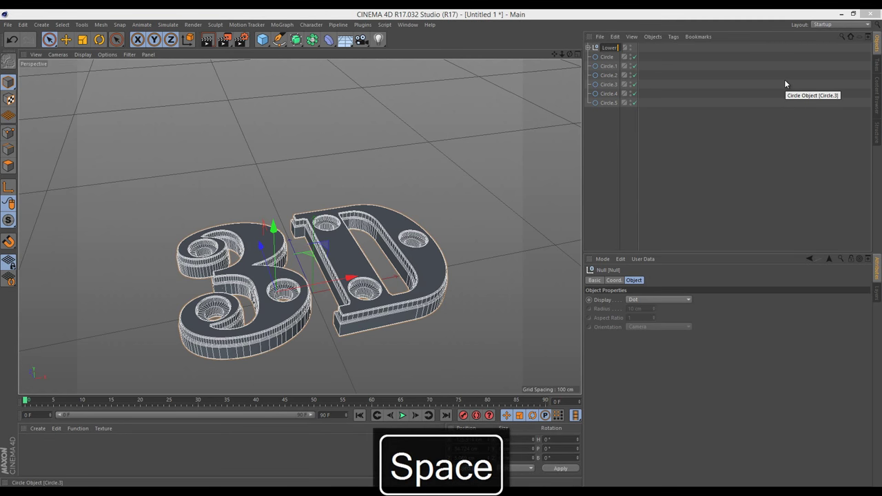
key(Return)
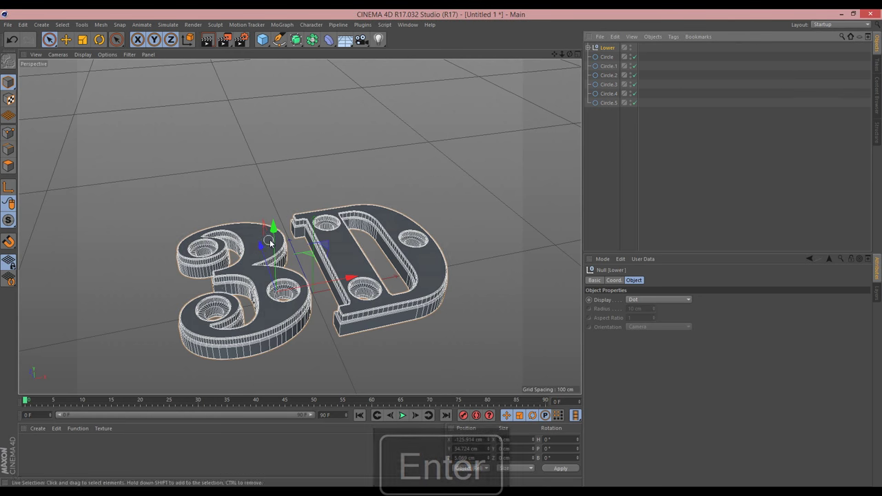
Duplicate the Lower group straight upward, place the copy at about Y 235 cm above the original, and deselect everything.
ctrl+drag(276, 249, 272, 190)
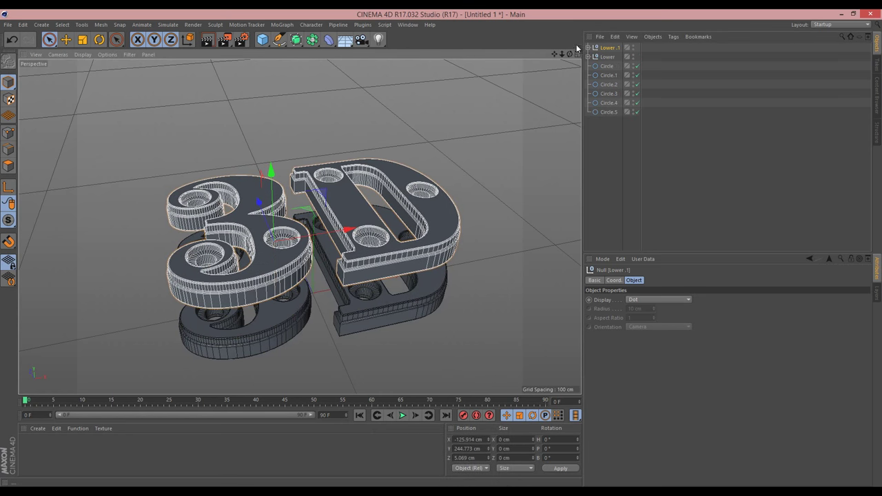
drag(569, 53, 419, 233)
drag(271, 163, 270, 166)
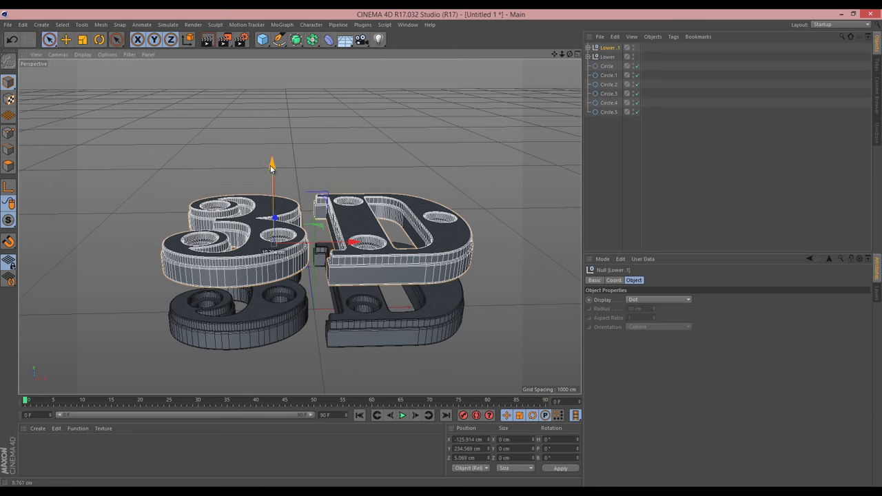
drag(569, 54, 443, 252)
click(673, 177)
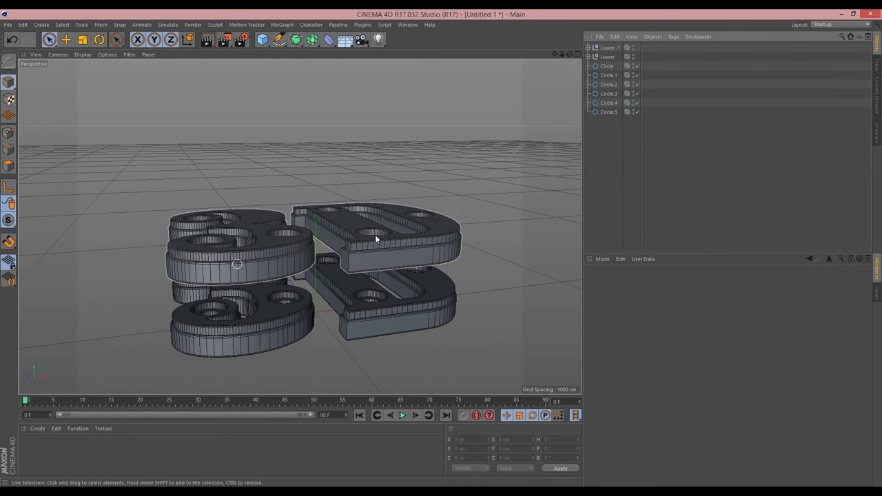
In the raised copy, move the Upper extrusion down beneath the Lower one, then raise the whole group to about Y 249 cm.
click(588, 48)
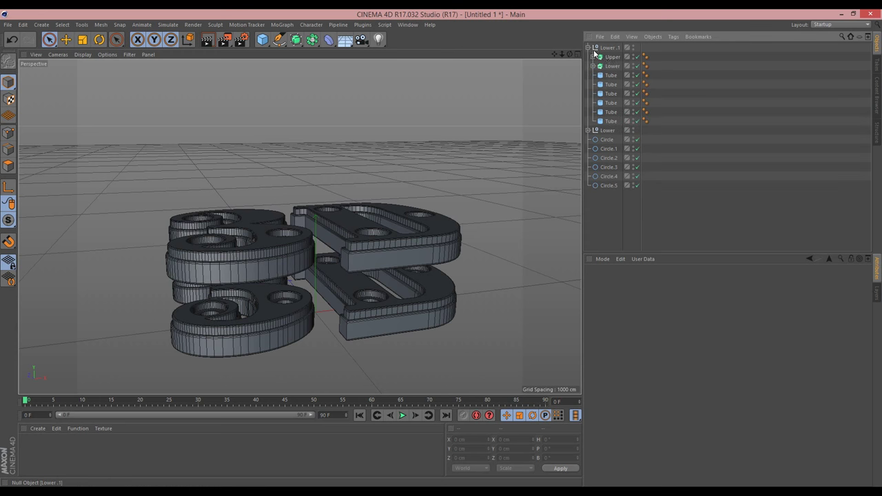
click(612, 66)
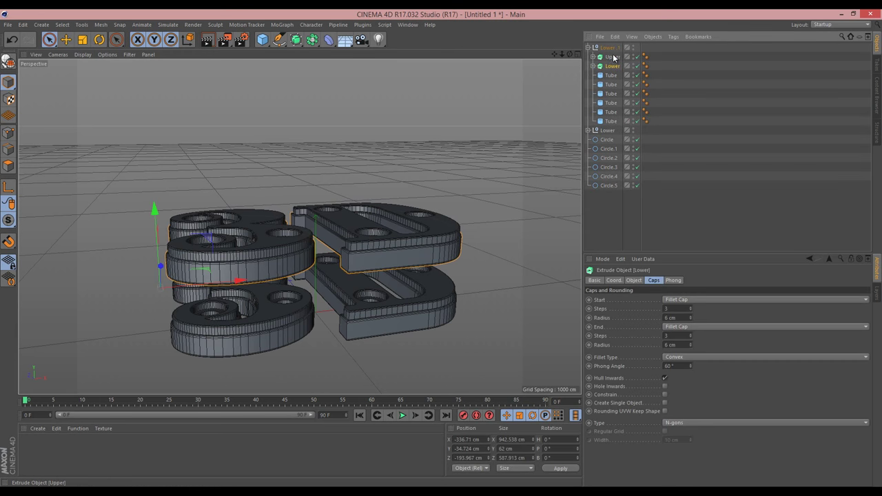
click(613, 56)
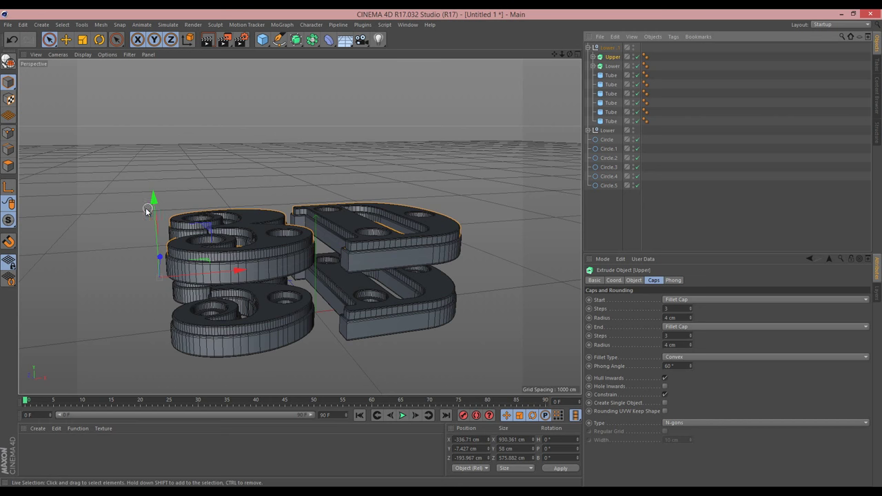
drag(154, 211, 156, 220)
click(605, 47)
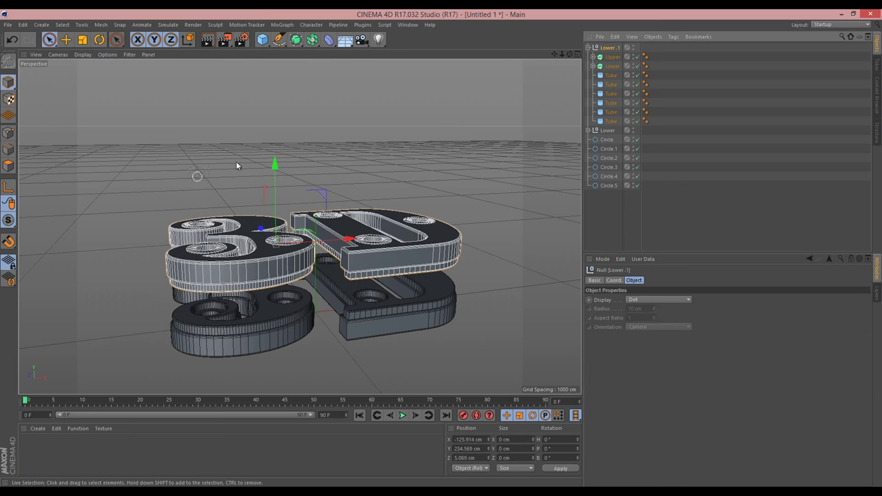
drag(278, 169, 278, 166)
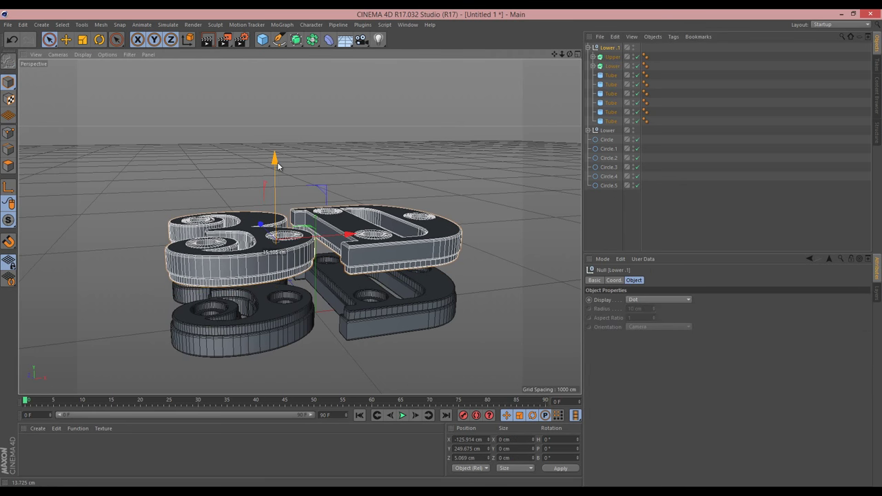
Move the six Tube objects in the raised group down together inside the screw holes, to about Y 236 cm.
click(612, 76)
shift+click(610, 122)
drag(570, 54, 563, 56)
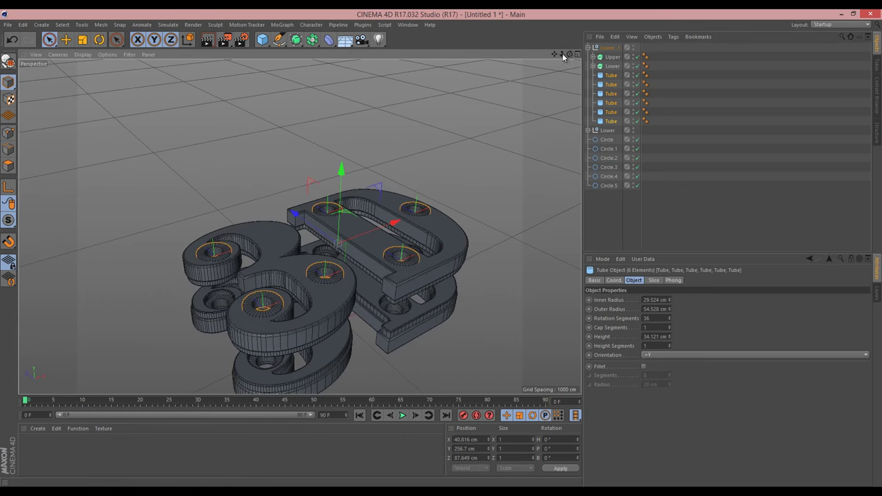
scroll(445, 252, up, 5)
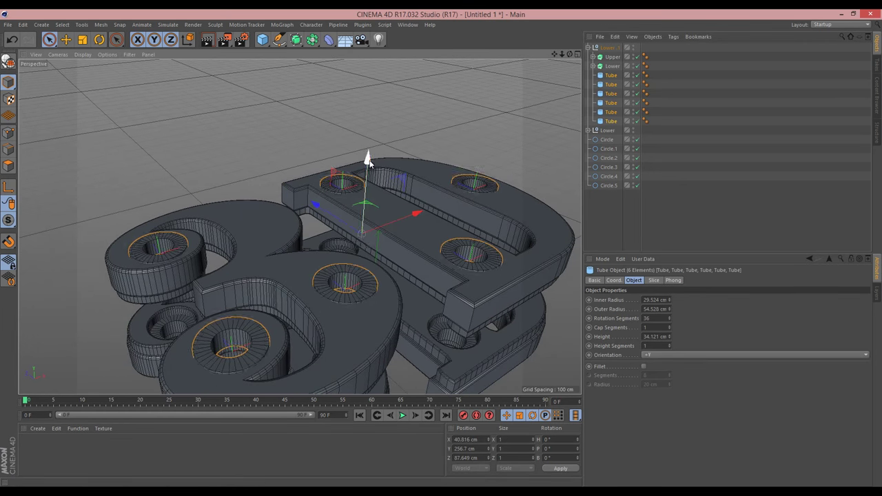
drag(368, 161, 369, 171)
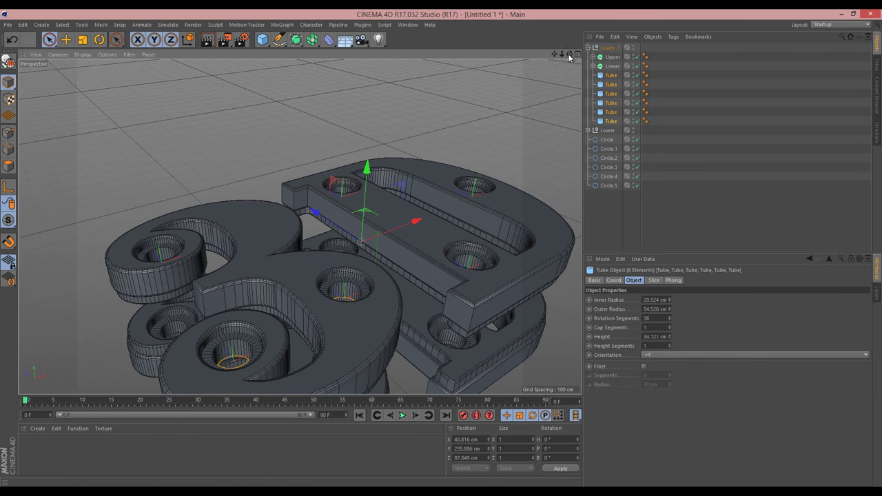
drag(569, 54, 556, 59)
scroll(440, 249, down, 5)
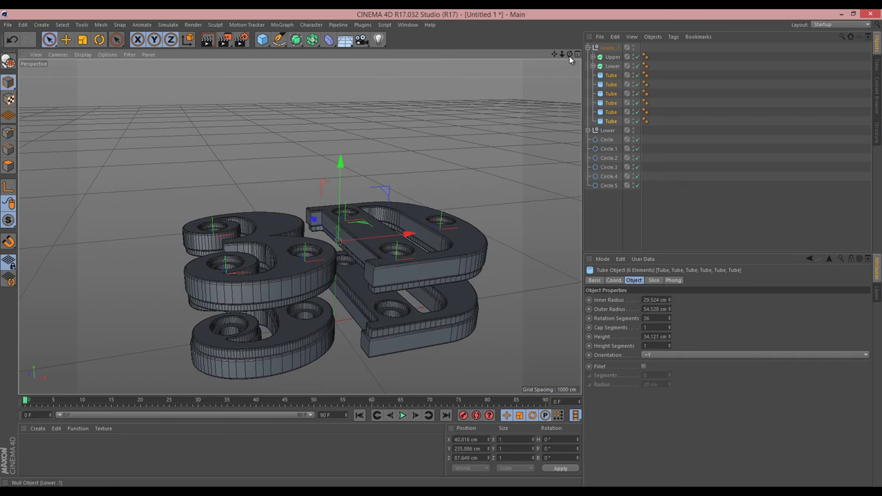
drag(570, 54, 442, 249)
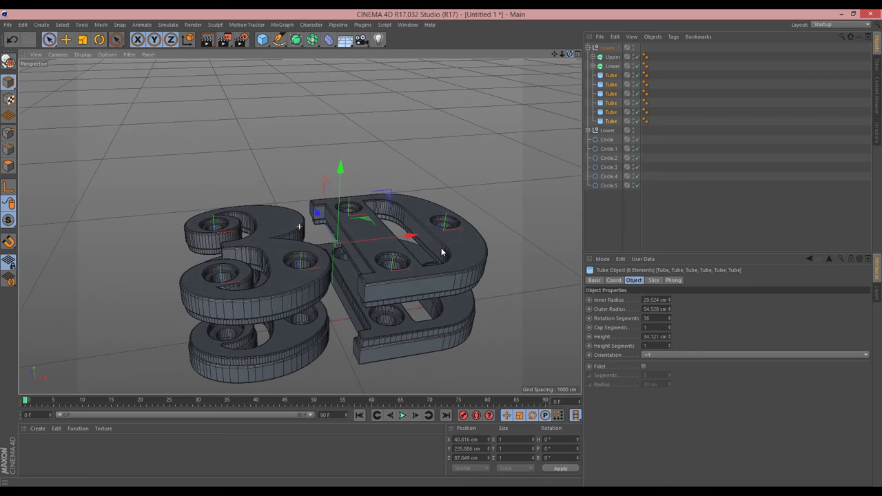
Switch to the browser to examine the stacked letters' reference image, then return to Cinema 4D and check the raised group's Upper and Lower extrusions.
click(610, 57)
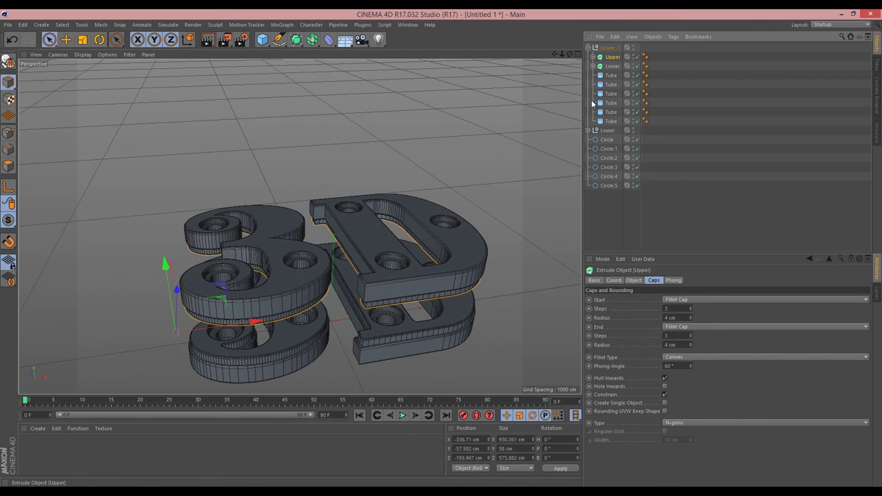
key(alt+Tab)
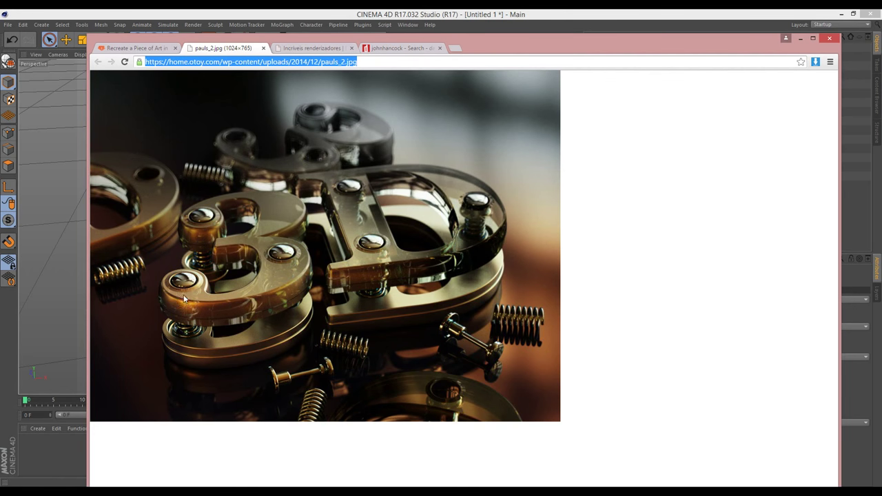
click(800, 38)
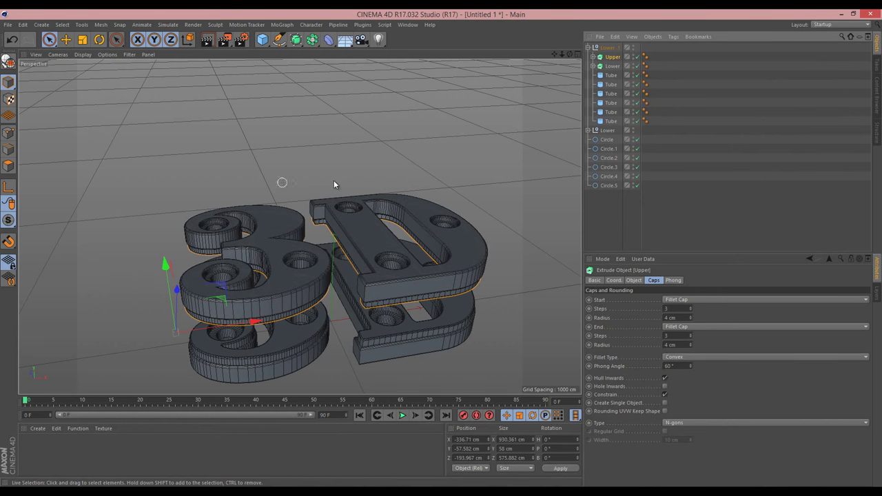
click(613, 67)
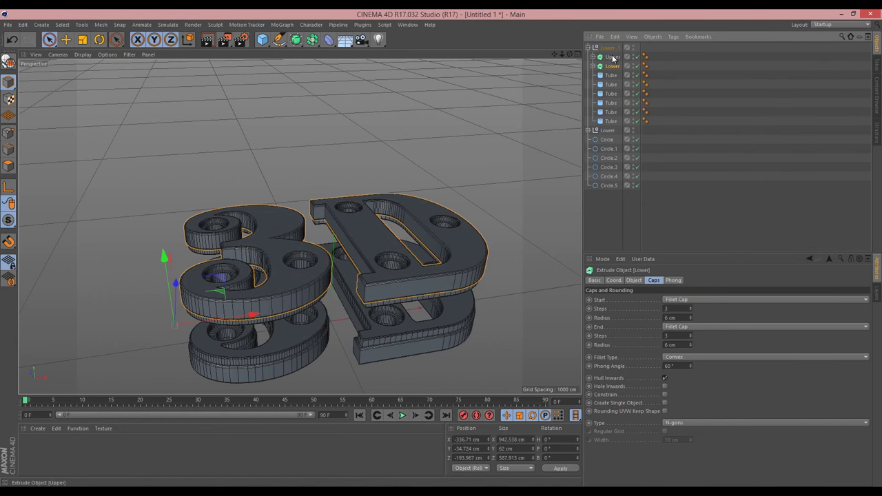
ctrl+click(613, 58)
click(612, 58)
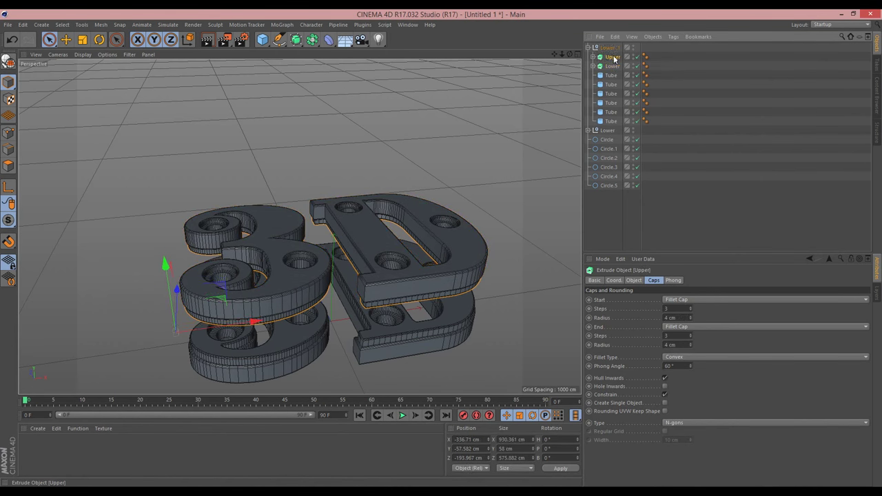
Duplicate the Lower extrusion inside the raised group and hide the copy in both the editor and renderer.
click(613, 67)
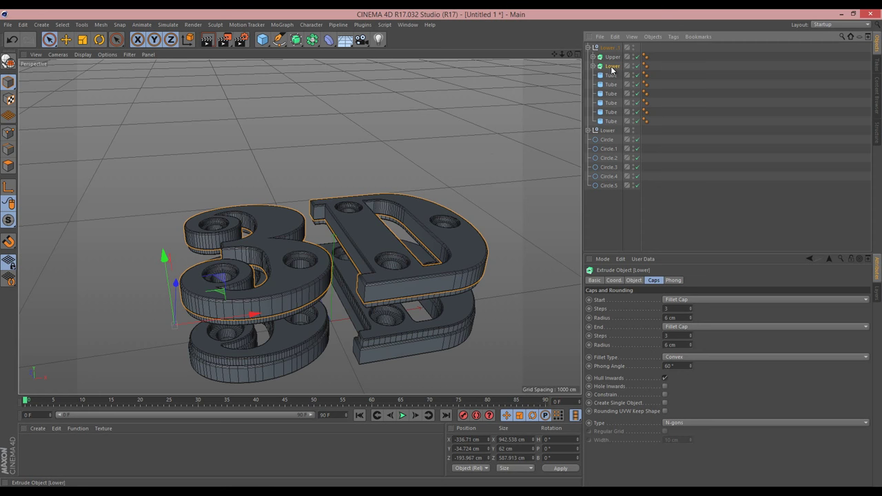
ctrl+drag(609, 72, 623, 79)
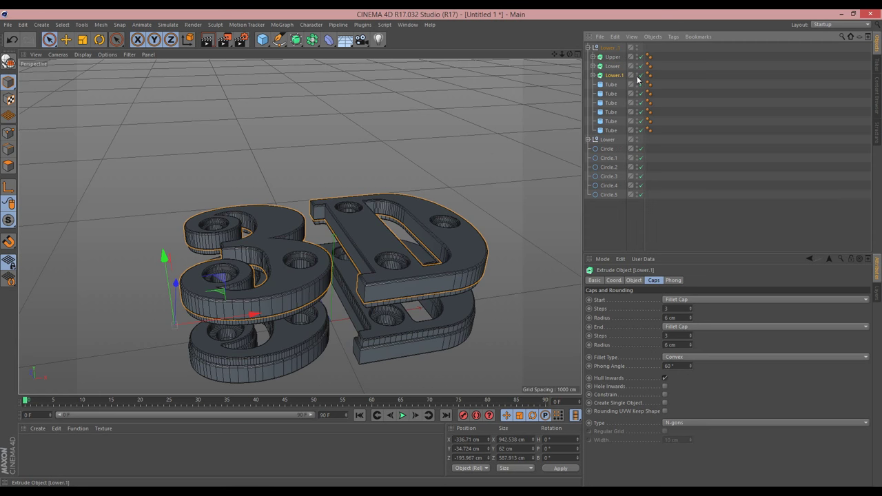
click(636, 73)
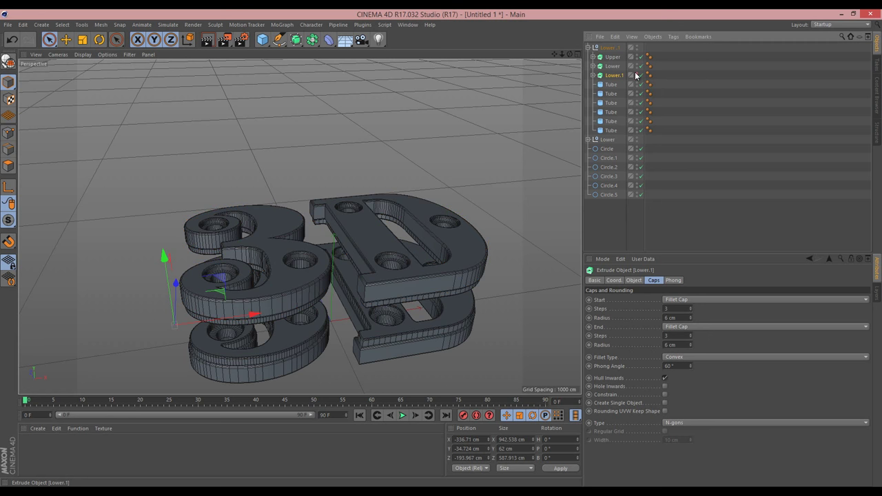
Make the raised group's visible Lower extrusion editable and expand its Rounding 1 and Rounding 2 children.
click(612, 67)
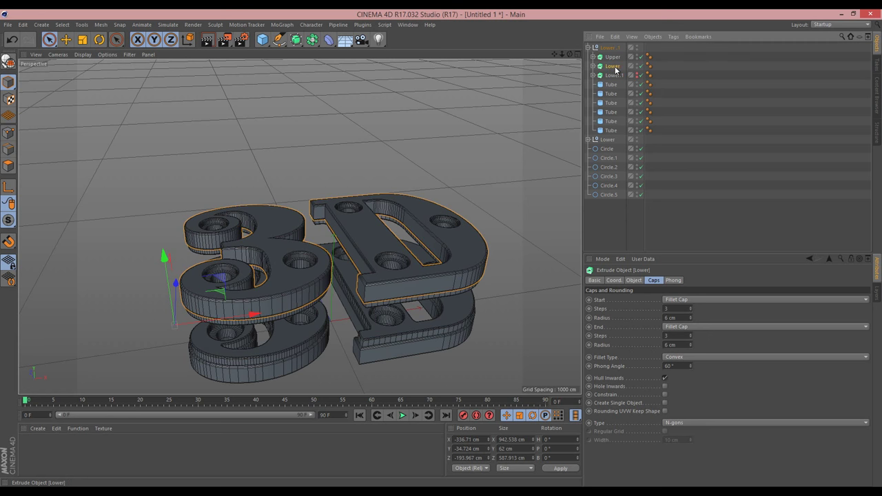
key(c)
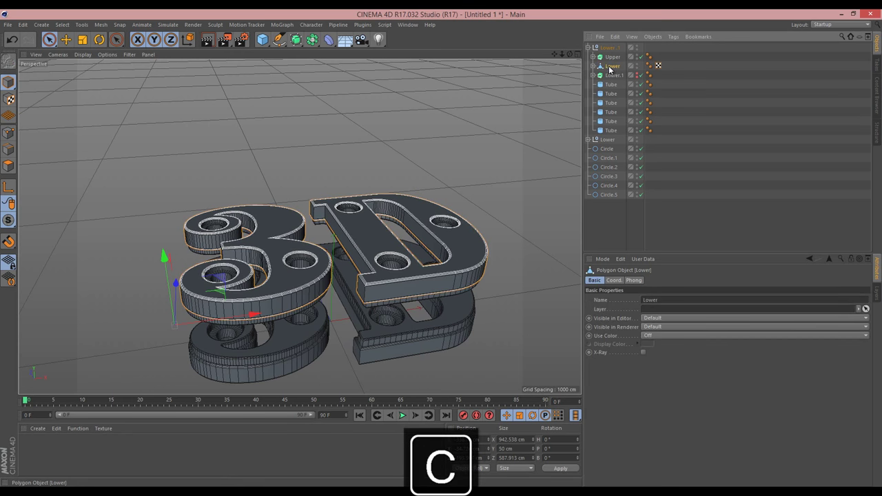
click(593, 66)
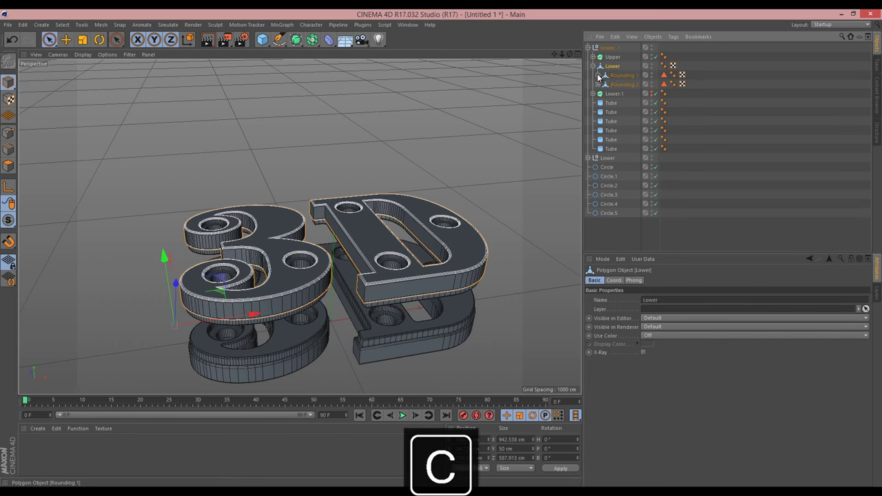
click(598, 76)
click(598, 93)
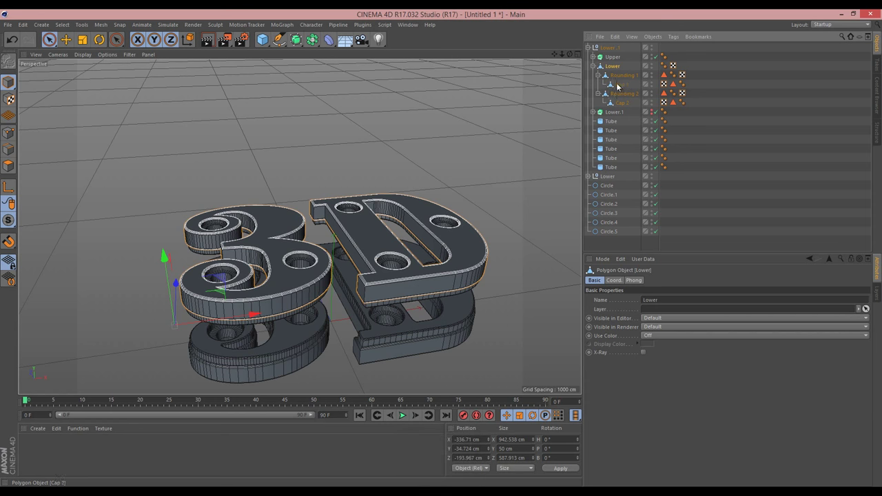
Inspect which part of the raised letters Rounding 1 and Rounding 2 cover, then select Cap 2.
click(621, 77)
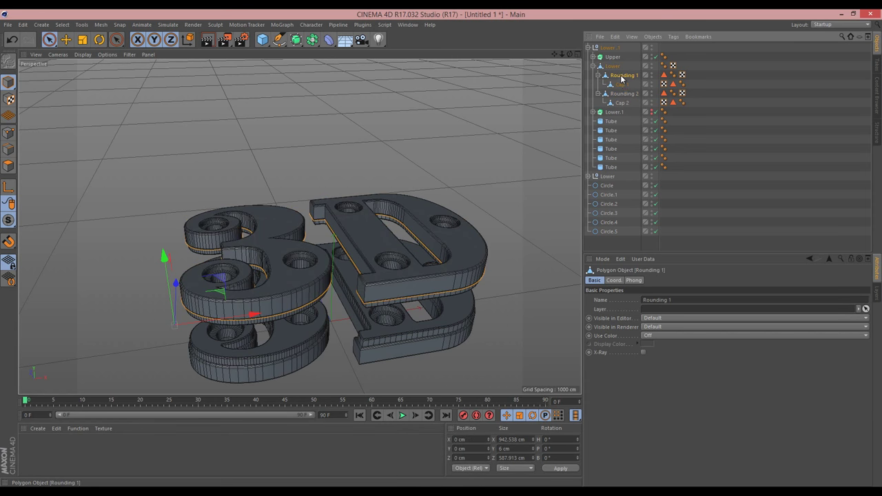
click(622, 95)
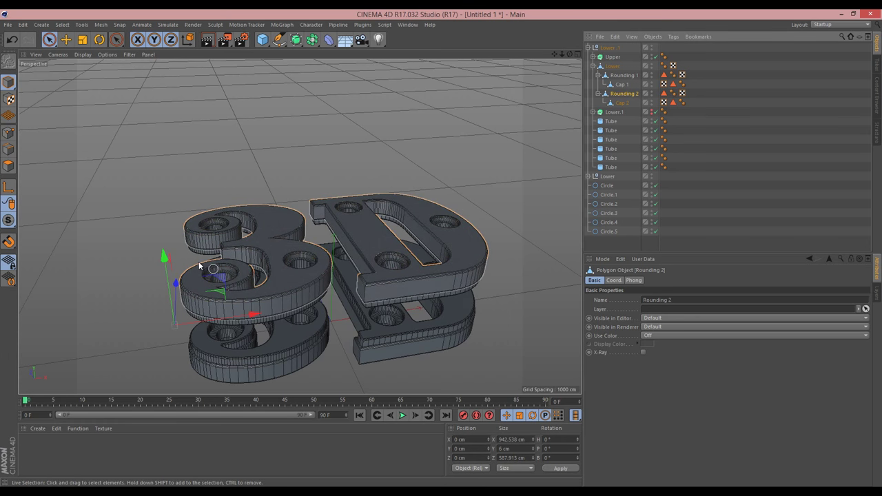
scroll(244, 260, up, 5)
scroll(267, 265, down, 5)
click(621, 102)
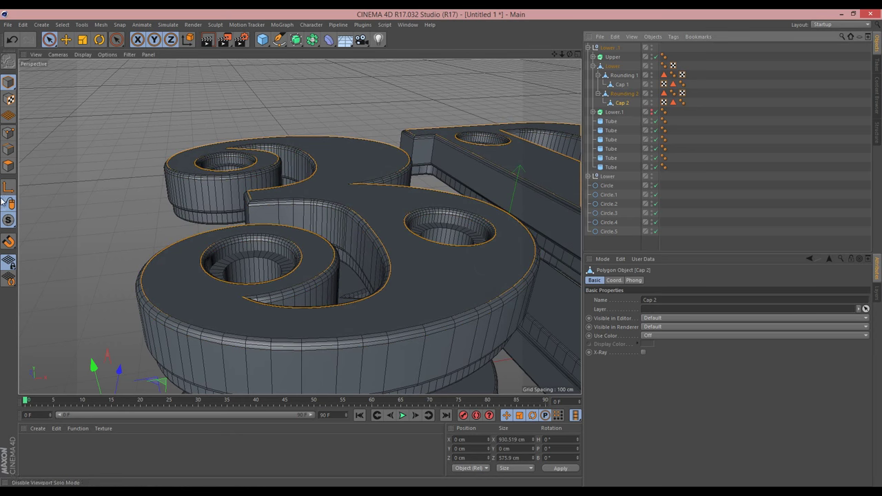
Select Rounding 2 and loop-select the outer edge ring around the hole in the 3's lower terminal.
click(9, 166)
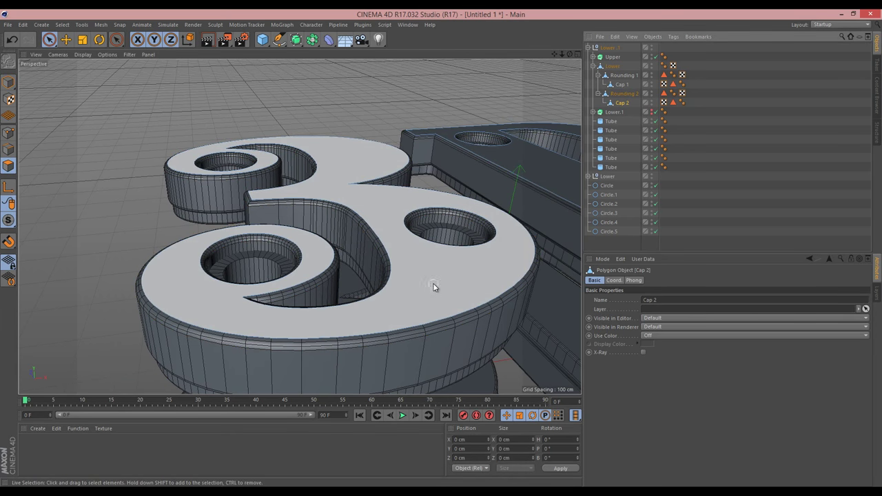
click(623, 93)
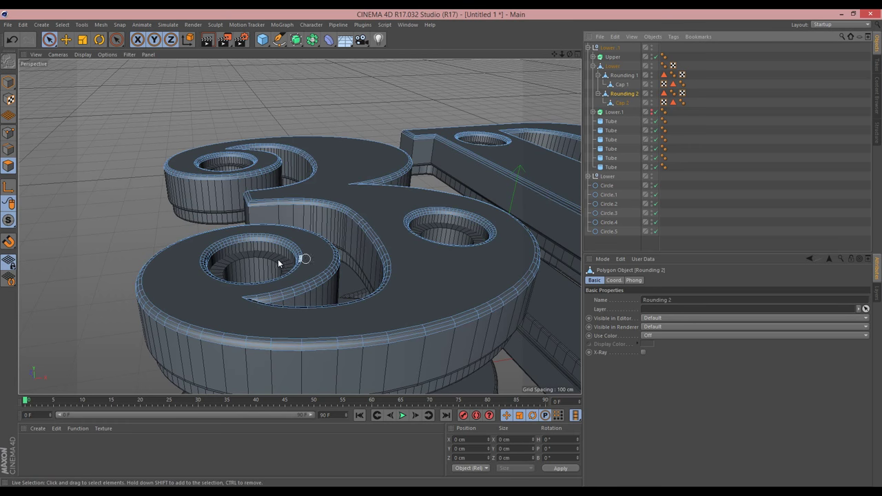
alt+right_drag(322, 246, 306, 244)
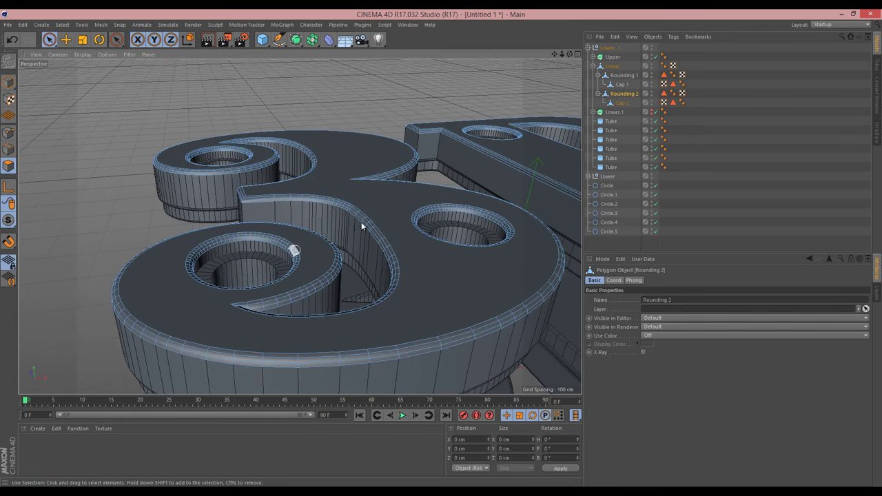
mouse_move(557, 55)
mouse_down()
mouse_move(440, 249)
mouse_move(564, 60)
mouse_up()
drag(441, 250, 570, 55)
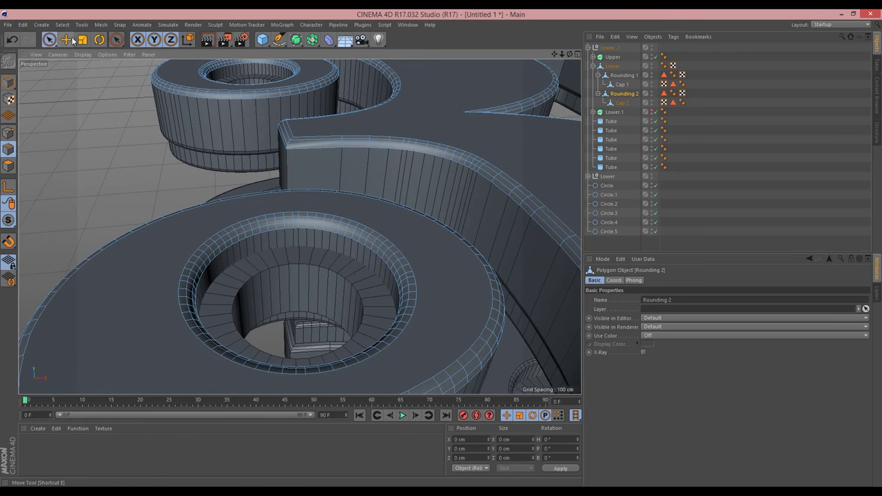
key(u)
key(l)
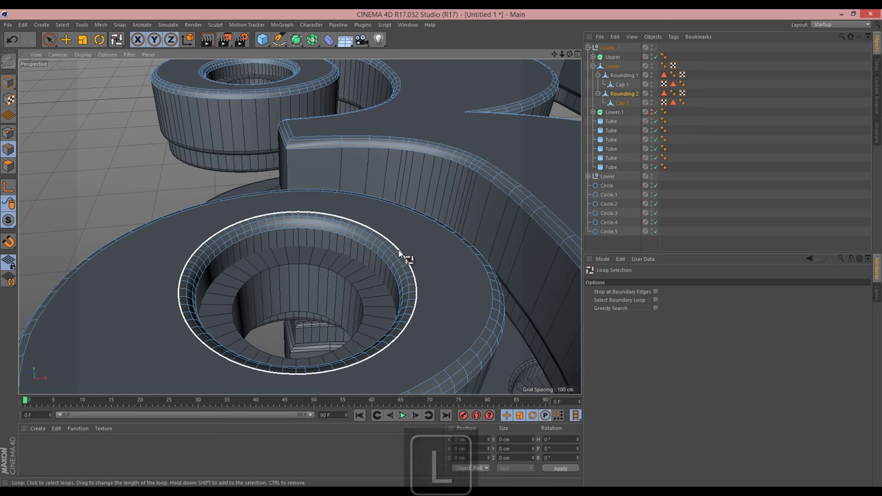
click(288, 229)
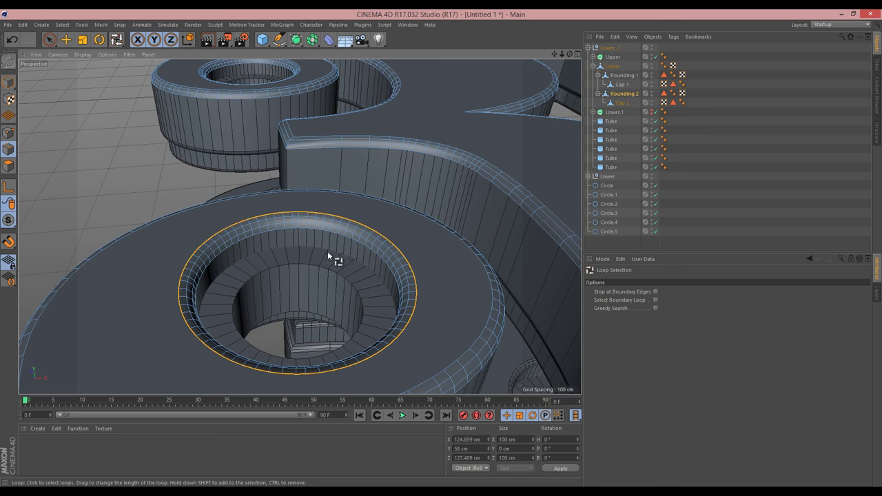
Add the outer edge rings of the 3's right-hand and upper holes to the loop selection.
drag(555, 55, 441, 250)
drag(561, 56, 468, 266)
click(396, 276)
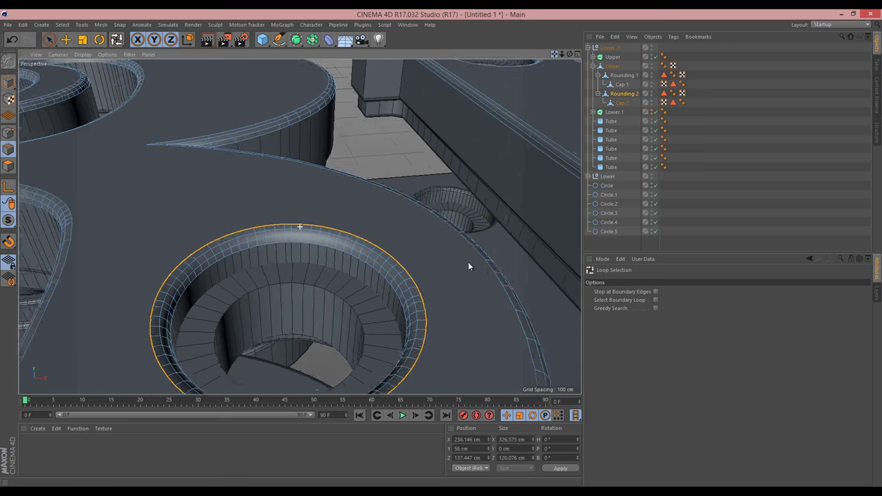
right_drag(468, 266, 460, 248)
right_drag(554, 55, 449, 125)
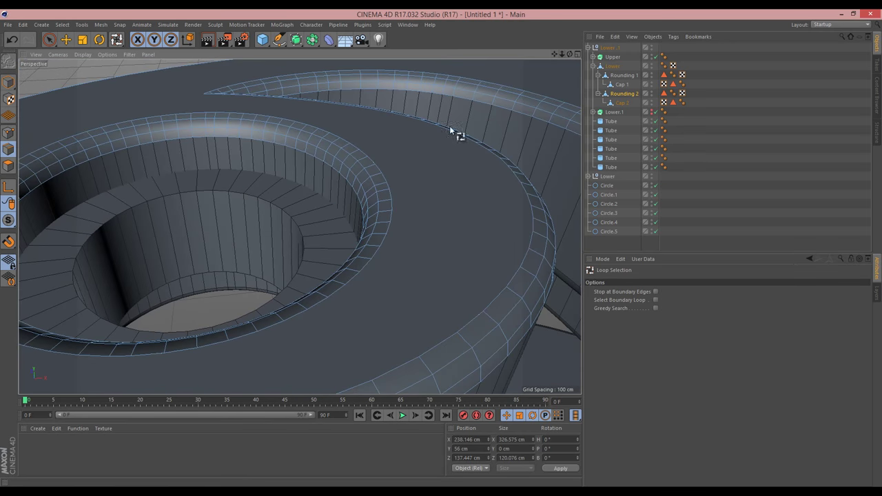
click(383, 175)
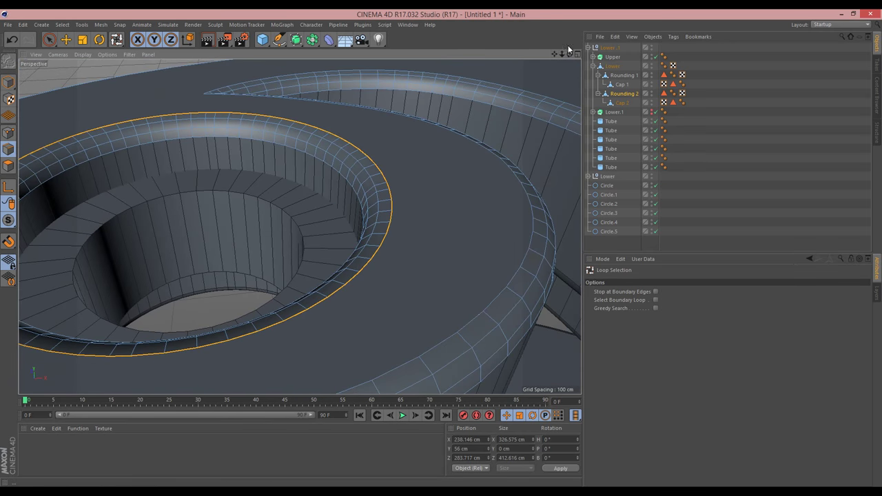
Add the outer edge rings of all three holes in the D to the loop selection.
mouse_move(555, 55)
right_down()
mouse_move(438, 249)
mouse_move(550, 56)
right_up()
drag(554, 55, 441, 248)
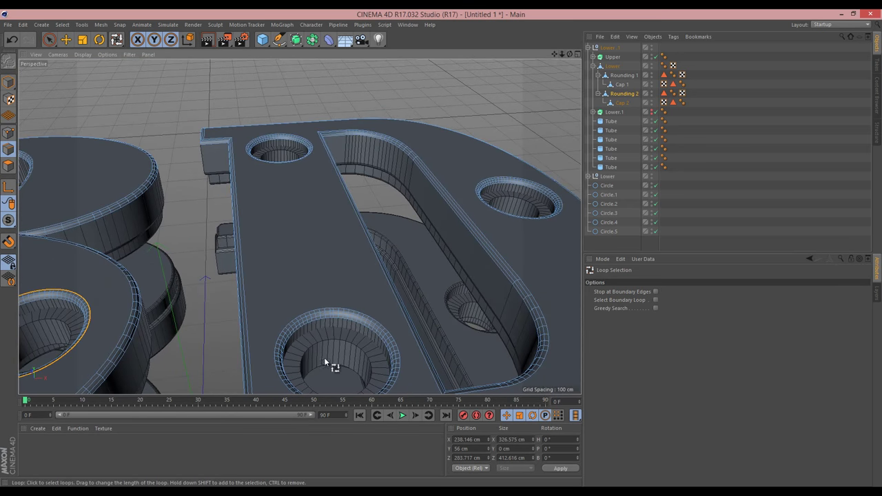
click(312, 150)
shift+click(339, 307)
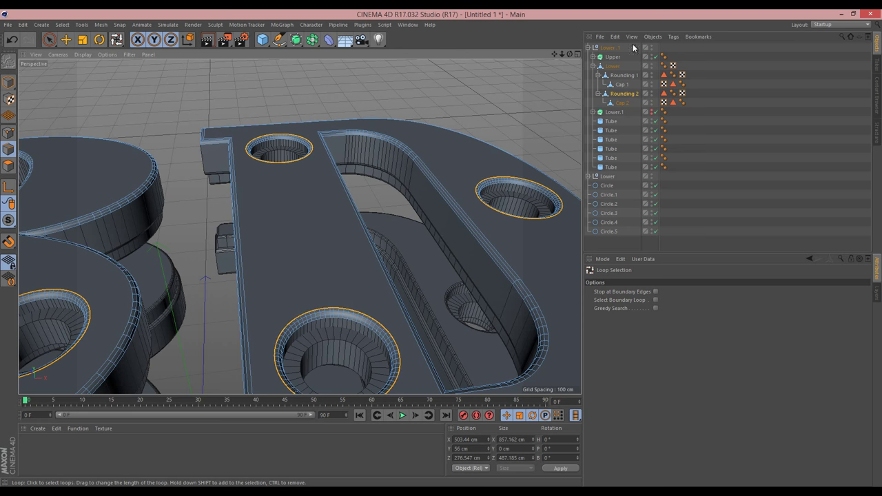
mouse_move(554, 54)
mouse_down()
mouse_move(441, 247)
mouse_move(561, 54)
mouse_up()
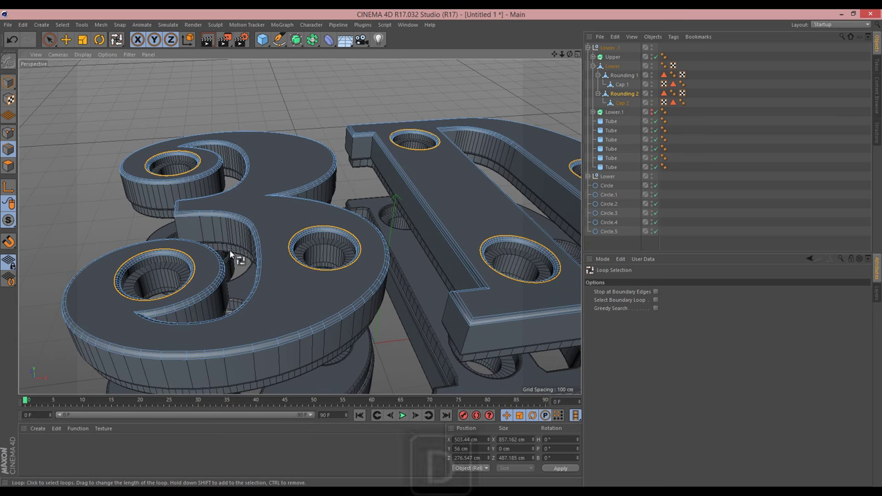
Extrude the selected hole edges outward with an offset of 12.5 cm.
key(d)
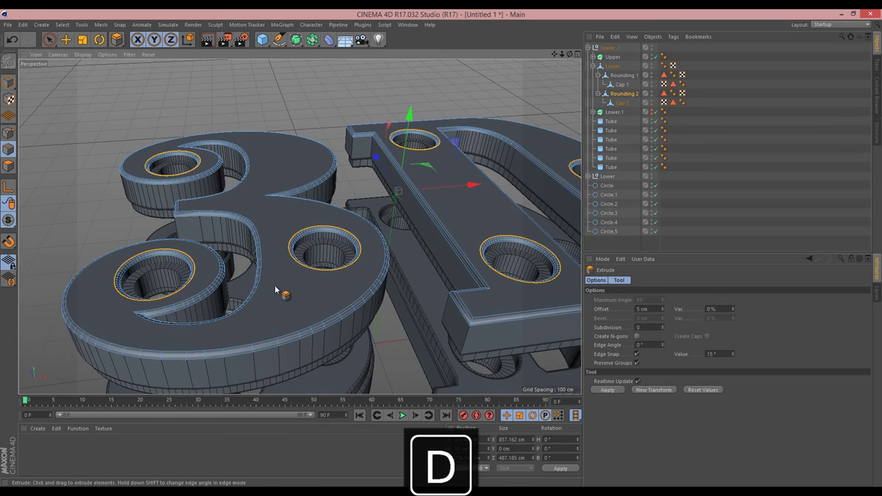
drag(276, 300, 441, 248)
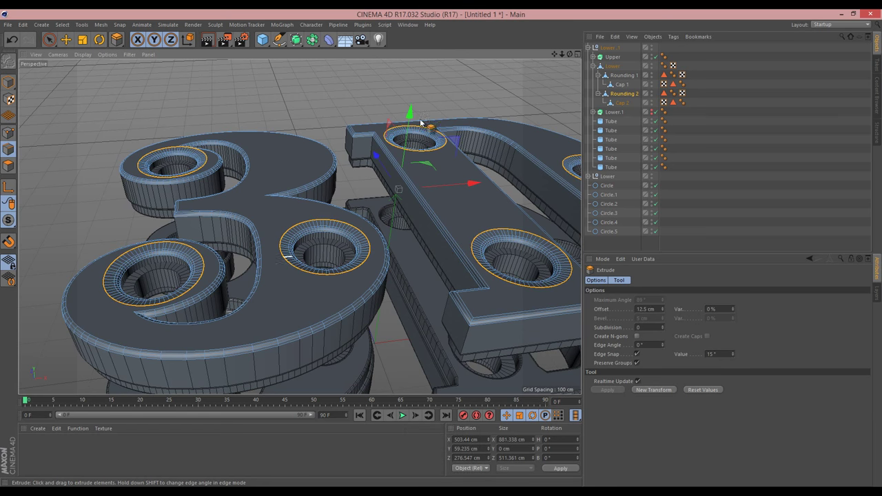
drag(569, 53, 441, 247)
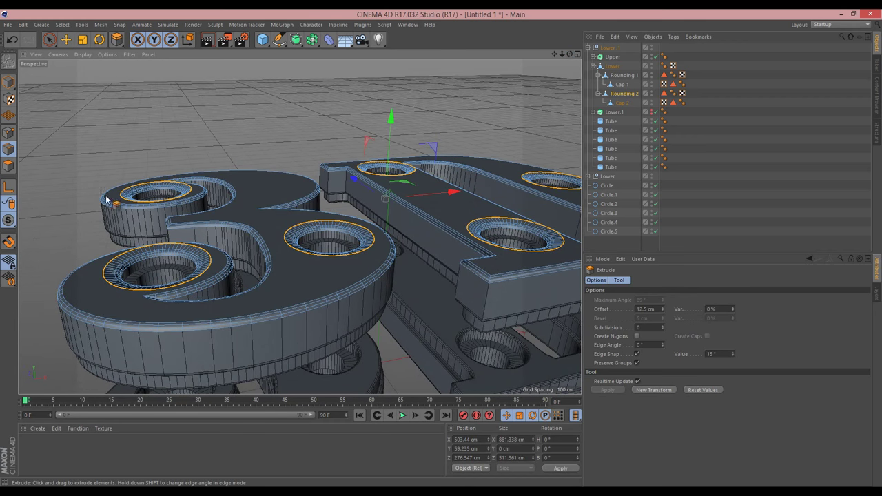
Lower the extruded outer edges to about 55.9 cm on Y, level with the letters' top face.
scroll(343, 227, up, 5)
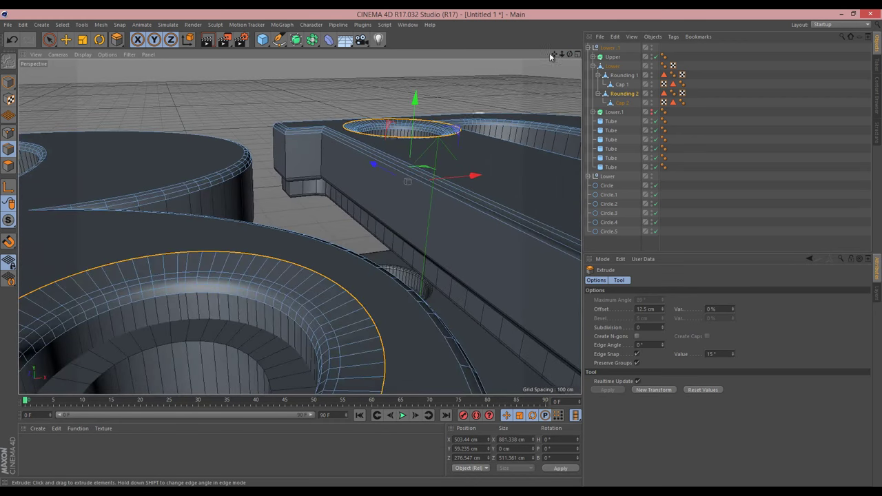
alt+drag(443, 246, 441, 249)
alt+drag(547, 109, 441, 247)
drag(441, 78, 447, 78)
scroll(440, 254, down, 5)
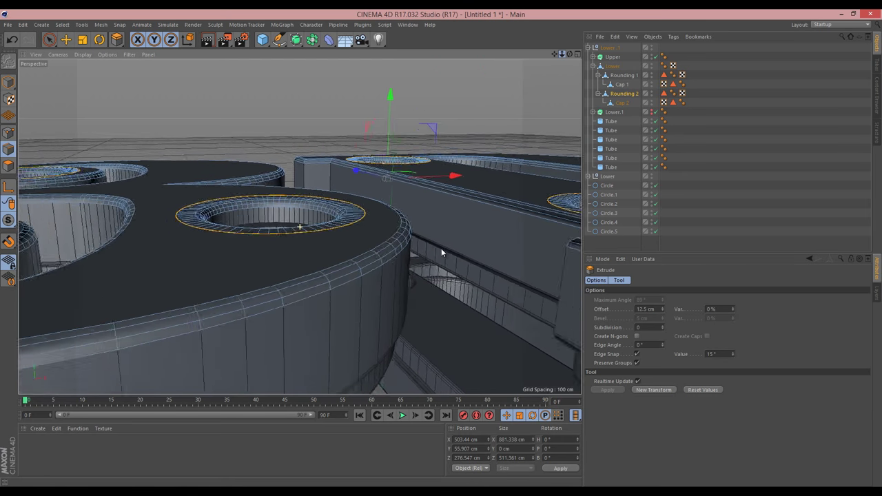
drag(441, 250, 441, 248)
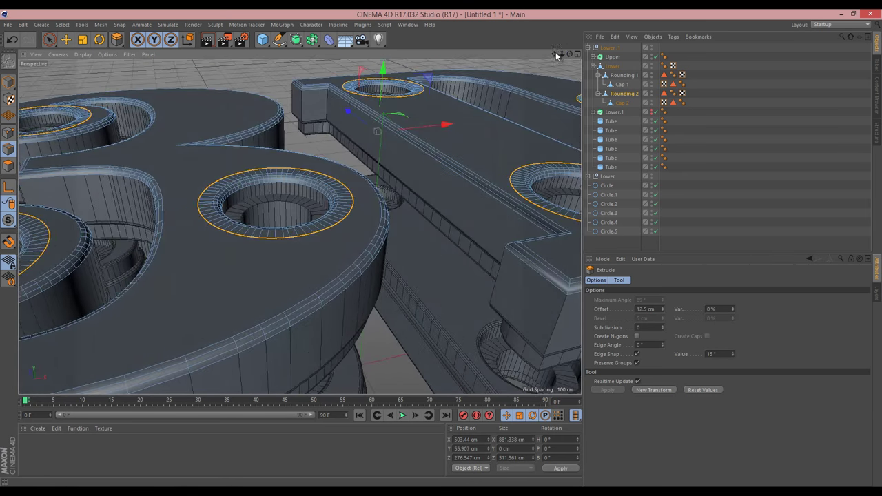
drag(555, 54, 443, 249)
Loop-select all the rounded bevel polygons around the hole in the 3's lower terminal, leaving out the new flat ring.
key(u)
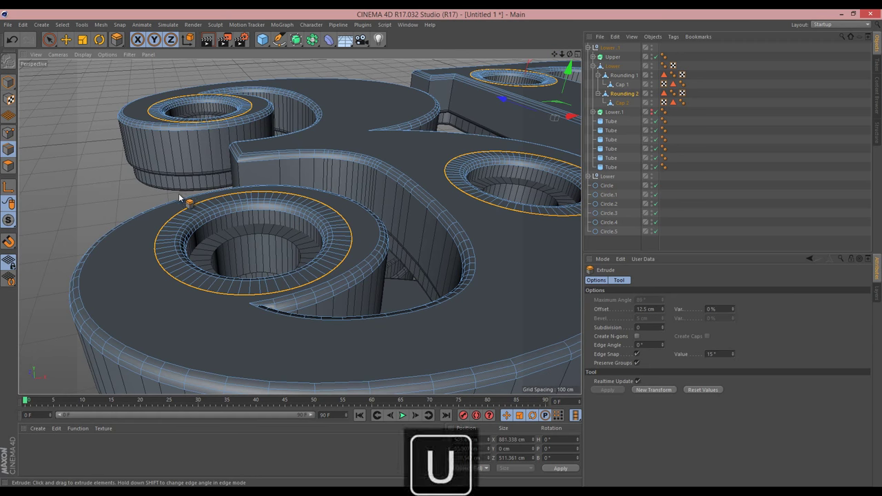
key(l)
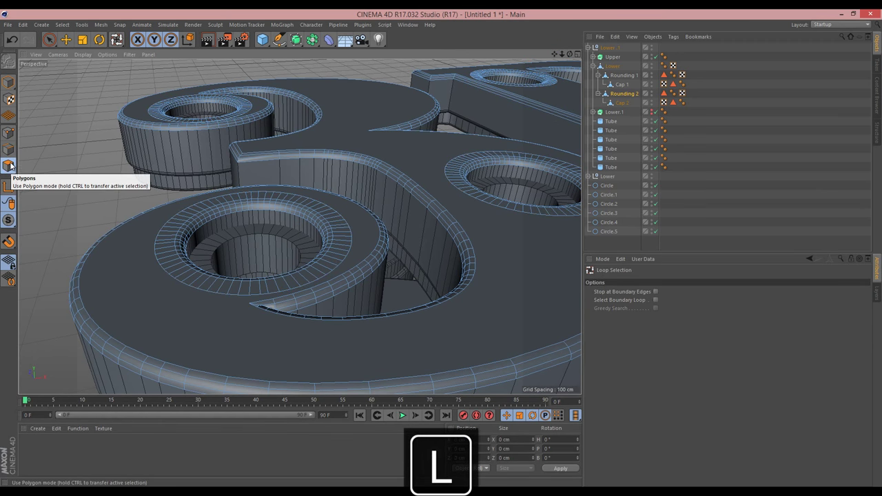
scroll(313, 220, up, 2)
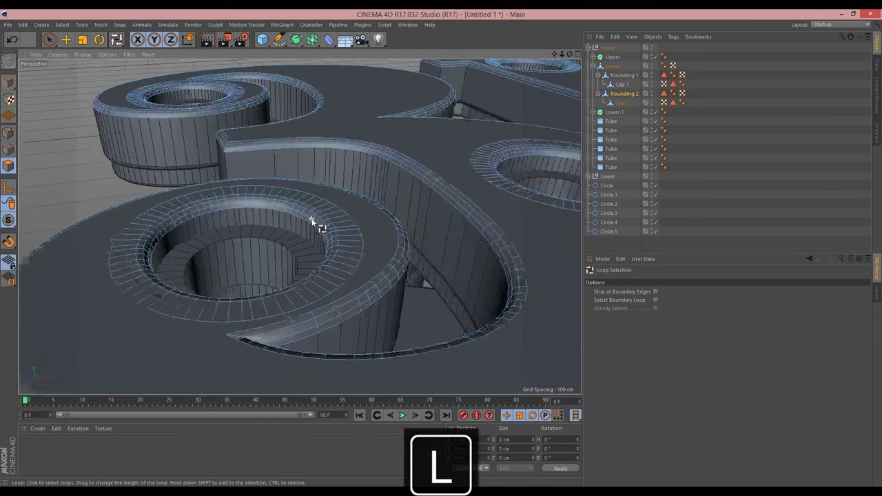
scroll(312, 221, up, 3)
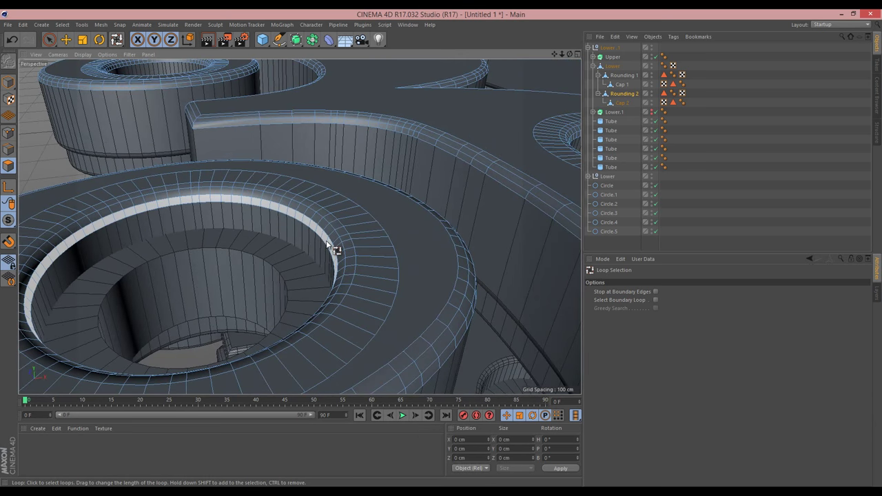
drag(331, 239, 331, 256)
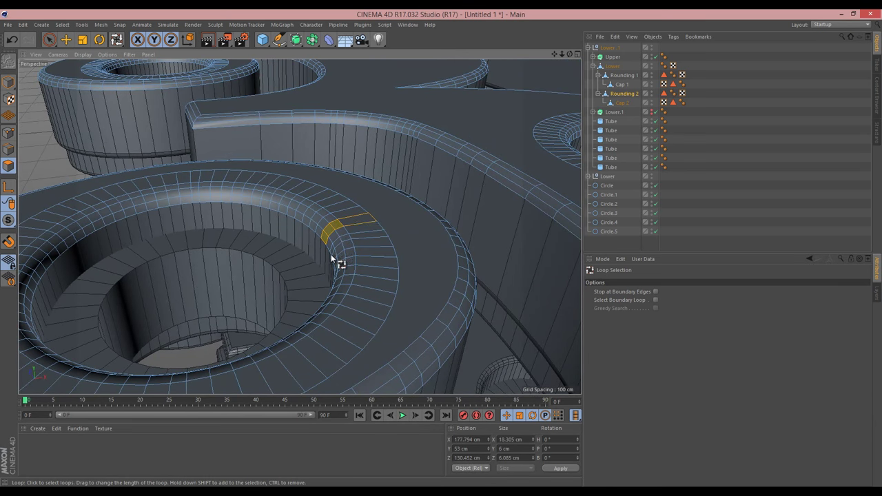
key(ctrl+z)
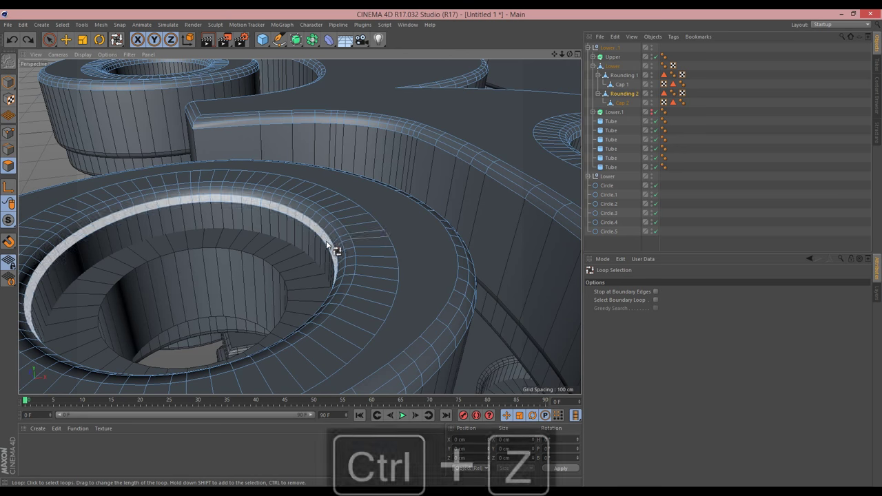
click(335, 246)
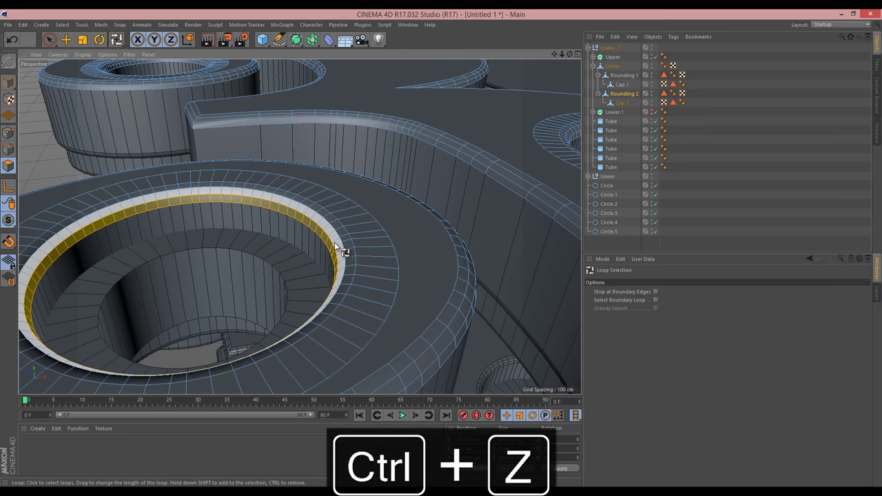
shift+click(336, 242)
shift+click(345, 235)
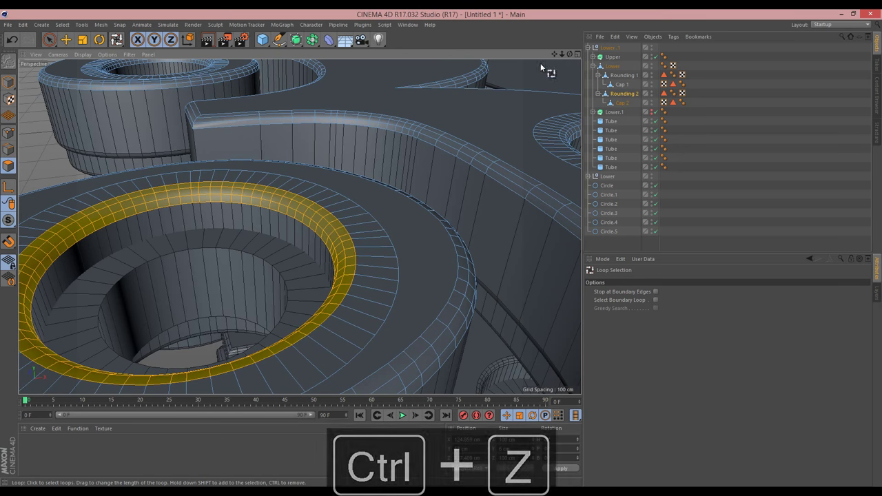
Add the rounded bevel polygon loops around the 3's right-hand hole to the selection.
drag(554, 53, 156, 351)
shift+click(431, 209)
shift+click(432, 205)
shift+click(430, 201)
shift+click(433, 203)
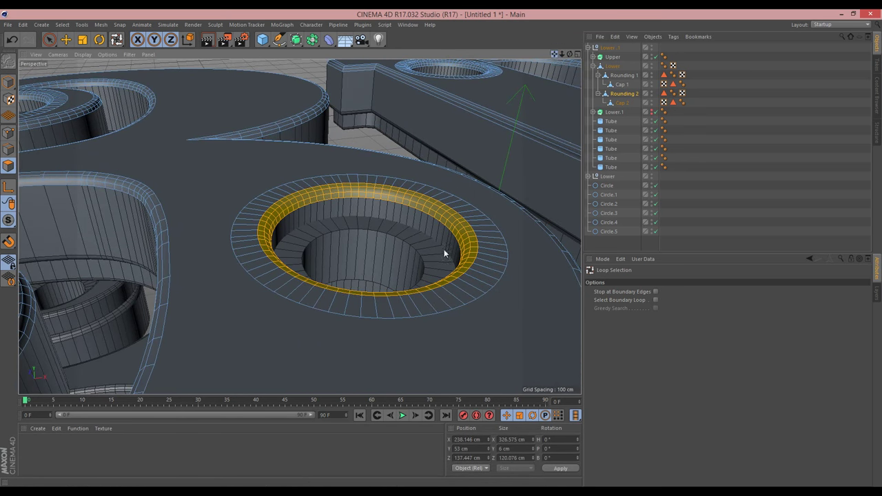
Add the rounded bevel polygon loops around the 3's upper hole, undoing any stray crosswise loop.
drag(555, 53, 443, 249)
scroll(444, 247, up, 5)
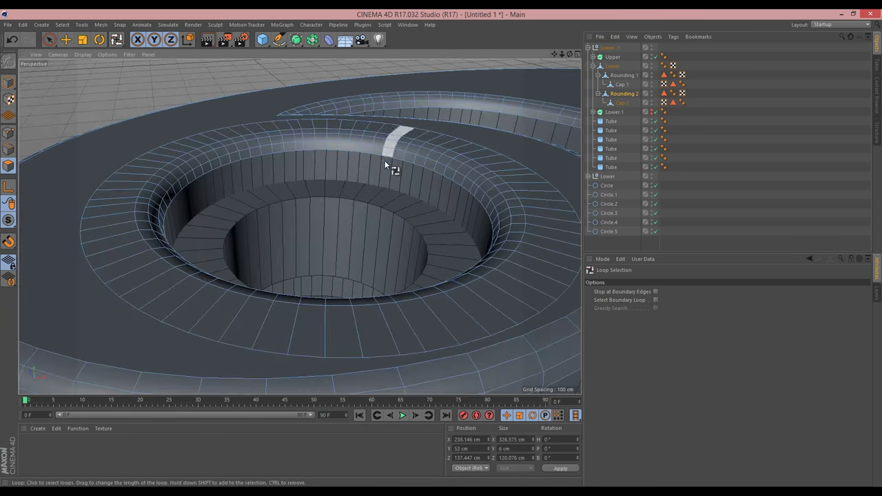
shift+click(423, 162)
shift+click(424, 152)
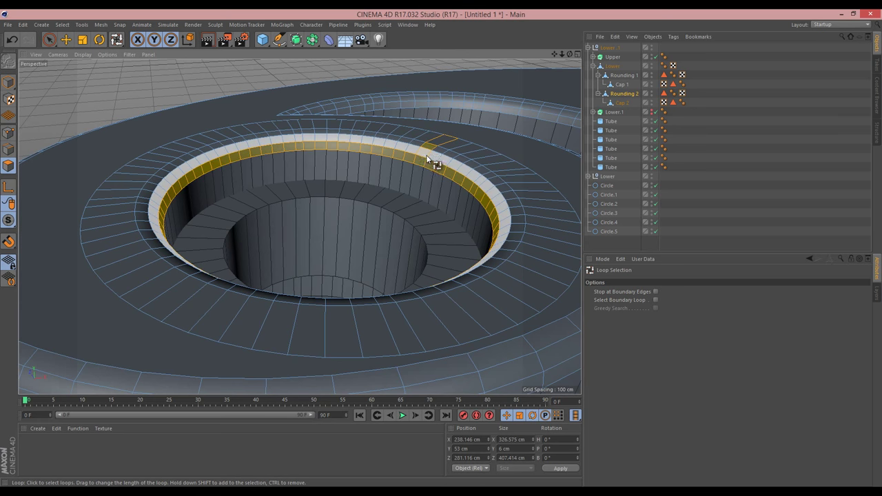
key(ctrl+z)
shift+click(431, 152)
shift+click(439, 149)
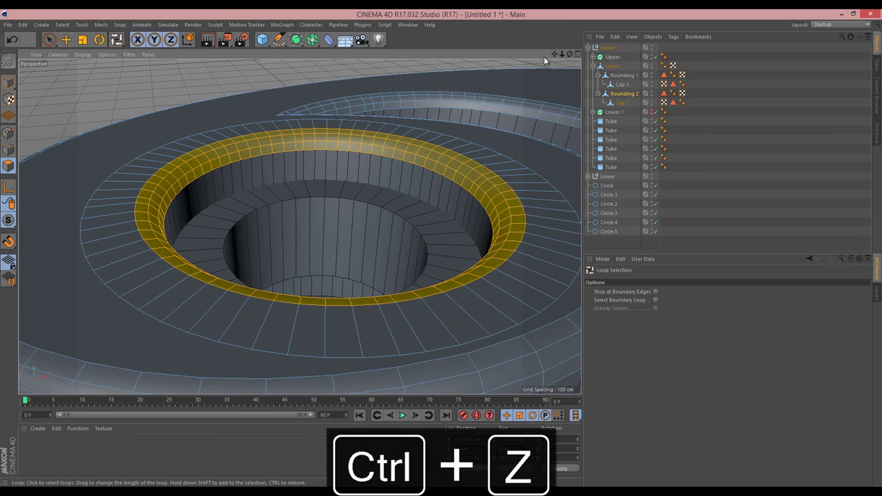
Add the rounded bevel polygon loops around the hole at the top of the D's stem to the selection.
drag(555, 54, 422, 250)
alt+middle_drag(422, 251, 428, 253)
alt+drag(429, 253, 441, 248)
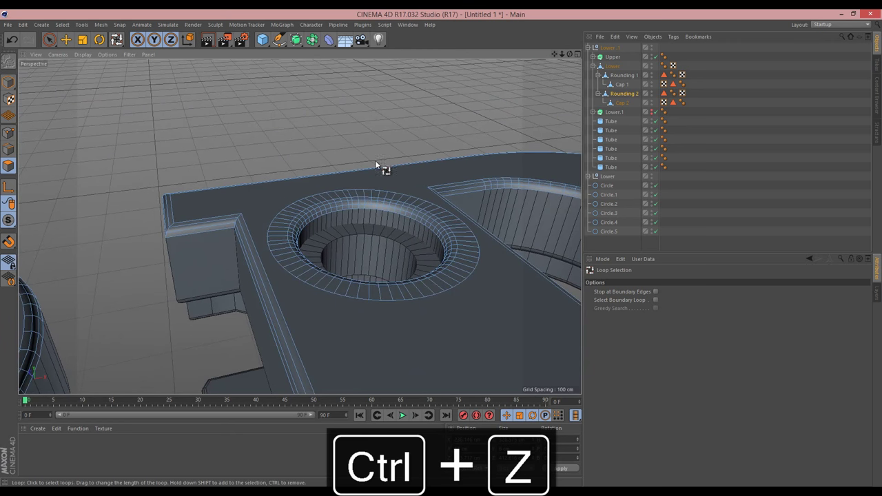
click(407, 210)
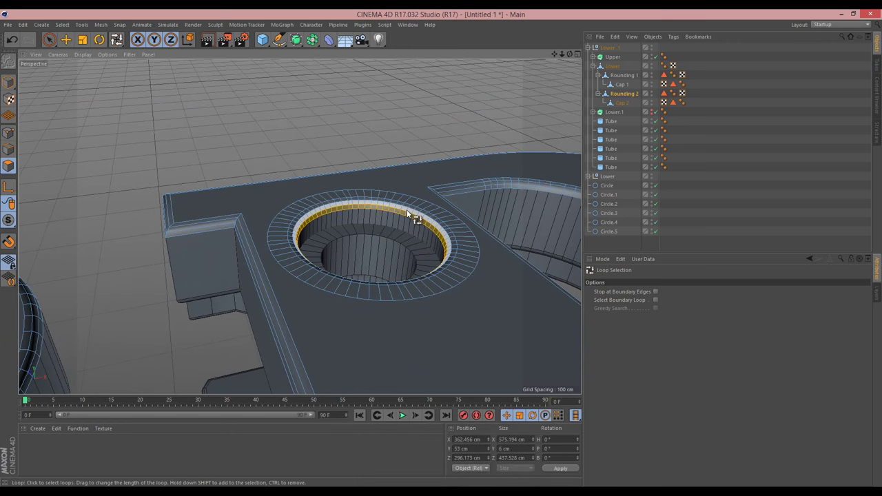
shift+click(410, 207)
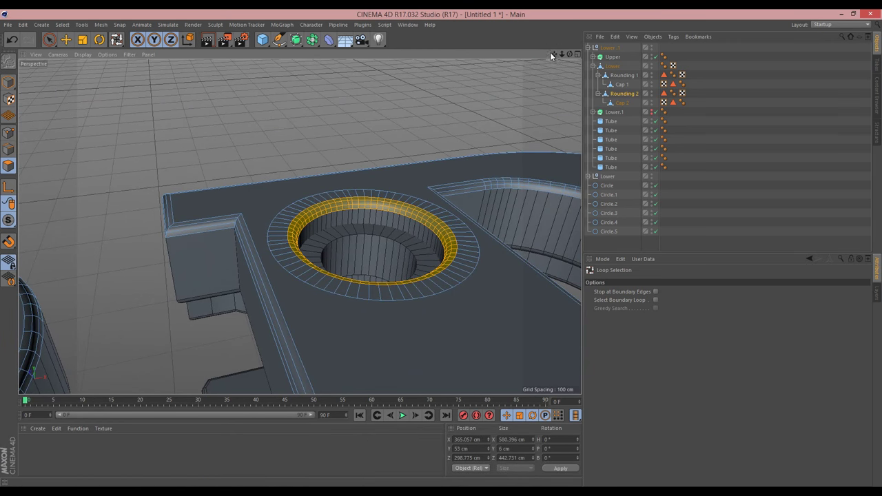
Add the rounded bevel polygon loops around the hole in the D's curved side to the selection.
drag(554, 53, 439, 248)
mouse_move(439, 247)
alt+middle_down()
mouse_move(430, 254)
mouse_move(441, 248)
alt+middle_up()
shift+click(421, 231)
click(427, 220)
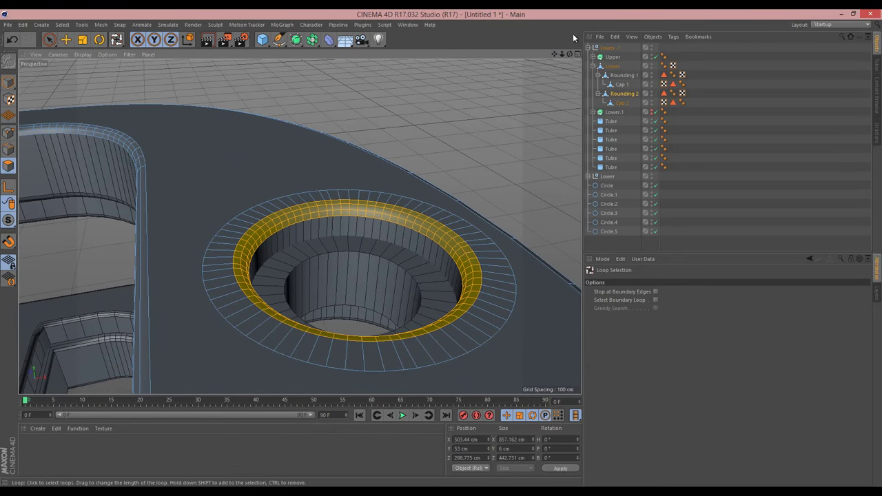
Add the rounded bevel polygon loops around the hole at the foot of the D's stem to the selection.
drag(562, 55, 441, 248)
scroll(440, 249, down, 5)
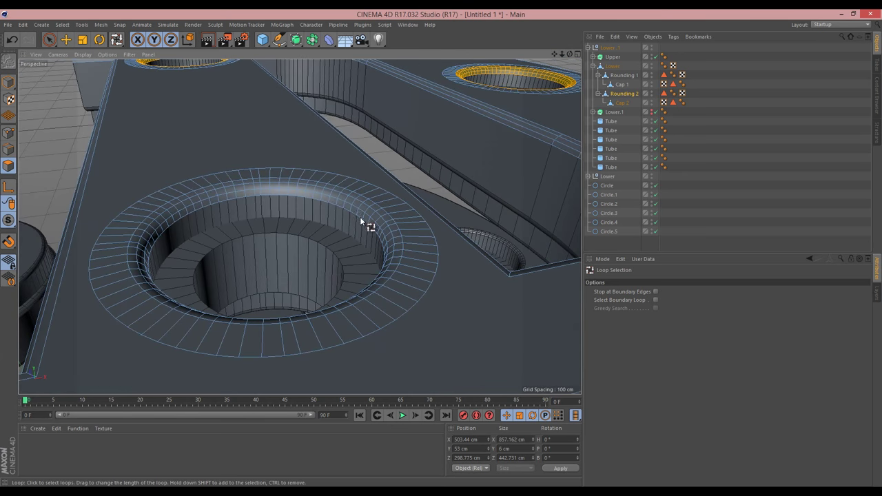
click(368, 211)
shift+click(374, 206)
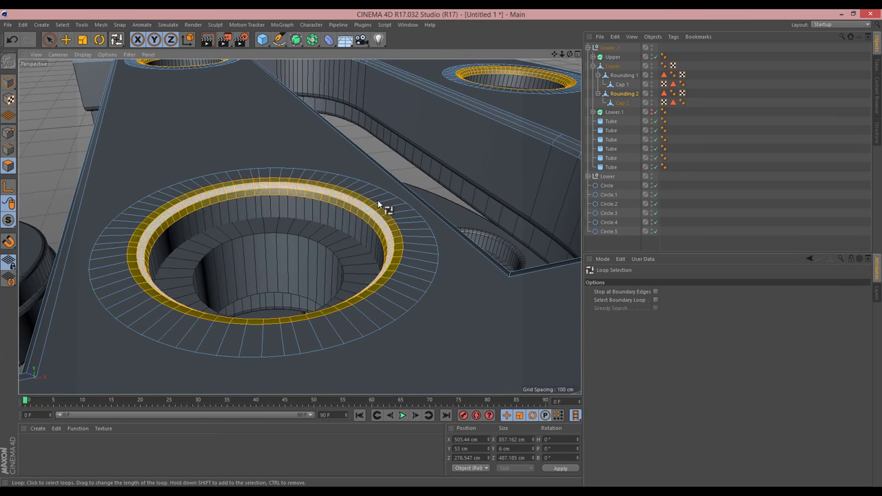
drag(562, 55, 441, 248)
Raise the selected bevel loops around all six holes along the Y axis to about 60.87 cm, forming raised rims.
click(49, 39)
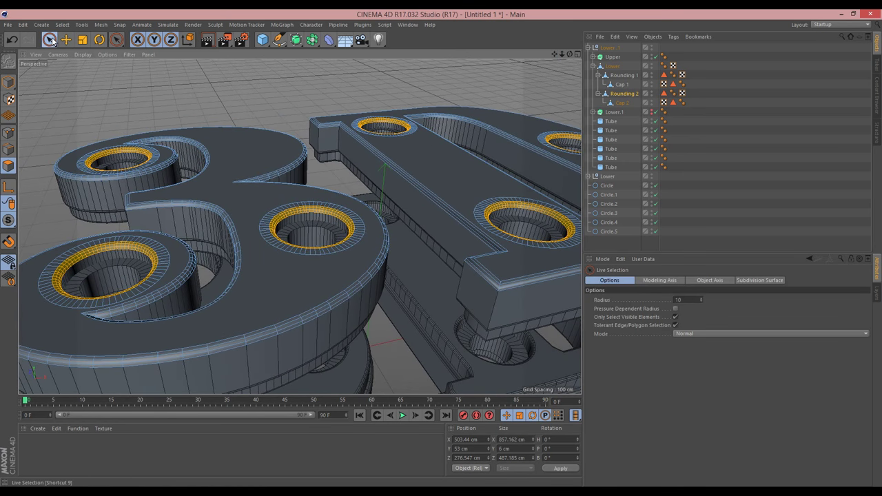
scroll(401, 170, up, 1)
scroll(401, 168, up, 2)
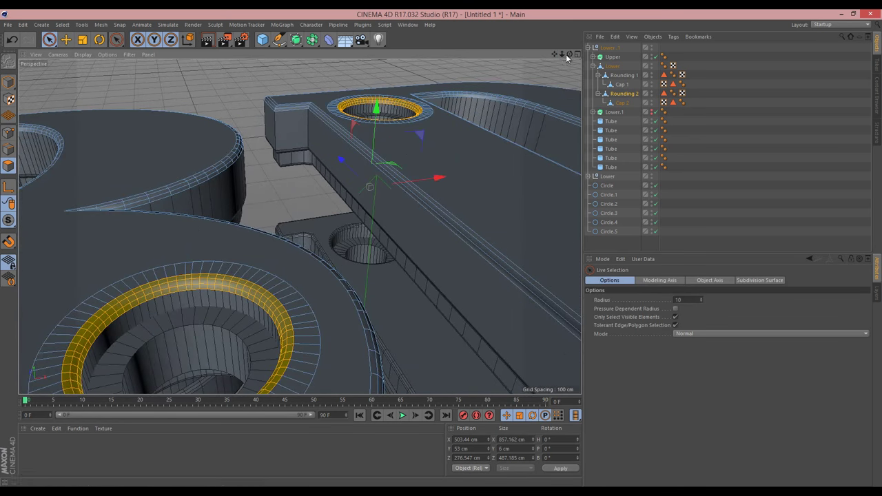
drag(570, 54, 441, 248)
drag(555, 54, 441, 248)
drag(407, 82, 409, 74)
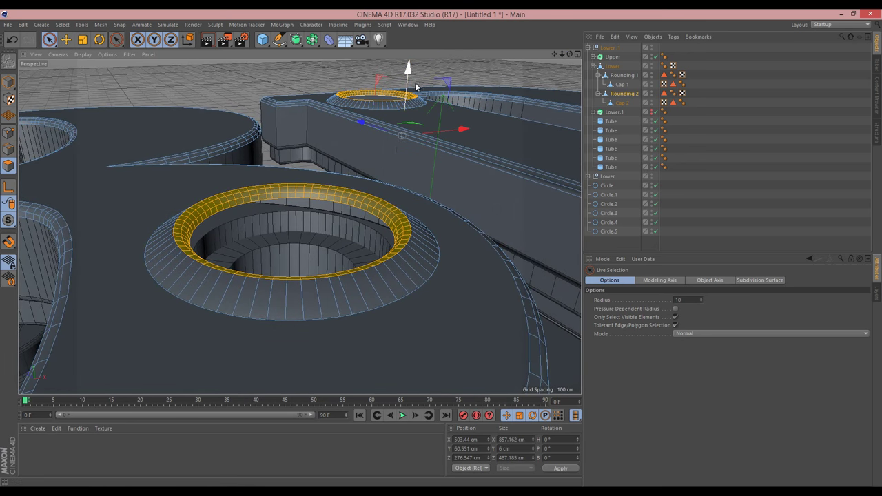
drag(439, 246, 441, 247)
drag(428, 82, 428, 82)
drag(569, 53, 441, 248)
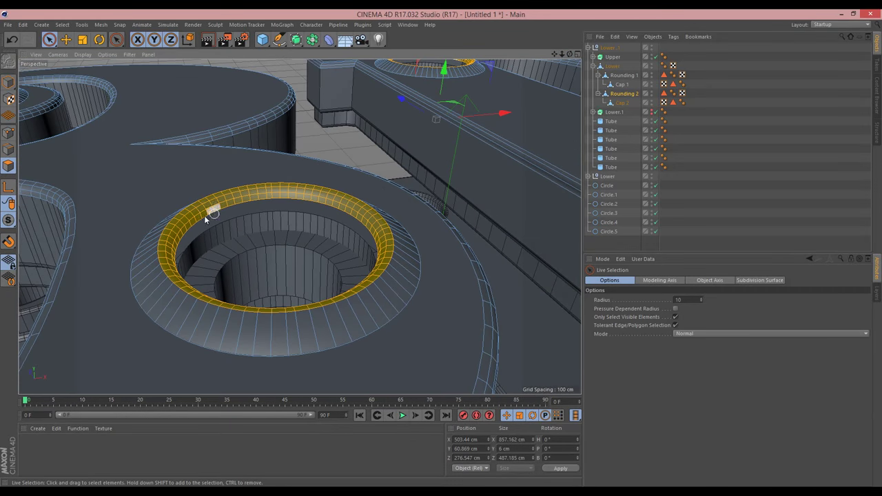
In edge mode, loop-select the innermost rim edges of the 3's three holes.
key(u)
key(l)
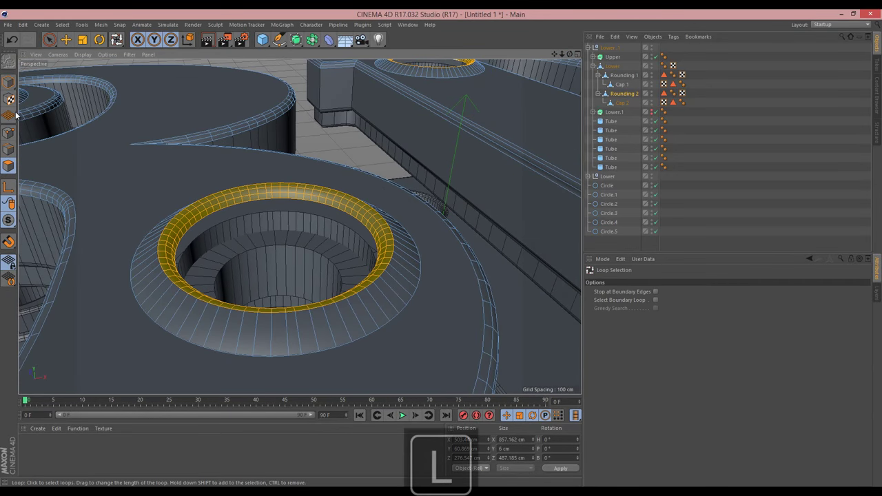
click(9, 150)
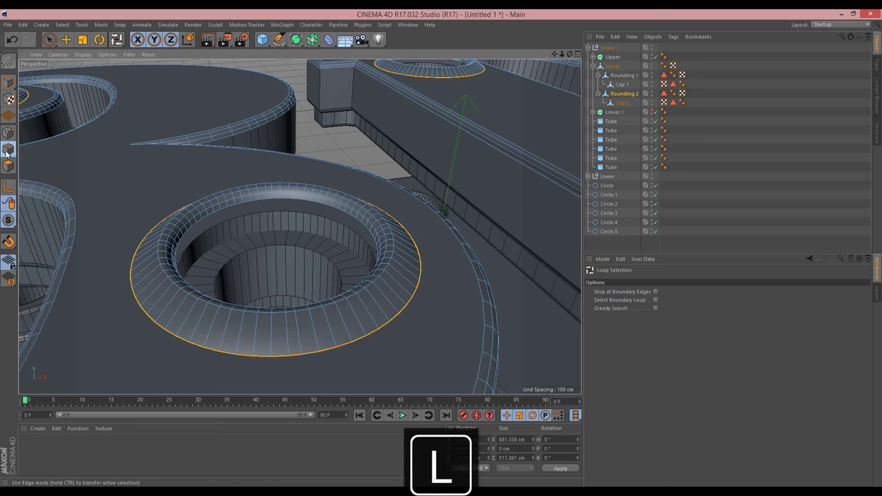
click(338, 211)
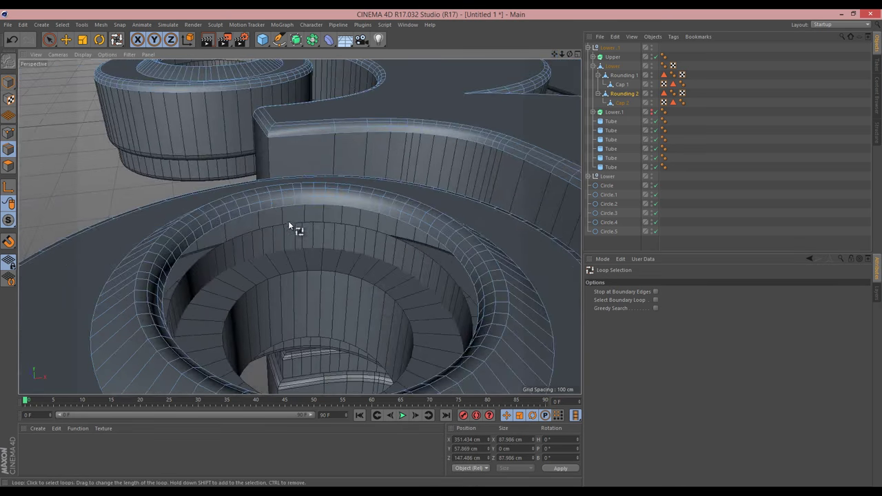
click(315, 204)
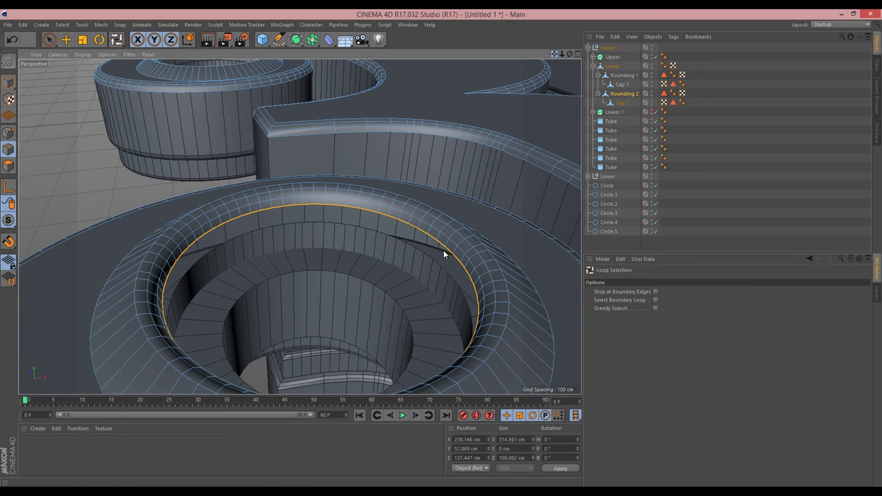
alt+middle_drag(330, 92, 401, 205)
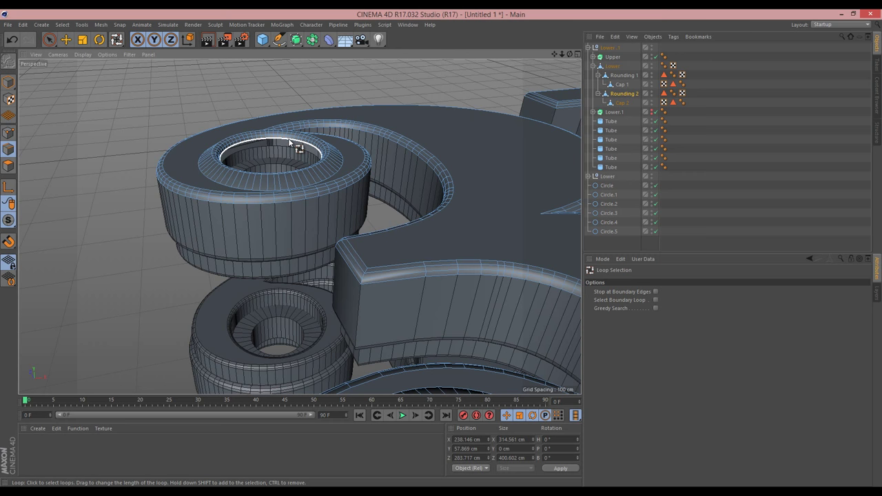
shift+click(289, 141)
Add the innermost rim edge loops of the D's three holes to the selection.
drag(555, 55, 292, 176)
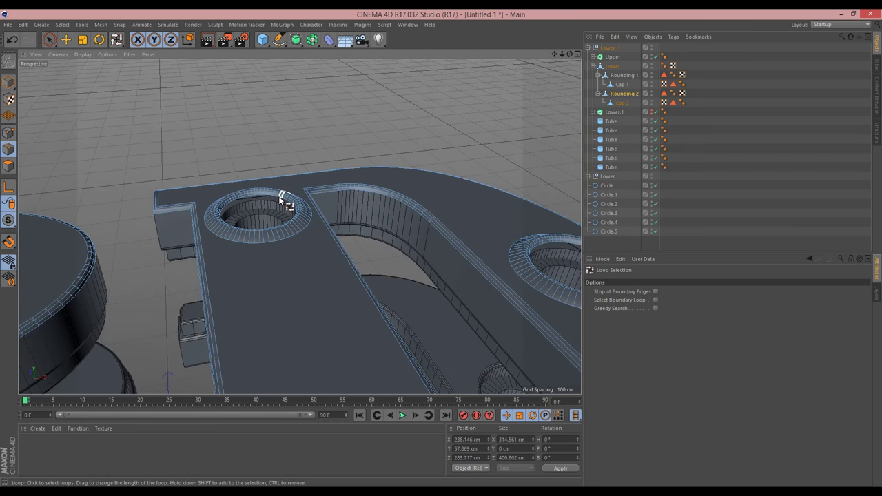
click(283, 201)
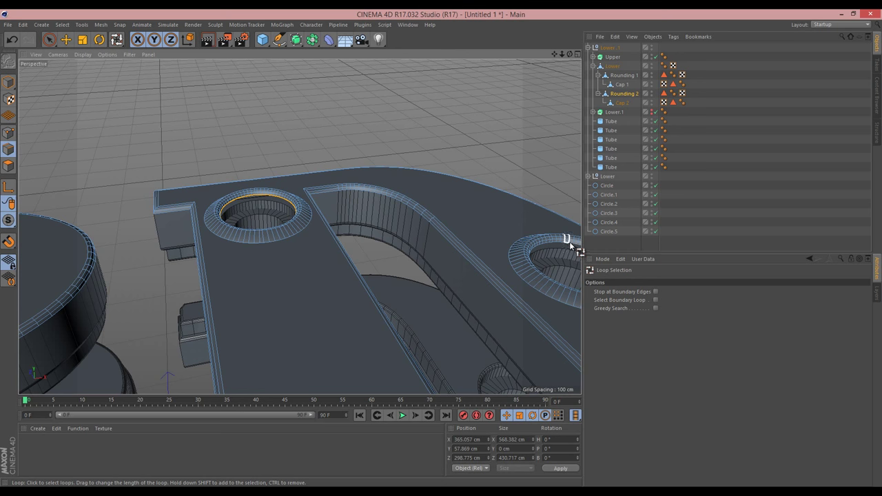
alt+drag(573, 234, 389, 250)
click(366, 235)
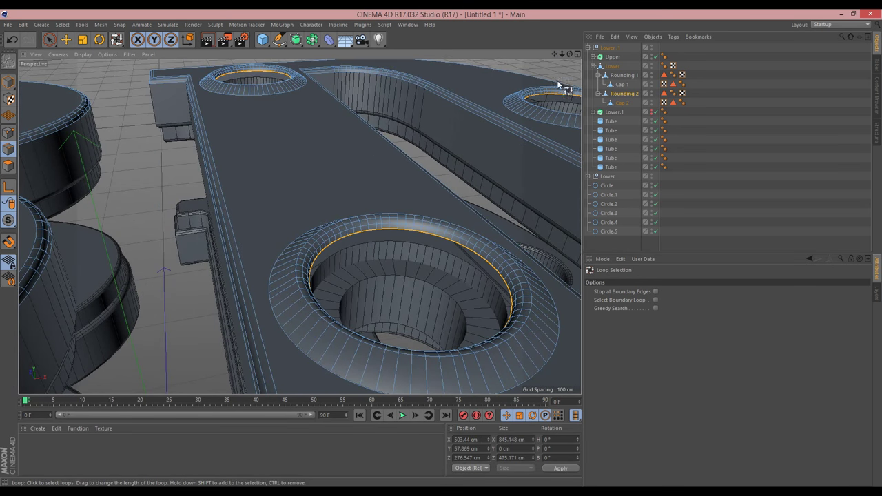
scroll(441, 247, down, 10)
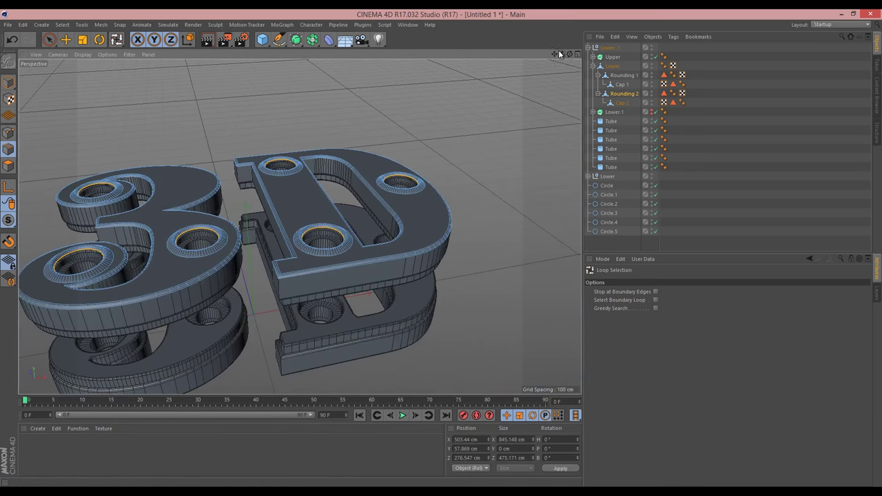
drag(554, 54, 483, 273)
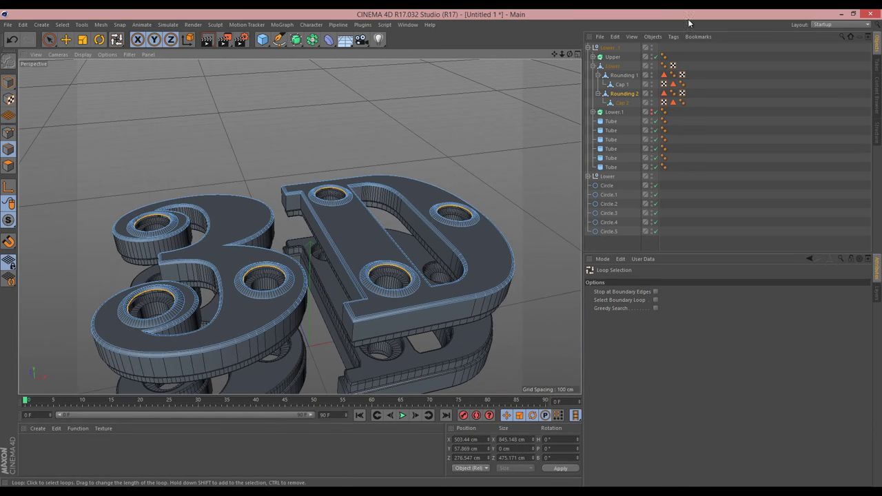
Extrude the six selected inner edge loops down into the holes with an offset of 21.8 cm.
key(d)
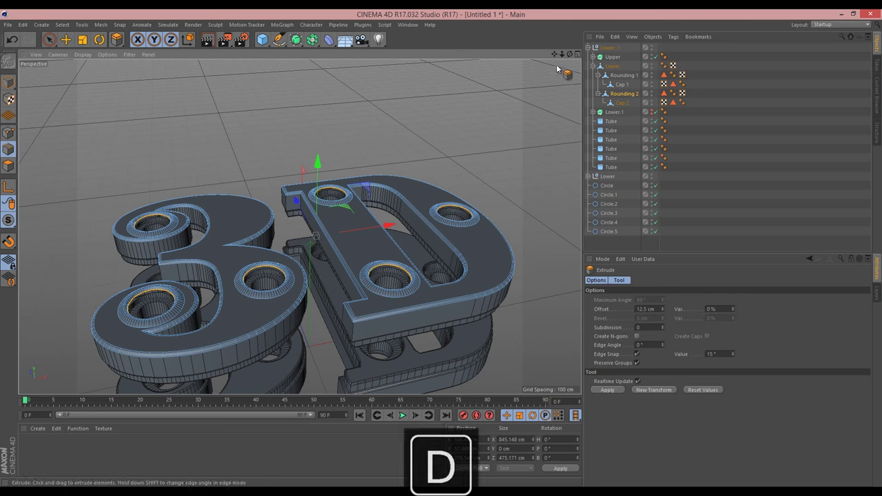
scroll(441, 248, up, 5)
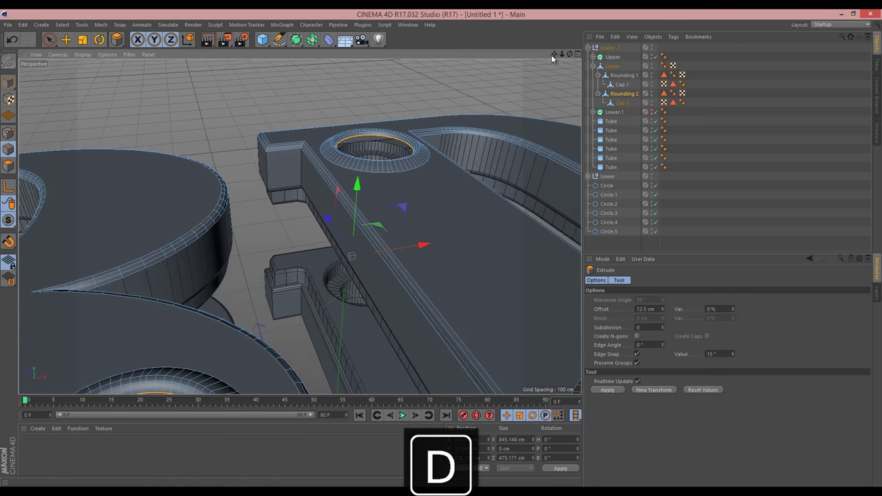
scroll(443, 246, up, 8)
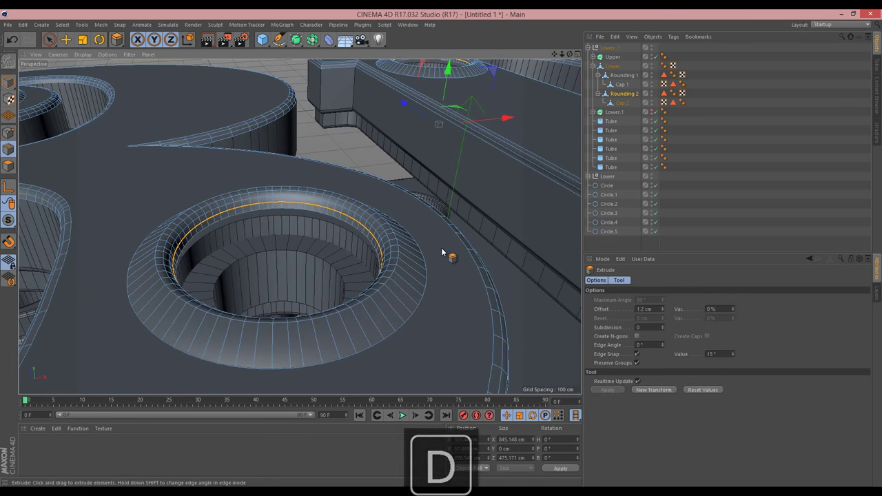
drag(441, 248, 441, 247)
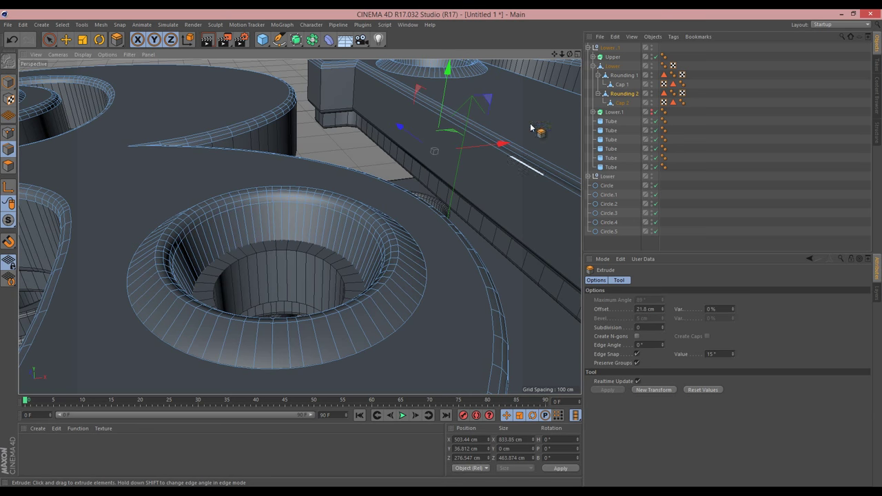
drag(569, 54, 442, 249)
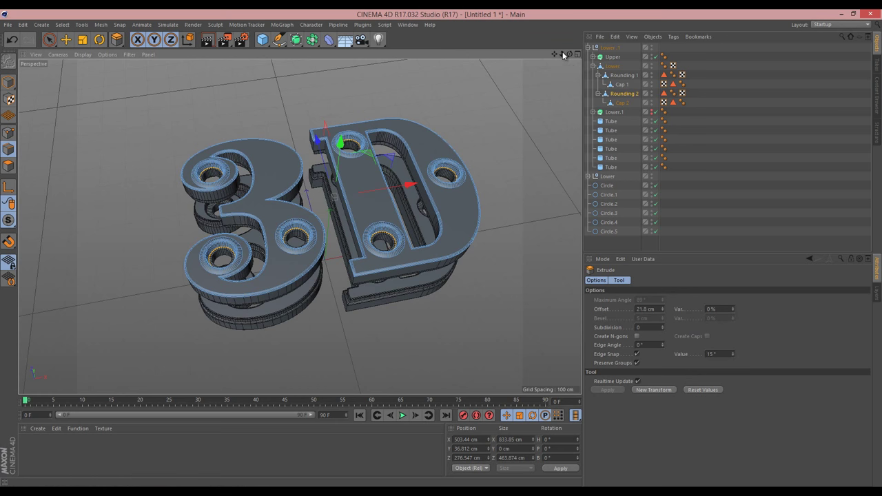
drag(569, 55, 482, 69)
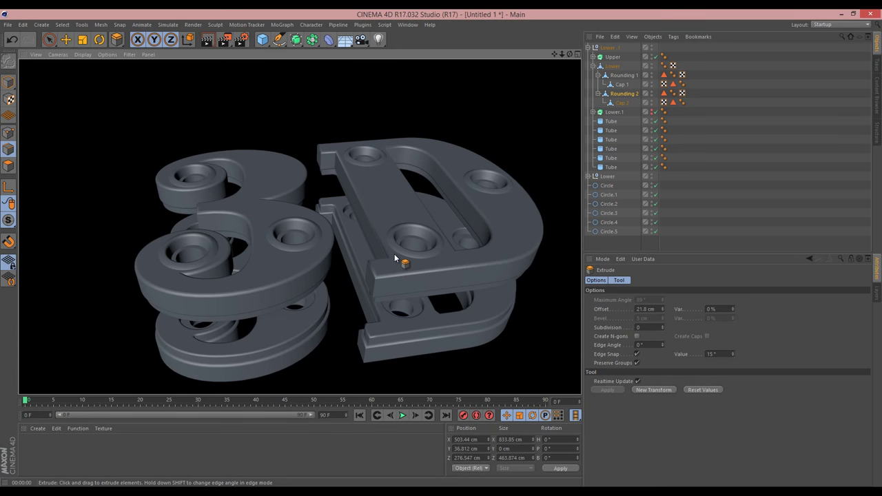
Clear the object selection and collapse the raised copy's Lower.1 hierarchy.
click(741, 131)
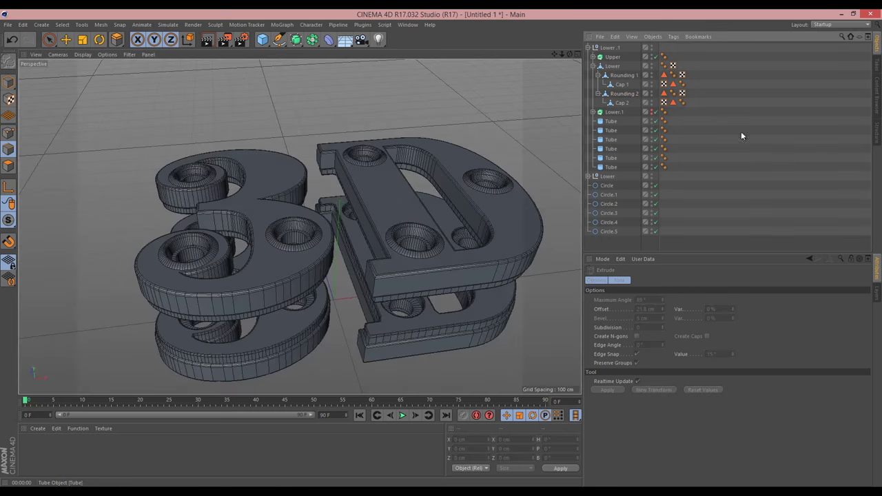
click(593, 66)
click(589, 47)
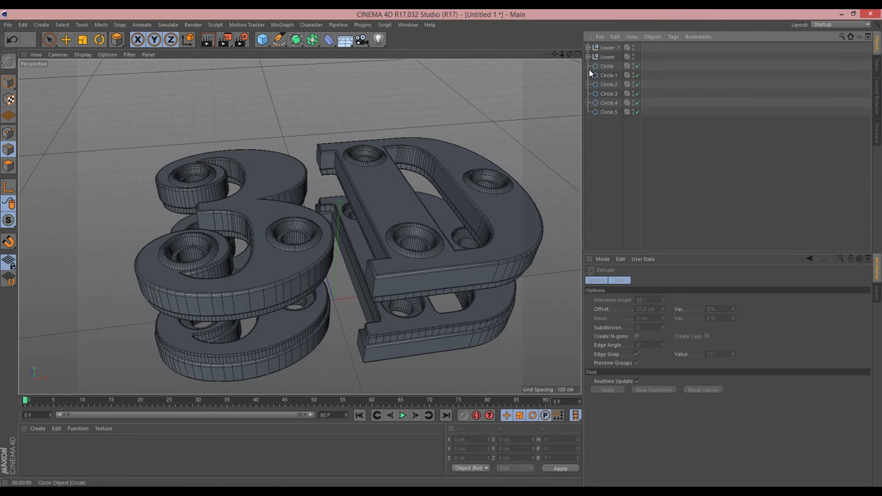
drag(569, 54, 441, 248)
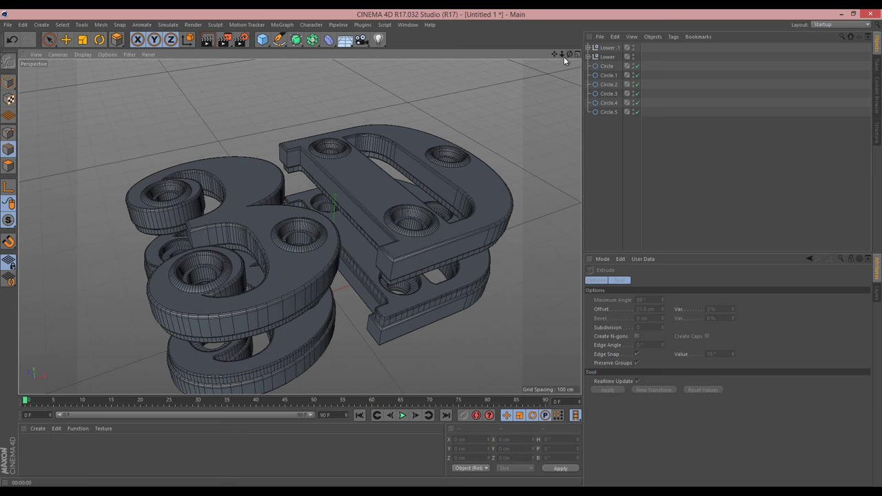
mouse_move(557, 54)
mouse_down()
mouse_move(442, 247)
mouse_move(557, 54)
mouse_up()
mouse_move(450, 246)
mouse_down()
mouse_move(441, 247)
mouse_move(561, 54)
mouse_move(441, 247)
mouse_move(572, 52)
mouse_move(441, 248)
mouse_up()
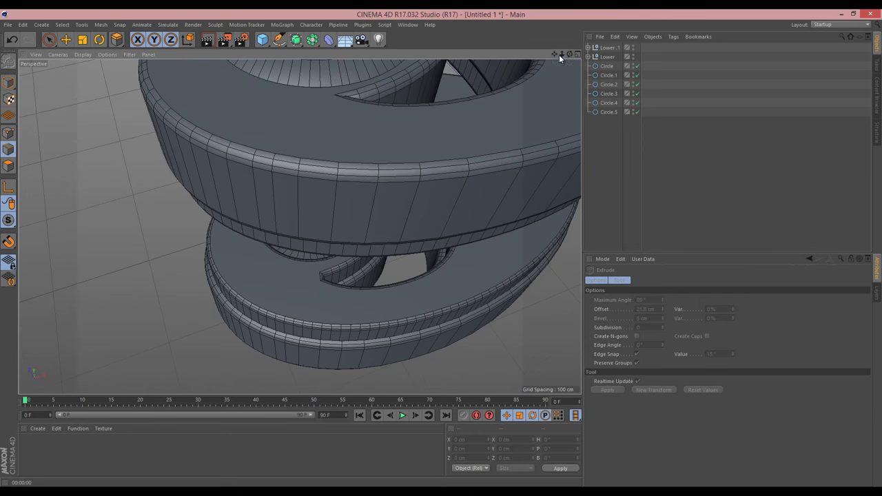
drag(561, 55, 441, 248)
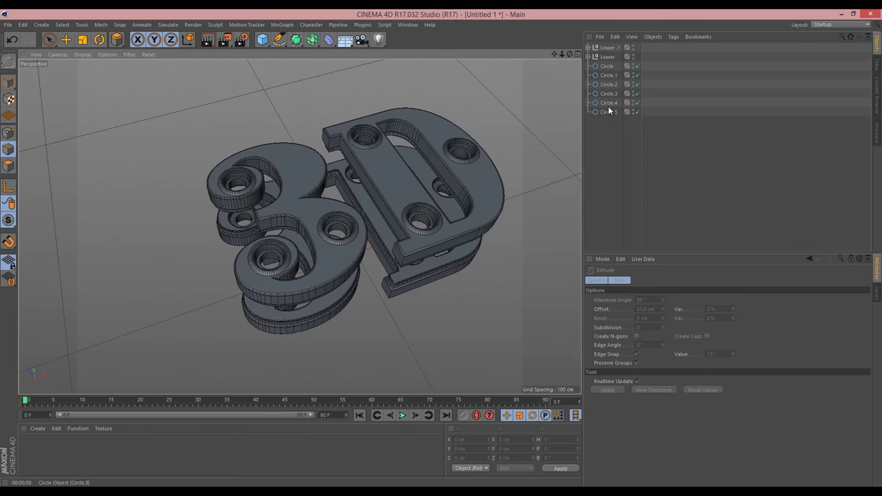
Add a Cylinder at the first Circle spline's position as its parent and move the spline back out of it.
click(605, 66)
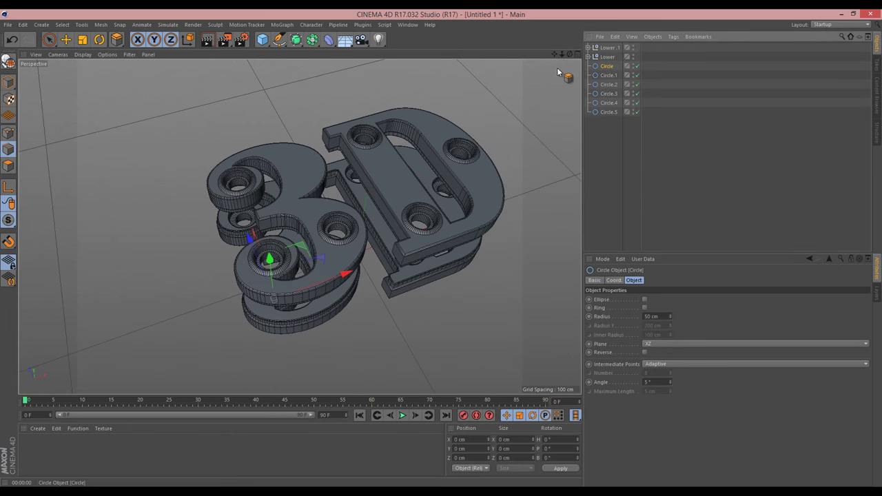
click(262, 43)
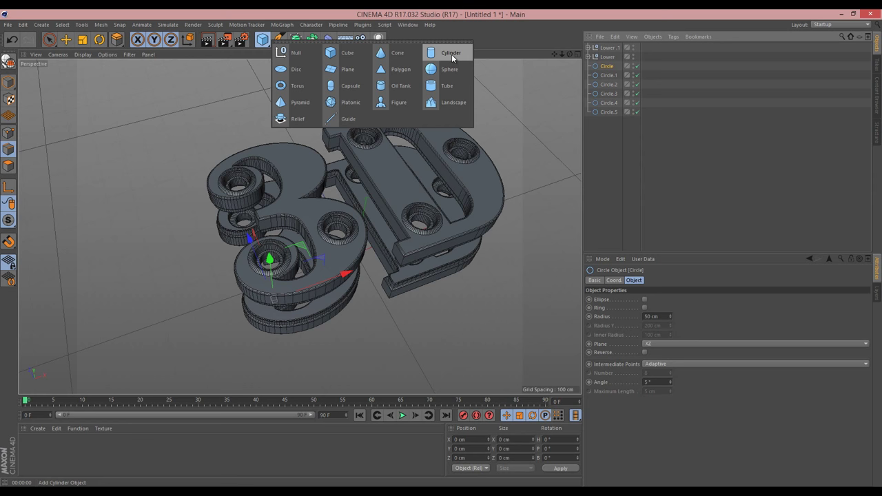
alt+click(451, 53)
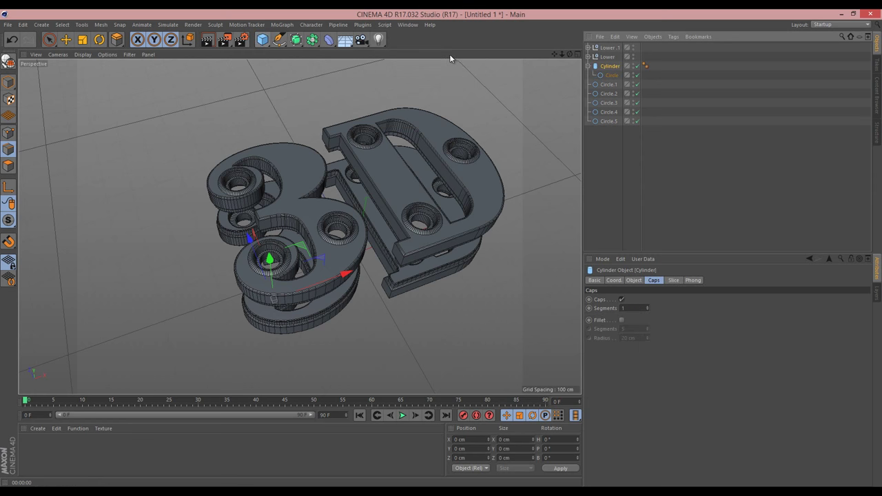
drag(610, 83, 610, 80)
click(611, 67)
Expand the Lower group and enable X-Ray for its Lower extrude object around the new cylinder.
scroll(197, 332, up, 3)
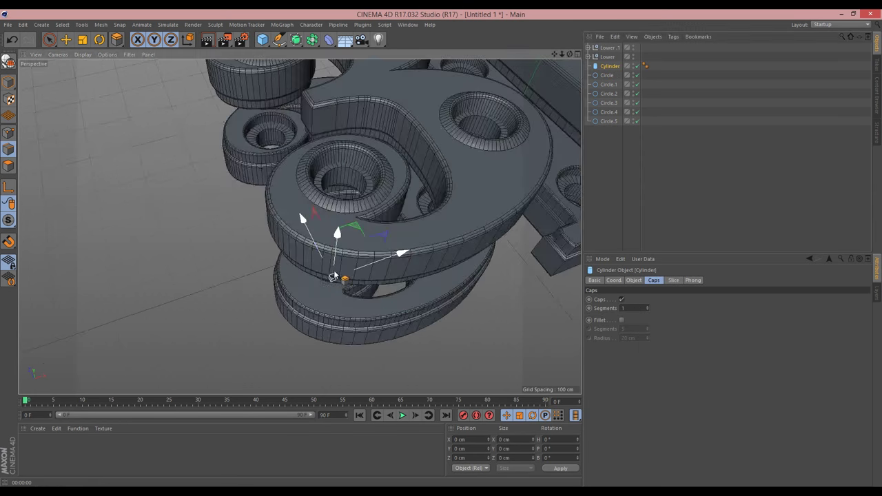
scroll(338, 277, up, 2)
drag(570, 53, 442, 248)
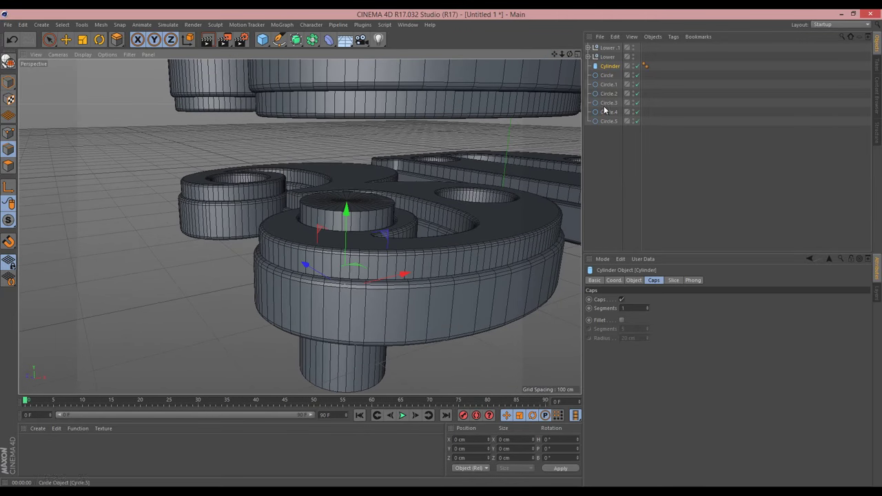
click(587, 56)
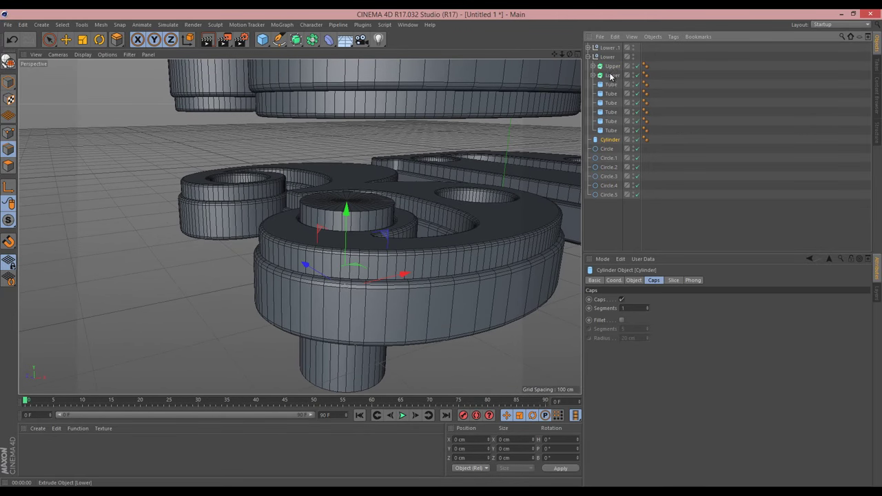
click(611, 76)
click(596, 281)
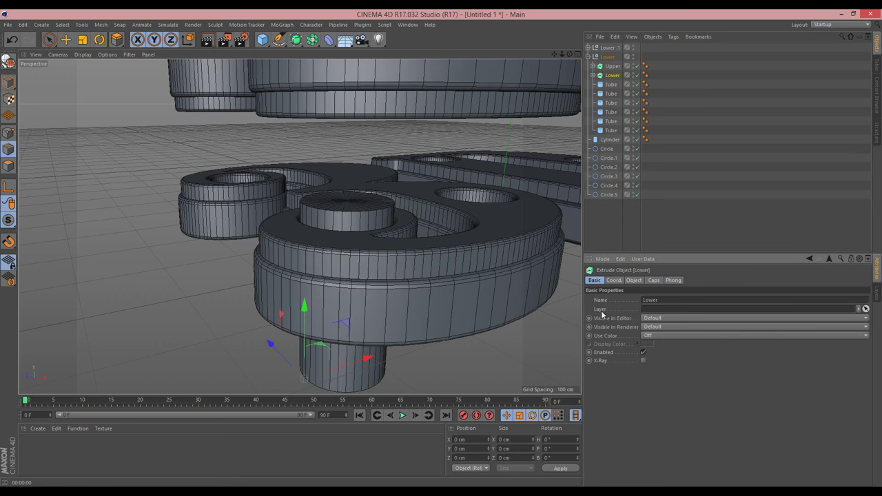
click(643, 361)
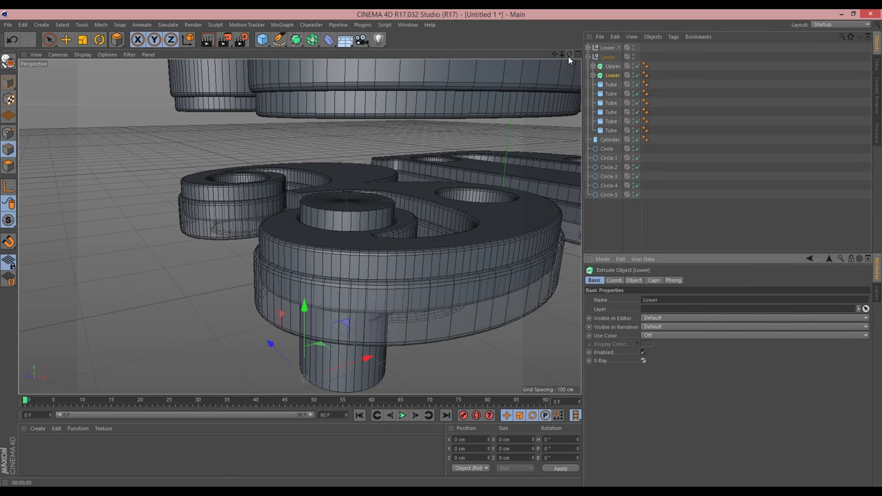
Set the new cylinder's height to 12 cm and raise it to the upper part of the hole.
drag(569, 55, 571, 104)
drag(570, 54, 441, 247)
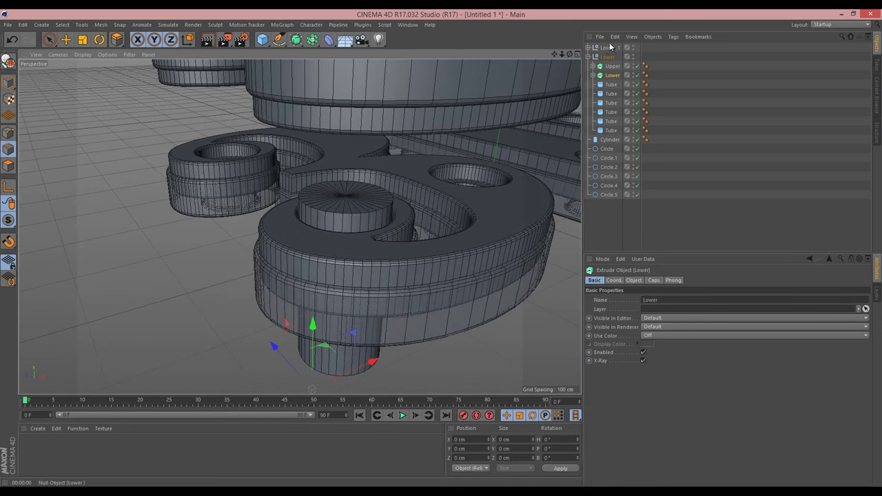
click(606, 140)
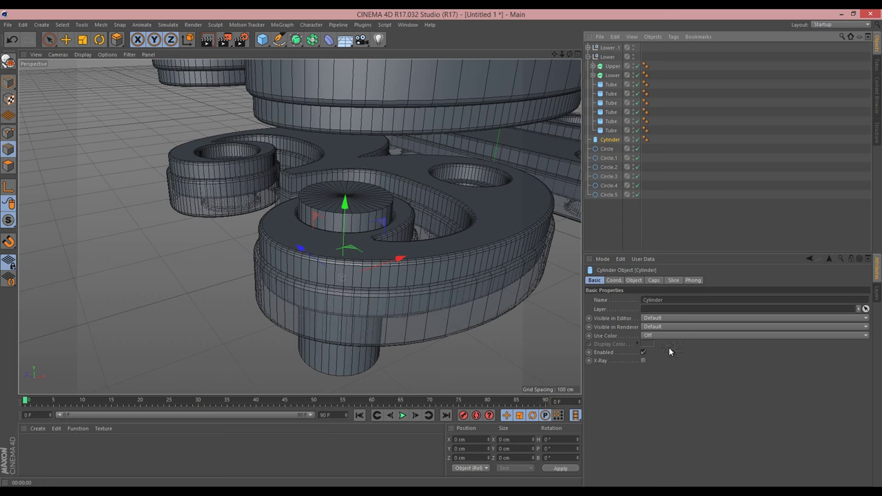
click(634, 280)
drag(669, 310, 672, 310)
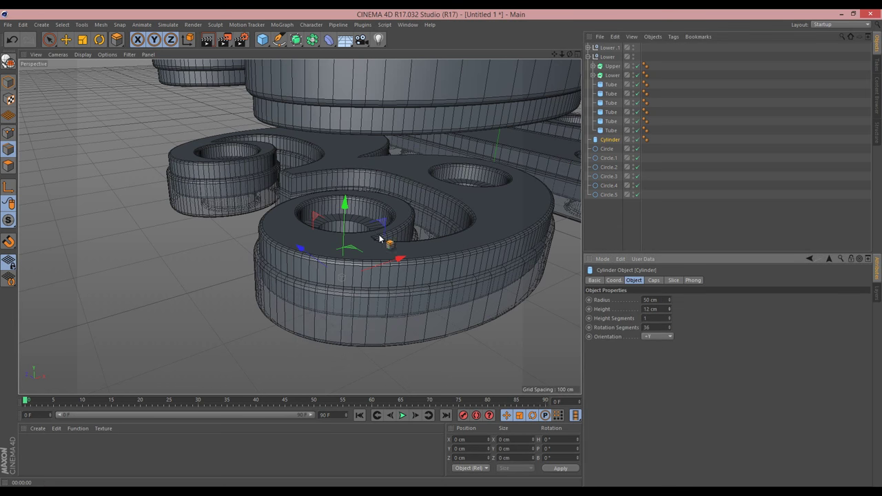
key(space)
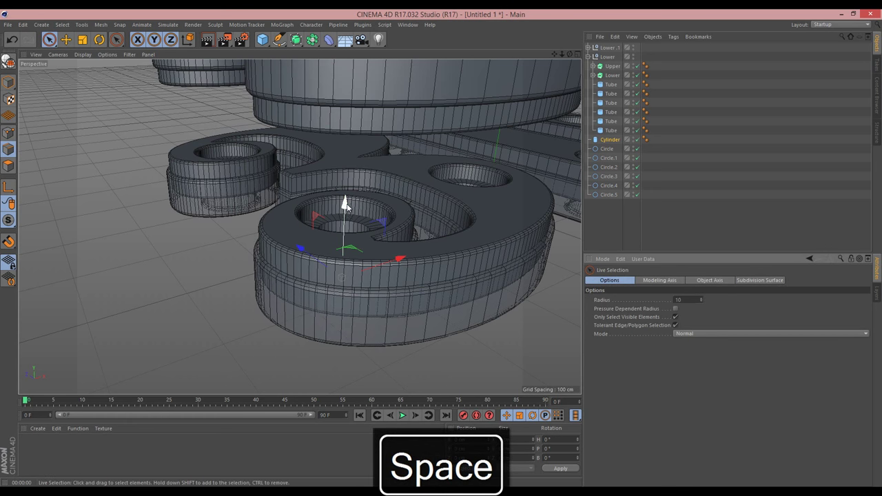
drag(347, 205, 346, 151)
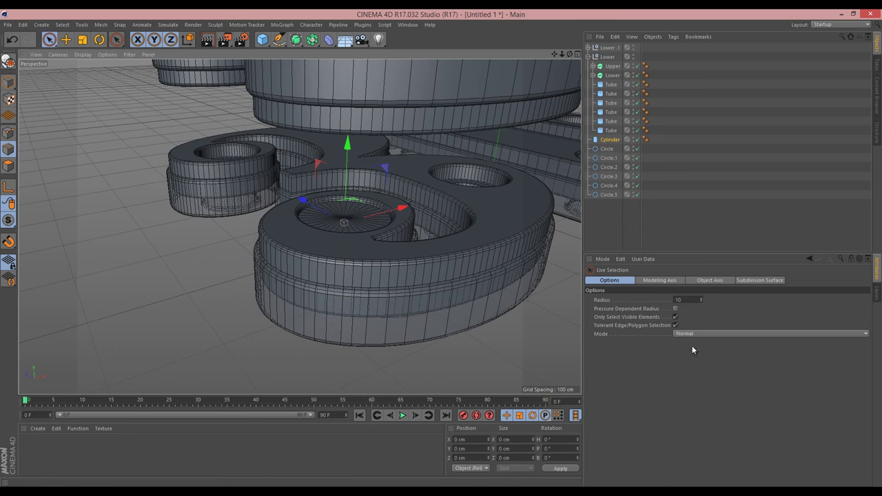
Try a radius of 49 cm for the cylinder and set it back to 50 cm.
click(611, 139)
click(659, 300)
key(Down)
key(Down)
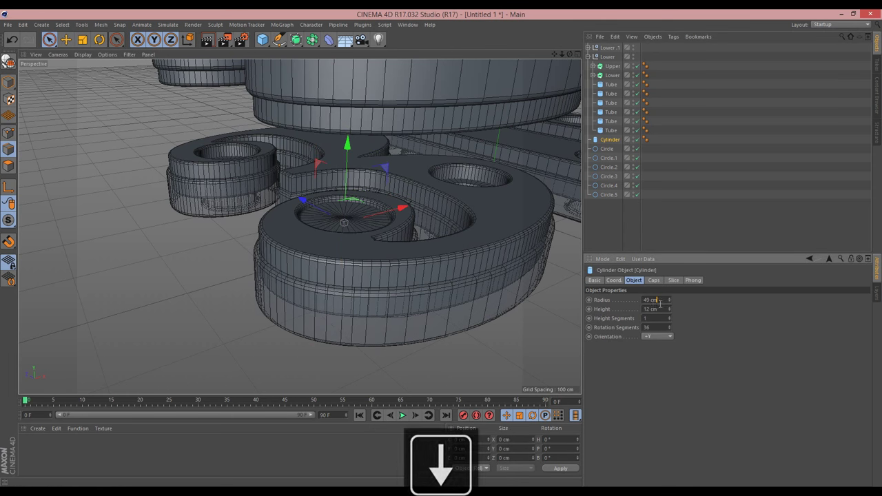
scroll(286, 183, up, 3)
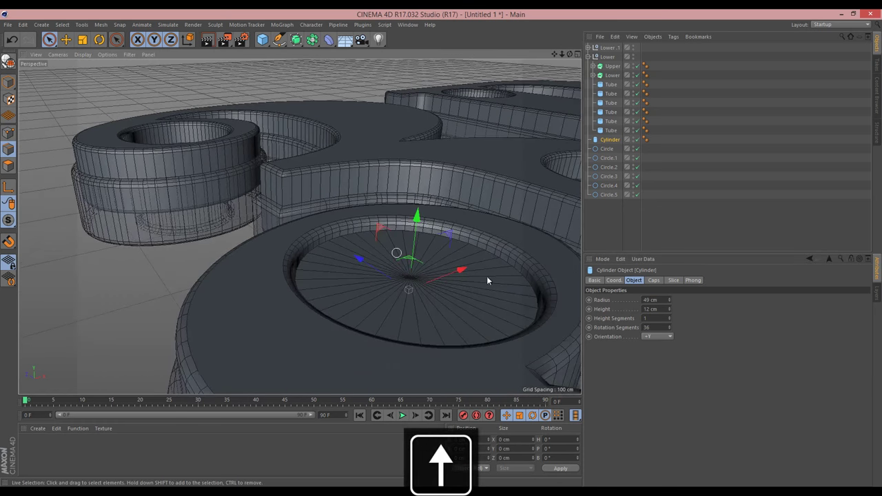
click(663, 300)
scroll(662, 301, down, 1)
scroll(661, 303, up, 1)
scroll(660, 303, down, 1)
key(Up)
key(Up)
Lower the cylinder through the hole to sit near the underside of the bottom letter part.
drag(409, 228, 411, 334)
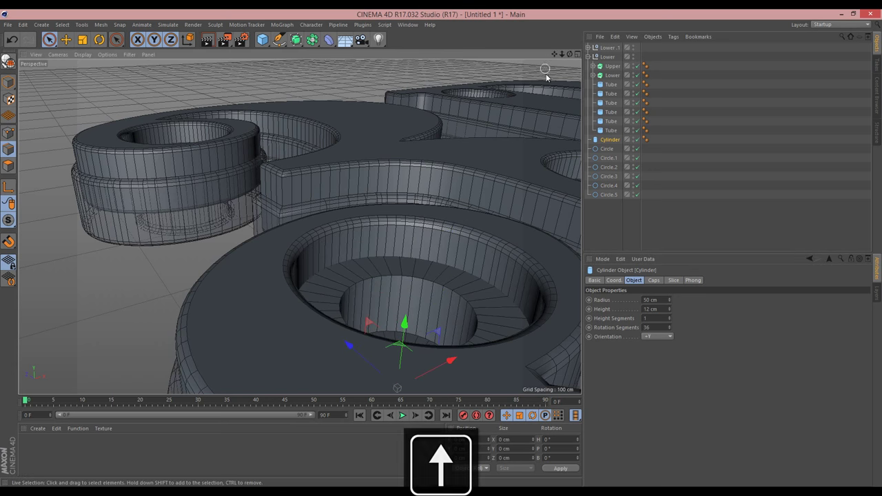
drag(569, 54, 442, 248)
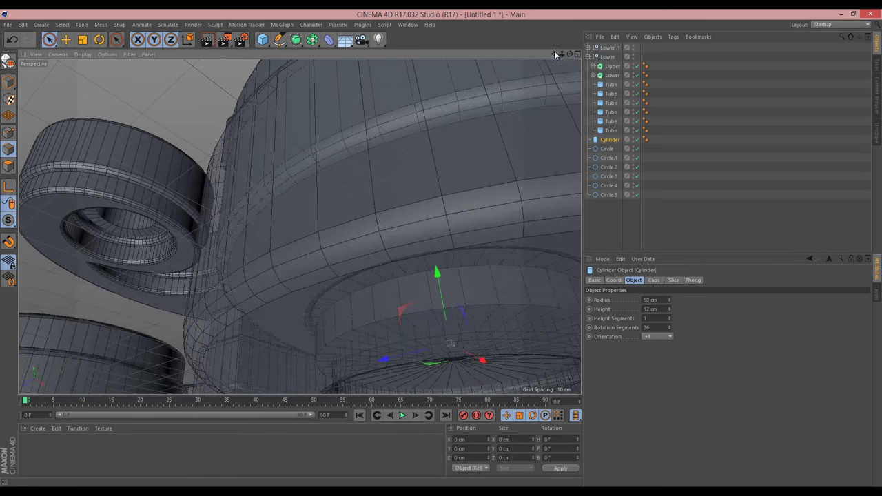
drag(554, 54, 439, 248)
scroll(439, 255, down, 5)
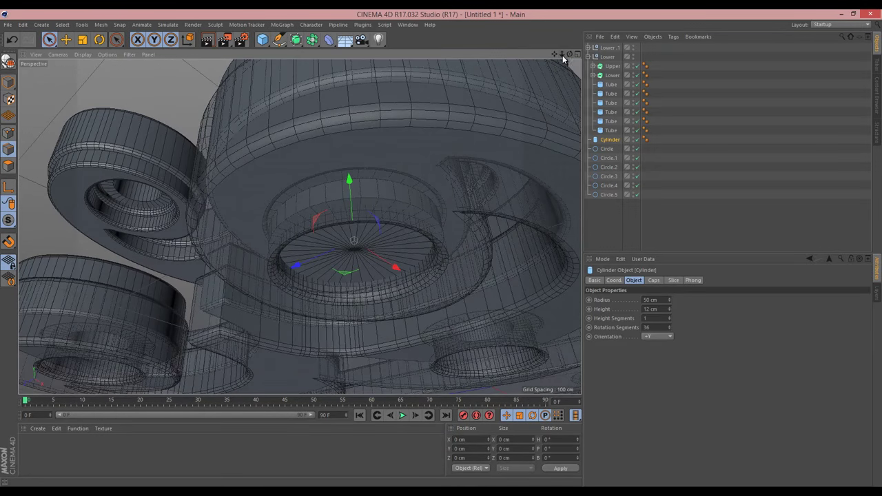
alt+drag(442, 253, 442, 252)
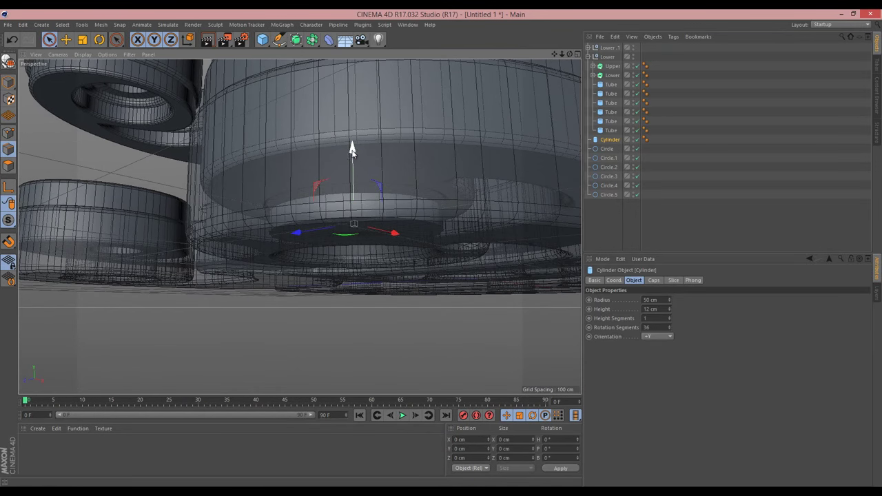
drag(351, 151, 353, 173)
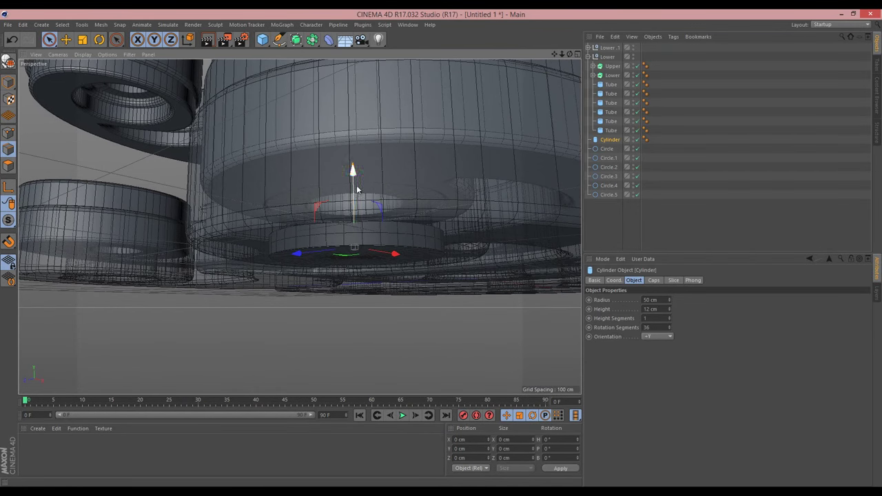
Reduce the cylinder's radius to 45 cm.
click(658, 299)
key(Down)
key(Down)
key(Down)
key(Down)
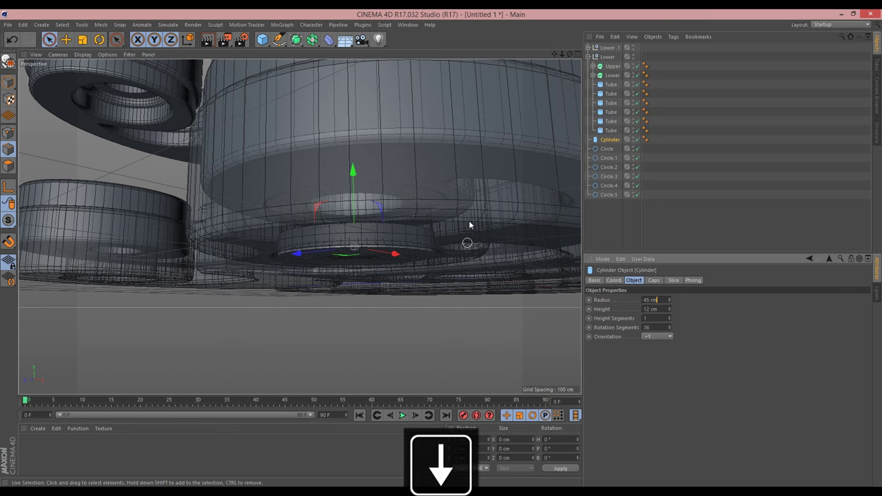
Make the cylinder editable and select all polygons of its top cap.
drag(571, 55, 441, 252)
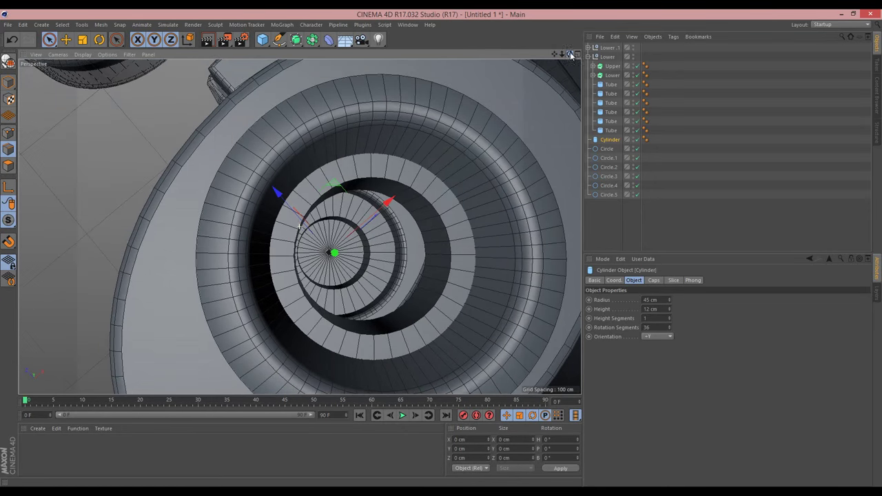
drag(563, 55, 442, 252)
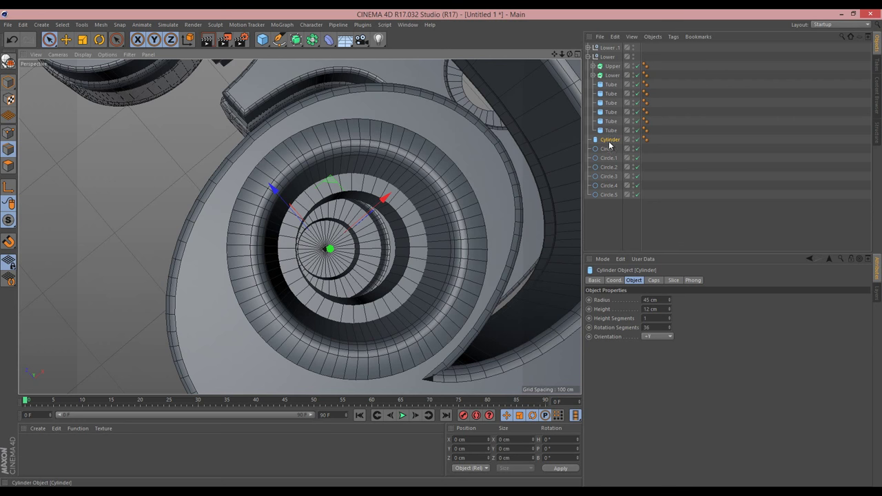
click(8, 166)
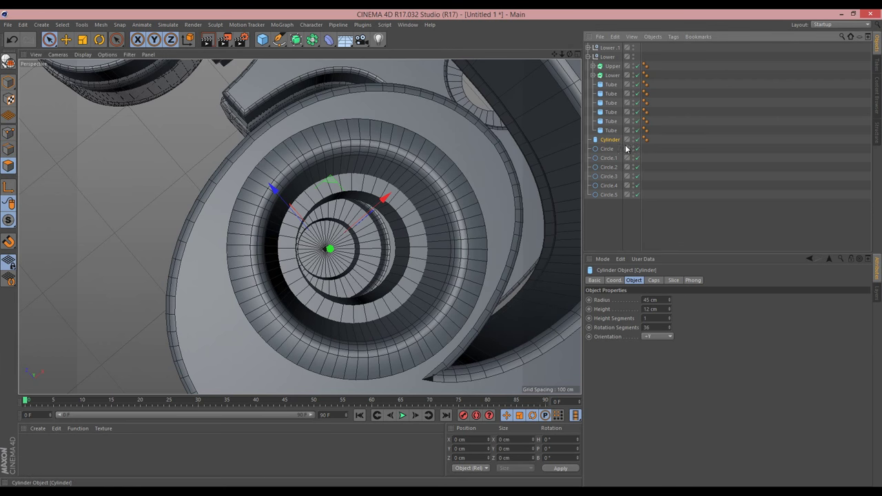
key(c)
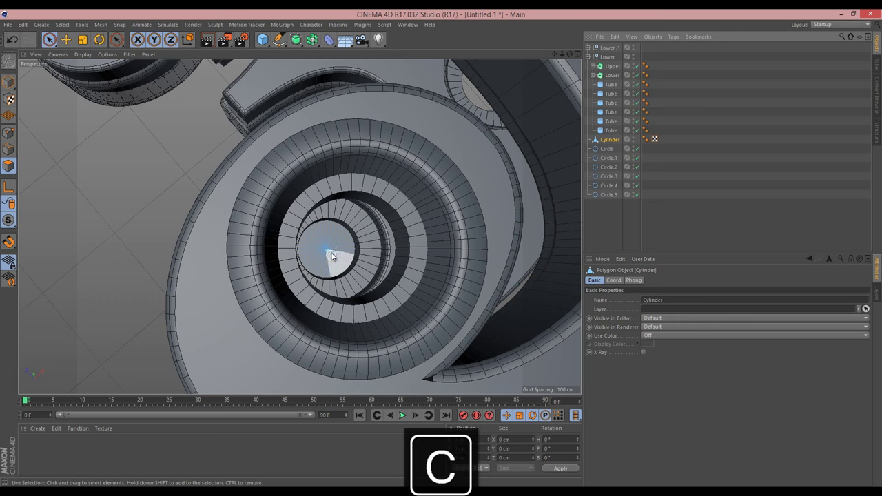
click(332, 257)
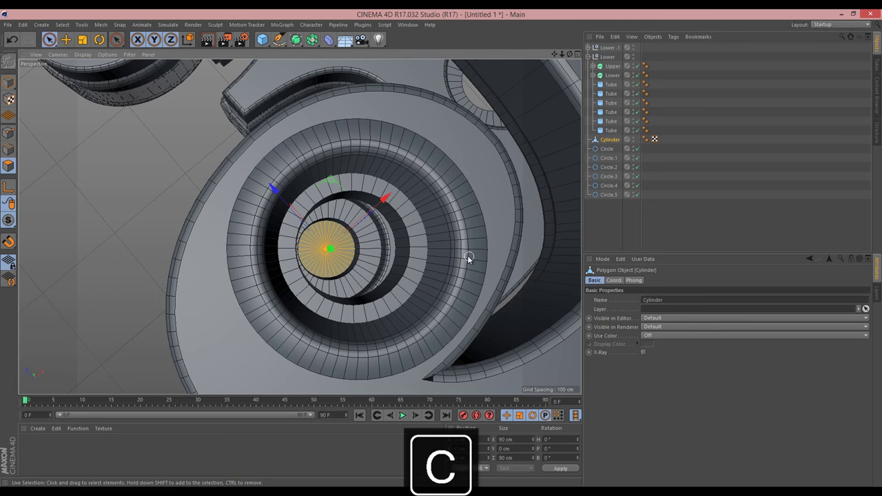
Extrude the selected cylinder cap upward by 18.7 cm.
key(d)
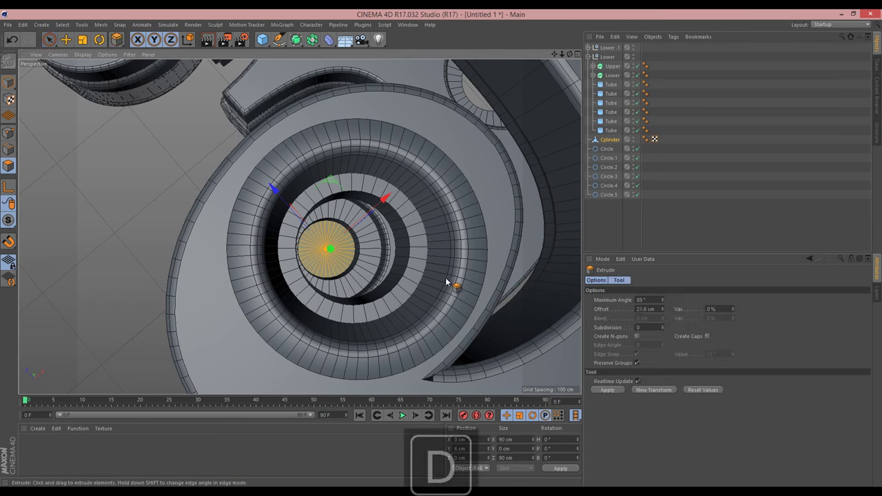
mouse_move(569, 55)
mouse_down()
mouse_move(443, 253)
mouse_move(569, 55)
mouse_move(442, 251)
mouse_move(555, 54)
mouse_up()
drag(569, 54, 442, 252)
alt+drag(553, 61, 449, 199)
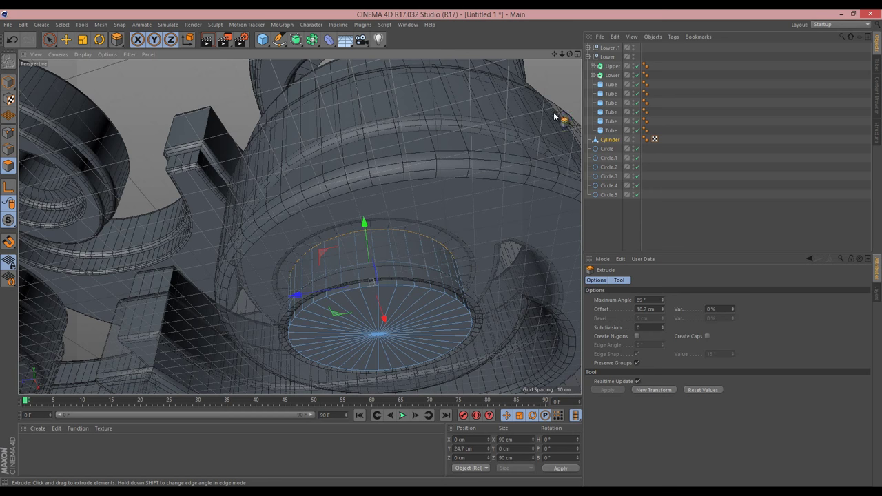
Inset the cylinder's top cap with Extrude Inner at an offset of 17.4 cm.
drag(569, 54, 441, 252)
alt+right_drag(441, 252, 439, 252)
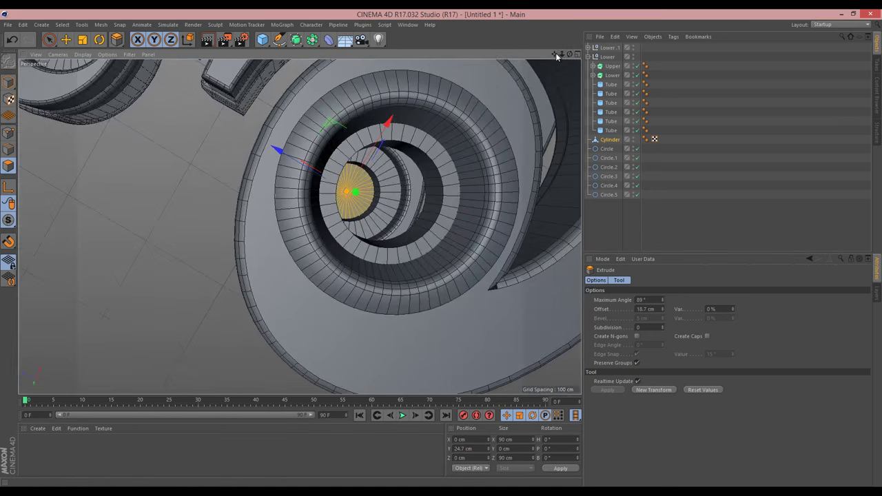
alt+middle_drag(439, 252, 441, 252)
drag(441, 252, 569, 55)
key(i)
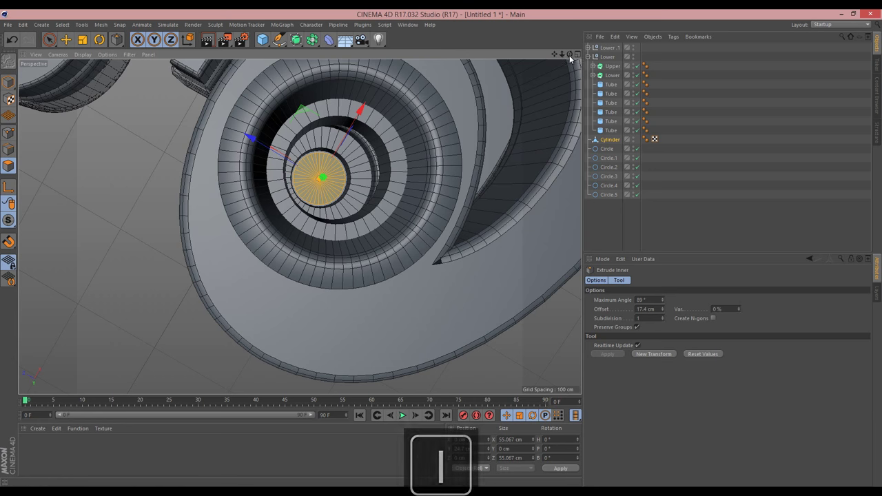
Extrude the inset cap upward by 45.6 cm and lower it to a Y position of 61.373 cm.
mouse_move(569, 55)
mouse_down()
mouse_move(444, 253)
mouse_move(569, 55)
mouse_up()
key(d)
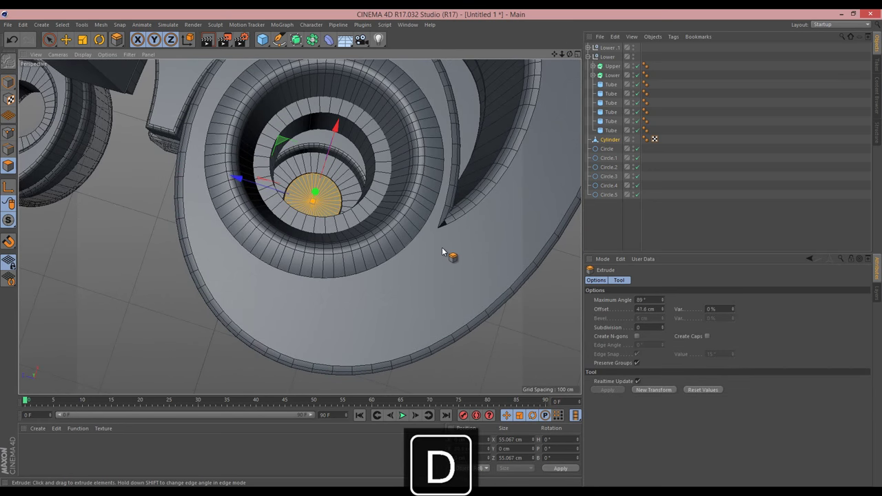
mouse_move(562, 54)
mouse_down()
mouse_move(443, 252)
mouse_move(569, 55)
mouse_move(441, 240)
mouse_move(555, 55)
mouse_move(439, 252)
mouse_move(550, 60)
mouse_up()
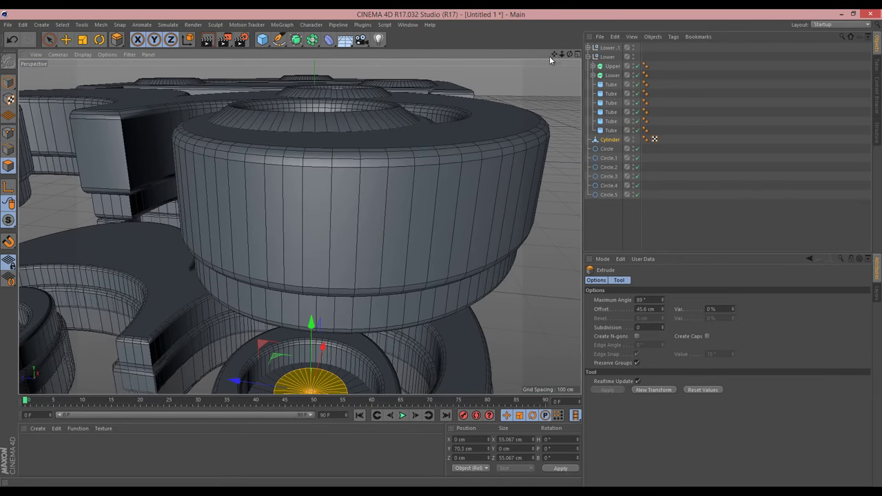
drag(442, 249, 560, 57)
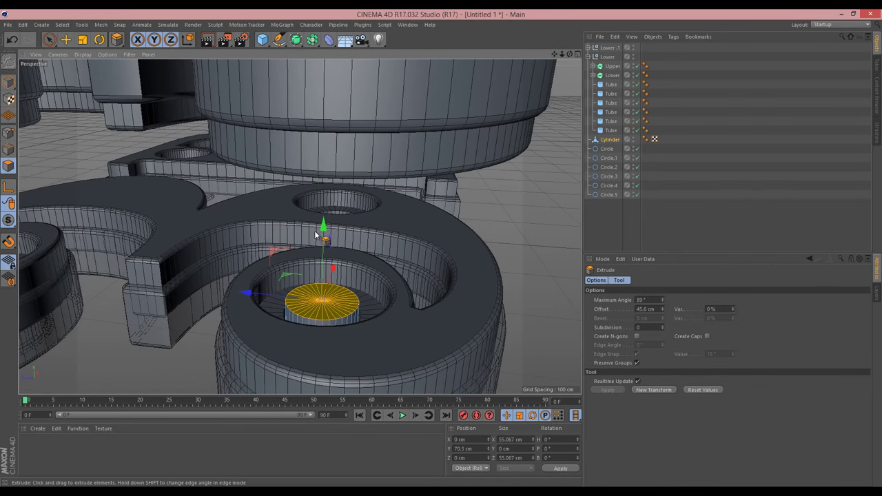
drag(321, 230, 323, 239)
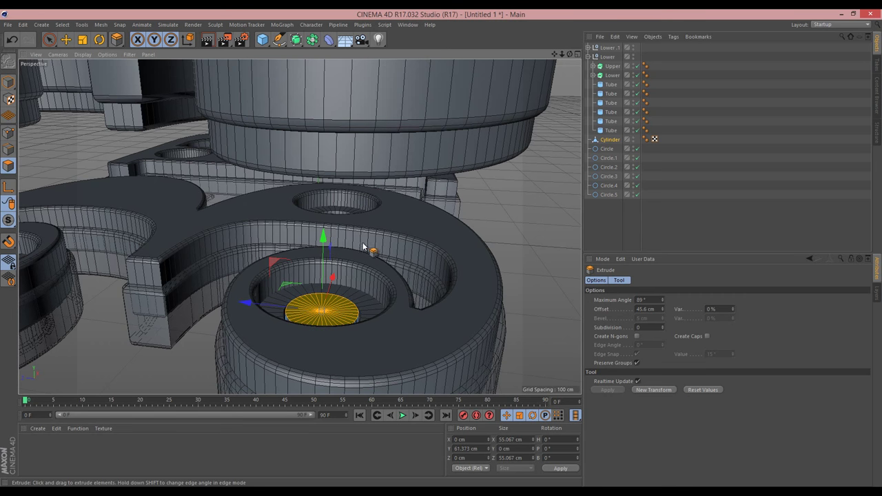
Inset the raised cap to a disc about 20 cm wide and extrude it 2.1 cm.
key(i)
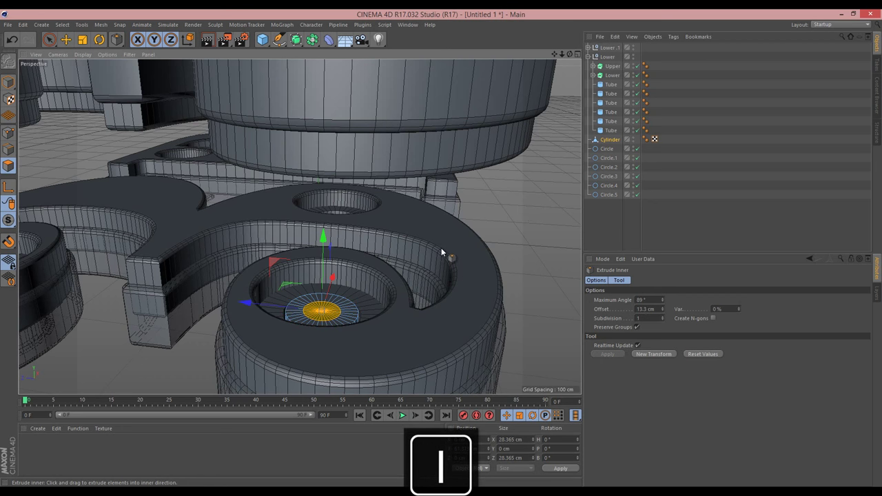
drag(442, 253, 441, 253)
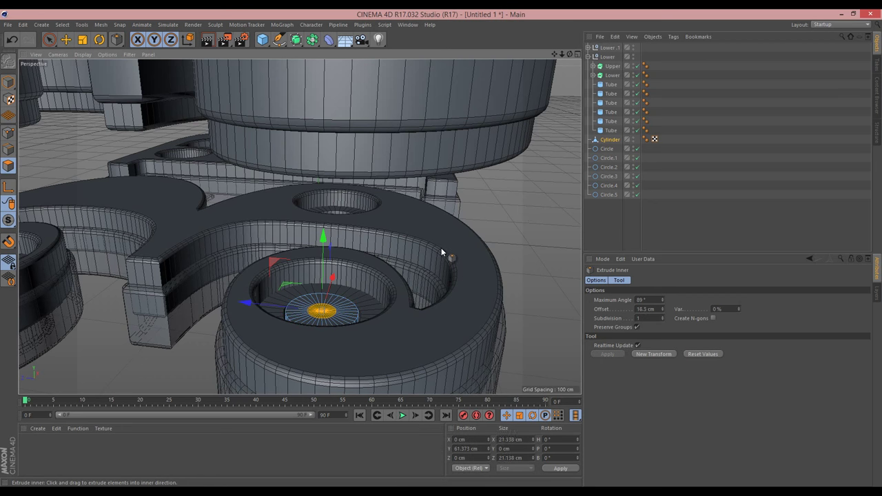
key(d)
mouse_move(510, 204)
mouse_down()
mouse_move(443, 252)
mouse_move(509, 205)
mouse_up()
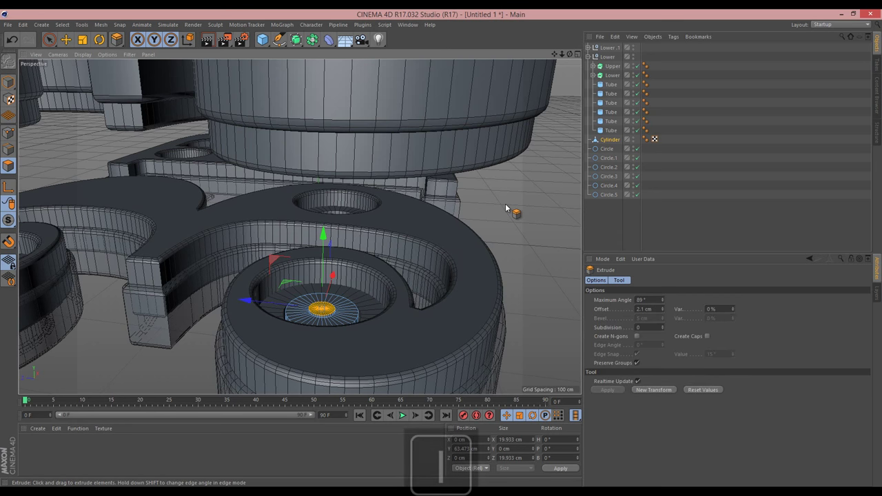
Widen the small disc to about 25 cm and extrude it into a rod ending at Y 201.797 cm inside the upper hole.
key(i)
drag(443, 255, 444, 252)
key(d)
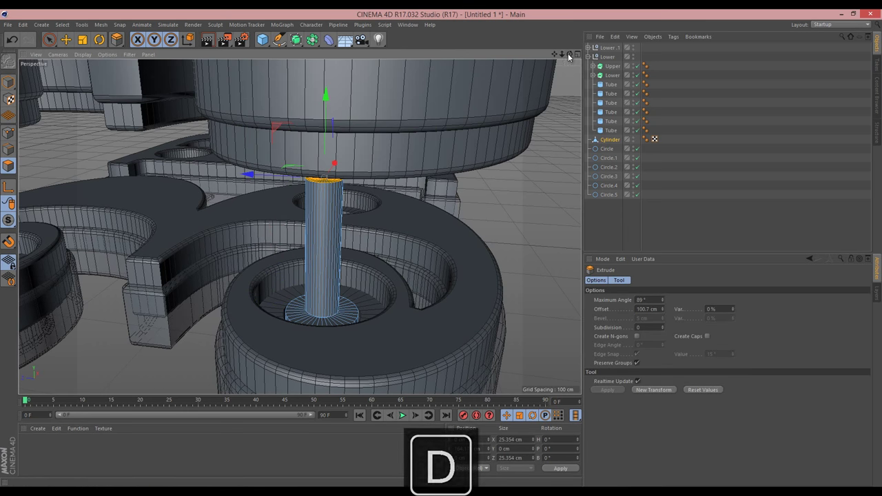
drag(555, 54, 443, 247)
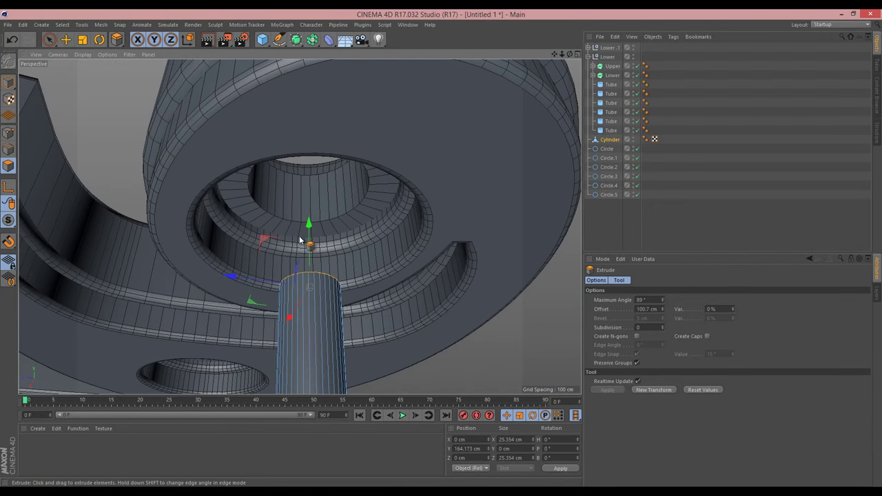
drag(309, 224, 311, 155)
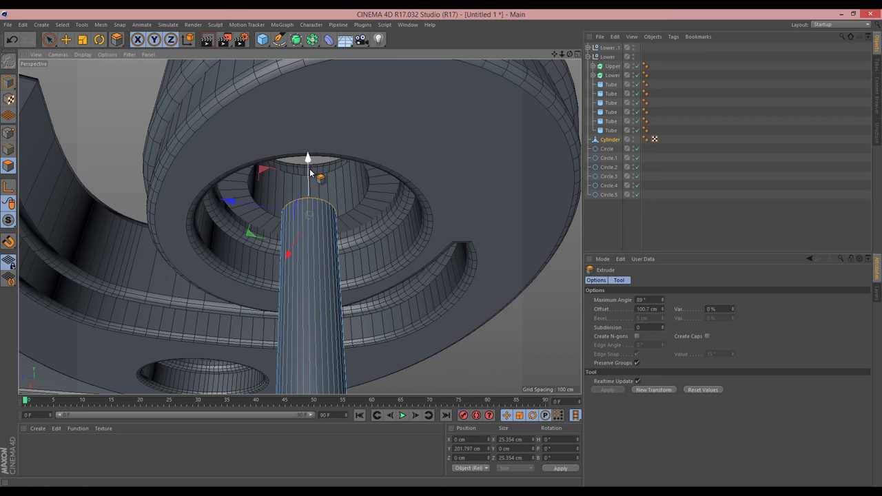
key(i)
drag(409, 282, 443, 251)
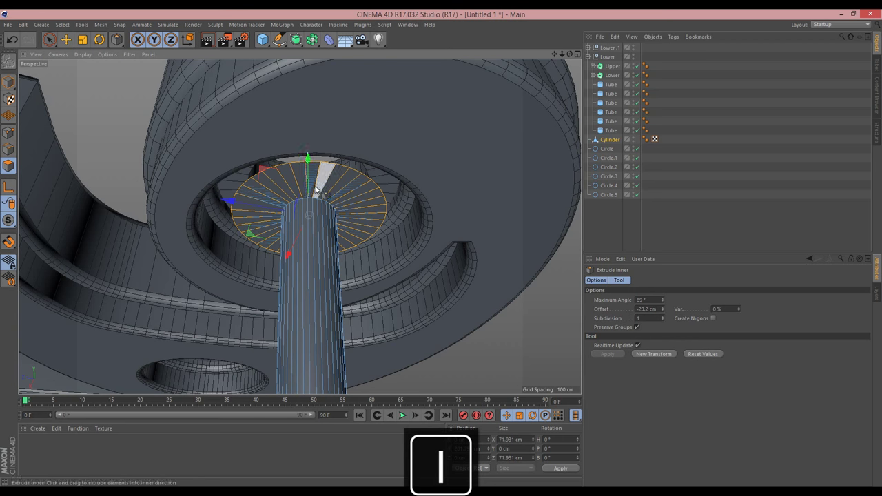
key(ctrl+z)
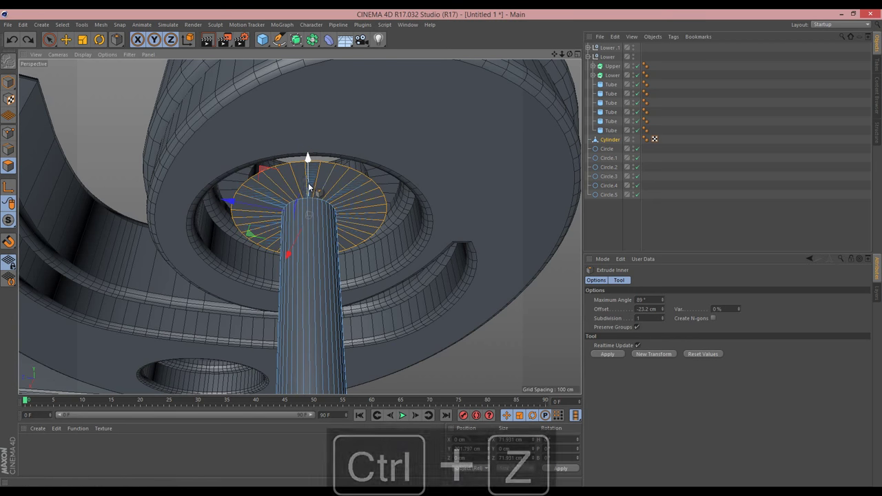
key(d)
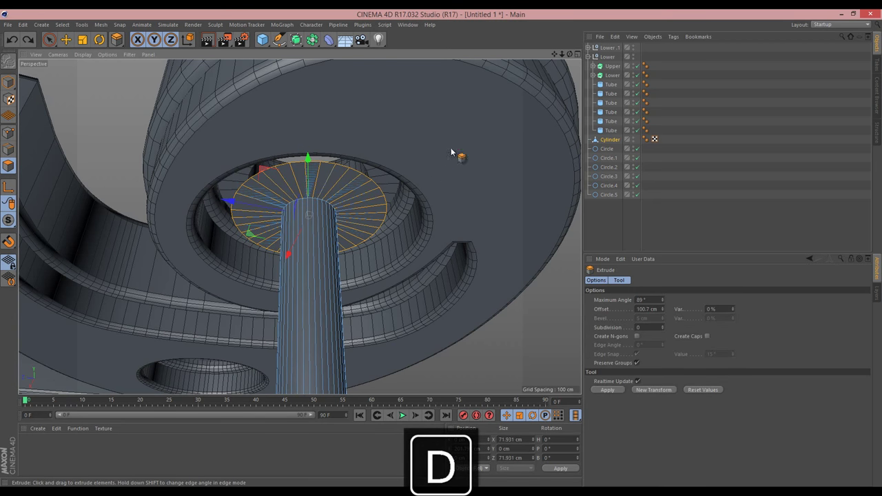
drag(413, 220, 441, 252)
drag(570, 55, 443, 252)
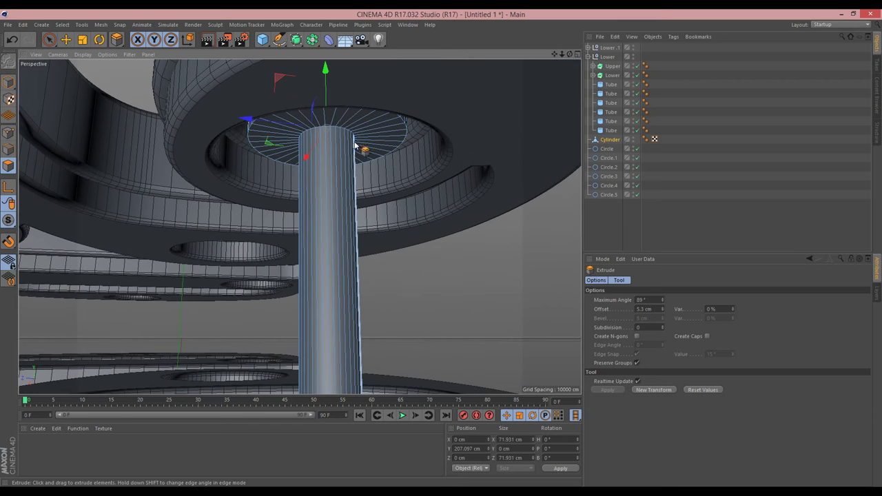
key(ctrl+z)
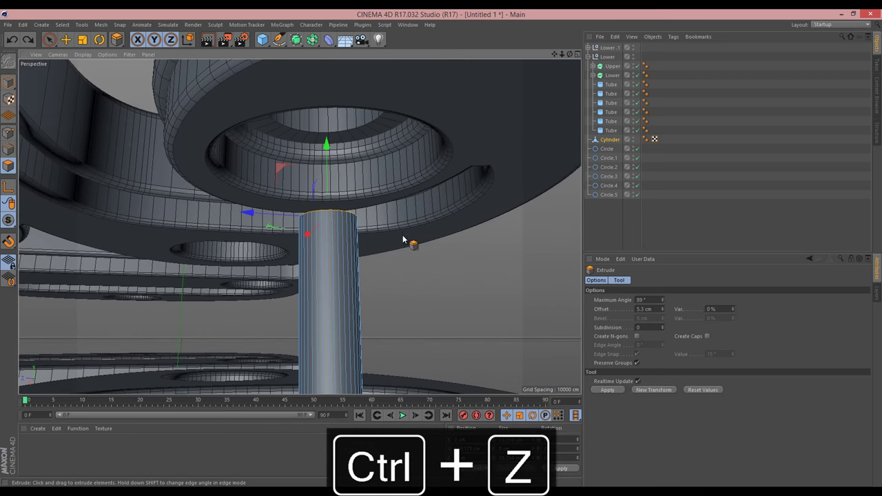
Raise the rod's top end into the lower opening of the upper letter hole.
drag(327, 163, 330, 117)
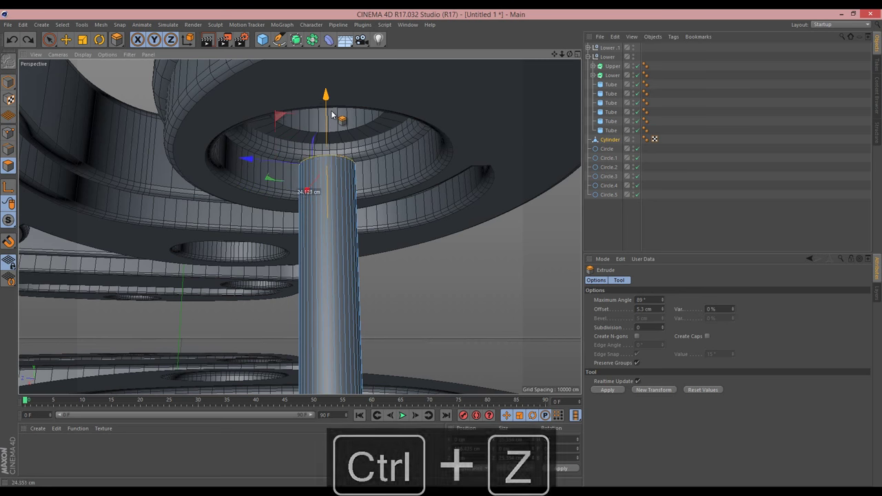
key(i)
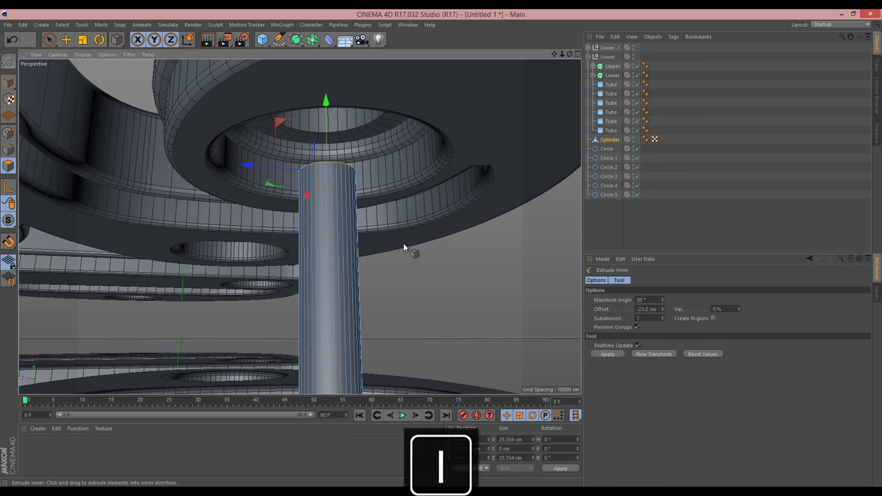
drag(445, 252, 443, 252)
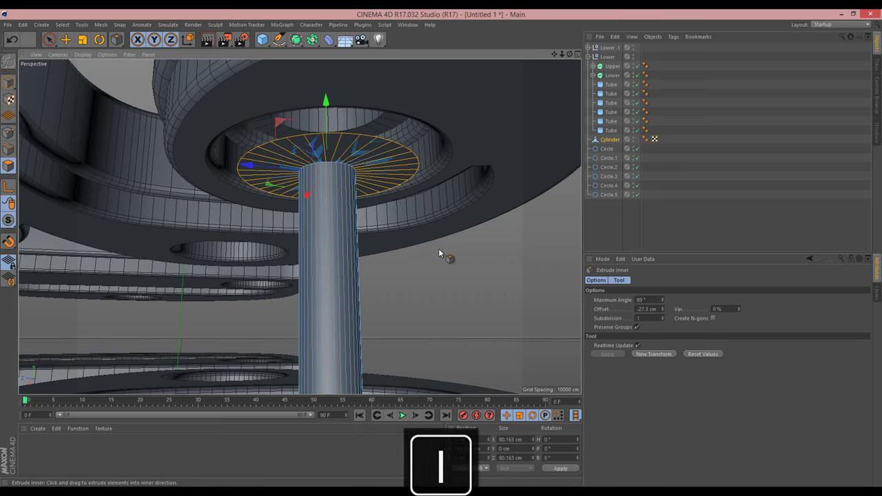
key(ctrl+z)
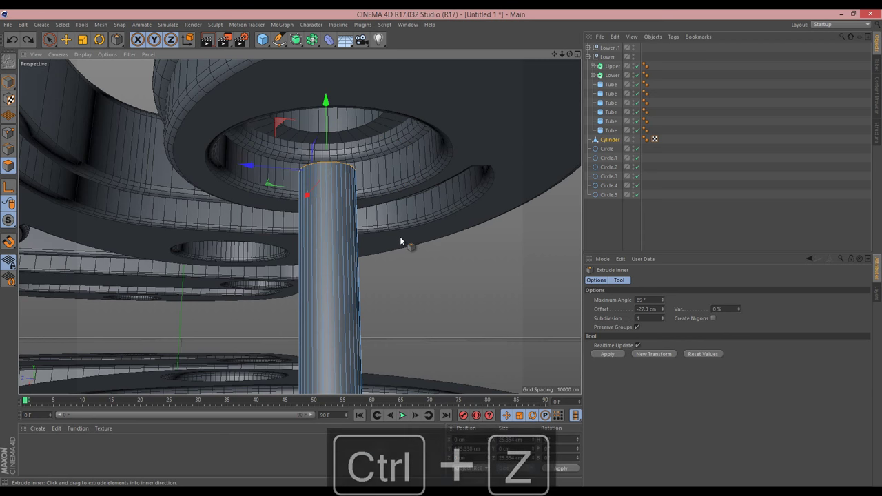
Widen the rod's end into a disc about 84 cm across and extrude it upward to about Y 218 cm inside the upper hole.
key(i)
key(d)
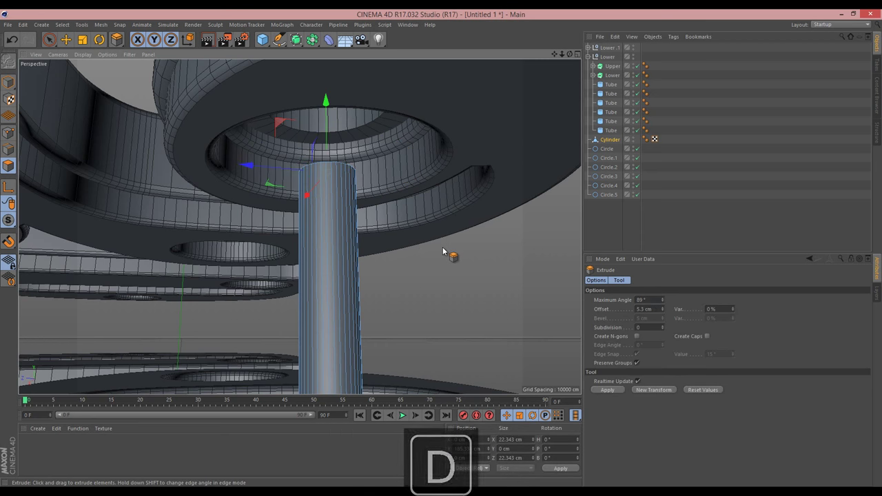
key(i)
drag(444, 253, 441, 252)
key(d)
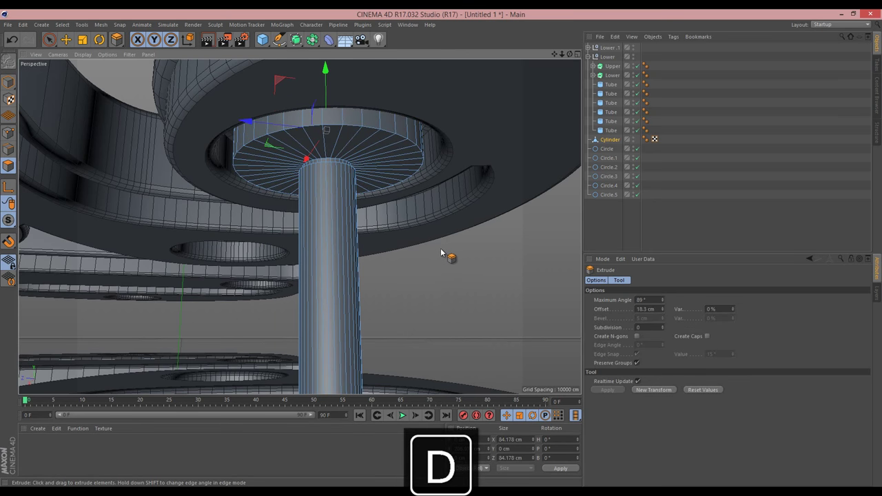
drag(569, 54, 380, 158)
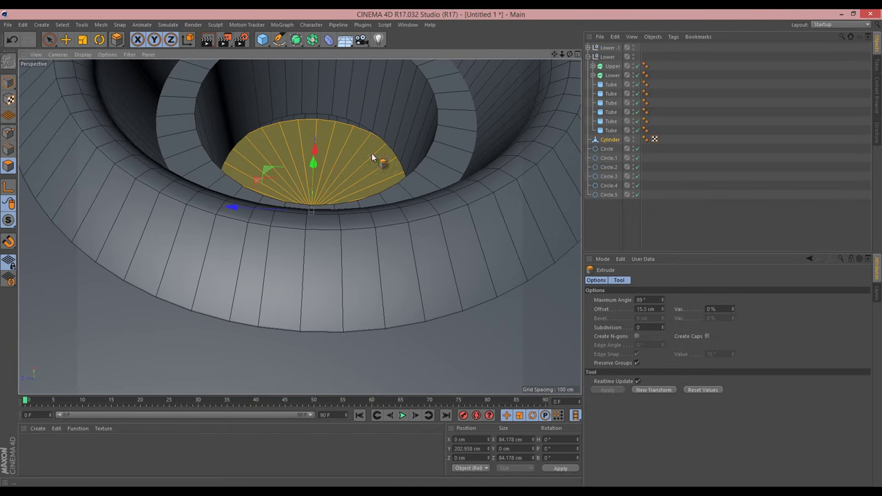
drag(313, 161, 327, 131)
Inset the disc's top face by 12.9 cm and extrude it upward by 35.8 cm.
key(i)
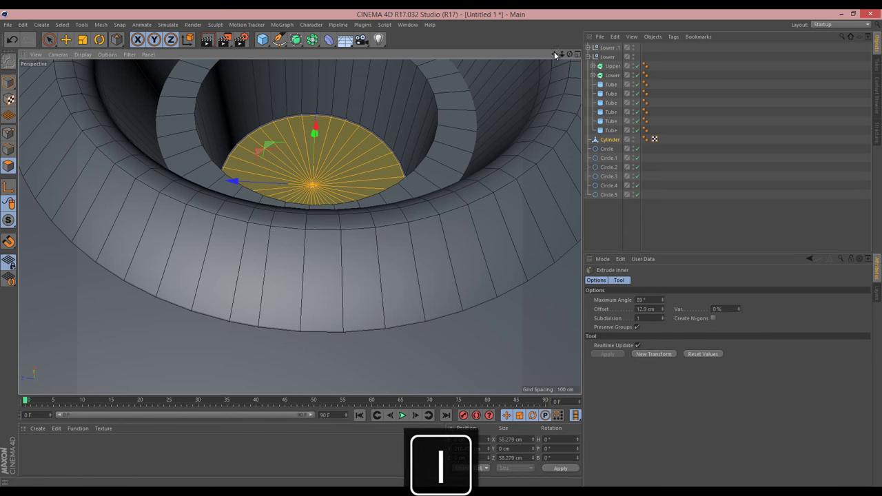
scroll(439, 252, up, 3)
scroll(441, 252, down, 8)
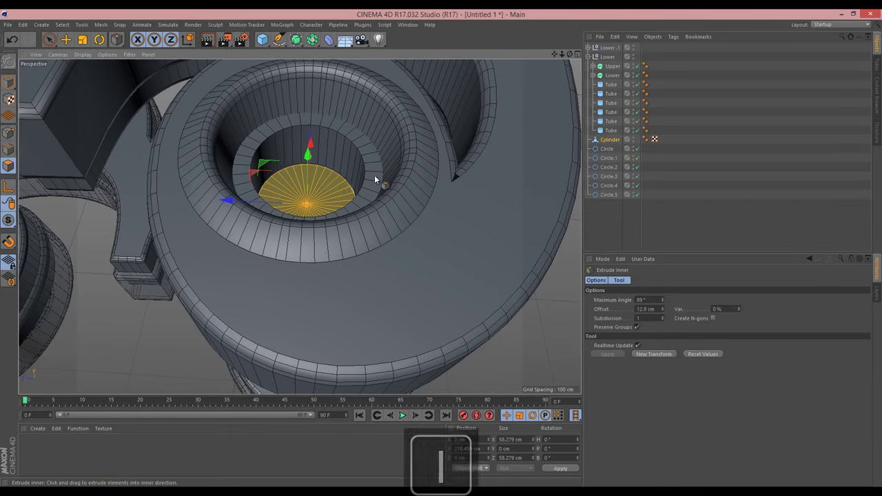
key(d)
drag(437, 248, 441, 253)
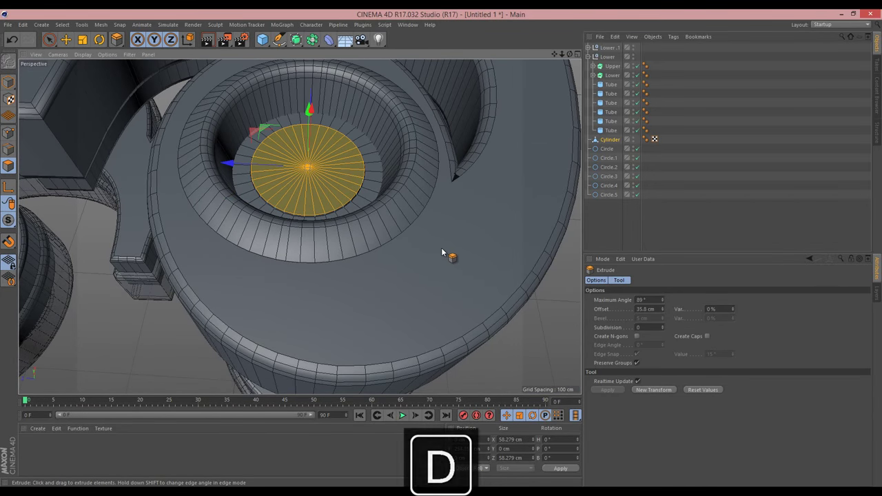
Widen the column's top to about 76 cm and extrude it by 24.3 cm, raising its face to about Y 279.5 cm.
key(i)
drag(394, 208, 443, 252)
key(d)
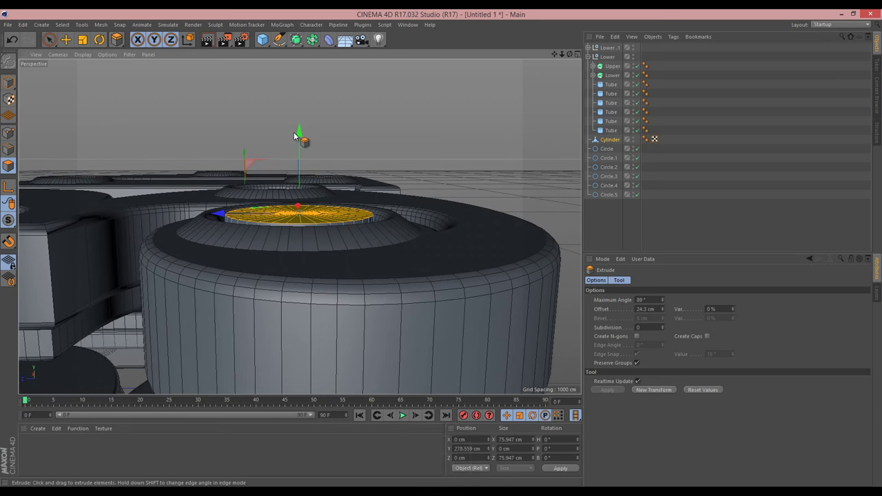
drag(299, 133, 301, 133)
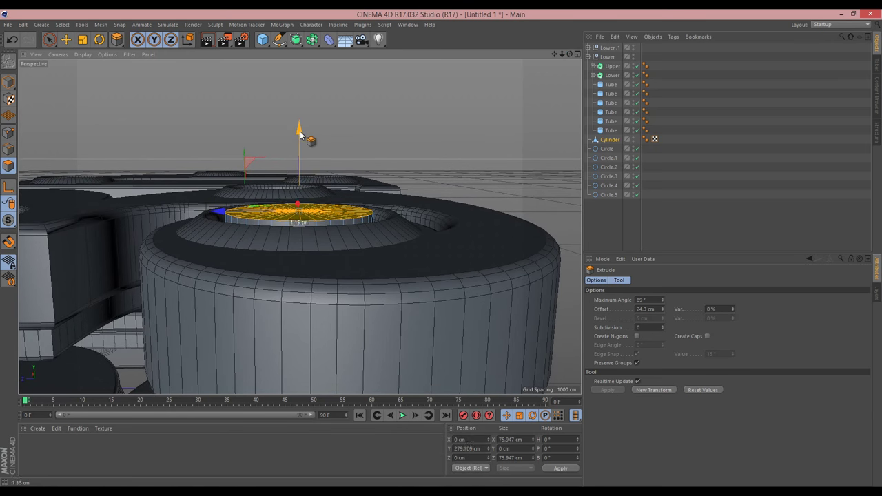
Bevel the connector's top cap, narrowing its top face to about 68 cm.
drag(570, 54, 443, 252)
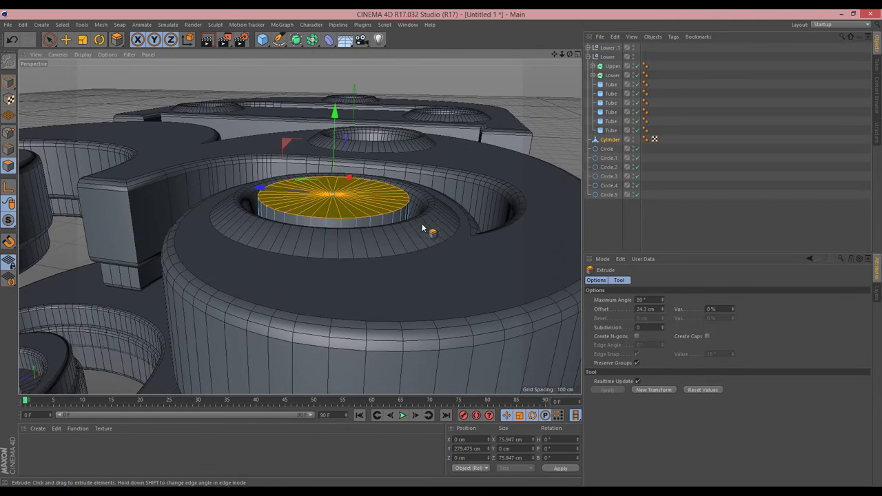
click(116, 41)
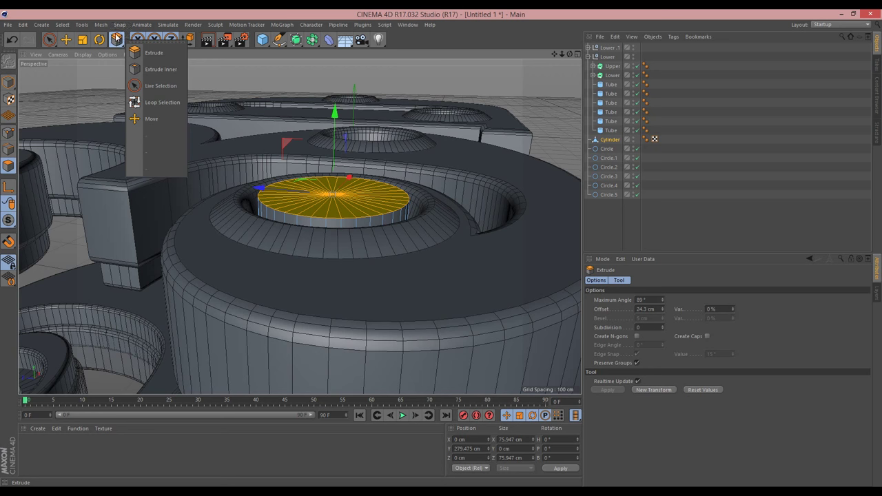
click(101, 24)
mouse_move(127, 65)
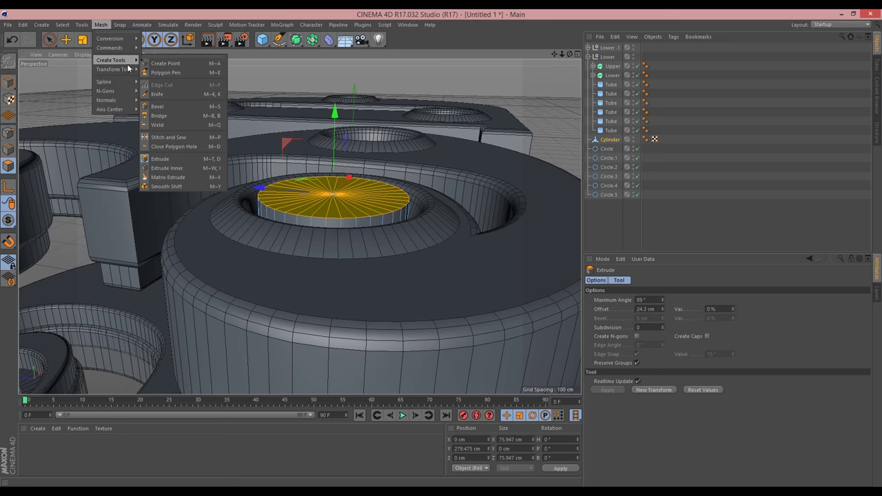
click(169, 107)
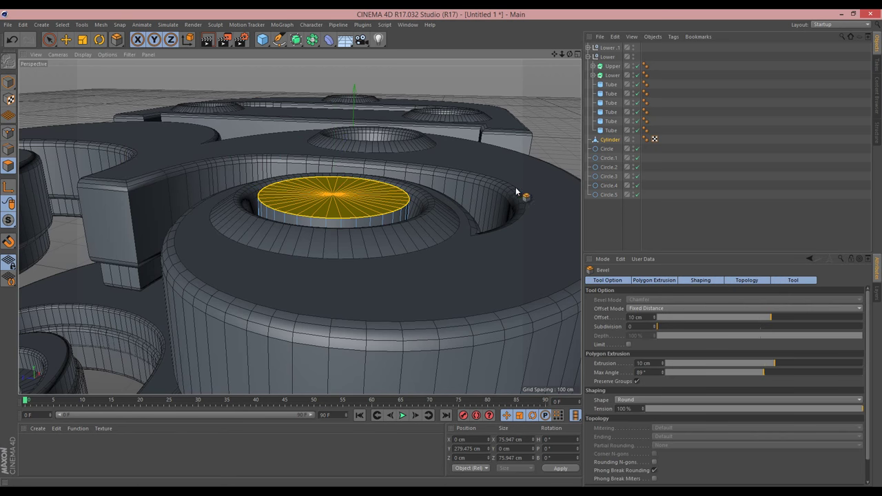
drag(441, 252, 442, 253)
Inset the beveled top face, scale the inner disc to about 35 cm wide and raise it slightly to Y 283.92 cm.
key(i)
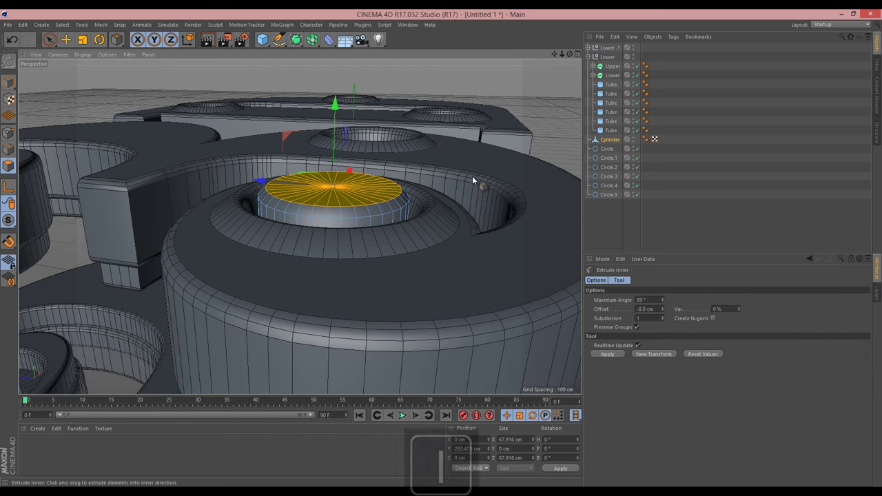
key(t)
drag(482, 167, 329, 234)
key(space)
drag(335, 142, 334, 138)
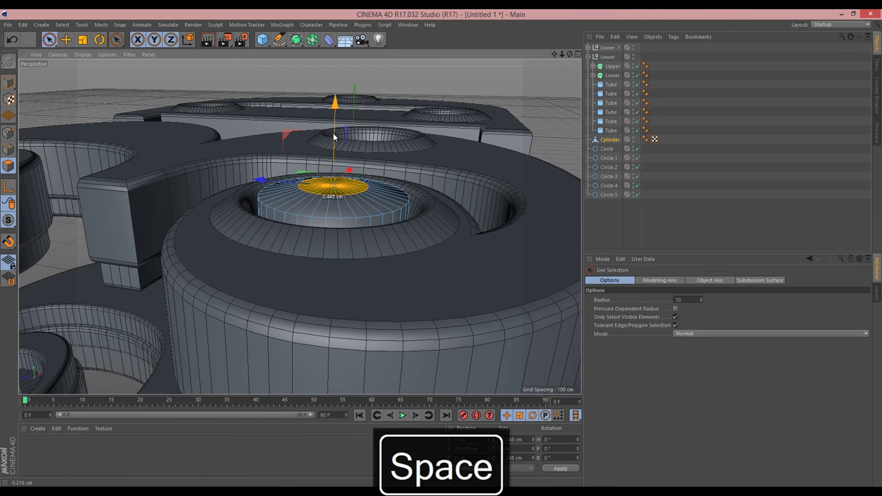
Cut the finished Cylinder connector out of the lettering scene and paste it into a new project.
drag(574, 52, 442, 248)
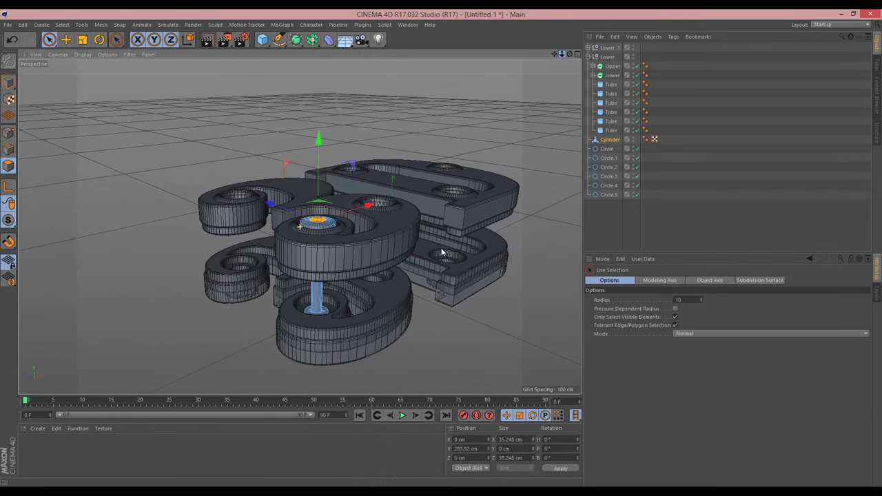
drag(569, 55, 441, 252)
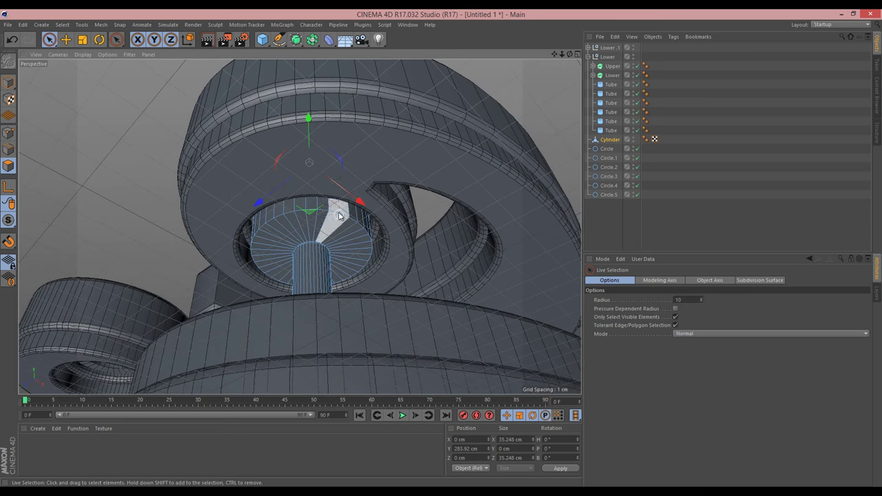
drag(569, 54, 441, 252)
drag(567, 54, 546, 51)
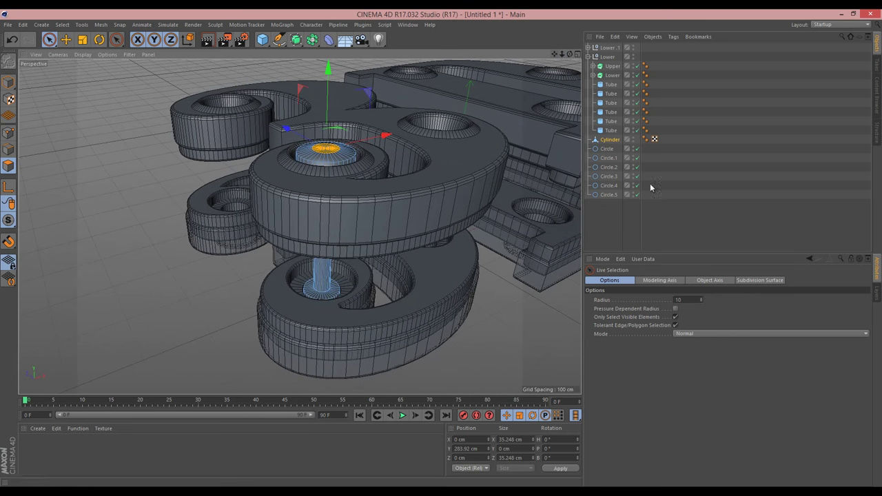
click(612, 141)
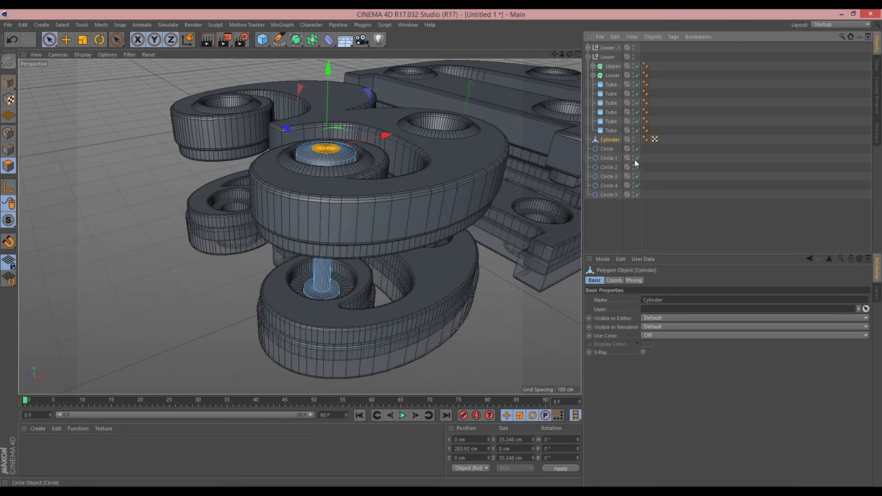
key(ctrl+x)
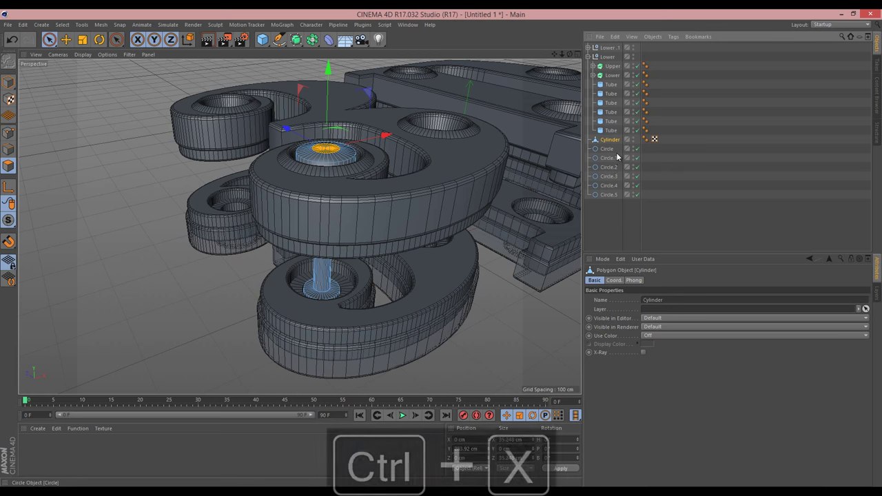
click(8, 25)
click(28, 33)
key(ctrl+v)
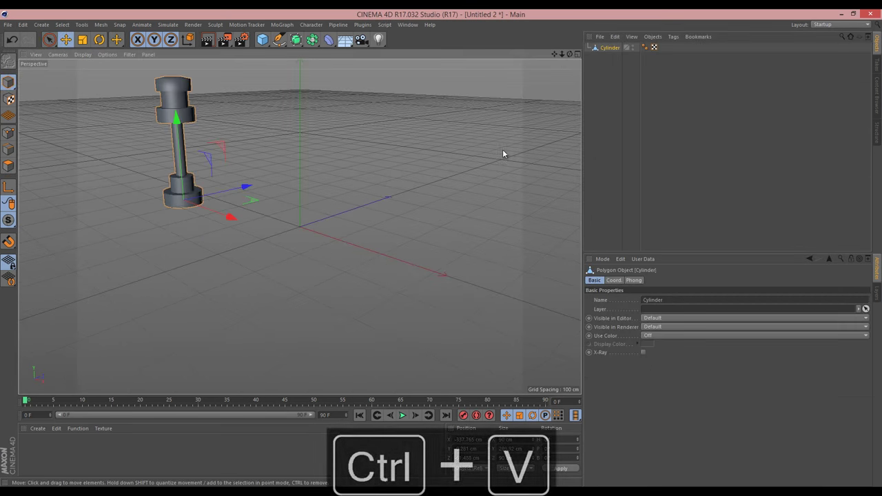
Display the connector with Gouraud Shading (Lines) and set its Phong Angle to 58°.
key(s)
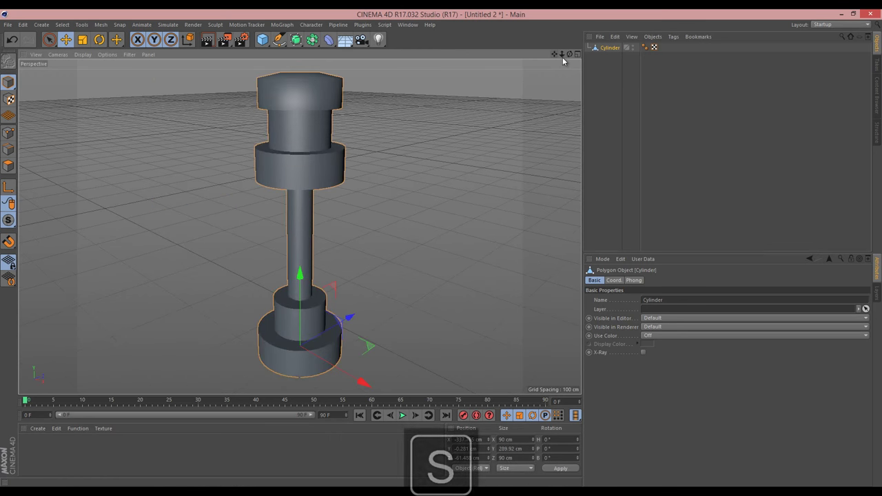
drag(569, 54, 442, 248)
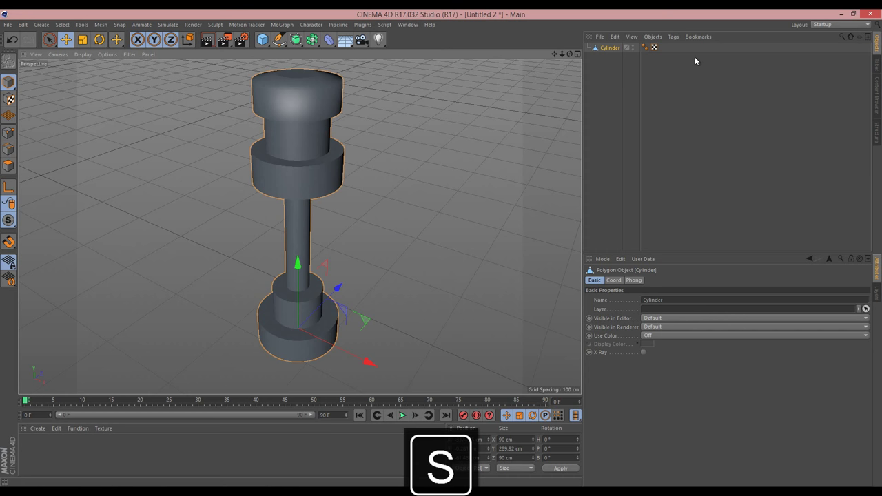
click(645, 47)
click(69, 54)
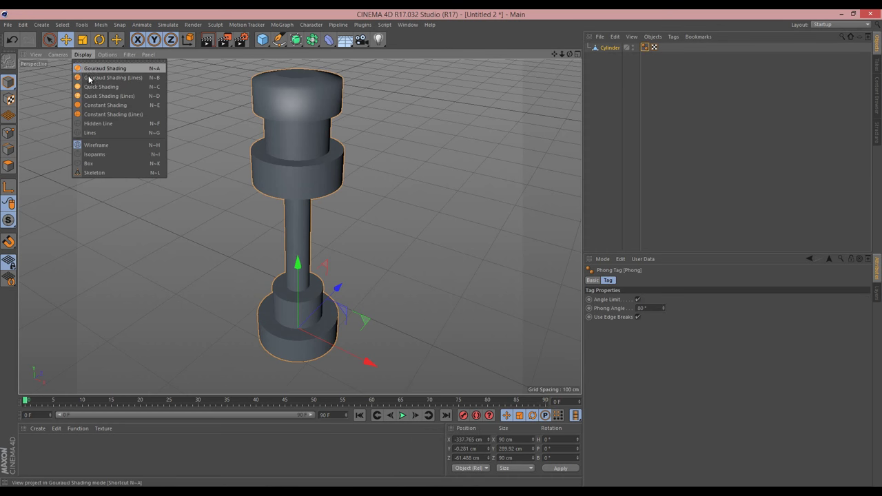
click(103, 78)
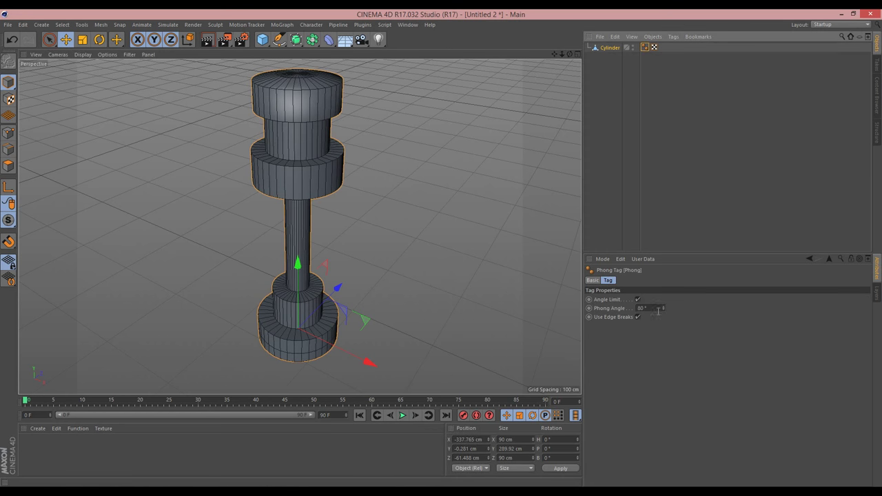
drag(664, 307, 664, 308)
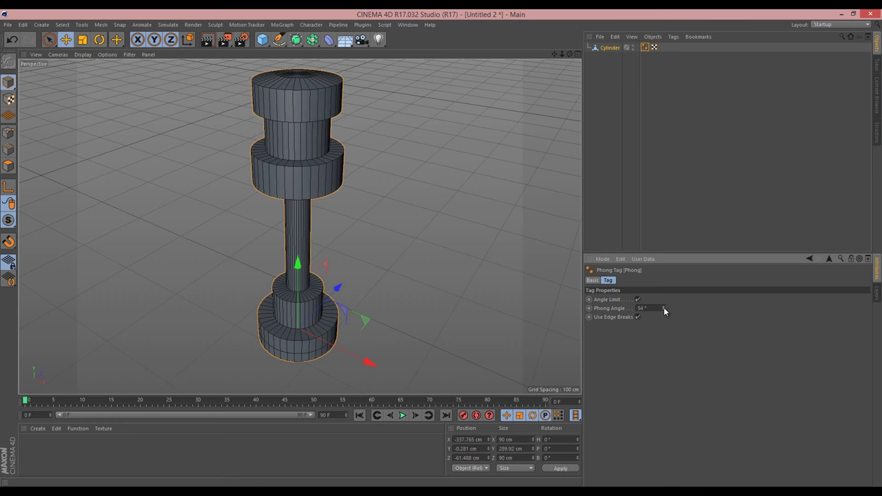
Loop-select the side and top faces of the connector's upper collar and try scaling them down to about 35.5 cm wide.
drag(555, 54, 442, 248)
key(u)
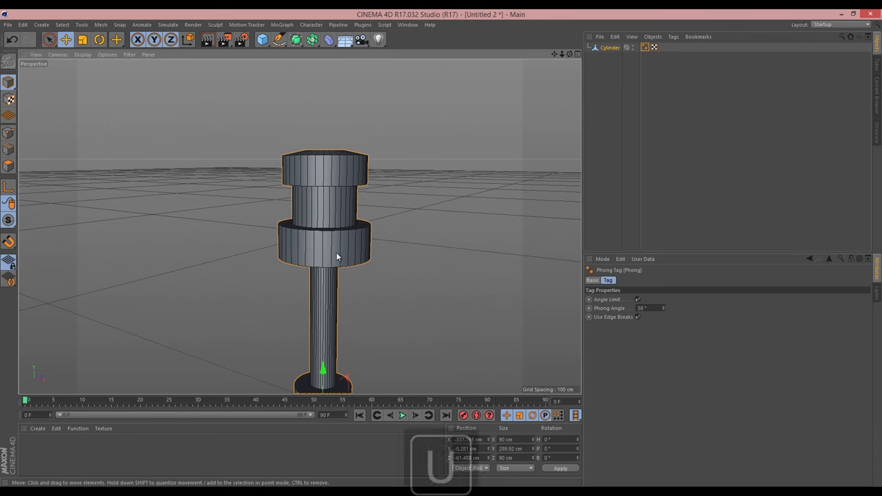
key(l)
click(9, 165)
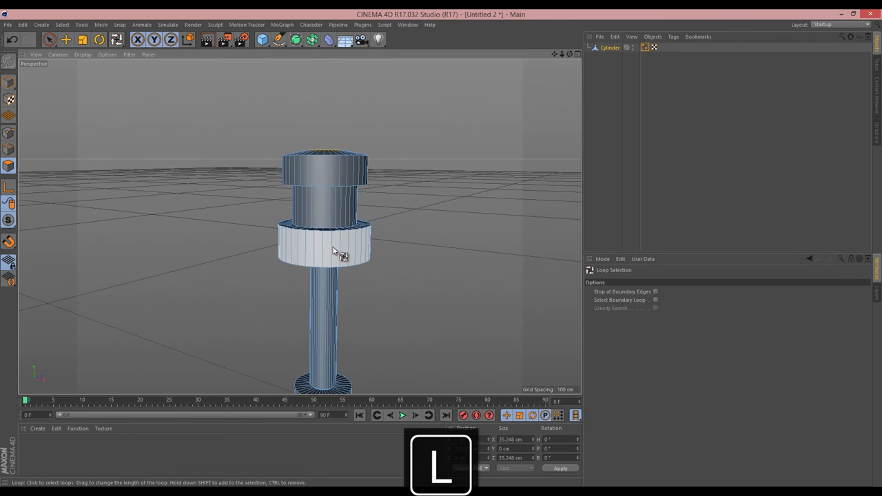
click(358, 250)
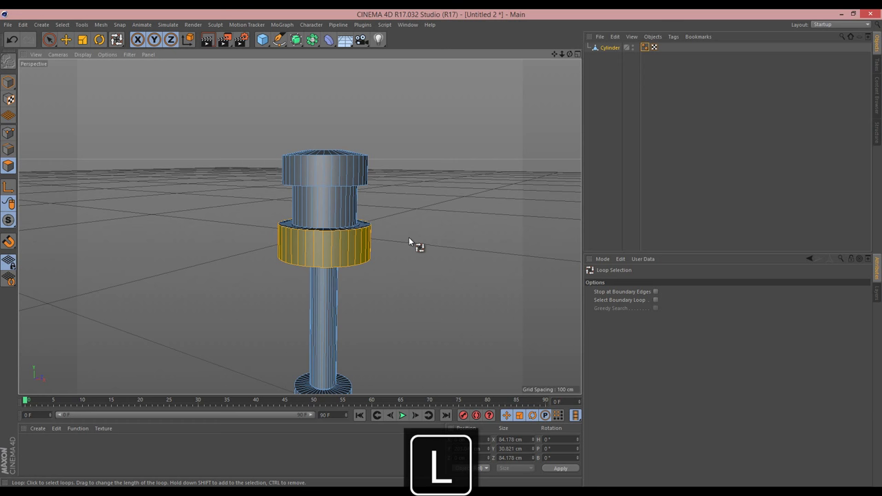
click(397, 254)
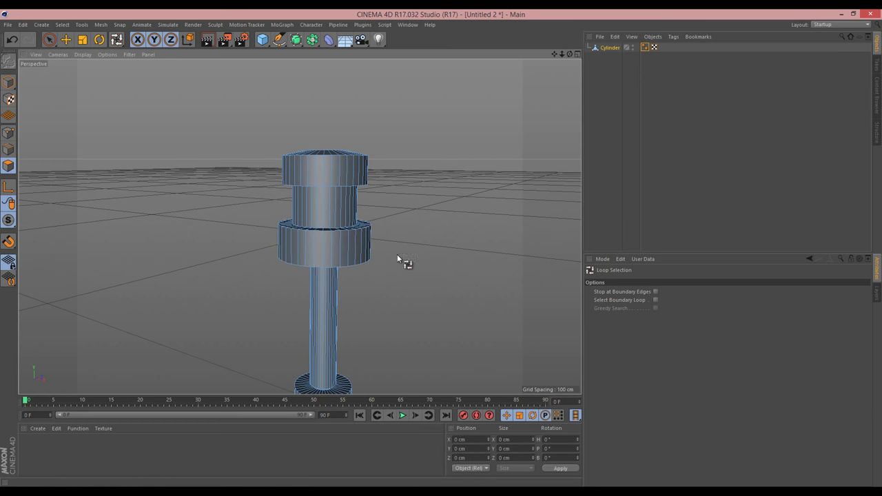
click(364, 231)
click(363, 244)
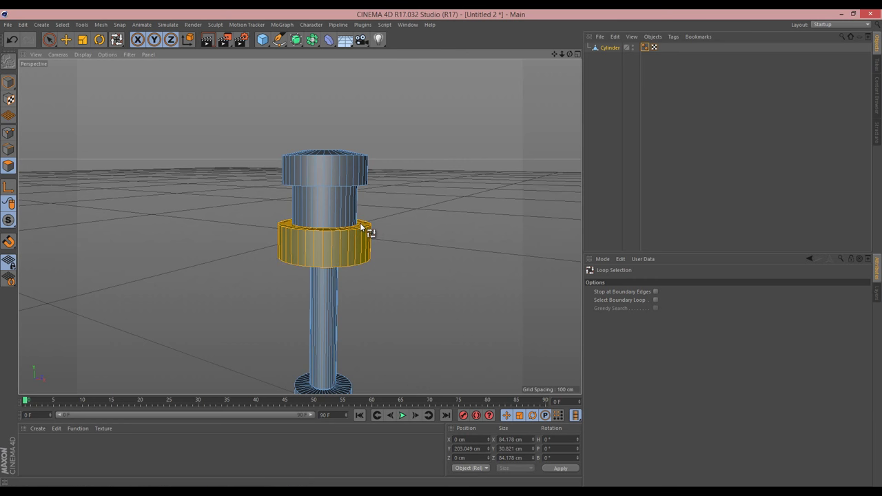
alt+drag(441, 247, 505, 158)
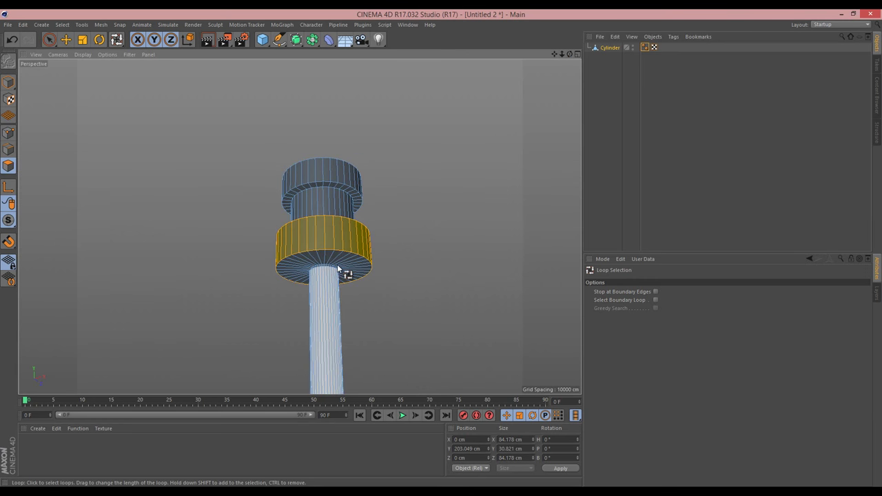
key(t)
drag(437, 227, 290, 296)
mouse_move(569, 54)
mouse_down()
mouse_move(441, 247)
mouse_move(557, 66)
mouse_up()
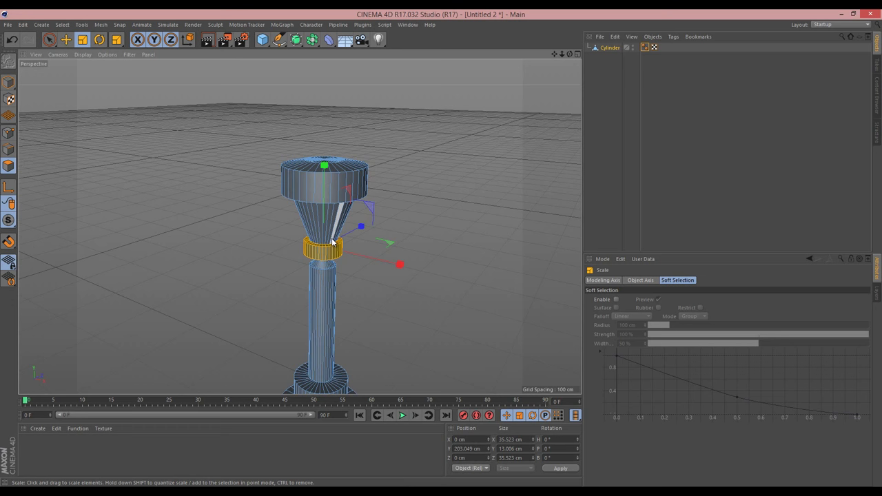
key(ctrl+z)
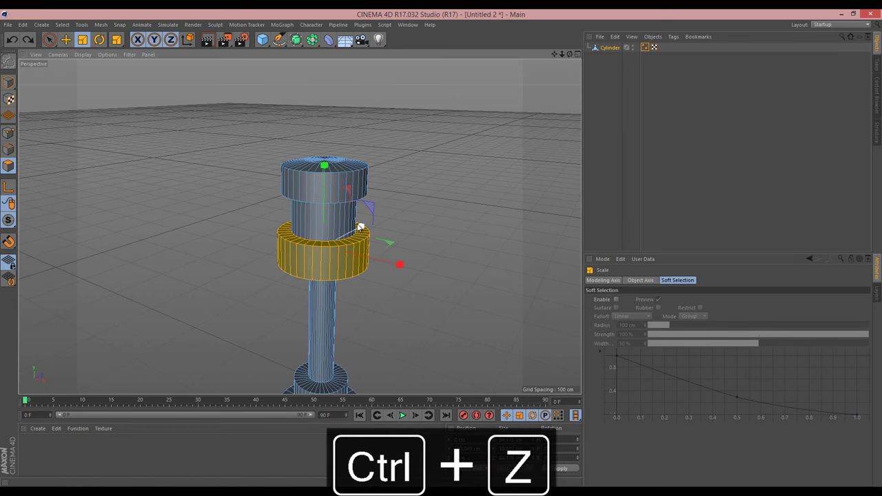
Try deleting the selected faces of the upper collar, then undo the deletion.
key(Delete)
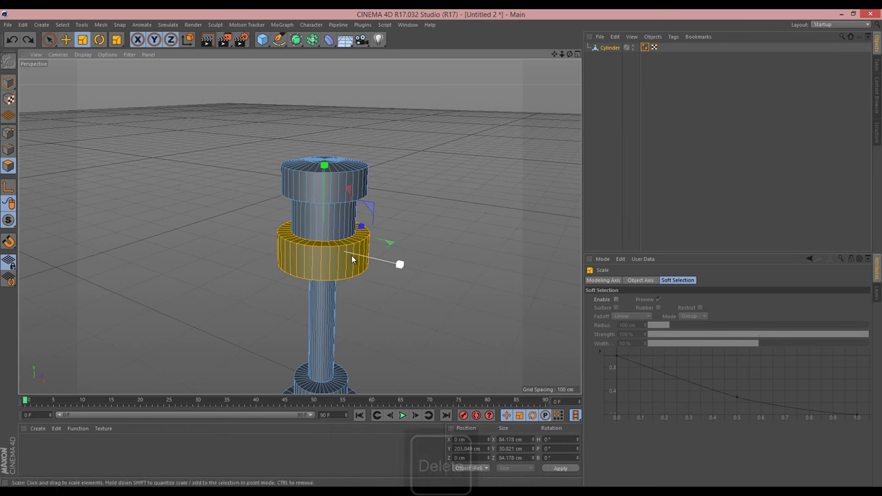
key(Delete)
drag(569, 55, 457, 225)
key(ctrl+z)
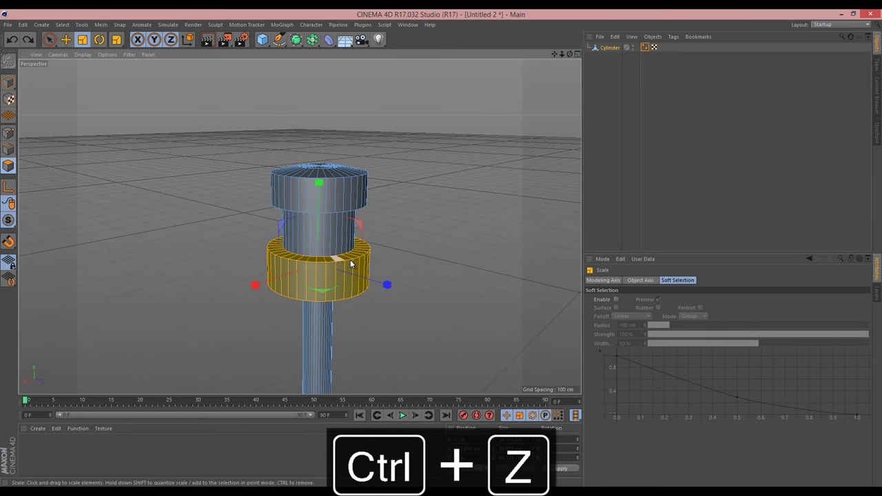
Add a Subdivision Surface as the parent of the Cylinder connector.
drag(559, 54, 441, 252)
drag(556, 53, 441, 248)
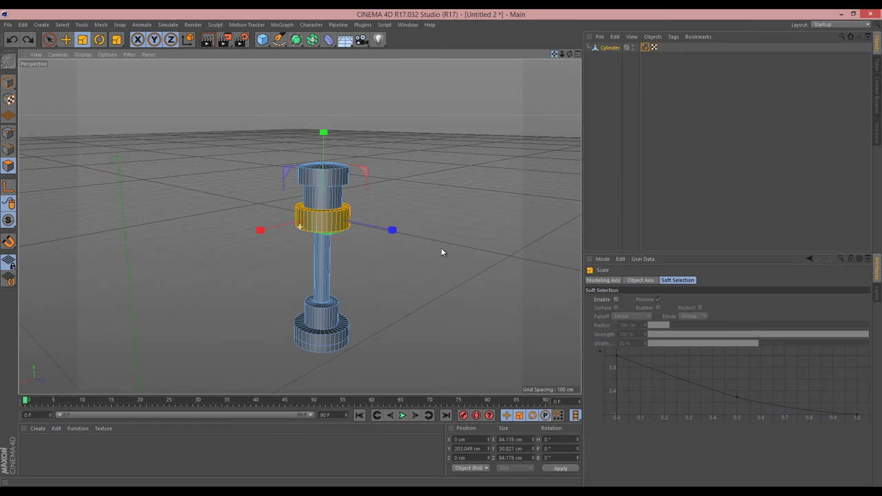
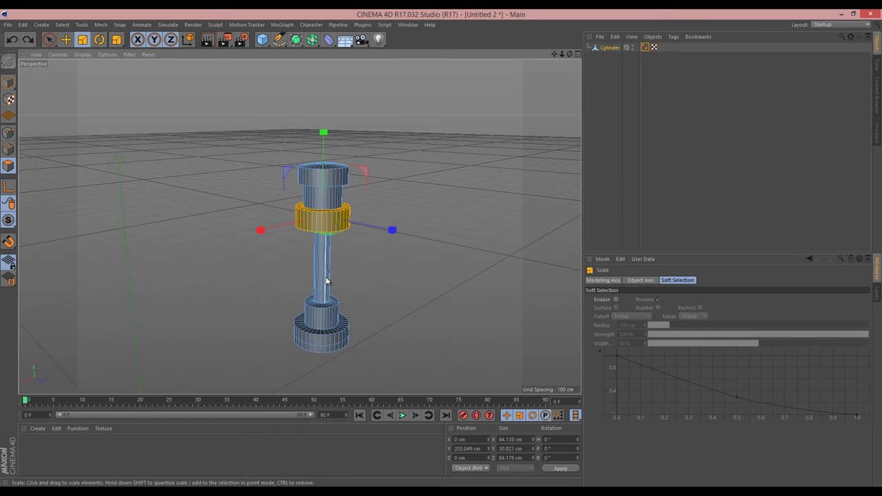
drag(549, 56, 441, 247)
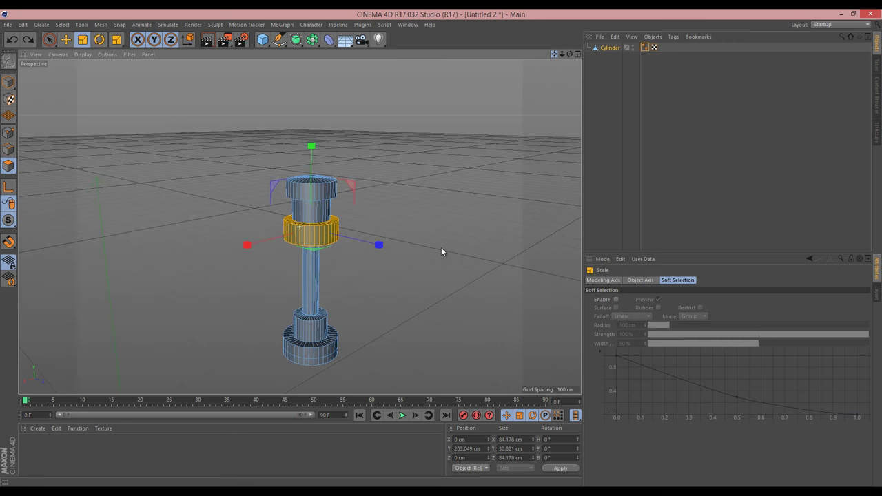
click(610, 121)
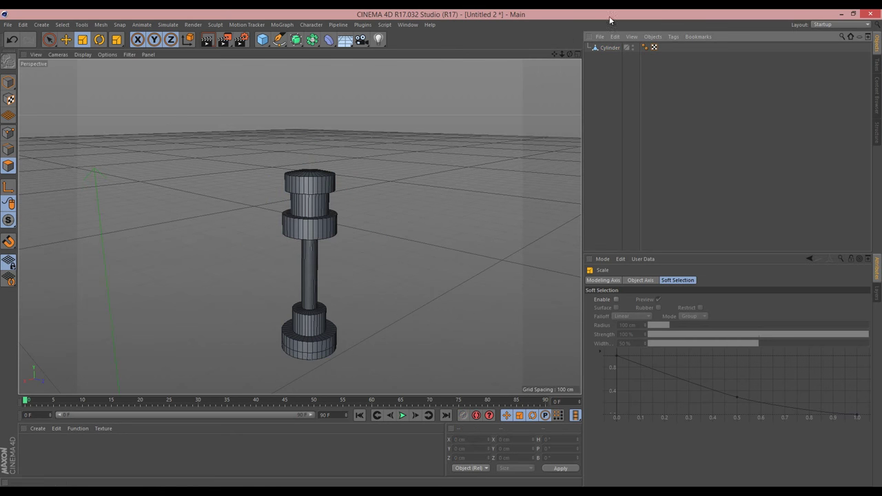
click(609, 48)
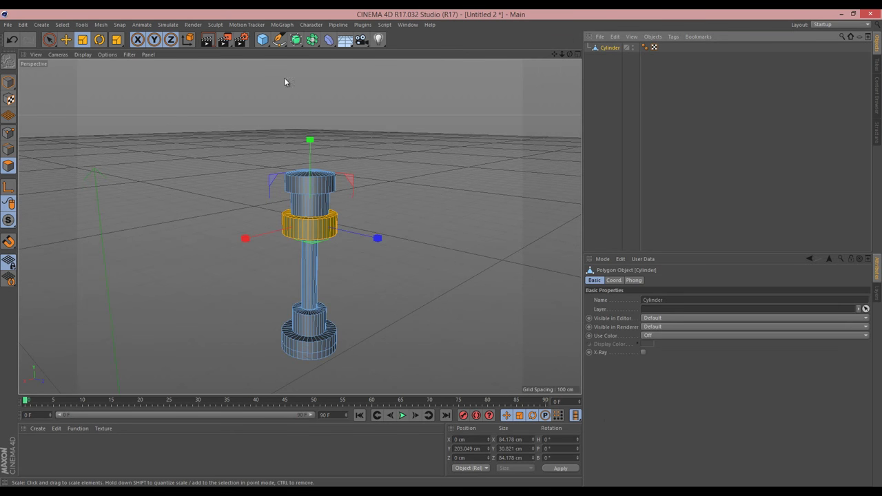
alt+click(296, 40)
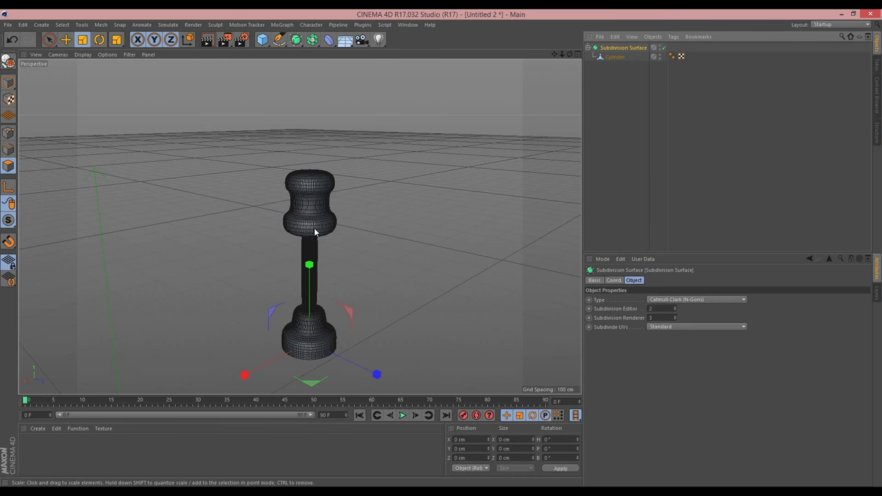
Set the Subdivision Surface's editor subdivision level to 1.
click(622, 85)
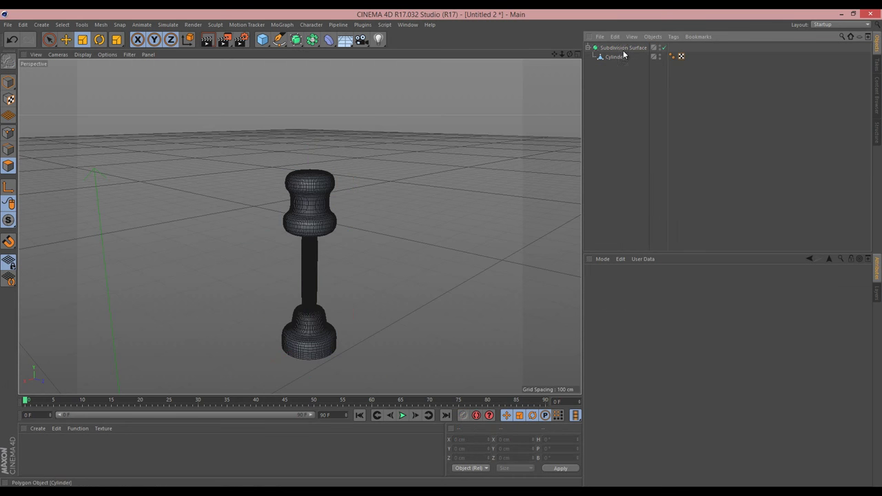
click(623, 49)
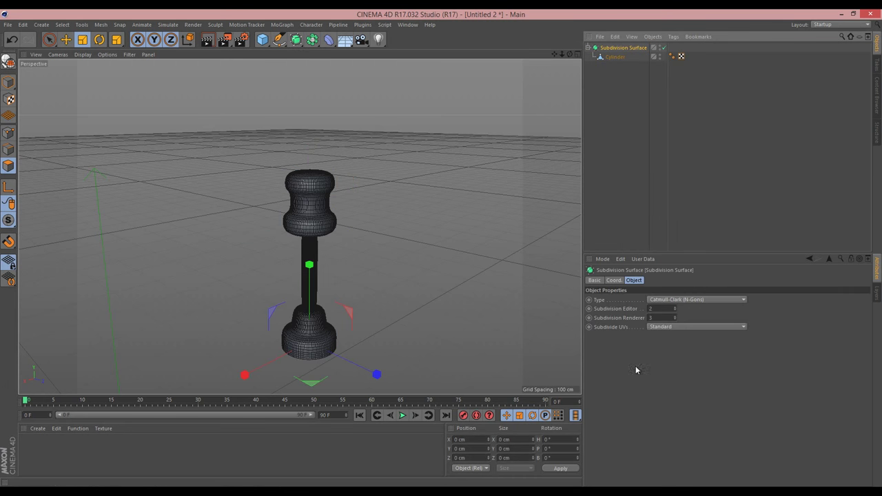
click(667, 308)
key(Down)
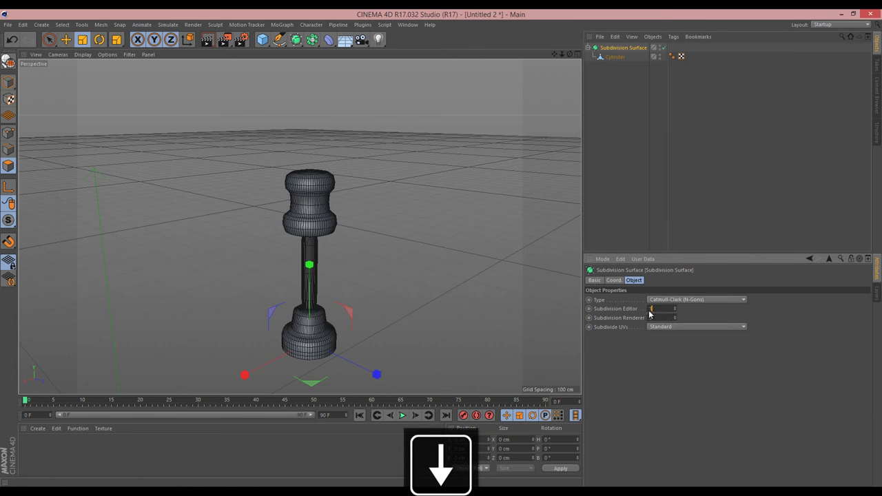
scroll(319, 293, up, 2)
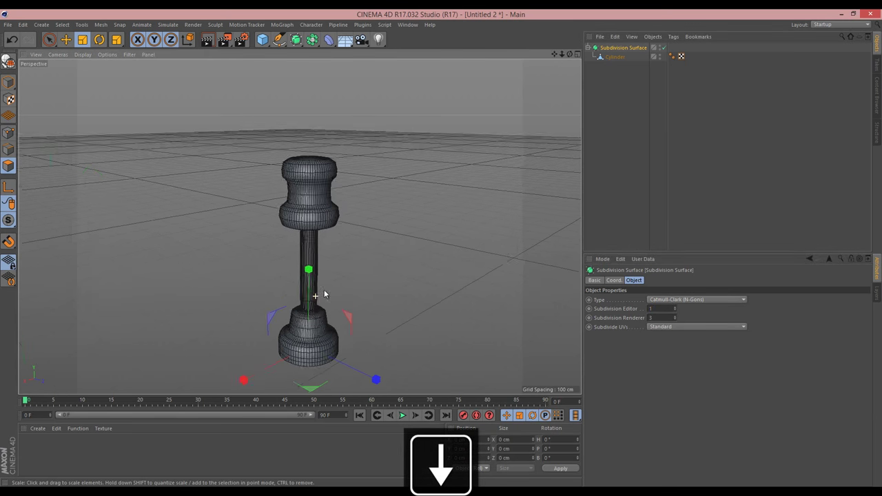
Cut Knife loops into the Cylinder's top cap near its upper and lower rims, using Loop mode with Restrict to Selection off.
click(615, 57)
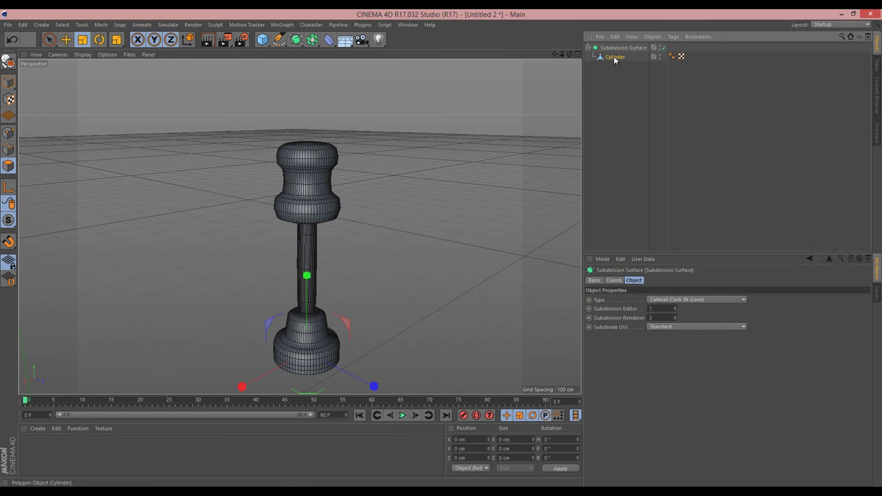
click(341, 214)
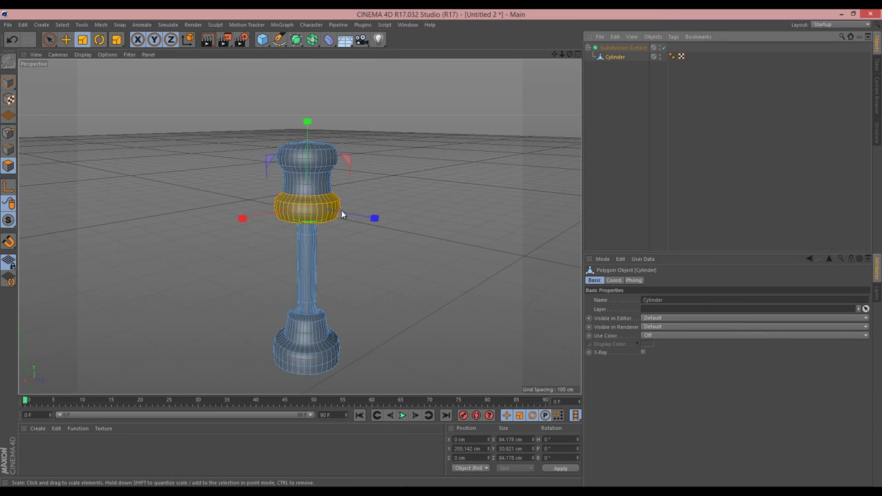
click(8, 150)
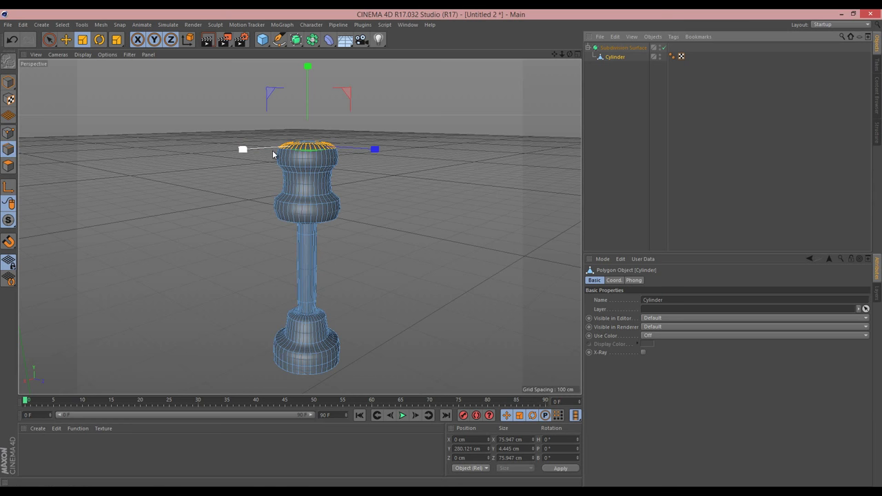
key(k)
click(630, 292)
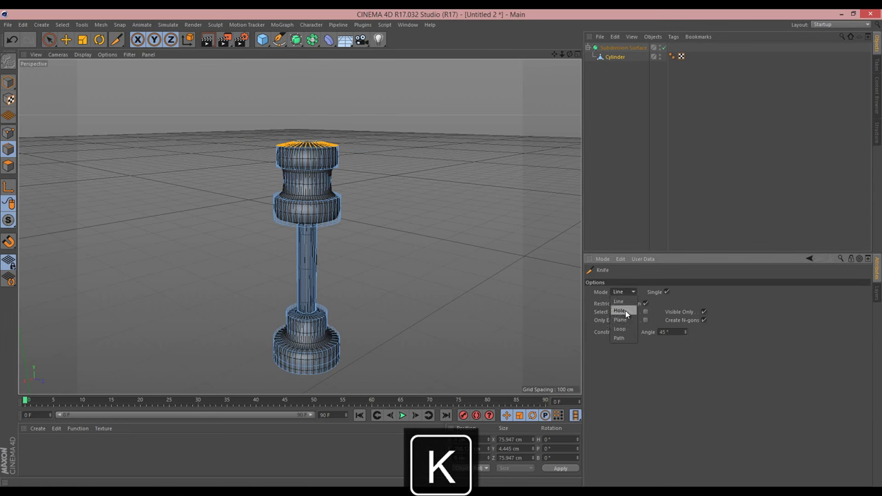
scroll(264, 112, up, 10)
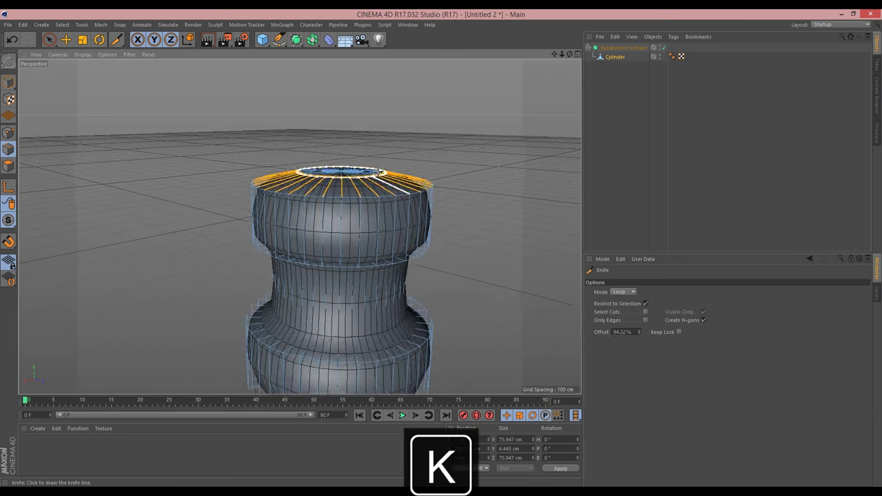
scroll(441, 249, down, 5)
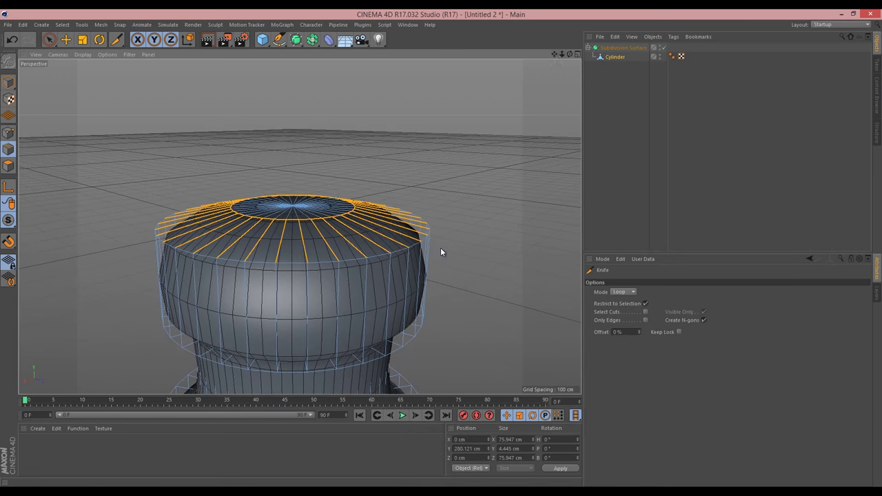
drag(554, 54, 582, 28)
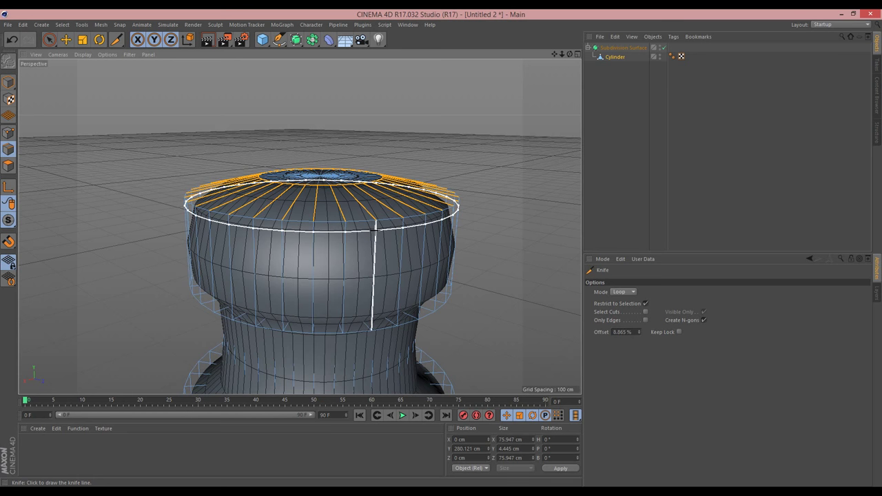
click(645, 304)
click(377, 229)
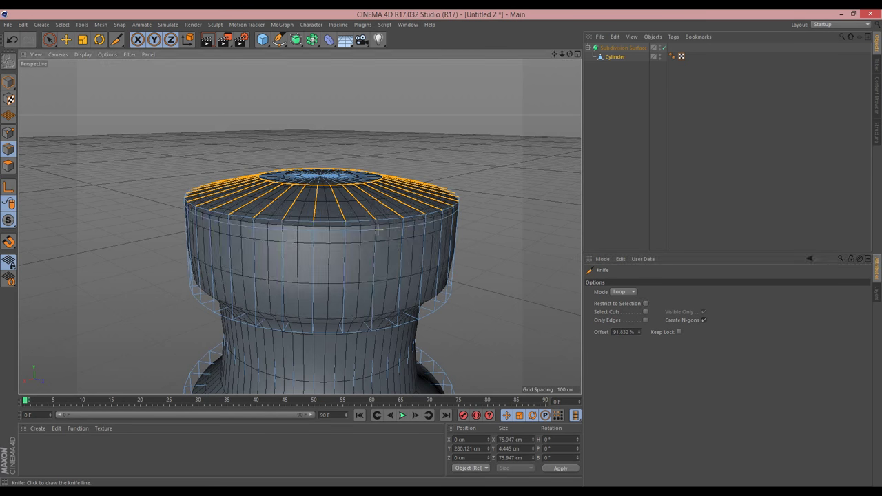
click(343, 328)
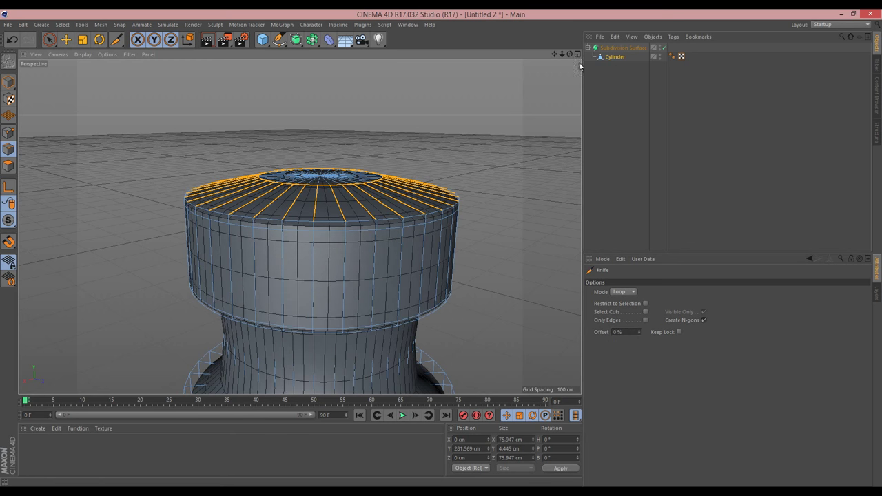
Cut supporting edge loops around the neck below the cap, near its upper and lower ends.
alt+drag(442, 251, 557, 61)
alt+middle_drag(442, 251, 547, 69)
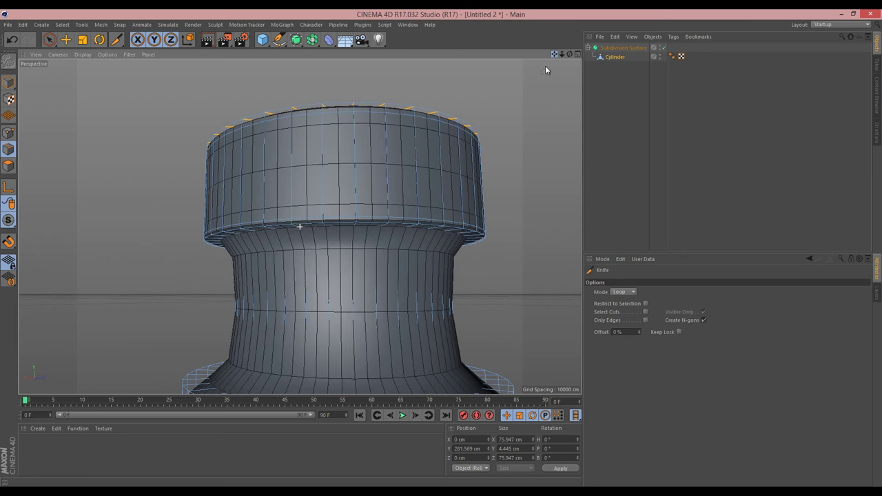
click(414, 235)
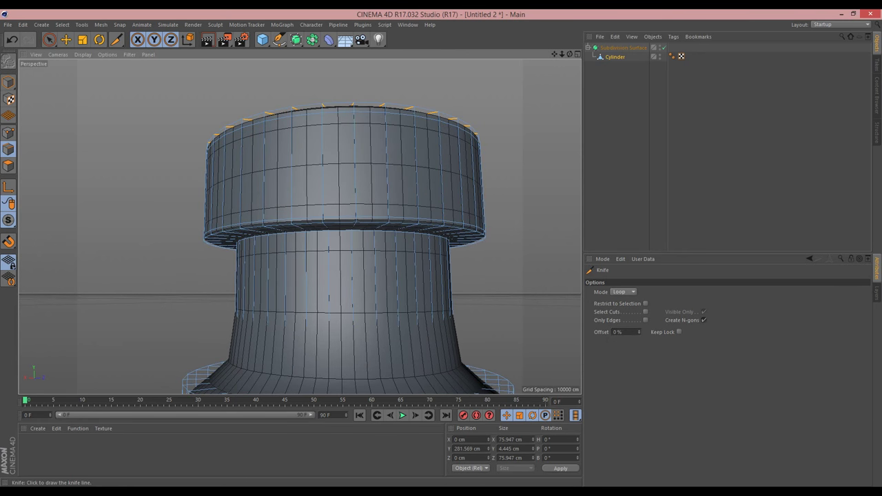
drag(568, 54, 442, 251)
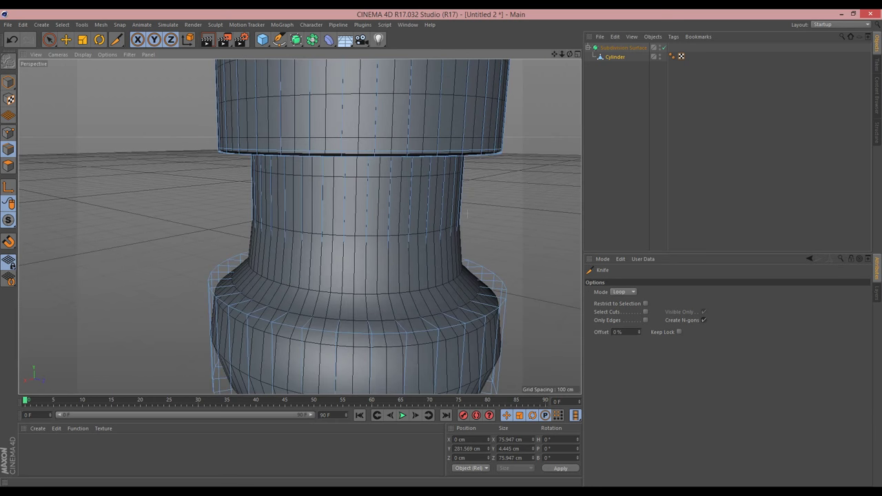
click(390, 300)
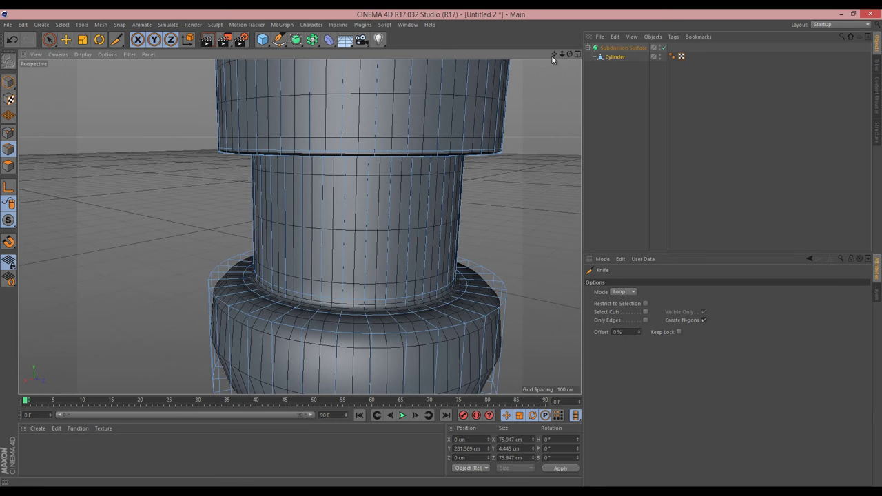
Cut supporting edge loops around the collar below the neck, close to its upper and lower rims.
drag(549, 56, 441, 248)
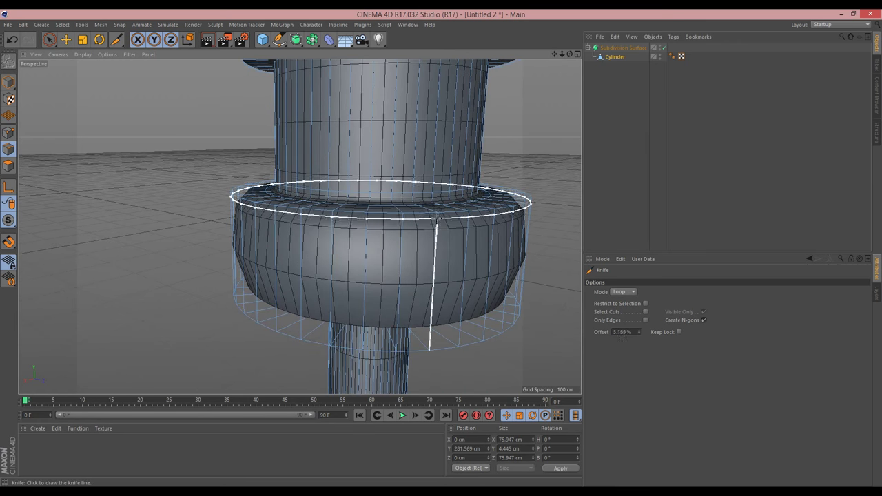
click(434, 215)
click(429, 336)
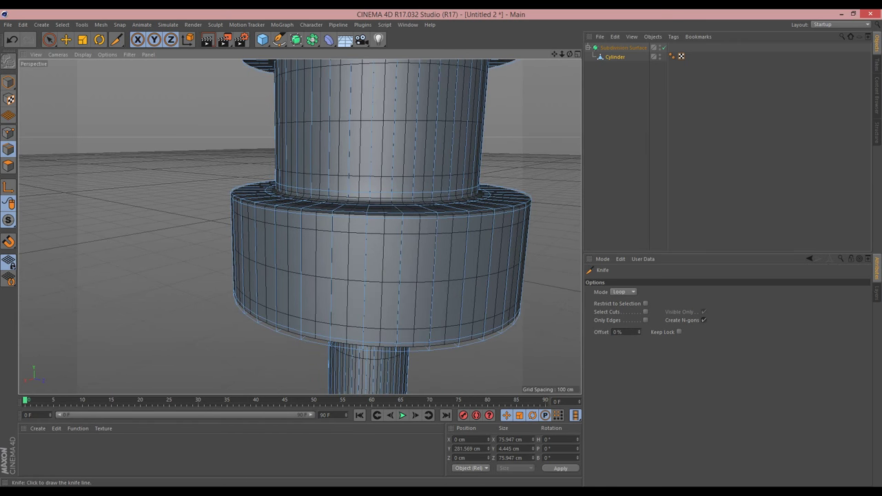
Set the Subdivision Surface's editor subdivision level to 2.
drag(441, 246, 441, 248)
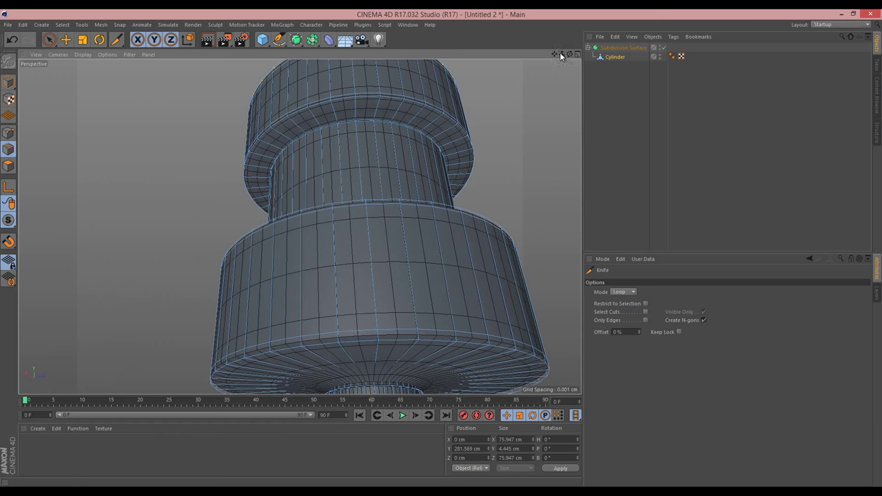
drag(554, 54, 437, 253)
click(614, 48)
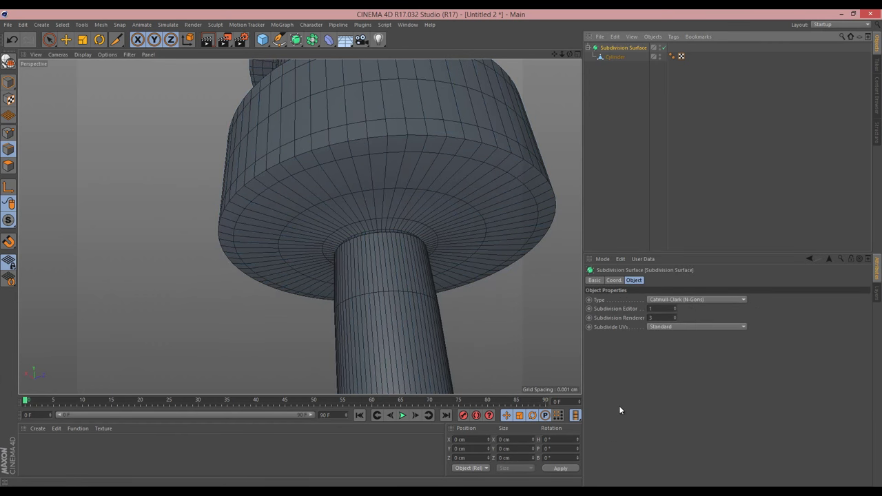
key(Up)
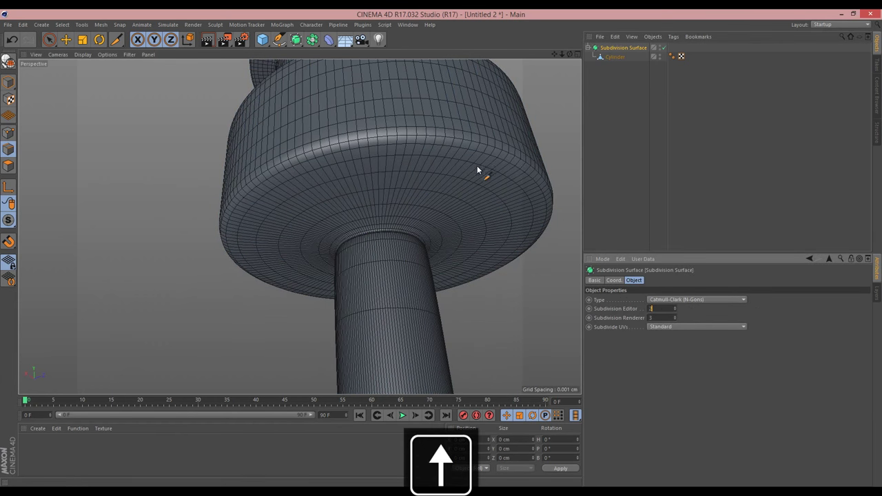
key(Up)
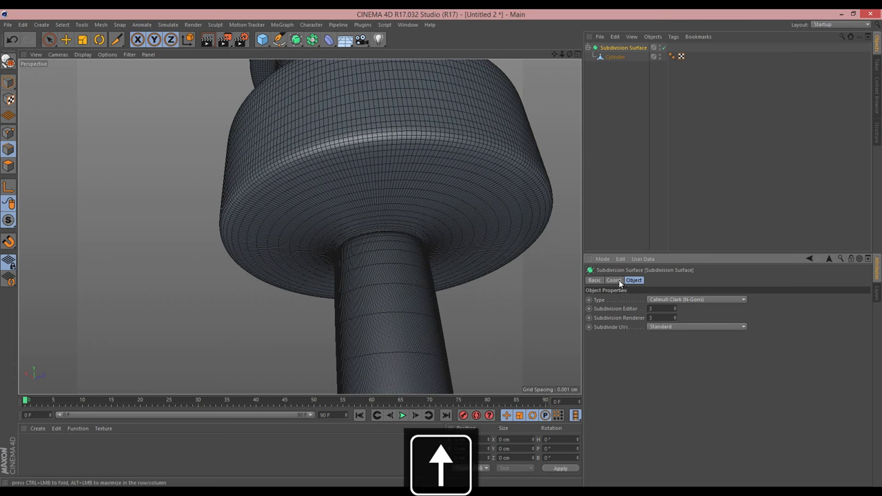
key(Up)
key(Down)
key(Down)
key(Down)
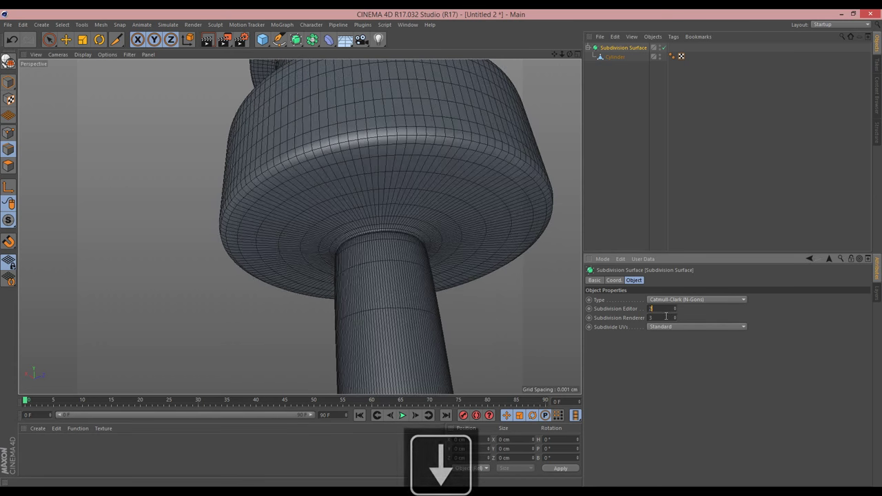
key(Up)
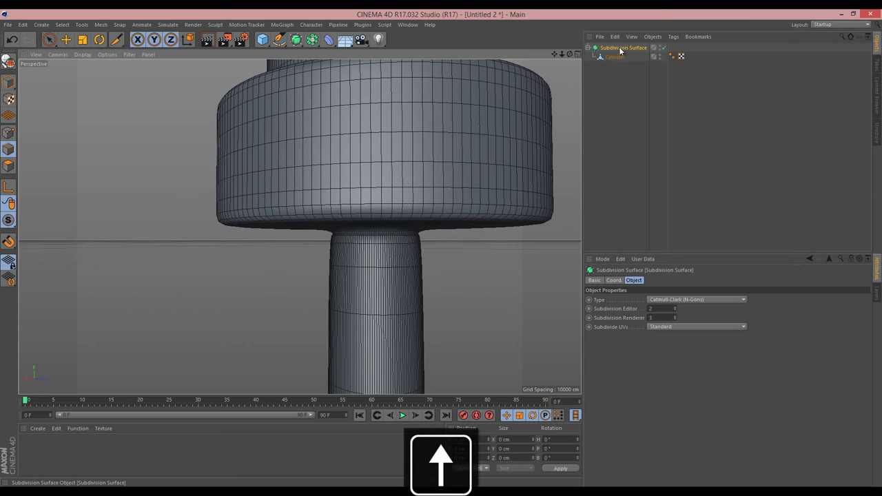
Cut supporting Knife loops around the Cylinder's long thin stem, close to its upper and lower ends.
click(614, 56)
key(k)
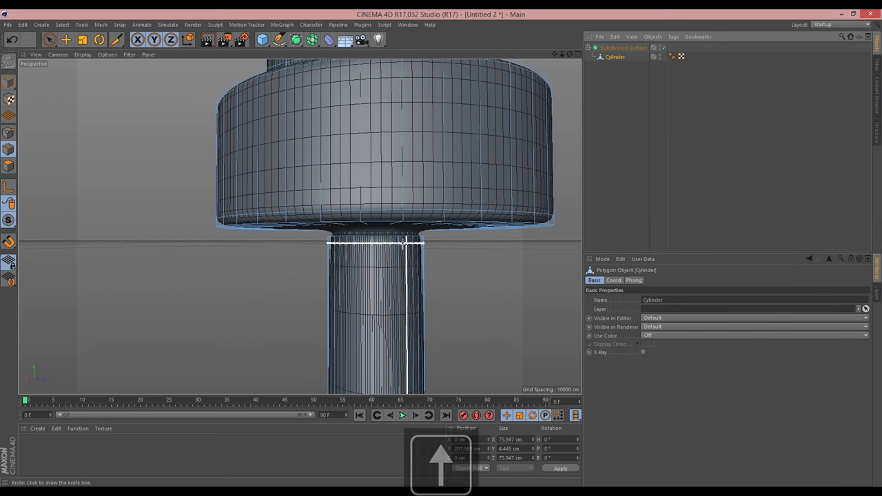
click(400, 228)
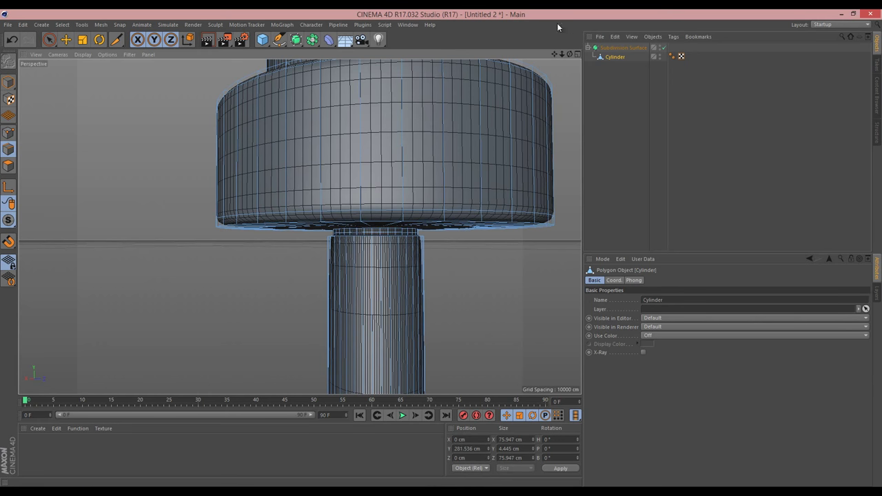
drag(553, 55, 441, 248)
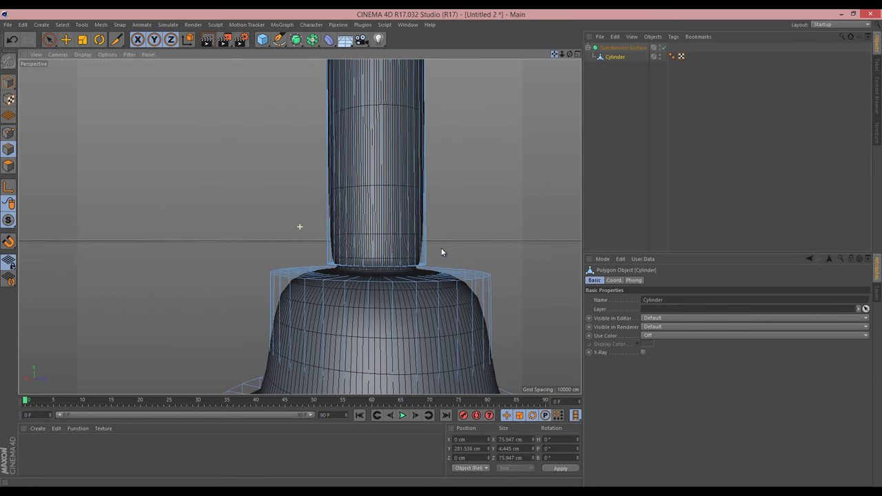
click(411, 263)
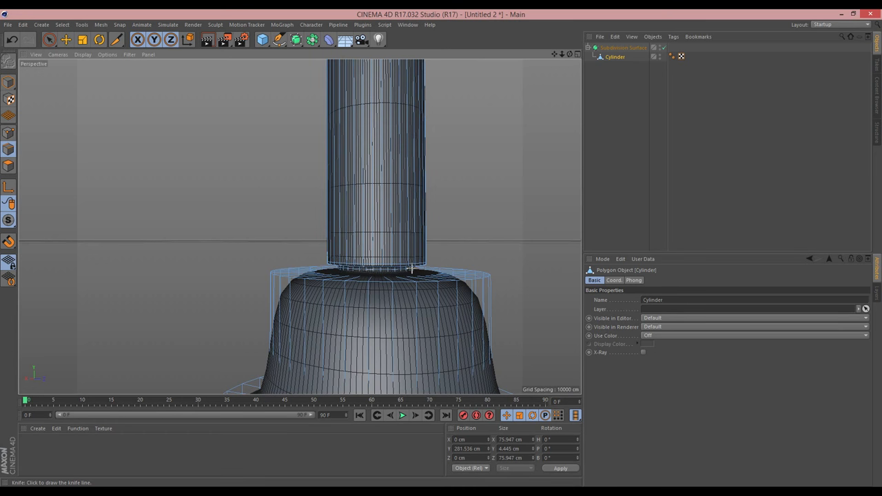
Cut supporting edge loops at the upper and lower ends of the small collar beneath the stem and around the wide base's upper rim.
click(411, 275)
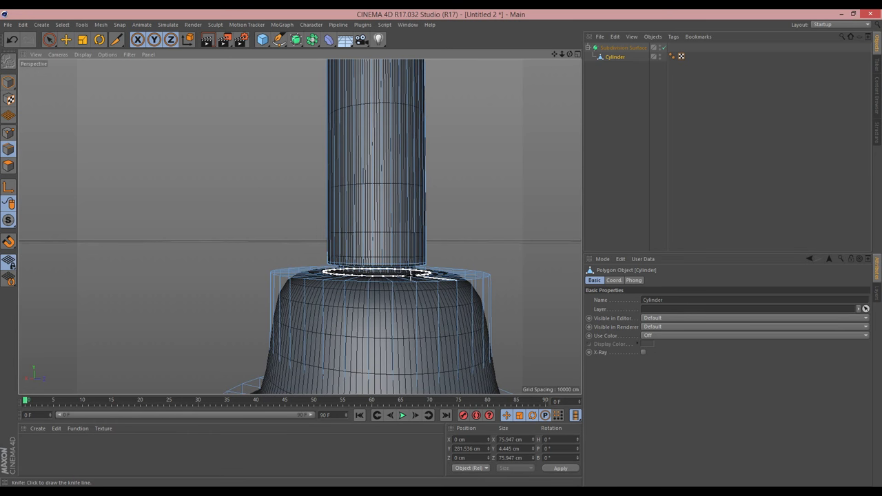
click(416, 290)
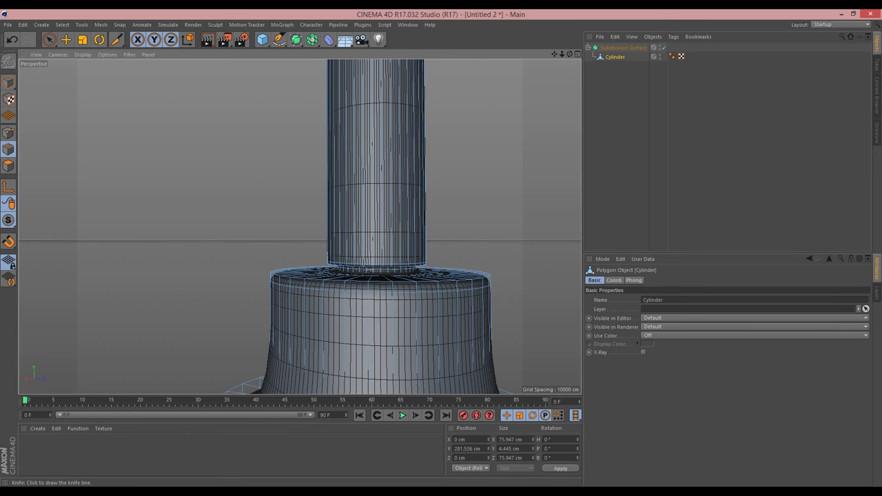
drag(554, 53, 440, 248)
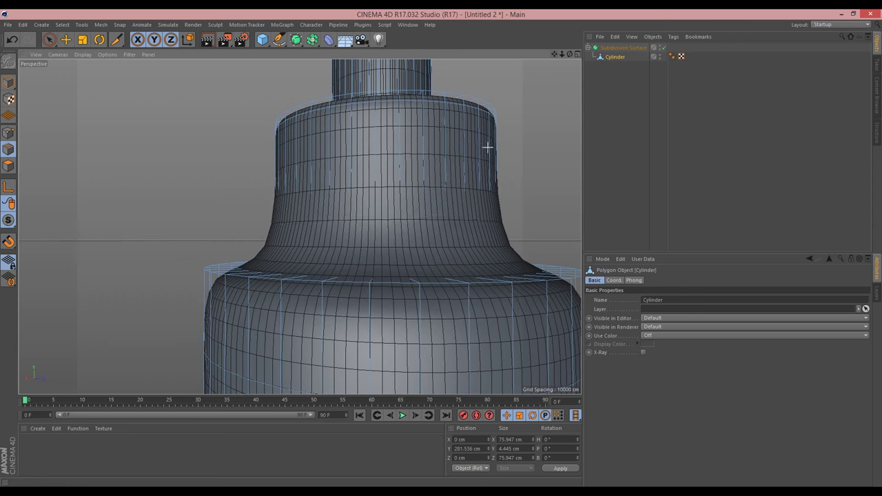
click(425, 275)
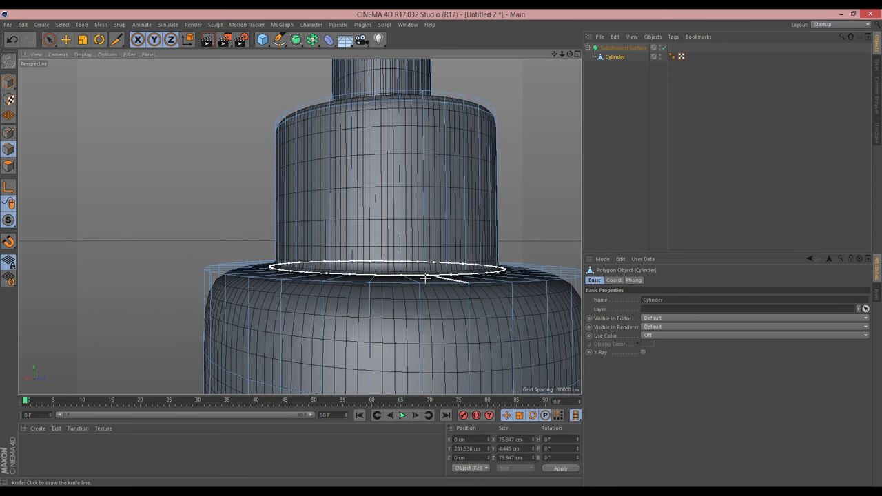
click(426, 275)
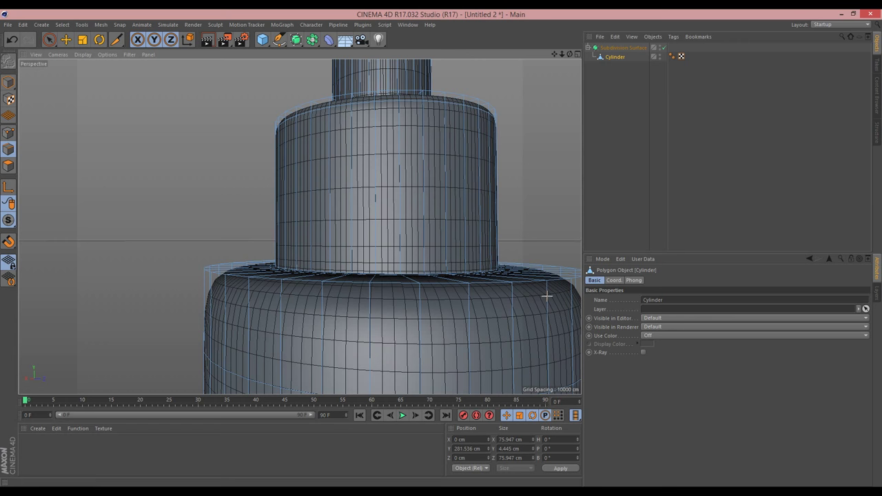
click(504, 292)
Select the edge loop around the bottom rim of the Cylinder's wide base with Loop Selection.
drag(554, 55, 441, 247)
click(11, 156)
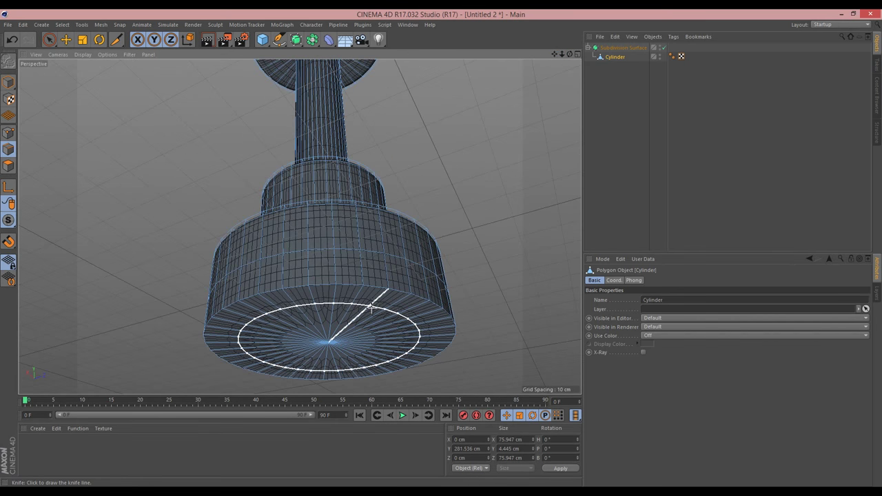
right_click(370, 289)
key(l)
click(368, 289)
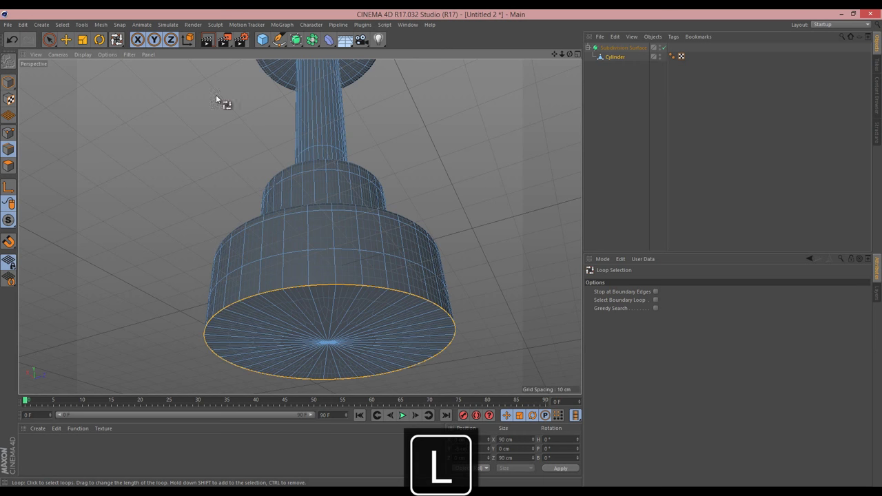
Try to bevel the selected bottom rim with an offset of about 7.93 cm, and undo it.
click(107, 27)
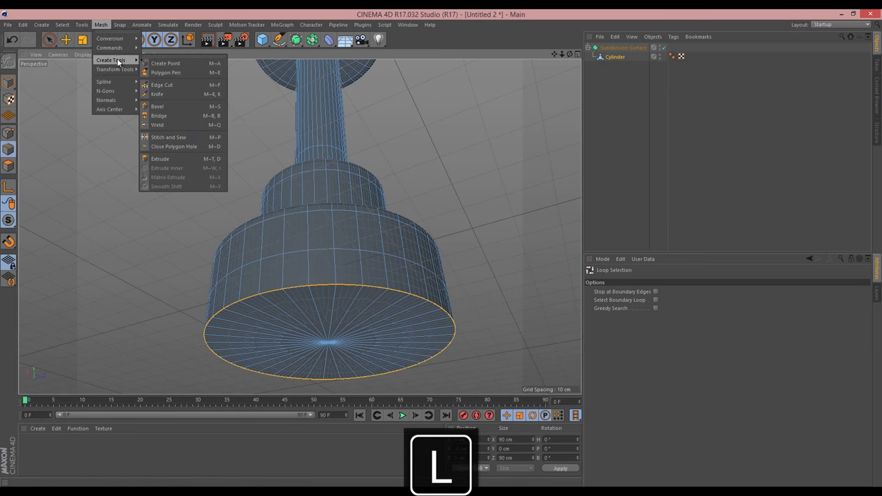
click(101, 28)
click(117, 40)
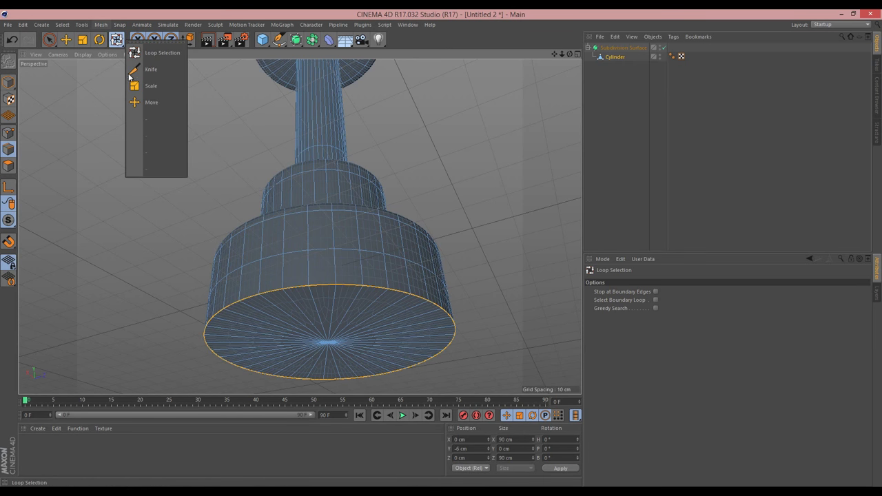
click(100, 25)
mouse_move(117, 60)
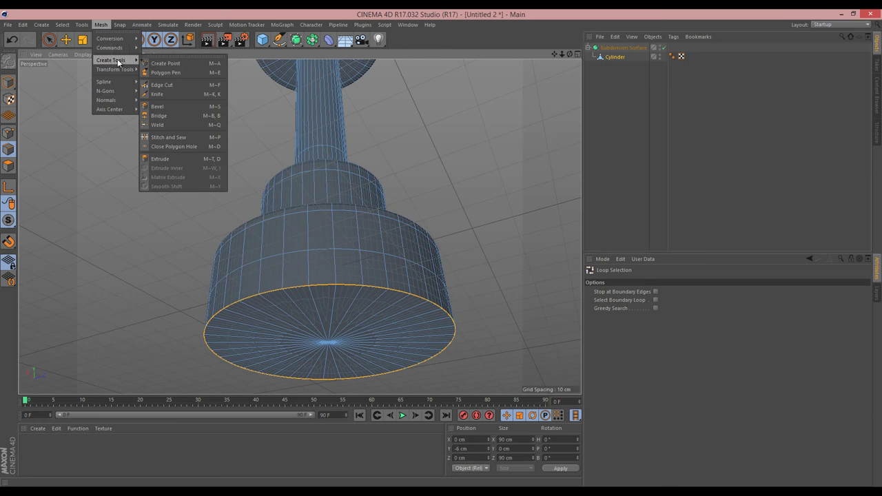
click(167, 107)
scroll(484, 308, up, 4)
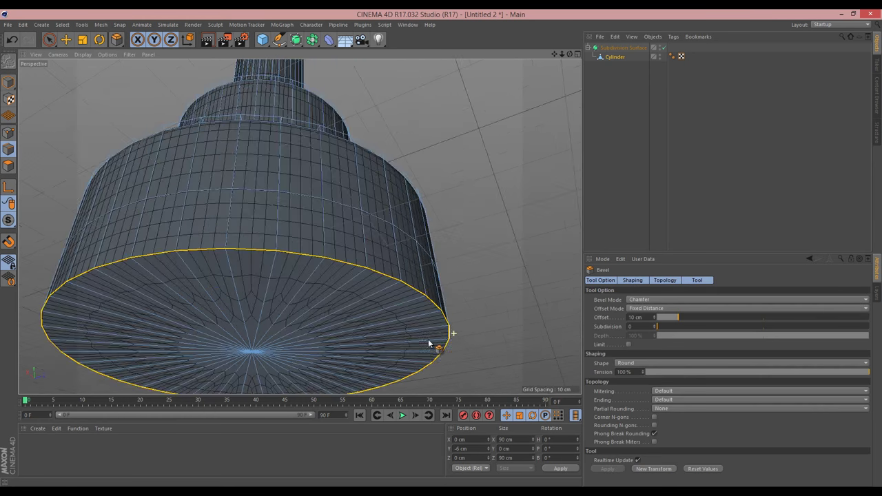
drag(481, 307, 442, 254)
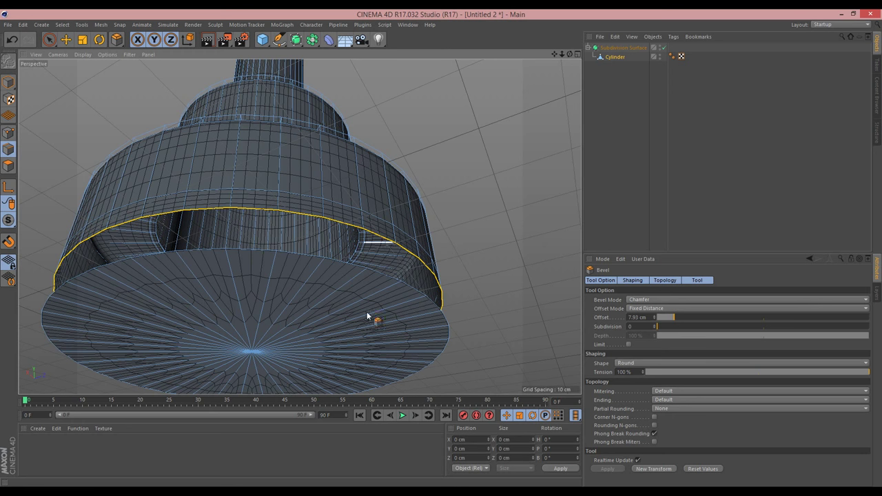
key(ctrl+z)
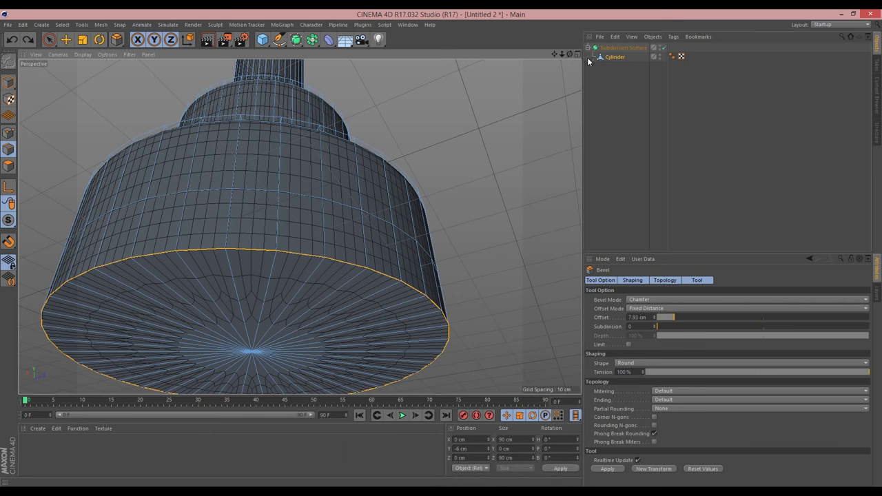
Disable the Subdivision Surface and bevel the selected bottom rim loop of the Cylinder.
click(630, 49)
click(665, 47)
click(665, 48)
click(665, 47)
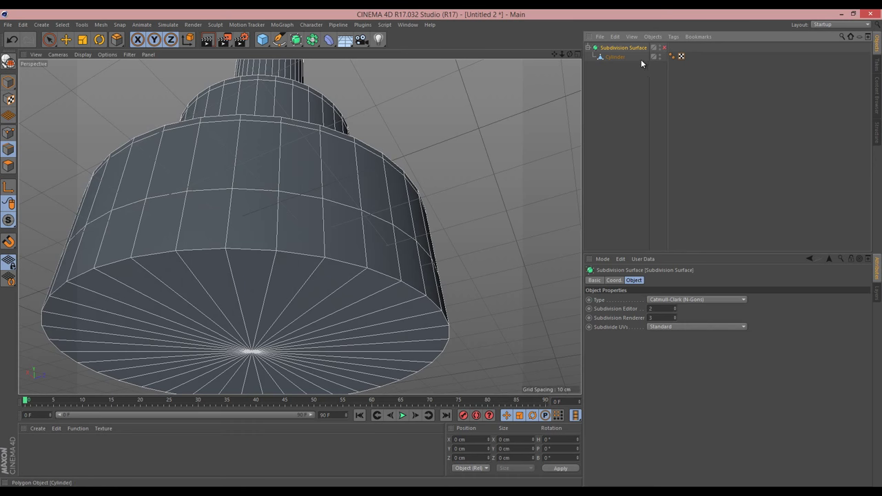
click(640, 57)
drag(547, 265, 513, 239)
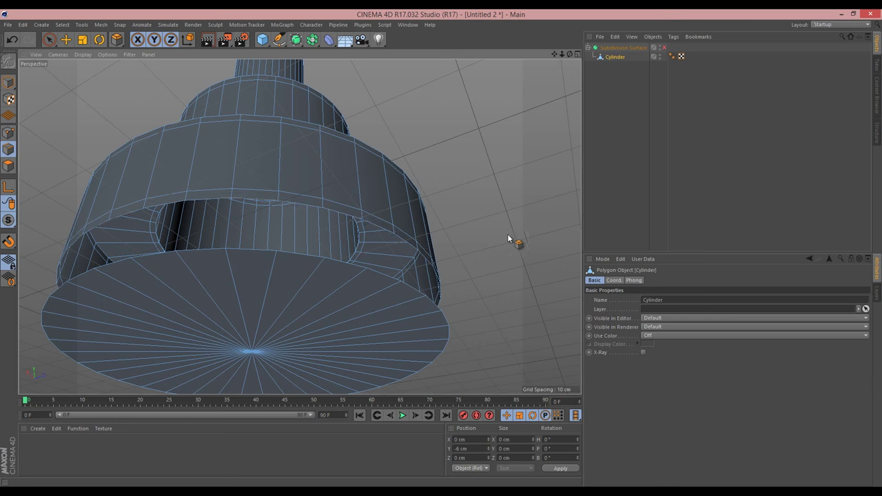
Undo the recent edge edits at the cylinder's base, back to the wall meeting the bottom cap.
key(ctrl+z)
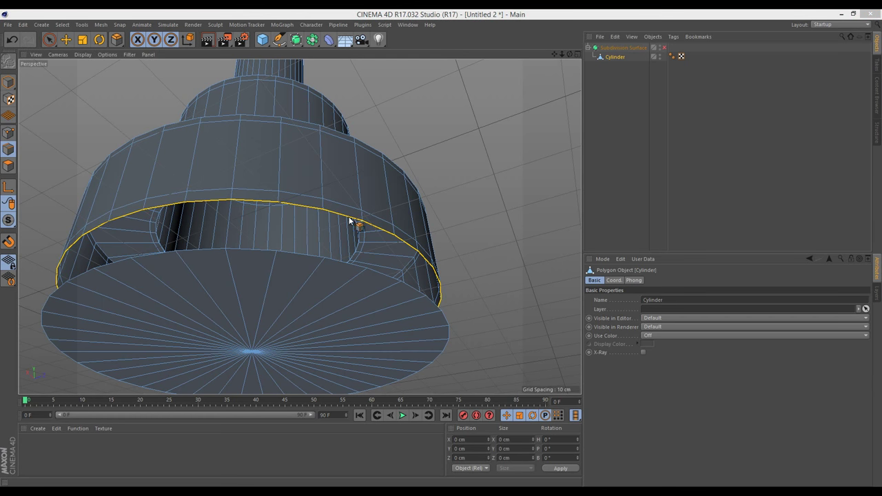
key(ctrl+z)
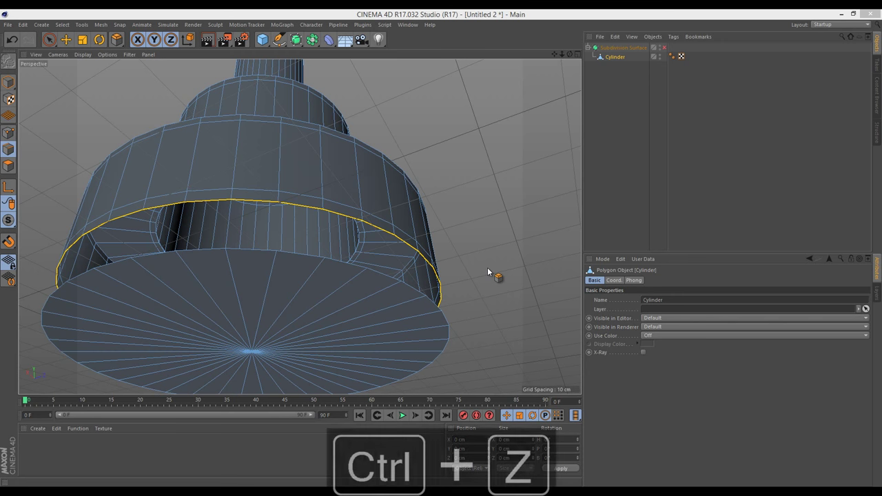
click(638, 153)
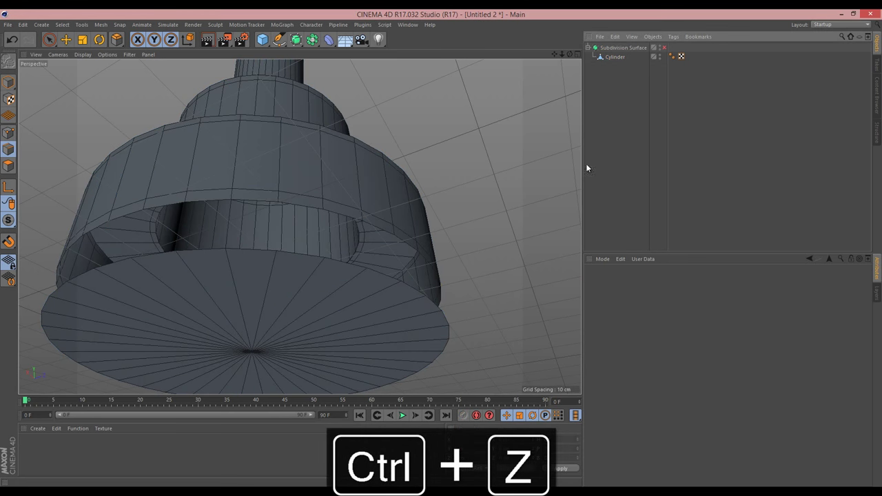
key(ctrl+z)
key(ctrl+z)
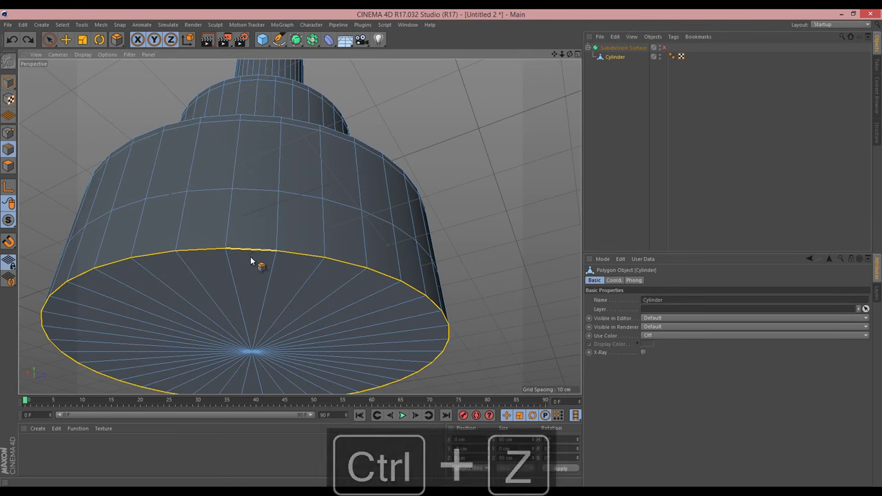
Select all bottom cap polygons, lower them to about Y -6.68 cm and scale them to about 87.84 cm across.
click(8, 166)
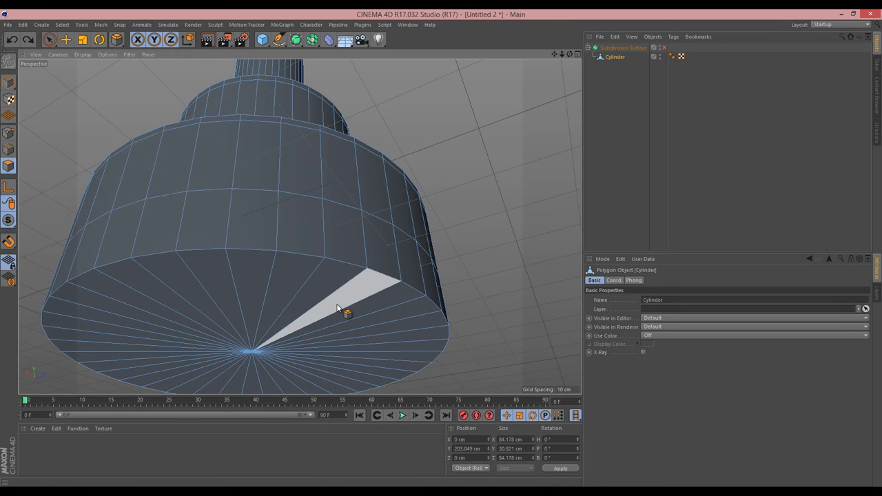
click(48, 39)
mouse_move(246, 305)
mouse_down()
mouse_move(232, 285)
mouse_move(262, 320)
mouse_up()
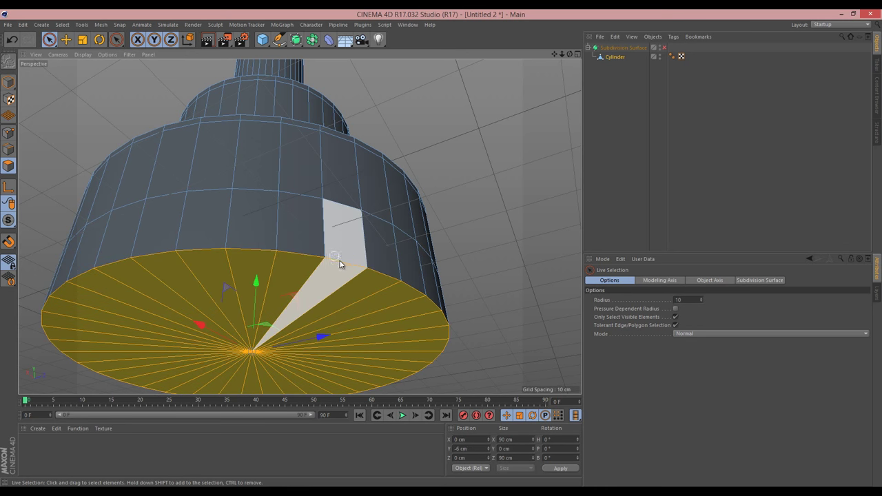
mouse_move(255, 287)
mouse_down()
mouse_move(253, 324)
mouse_move(253, 259)
mouse_move(253, 298)
mouse_move(251, 289)
mouse_up()
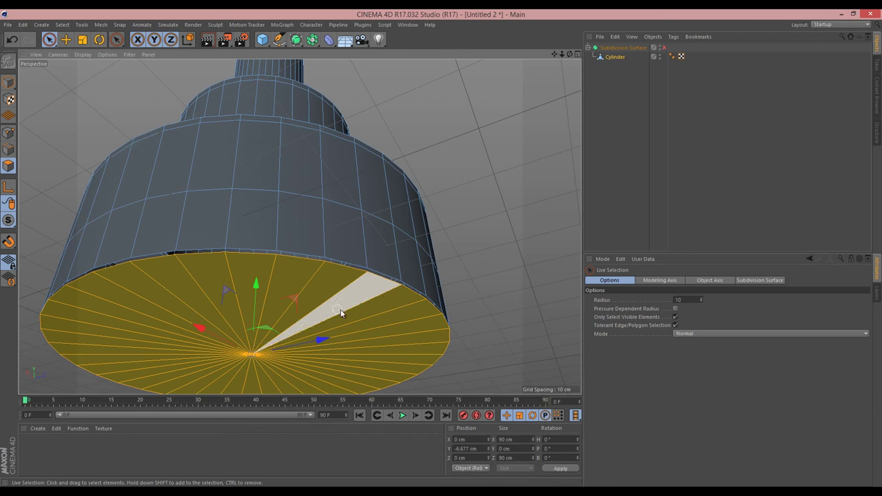
key(t)
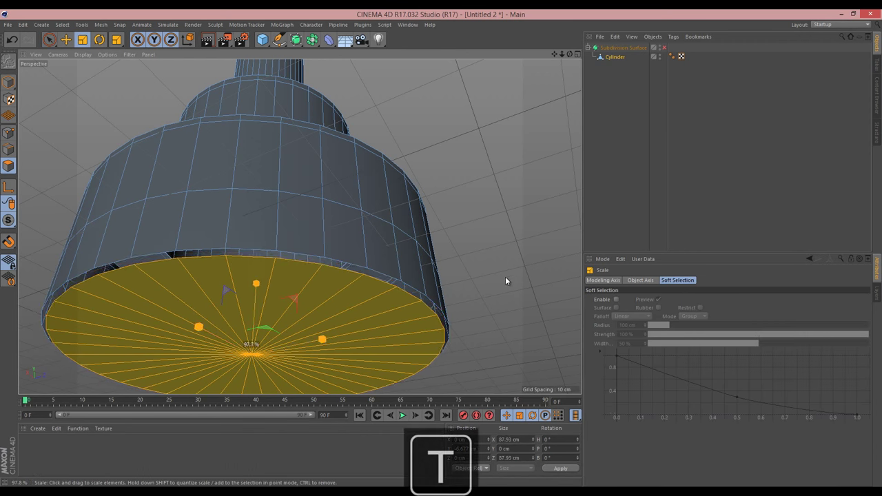
drag(504, 277, 463, 288)
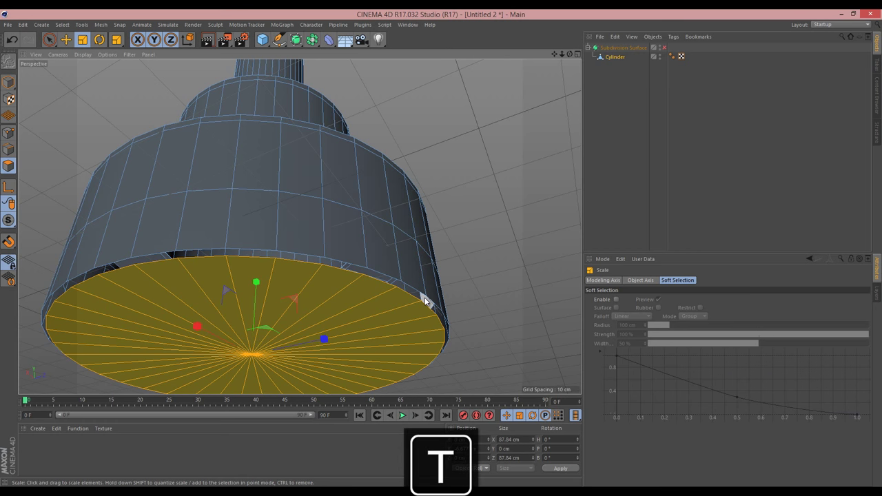
In edge mode, use Bridge to join one edge of the wall's lower rim to the matching edge of the bottom cap.
click(8, 149)
click(256, 252)
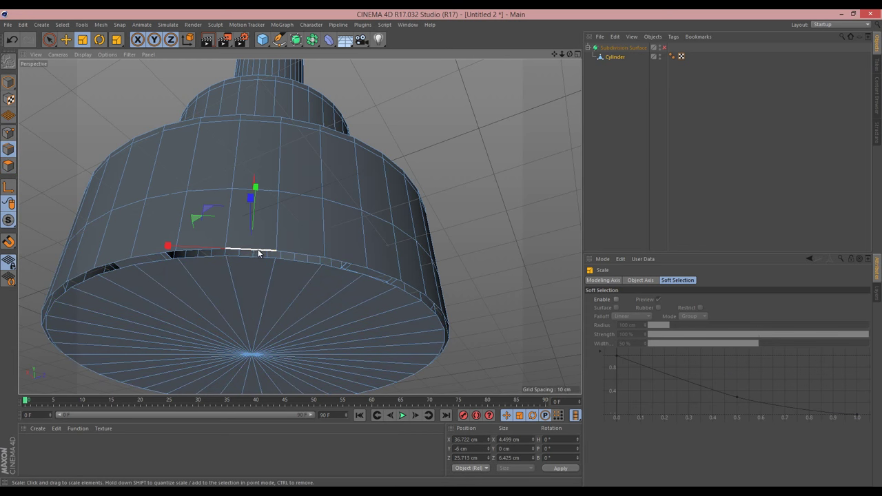
right_click(259, 253)
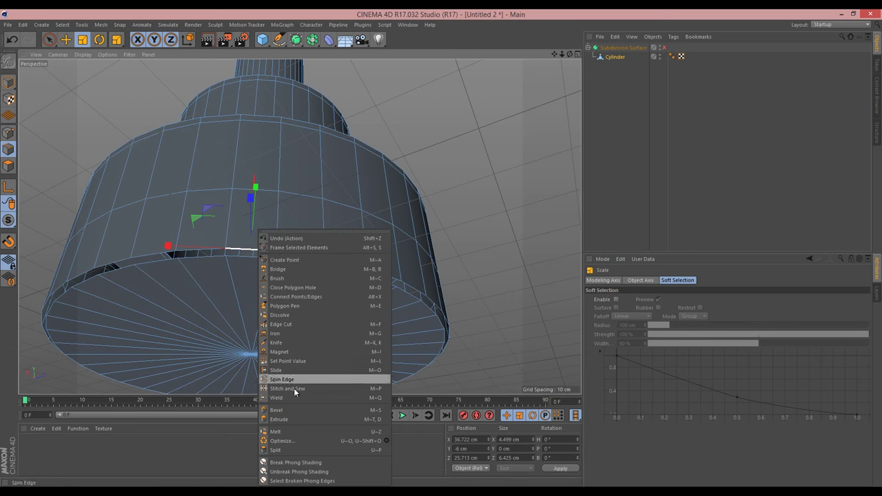
click(280, 269)
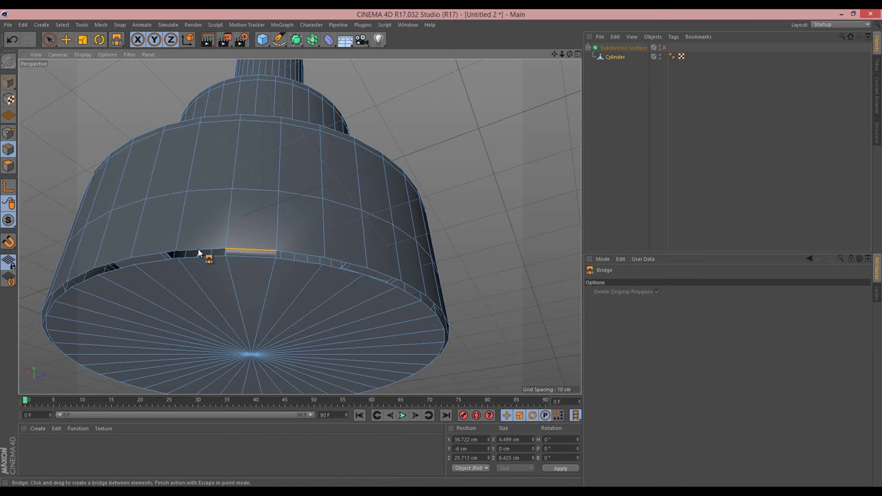
key(ctrl+z)
scroll(201, 254, up, 5)
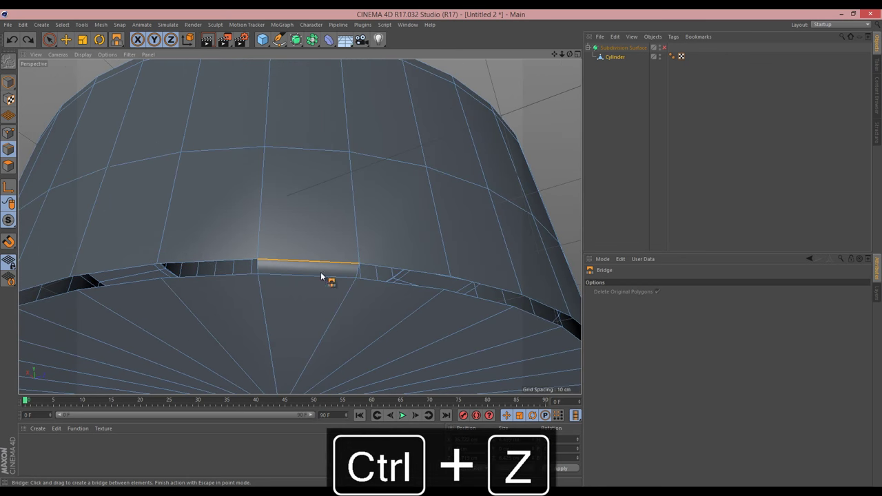
key(ctrl+z)
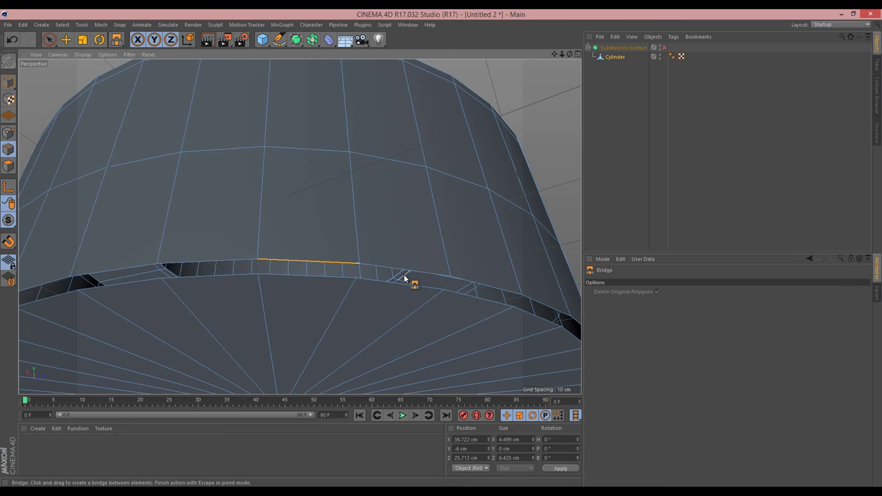
drag(330, 270, 335, 278)
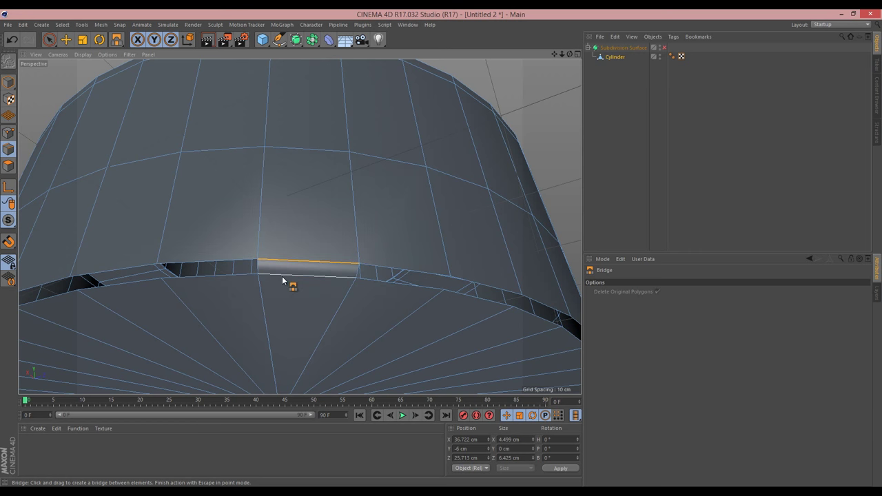
Bridge two neighbouring rim gaps on one side of the first bridge and three on its other side.
drag(228, 271, 232, 279)
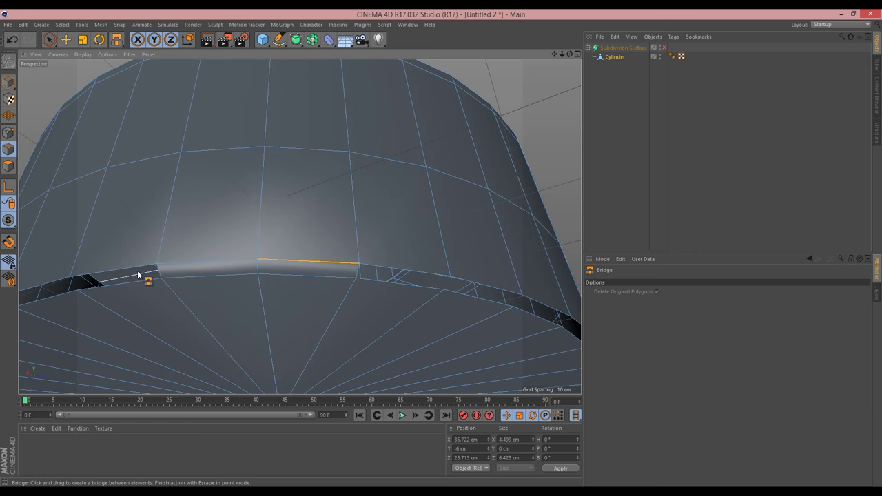
drag(136, 275, 137, 285)
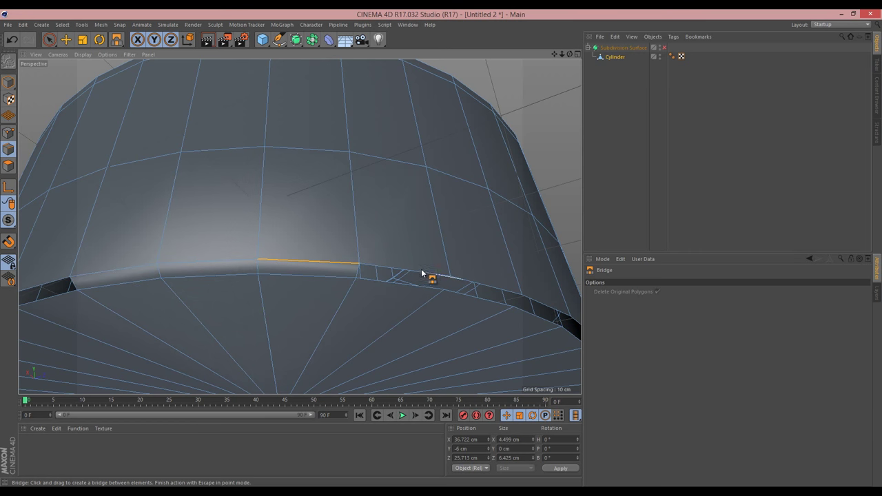
drag(415, 277, 415, 294)
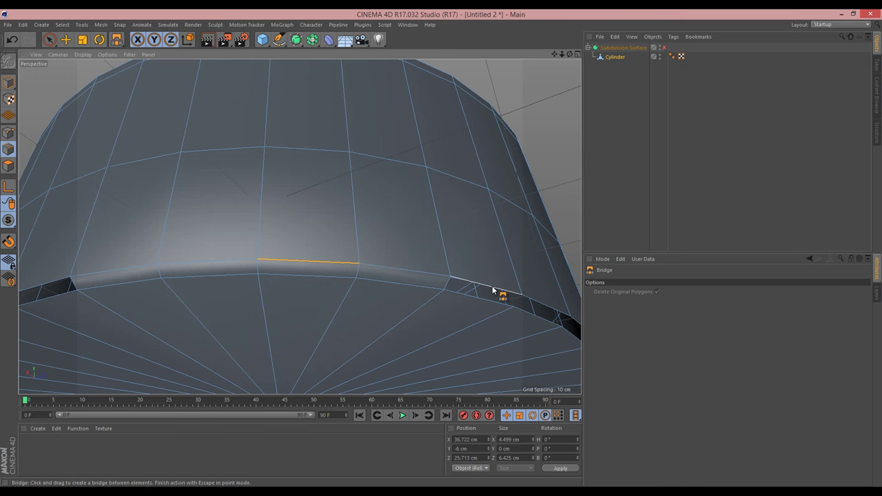
drag(492, 287, 488, 301)
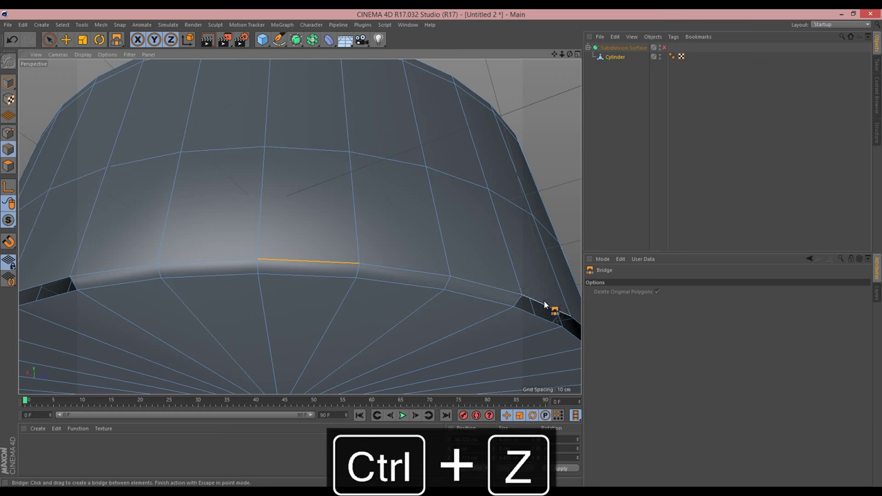
drag(542, 315, 541, 320)
Continue bridging the wall's lower edges to the cap edges along the adjoining open stretch of the rim.
drag(570, 54, 210, 228)
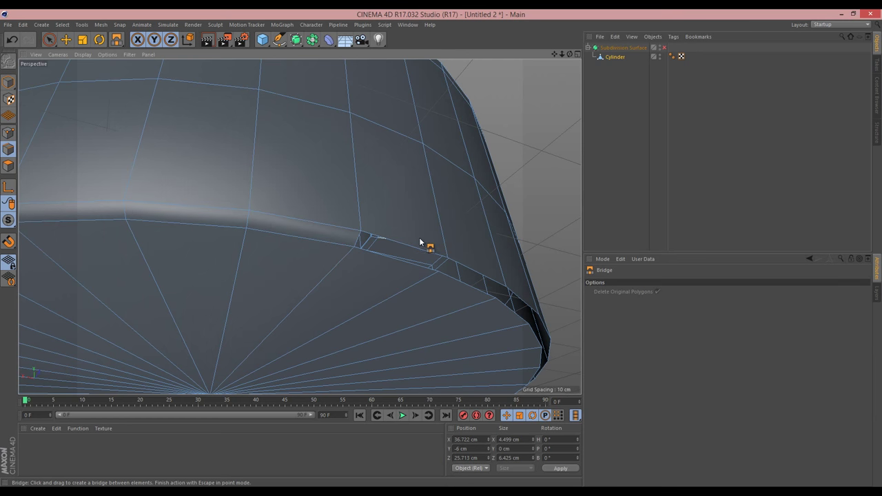
drag(407, 254, 416, 267)
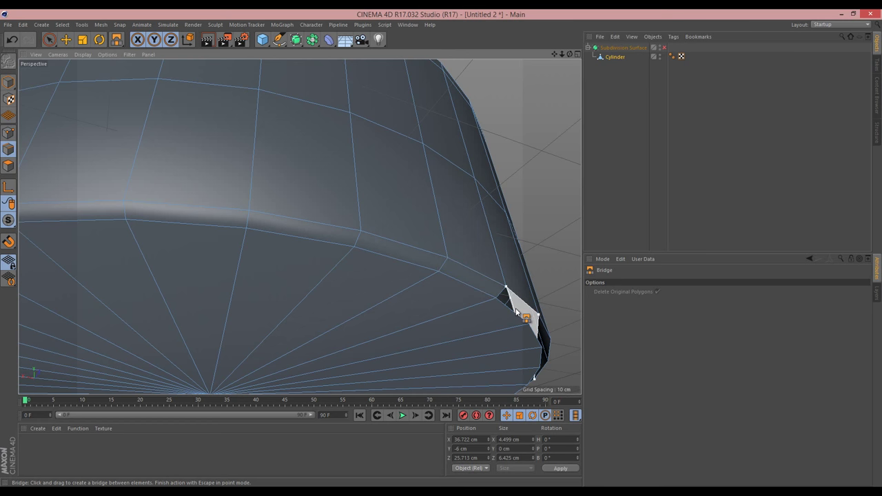
drag(569, 54, 459, 95)
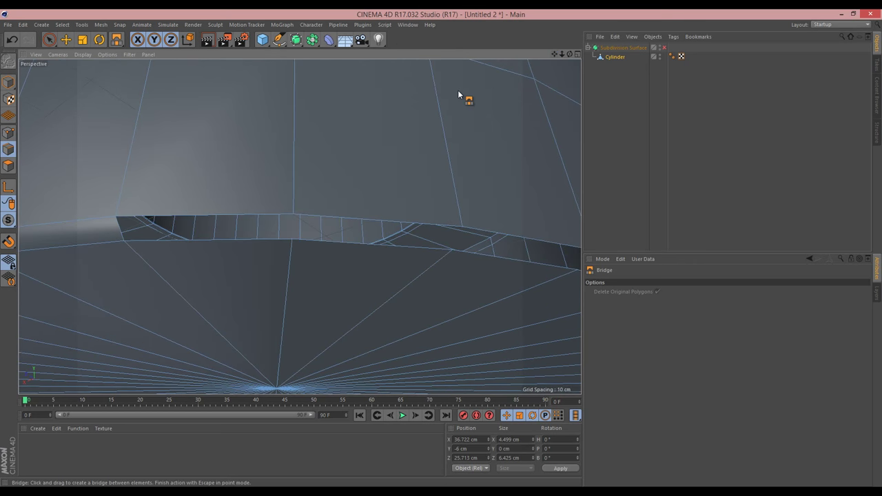
drag(244, 233, 268, 241)
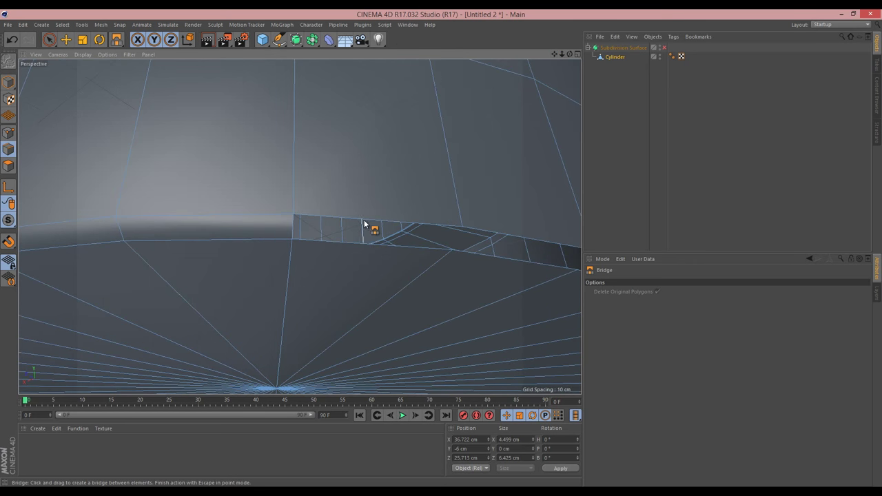
drag(364, 220, 367, 245)
drag(554, 55, 232, 213)
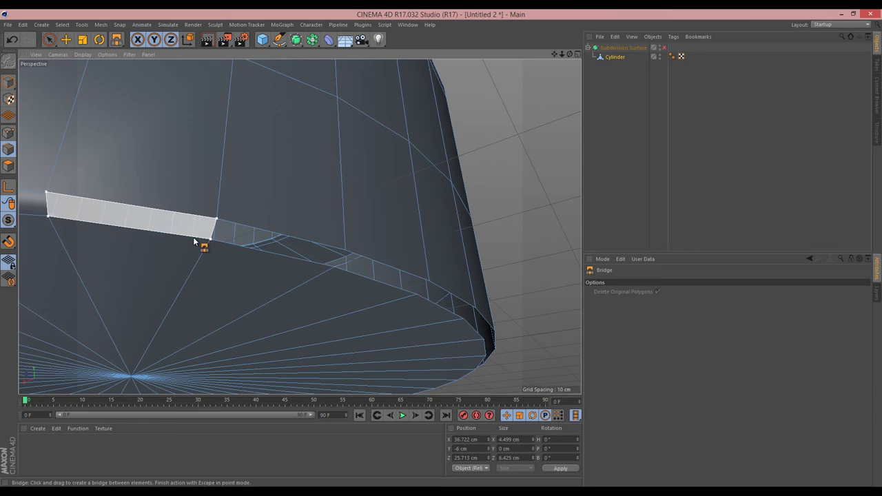
key(ctrl+z)
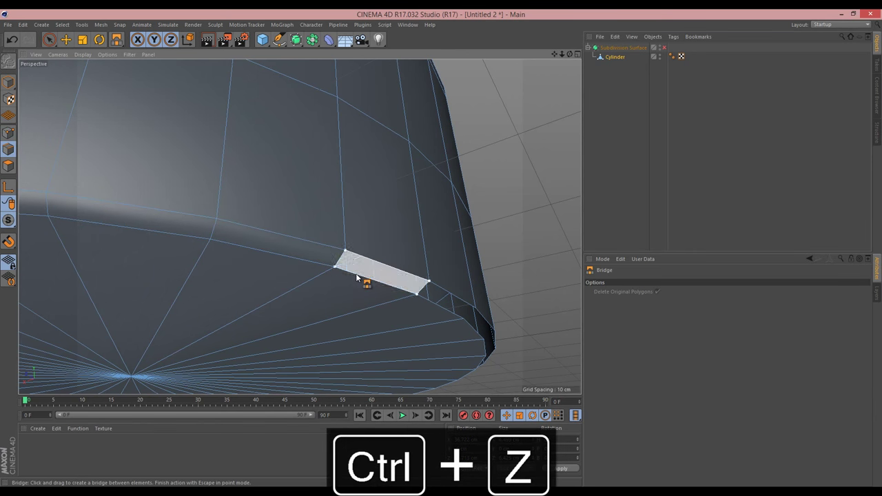
Bridge four consecutive open segments between the wall's lower edge and the bottom cap, further around the rim.
alt+drag(569, 142, 441, 252)
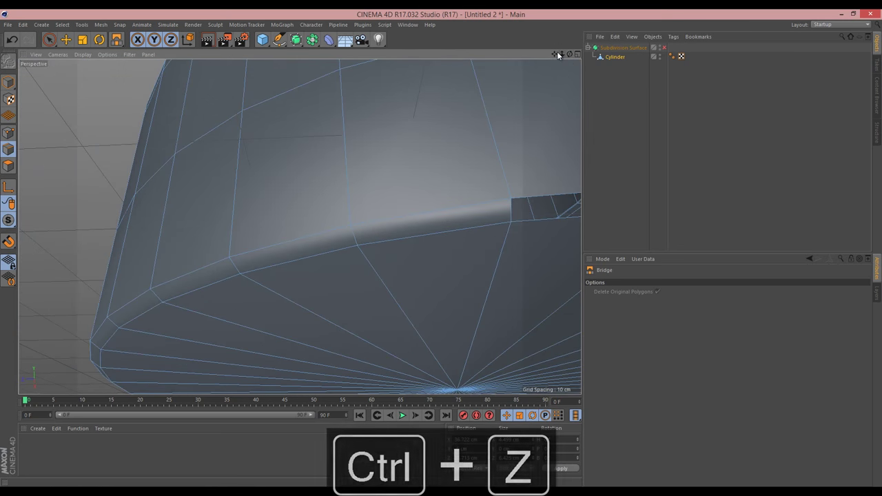
drag(567, 54, 537, 59)
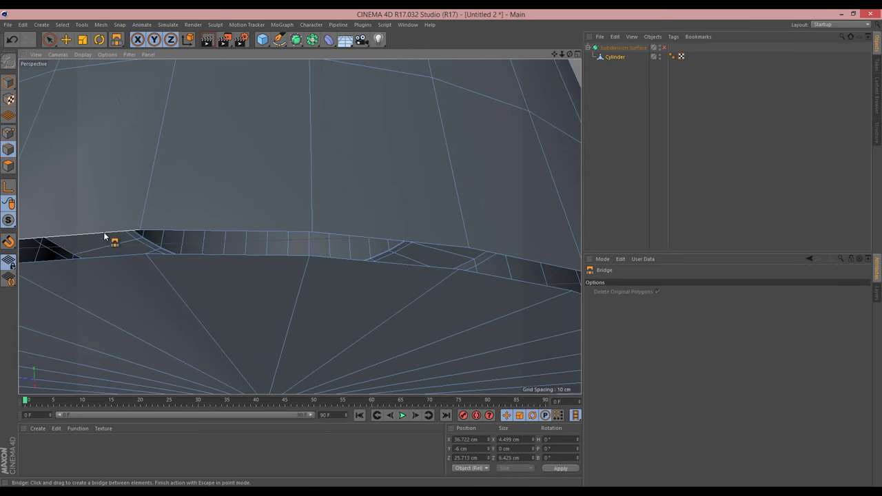
drag(104, 232, 111, 256)
drag(210, 233, 212, 252)
drag(390, 242, 395, 270)
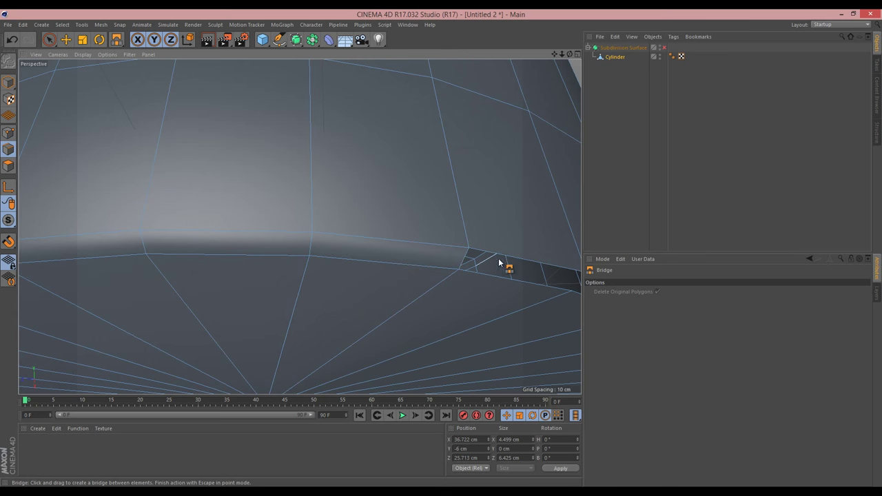
drag(508, 264, 512, 286)
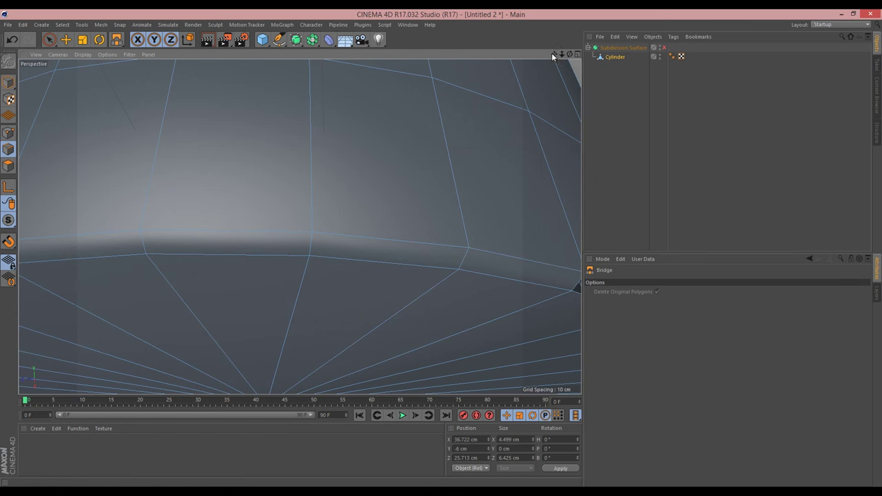
Extend the bridged band between wall and cap into the next open rim segments, undoing any misplaced bridge.
mouse_move(441, 253)
alt+mouse_down()
mouse_move(429, 249)
mouse_move(454, 250)
mouse_move(437, 250)
alt+mouse_up()
mouse_move(115, 237)
mouse_down()
mouse_move(119, 248)
mouse_move(222, 254)
mouse_up()
key(ctrl+z)
drag(335, 246, 342, 256)
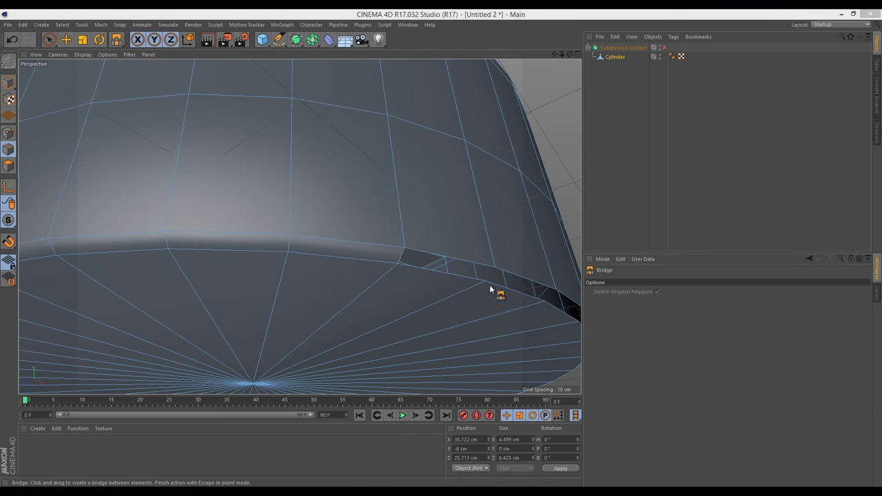
drag(447, 262, 451, 279)
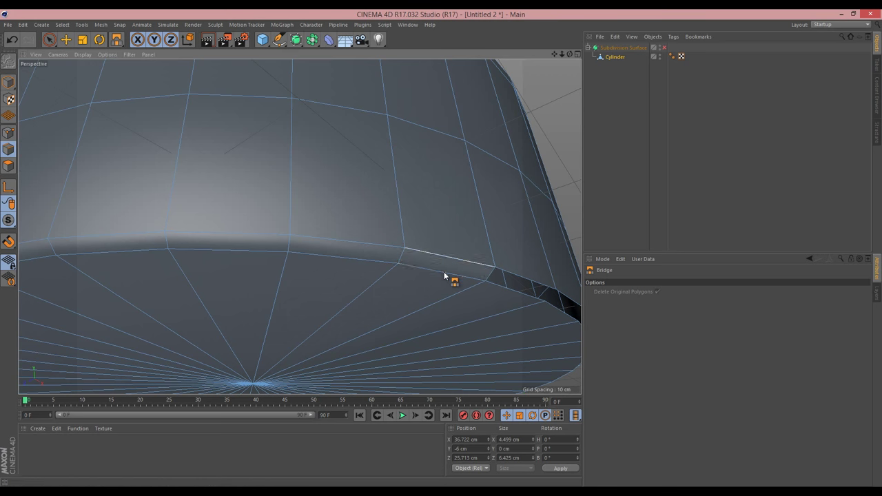
Bridge the wall's lower edges to the bottom cap edges along the next open stretch of the rim.
drag(554, 55, 382, 239)
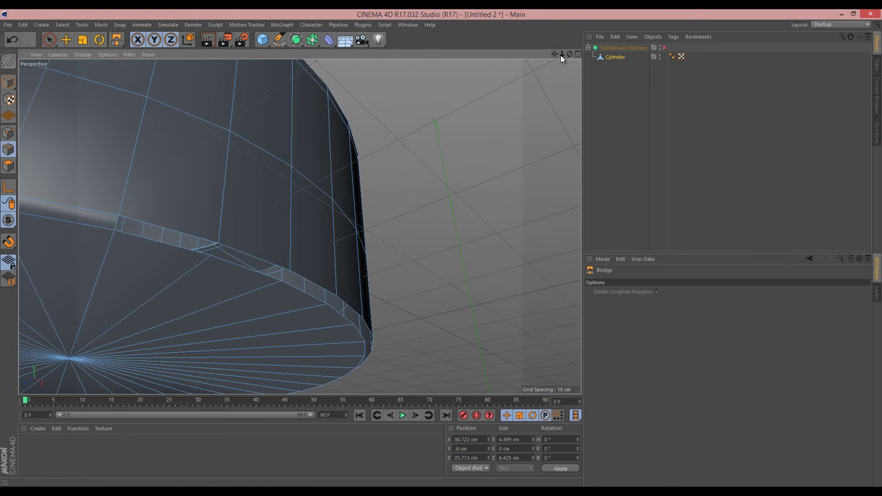
drag(568, 54, 418, 242)
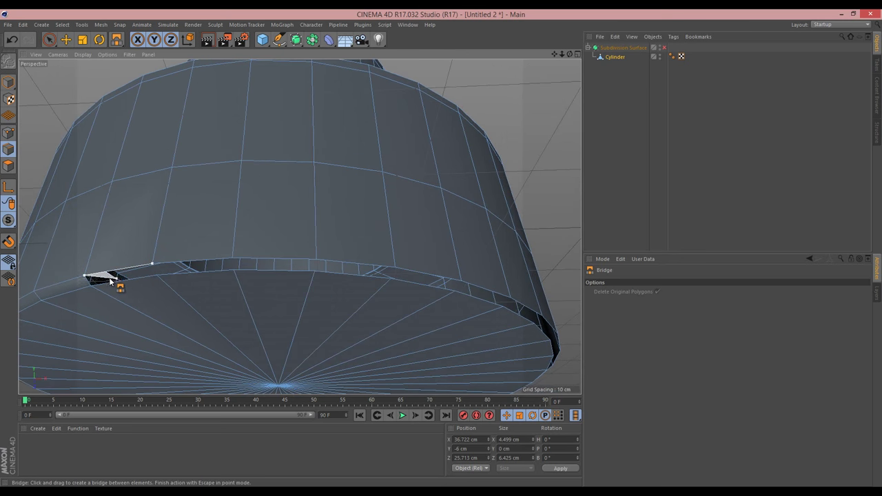
drag(111, 280, 111, 283)
drag(204, 266, 293, 277)
drag(363, 269, 433, 290)
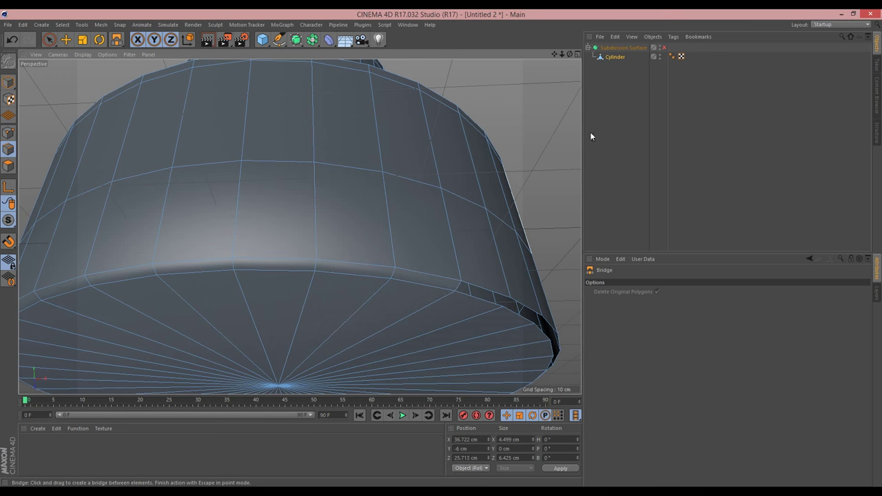
Close the last open rim segments by bridging the remaining wall edges to the cap edges.
alt+drag(454, 248, 326, 232)
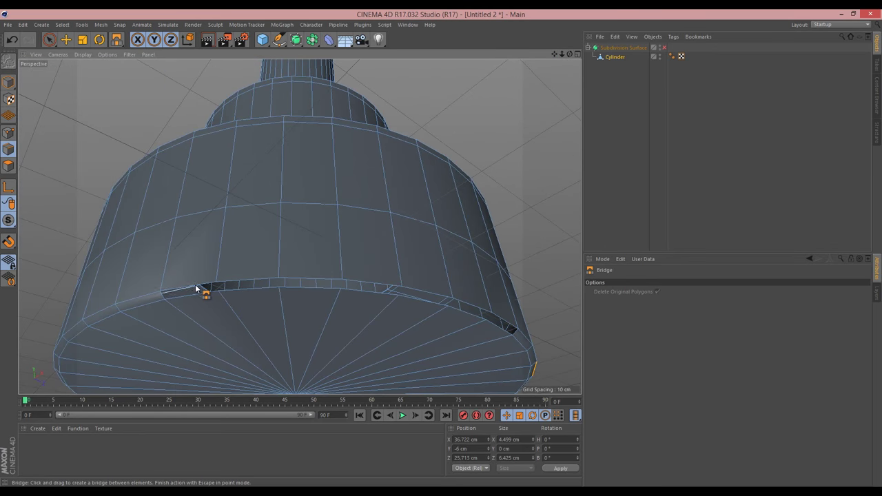
drag(200, 297, 312, 295)
drag(379, 287, 499, 326)
Return to model mode with Live Selection and re-enable the Subdivision Surface on the cylinder.
drag(562, 55, 443, 252)
click(9, 83)
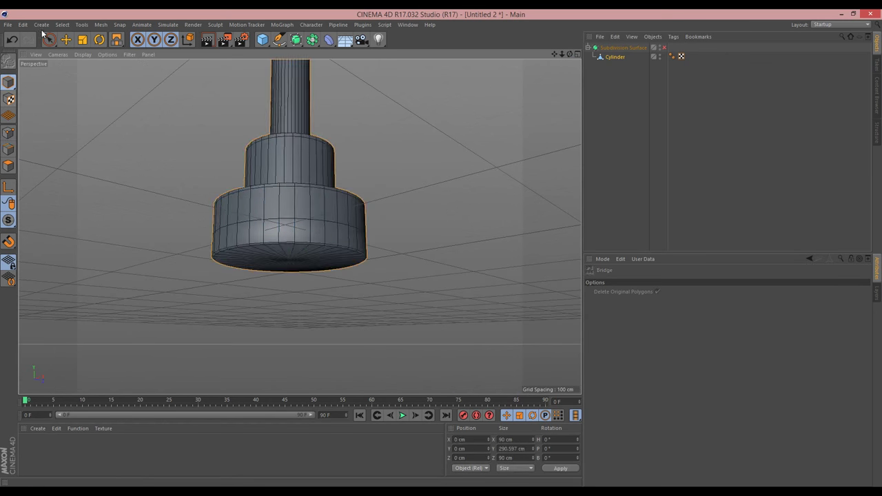
click(47, 38)
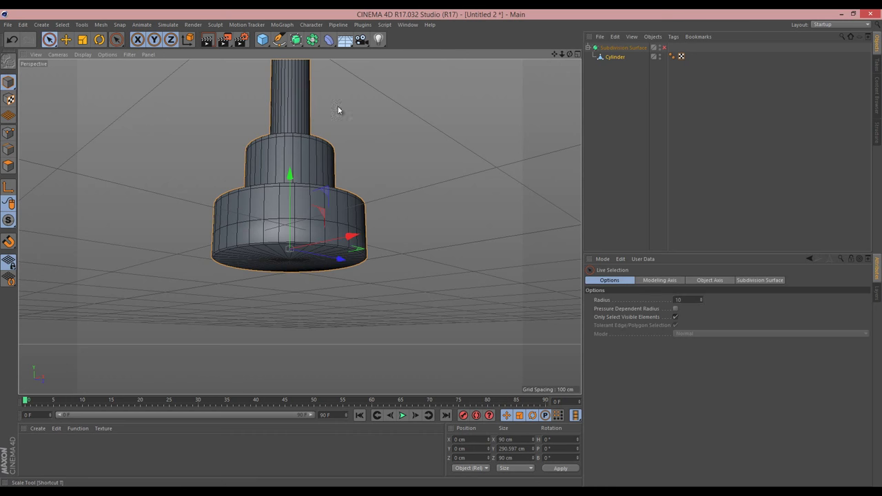
click(663, 47)
drag(559, 58, 442, 250)
Set the Subdivision Surface's editor subdivision to 1.
click(634, 49)
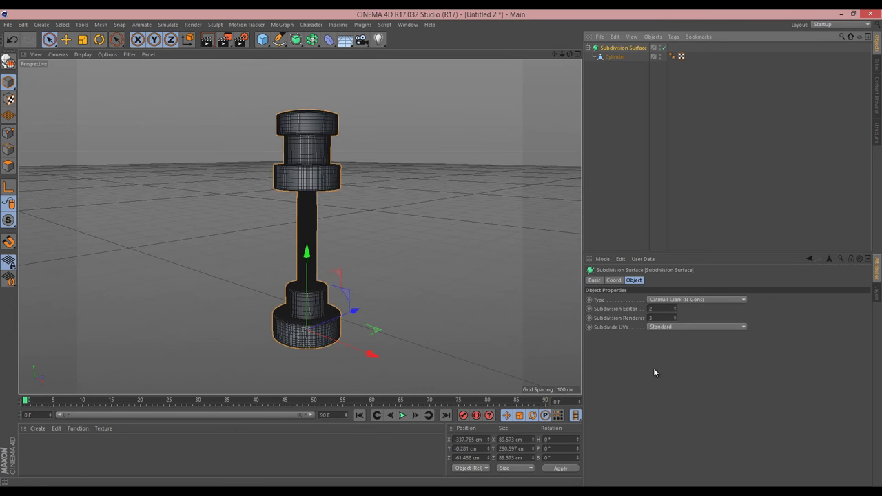
key(Down)
scroll(298, 219, up, 3)
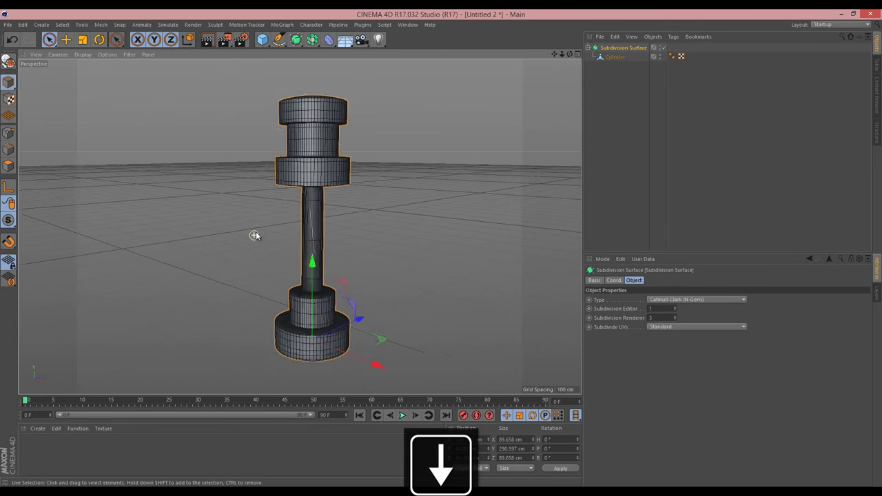
drag(561, 55, 441, 249)
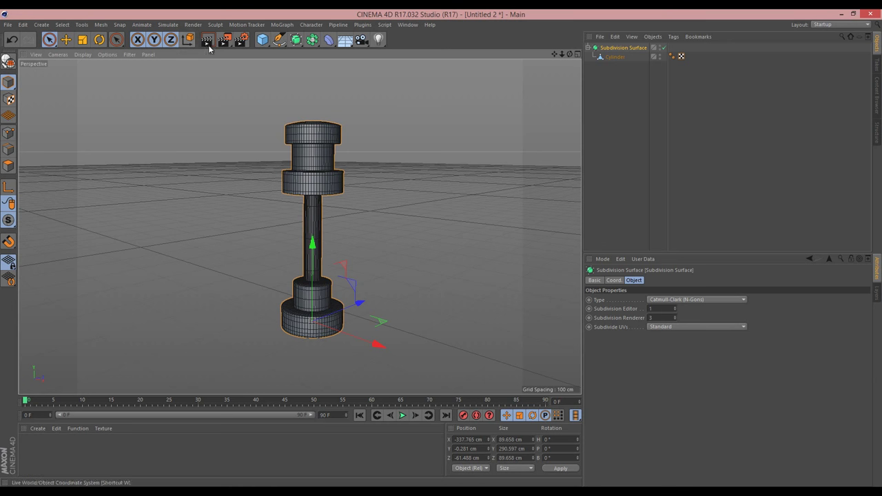
Add a Helix spline at the cylinder's position and keep it outside the Subdivision Surface hierarchy.
drag(281, 40, 385, 86)
drag(635, 59, 609, 71)
click(606, 48)
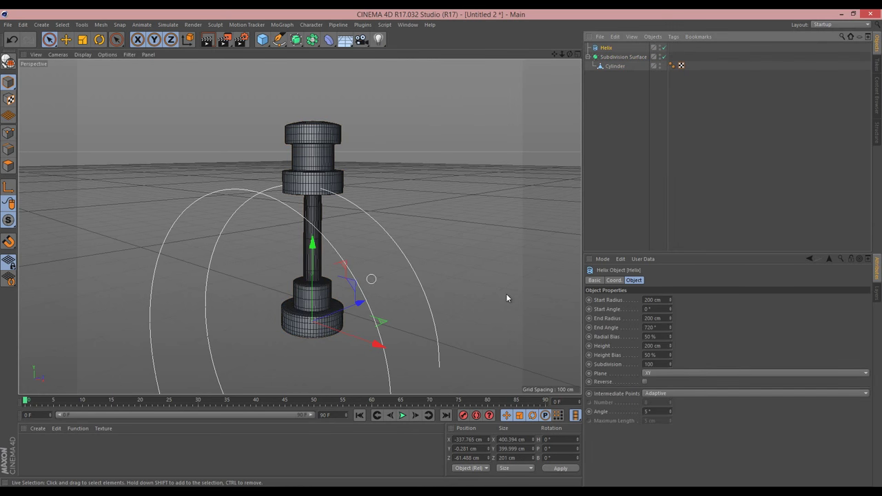
Set the helix's plane to XZ, start radius to 30 cm, end radius to 34 cm and height to 191 cm.
click(648, 373)
click(663, 402)
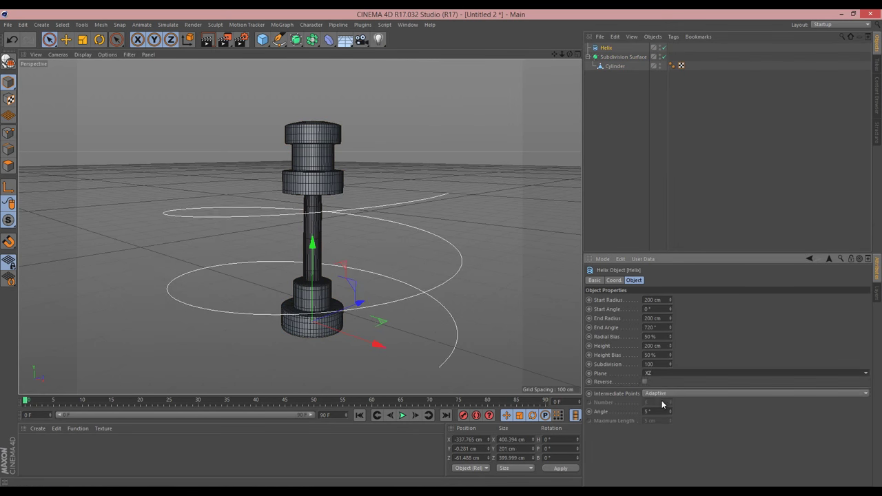
drag(673, 317, 671, 301)
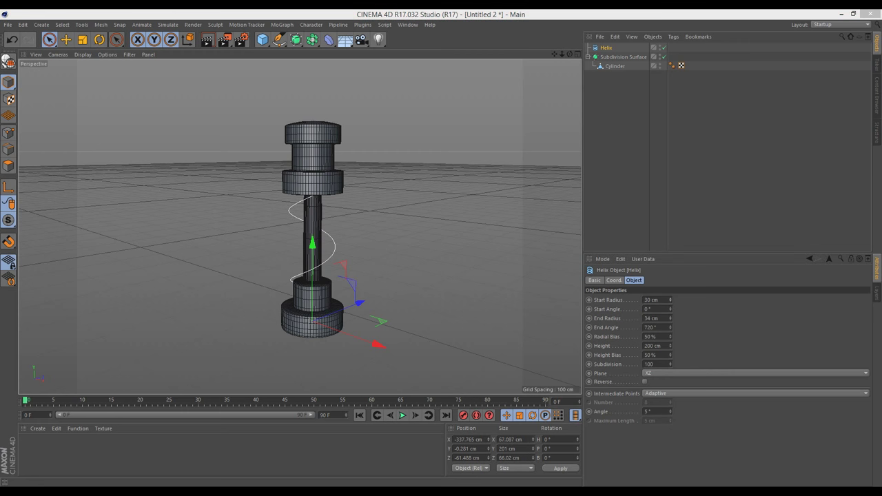
drag(673, 348, 672, 348)
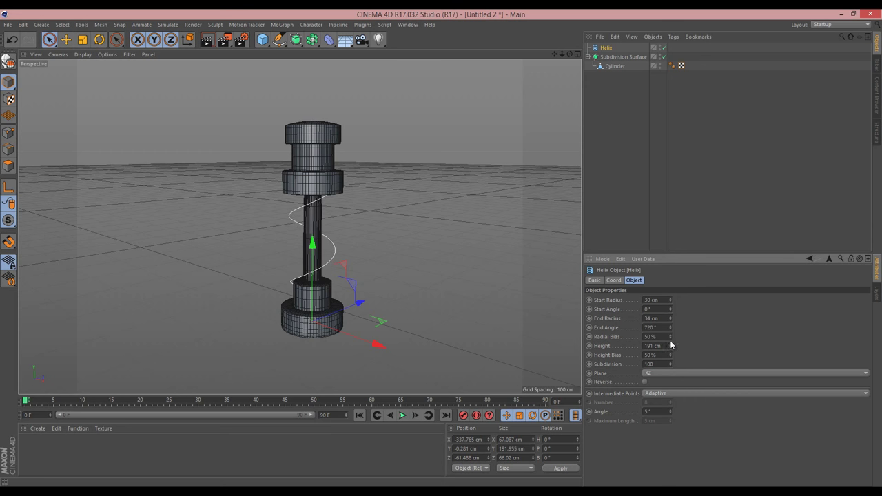
Move the helix up to Y 60.14 cm so it starts at the top of the lower collar, around the shaft.
drag(313, 289, 309, 250)
scroll(328, 252, up, 3)
scroll(328, 252, up, 3)
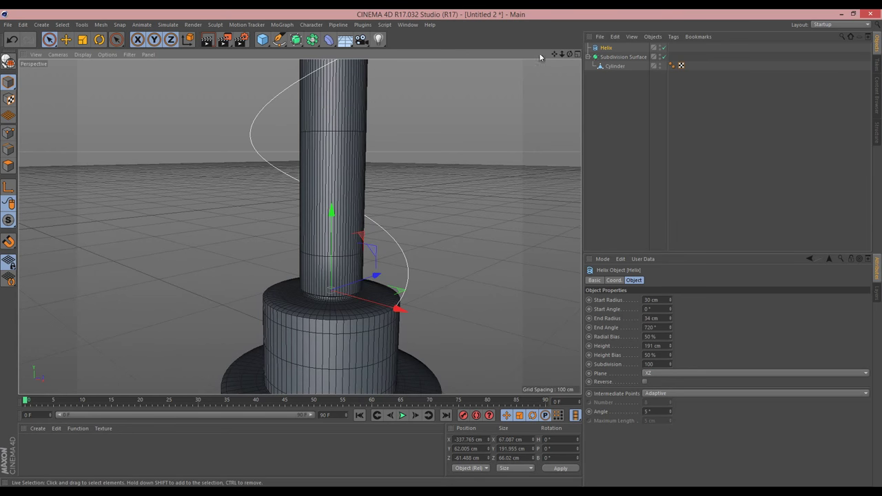
drag(570, 55, 441, 234)
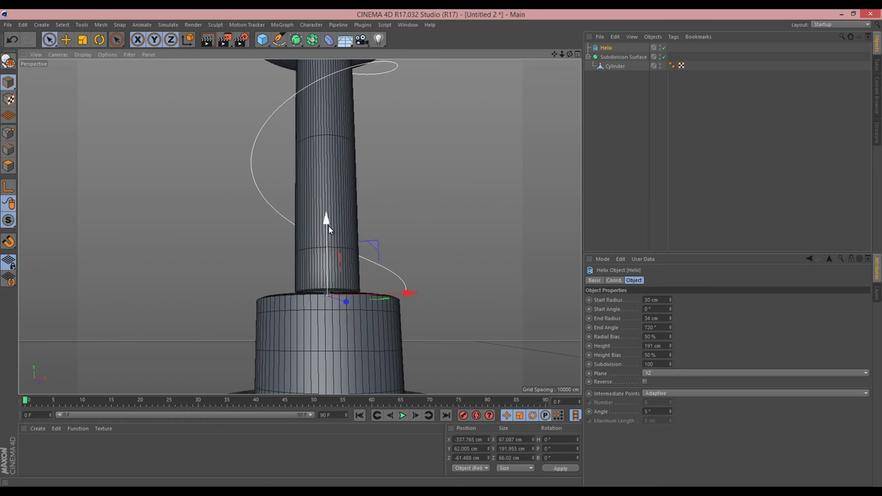
drag(328, 226, 330, 231)
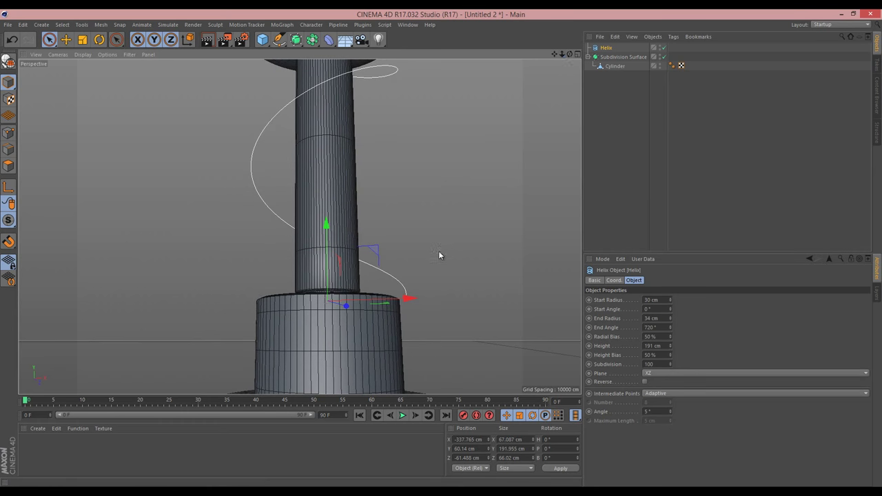
Set the helix's height to 127 cm and its end angle to 2516° to coil it between the collars.
scroll(441, 251, down, 5)
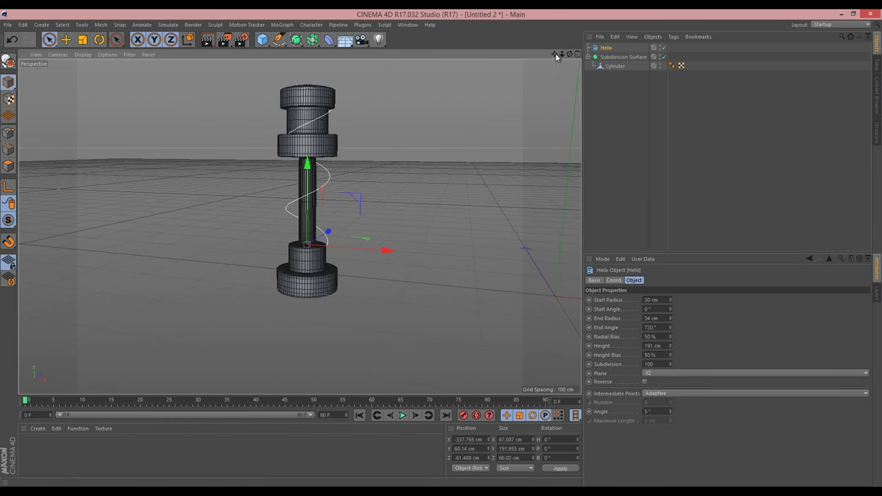
drag(555, 54, 564, 100)
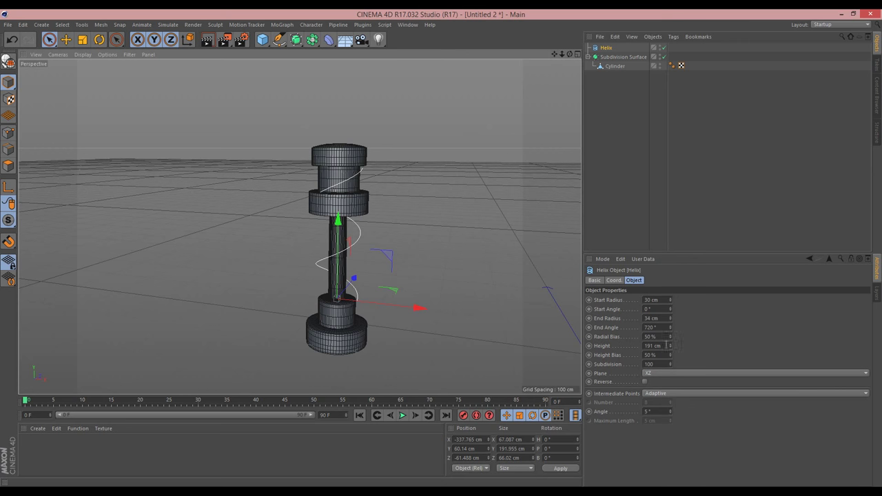
drag(669, 346, 669, 351)
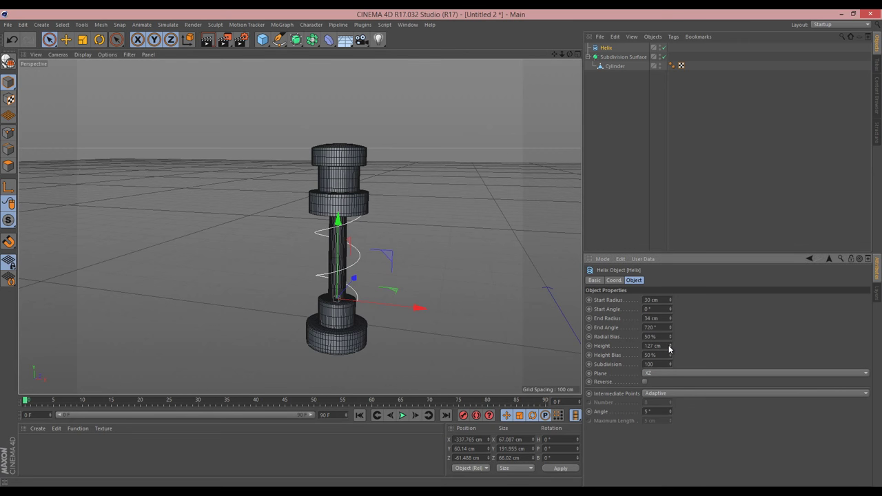
drag(570, 55, 602, 167)
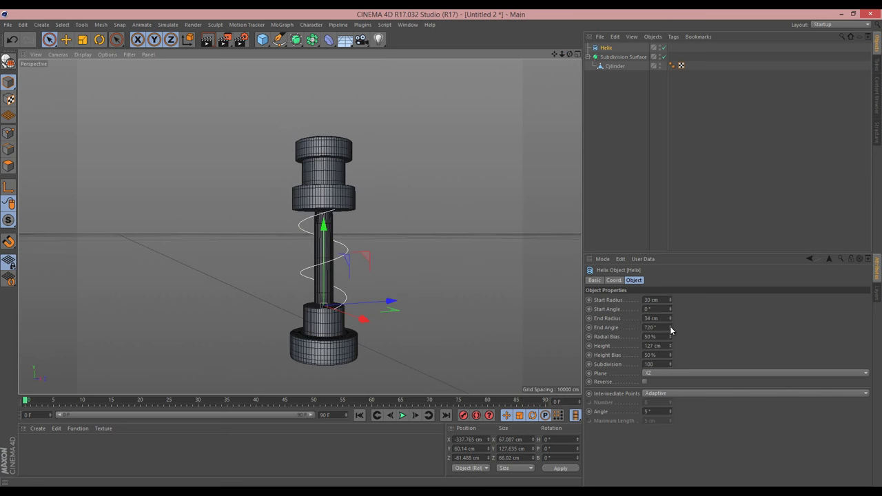
drag(670, 326, 673, 343)
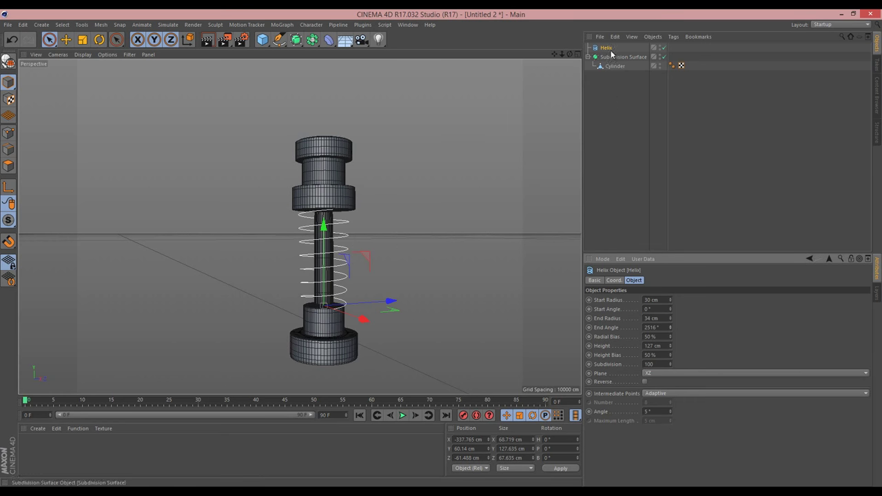
Place the helix inside a new Sweep object and add a Circle spline as the sweep's profile.
click(296, 40)
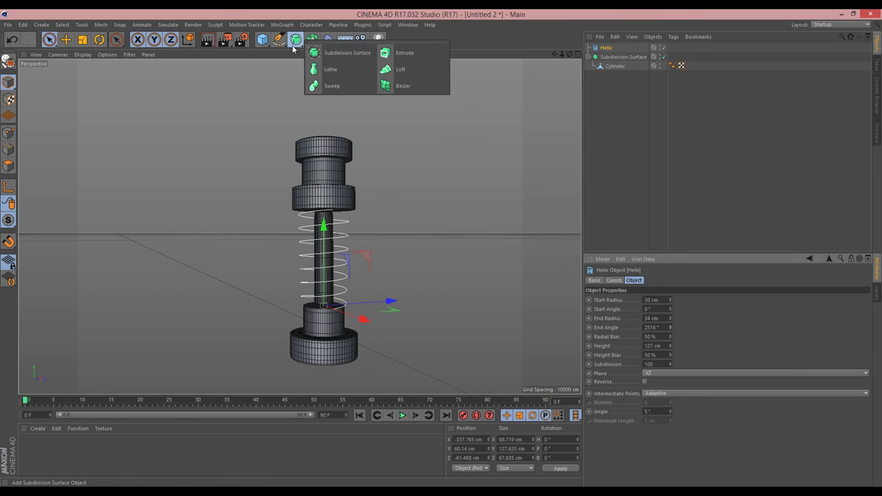
alt+click(341, 86)
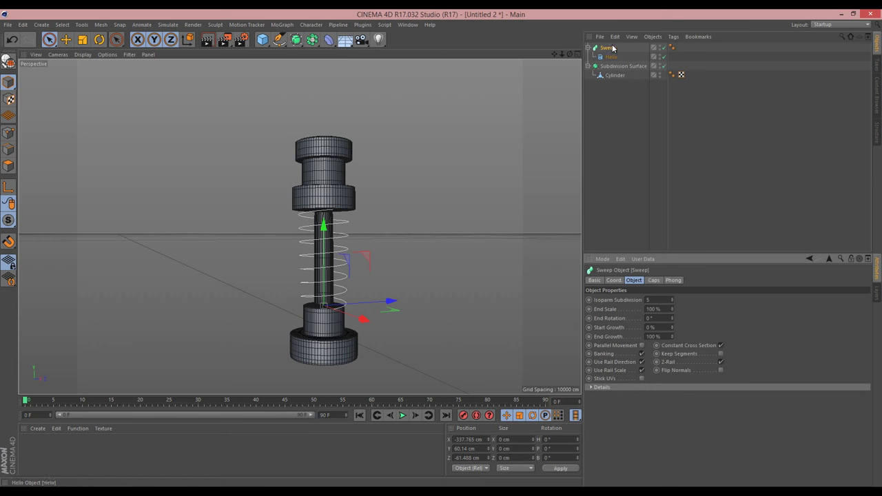
click(279, 39)
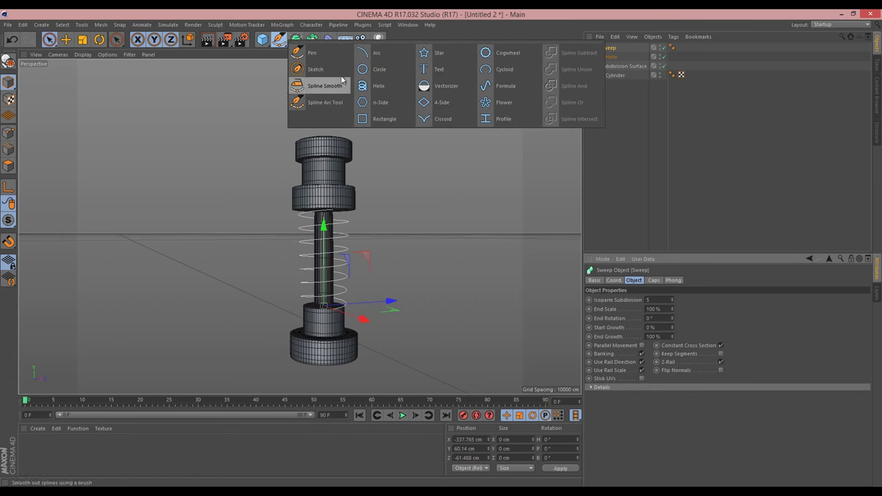
shift+click(380, 69)
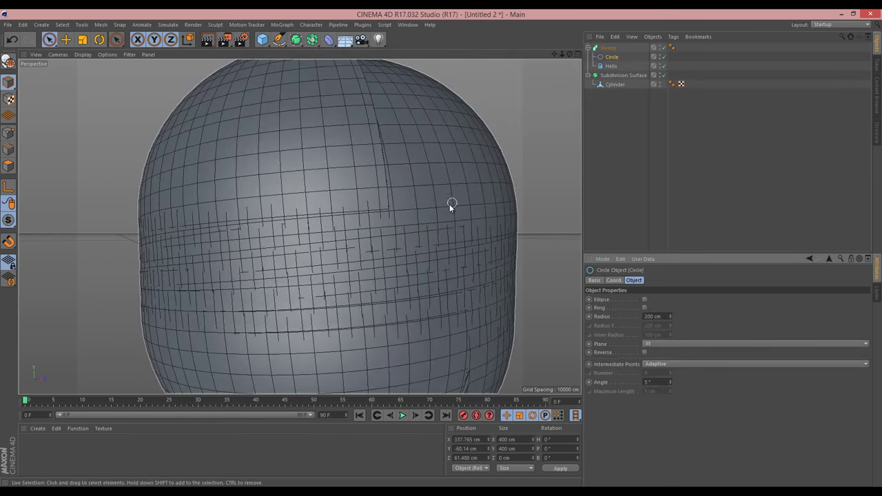
Set the sweep profile circle's radius to 5 cm.
scroll(442, 250, down, 5)
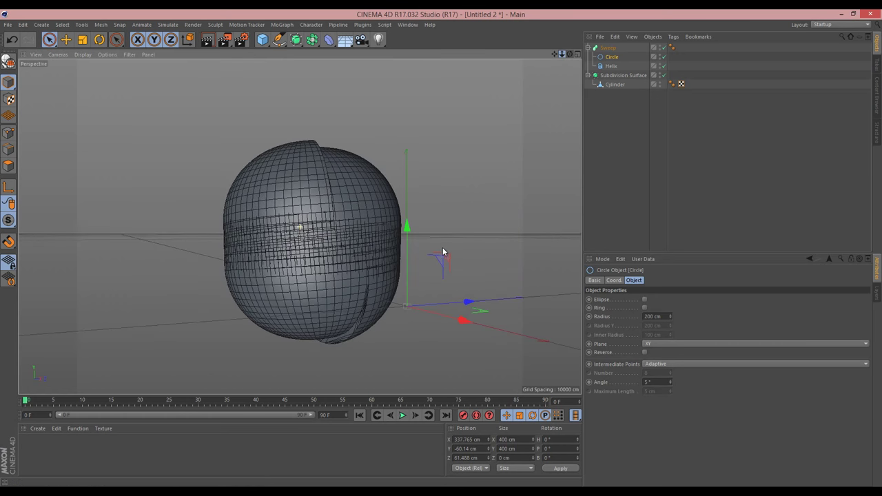
scroll(442, 249, up, 2)
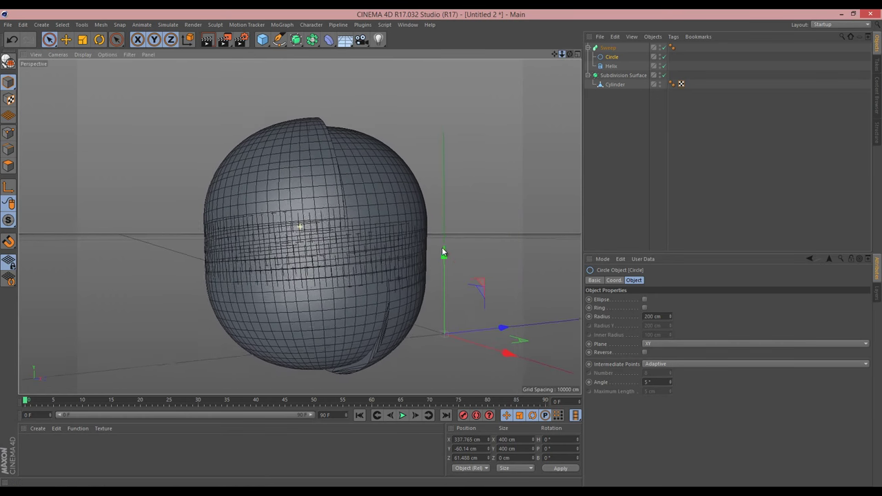
mouse_move(673, 319)
mouse_down()
mouse_move(662, 321)
mouse_move(669, 313)
mouse_up()
click(662, 315)
key(Down)
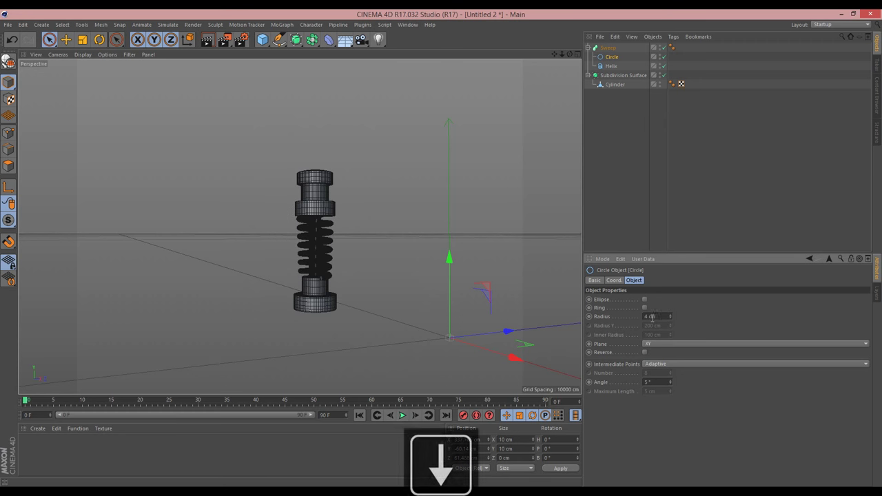
key(Up)
key(Up)
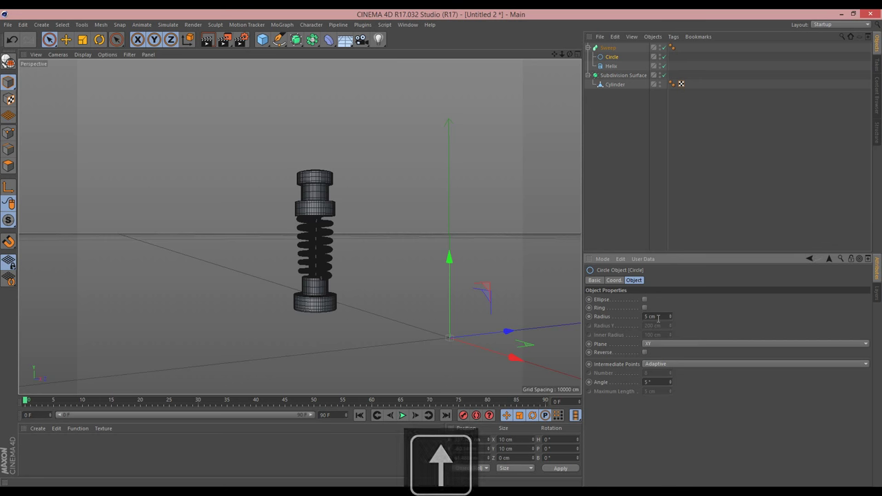
key(Down)
key(Up)
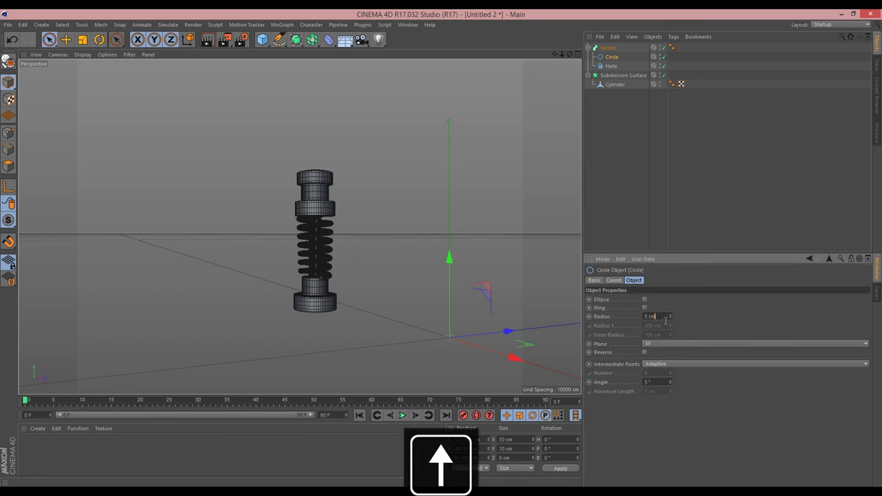
Raise the circle's adaptive intermediate-point angle to 26° to reduce the spring's mesh density.
scroll(354, 235, up, 5)
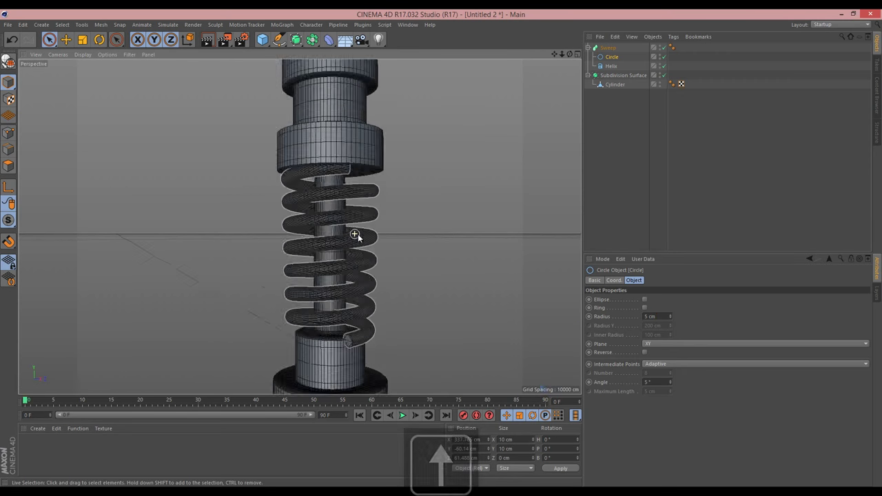
scroll(354, 235, up, 2)
scroll(317, 251, down, 4)
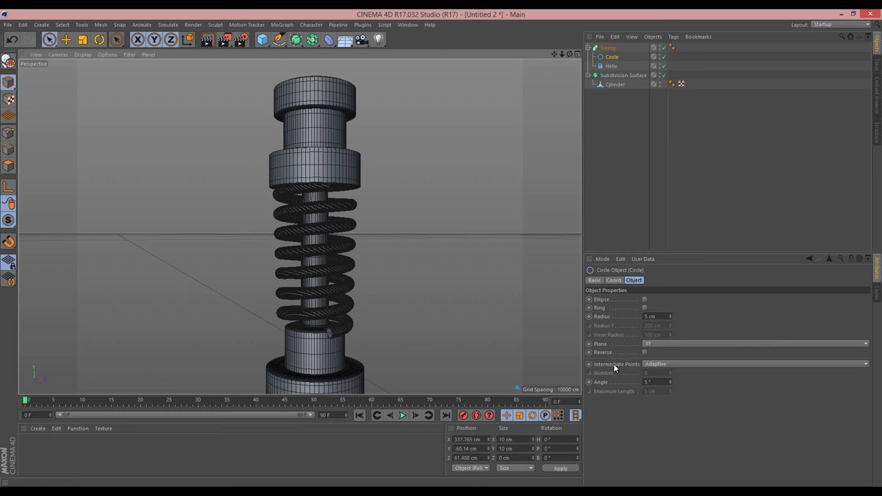
click(655, 382)
key(Up)
key(Up)
key(Up)
key(Up)
key(Up)
key(Up)
key(Up)
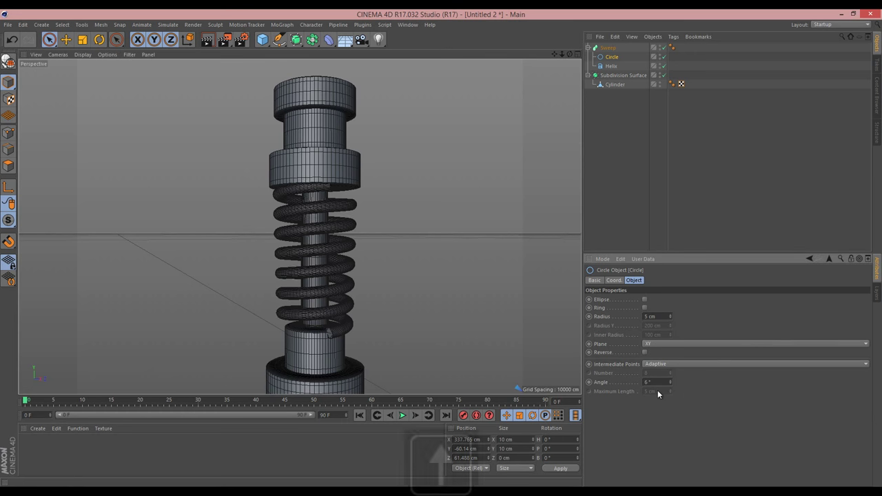
key(Up)
key(Up)
key(Up)
key(Up)
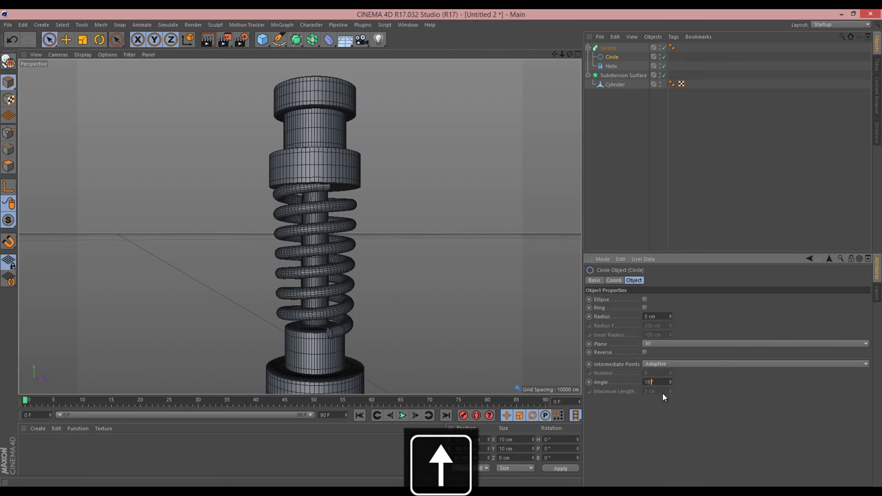
key(Up)
key(Up)
key(Up)
key(Up)
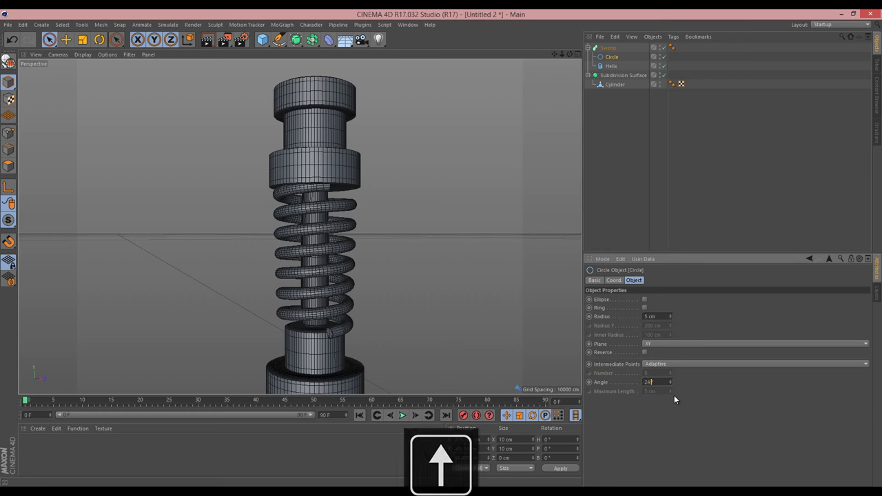
Try an editor subdivision level of 2 on the cylinder's Subdivision Surface and return it to 1.
drag(563, 53, 441, 248)
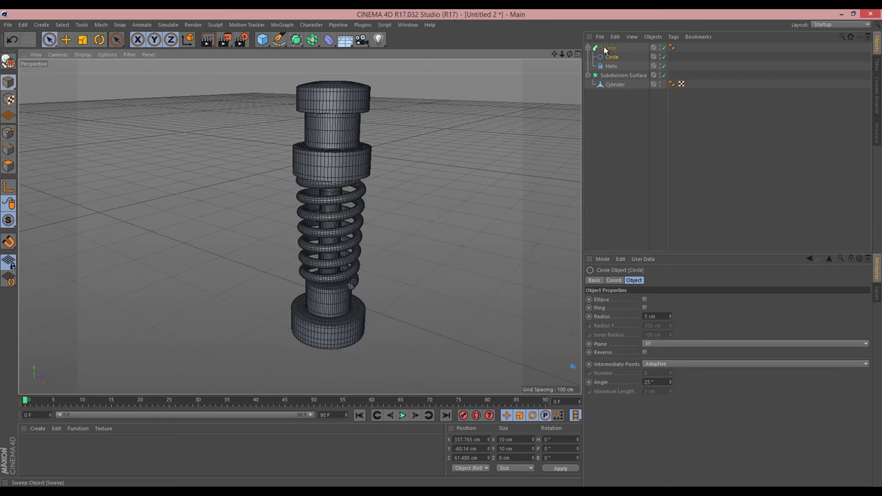
click(621, 75)
click(669, 309)
key(Up)
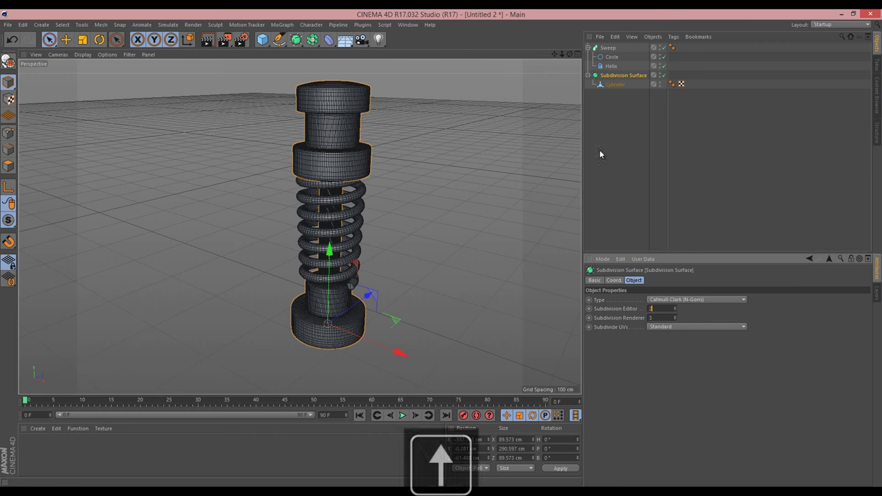
key(Up)
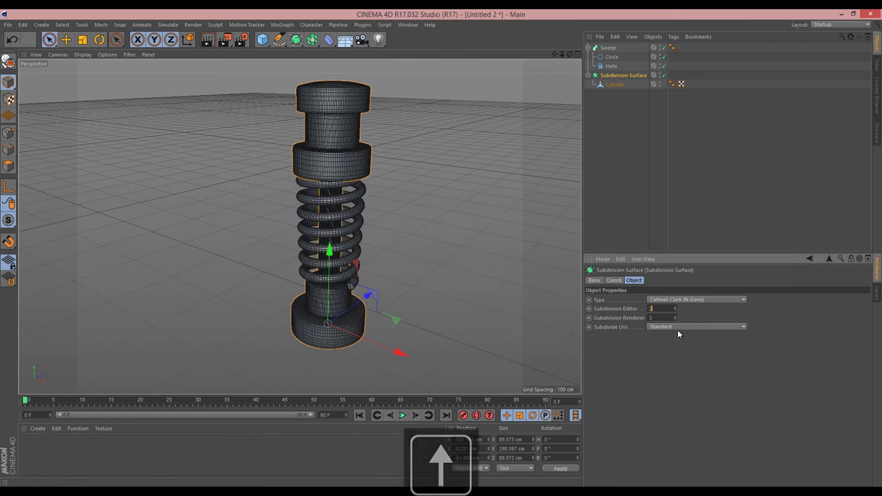
key(Down)
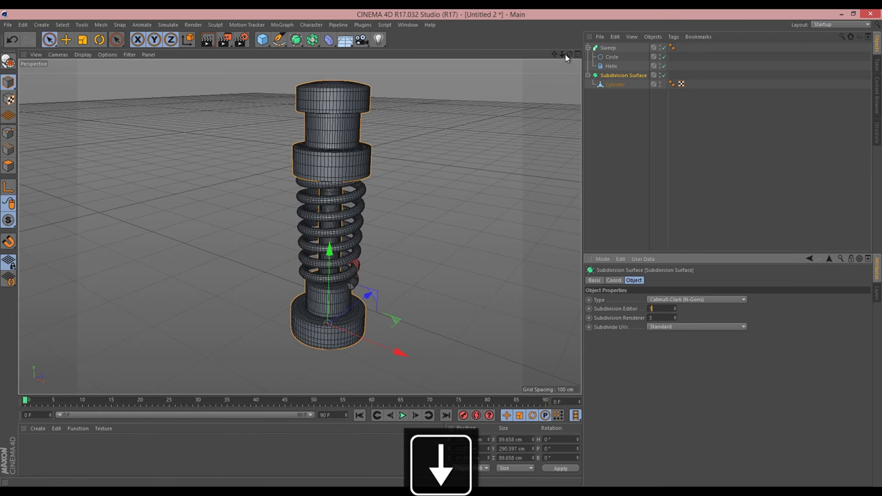
Collapse the Sweep and Subdivision Surface hierarchies and group both objects under a single null.
drag(562, 54, 559, 54)
click(588, 48)
click(588, 56)
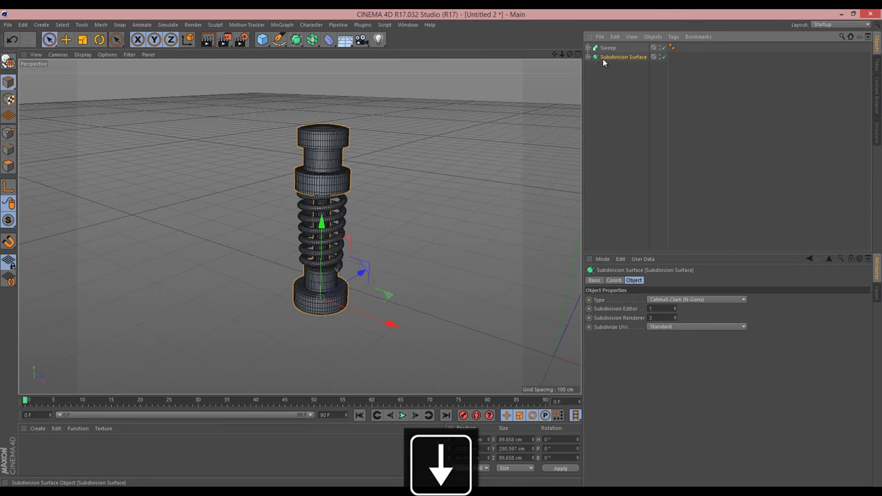
ctrl+click(607, 47)
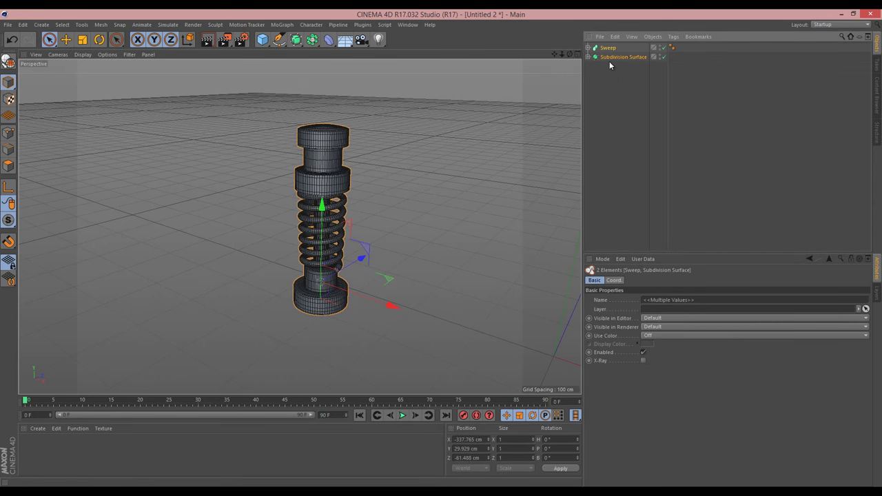
key(alt+g)
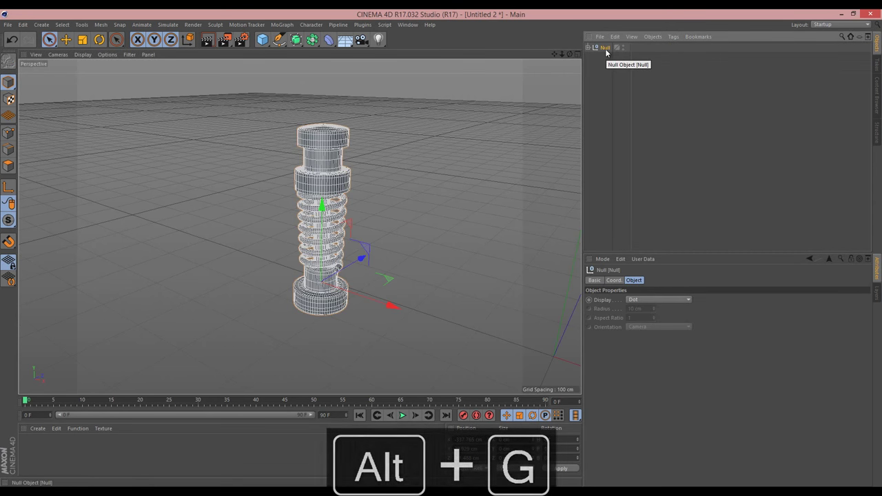
Copy the grouped null into the other open document, Untitled 1.
key(ctrl+c)
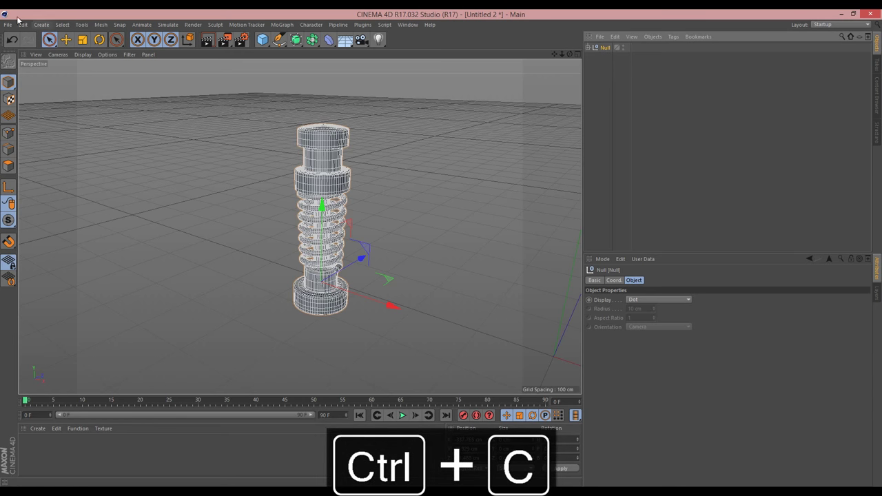
click(407, 25)
click(444, 250)
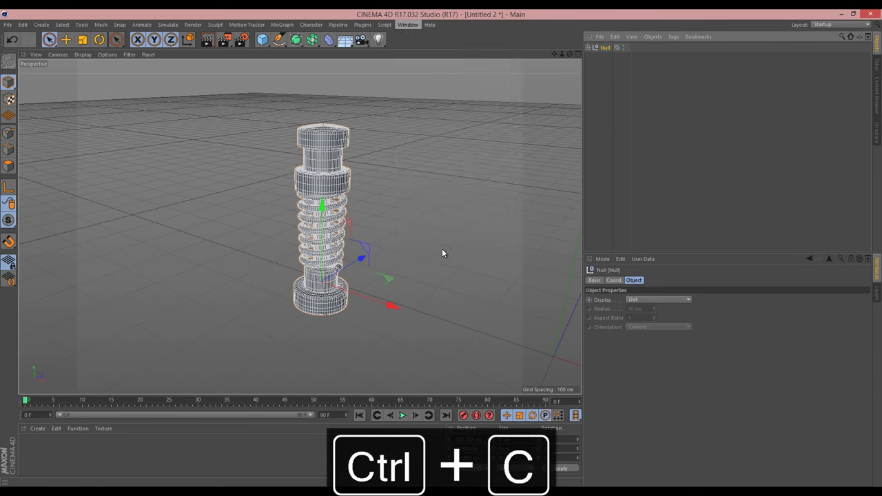
key(ctrl+v)
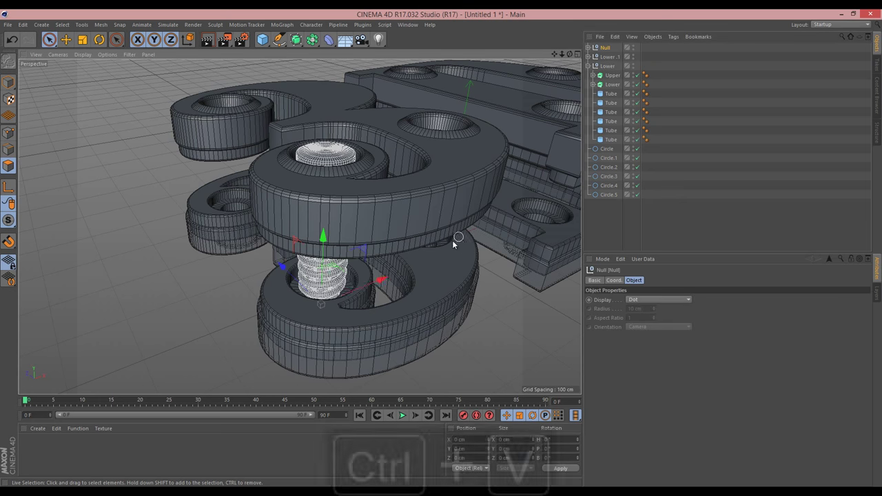
Rename the pasted null as Pin and Spring.
drag(570, 55, 441, 251)
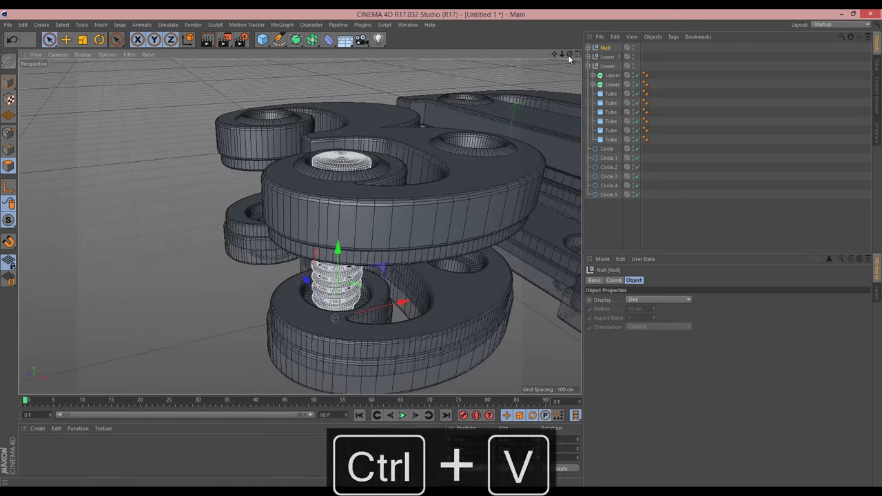
drag(563, 55, 441, 247)
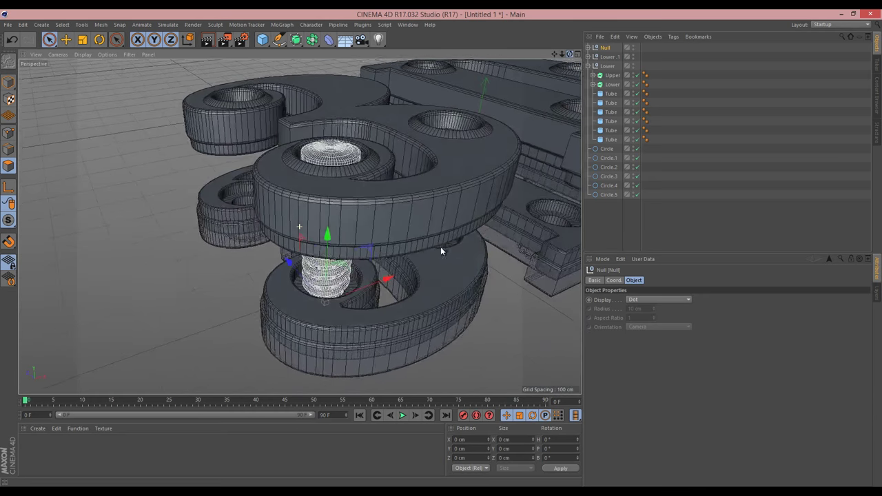
mouse_move(552, 54)
mouse_down()
mouse_move(442, 252)
mouse_move(556, 54)
mouse_up()
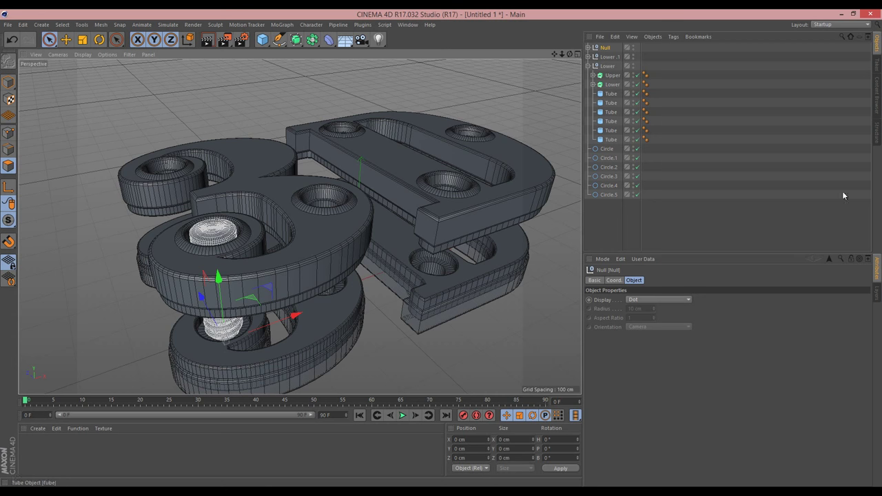
double_click(604, 48)
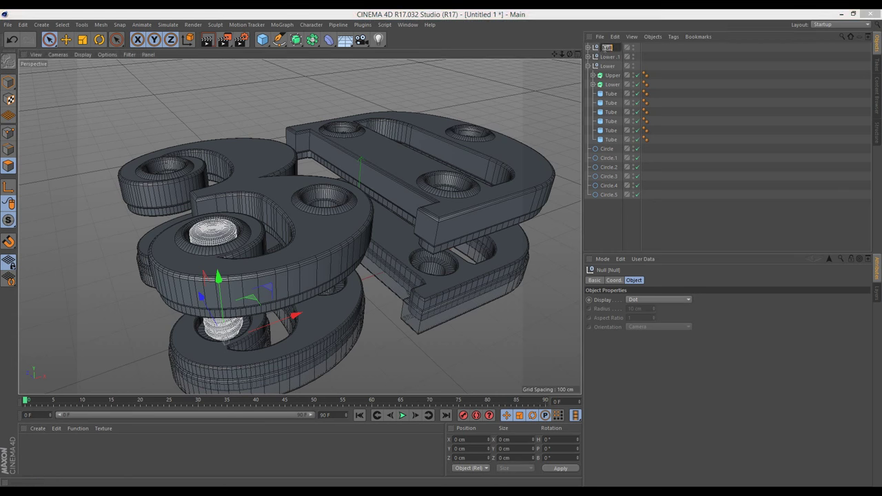
text(Hand Spin)
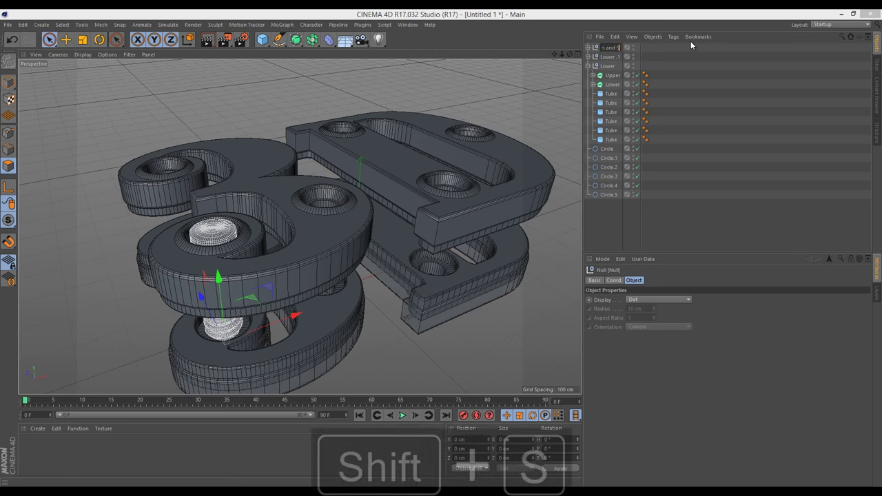
text(g)
key(Return)
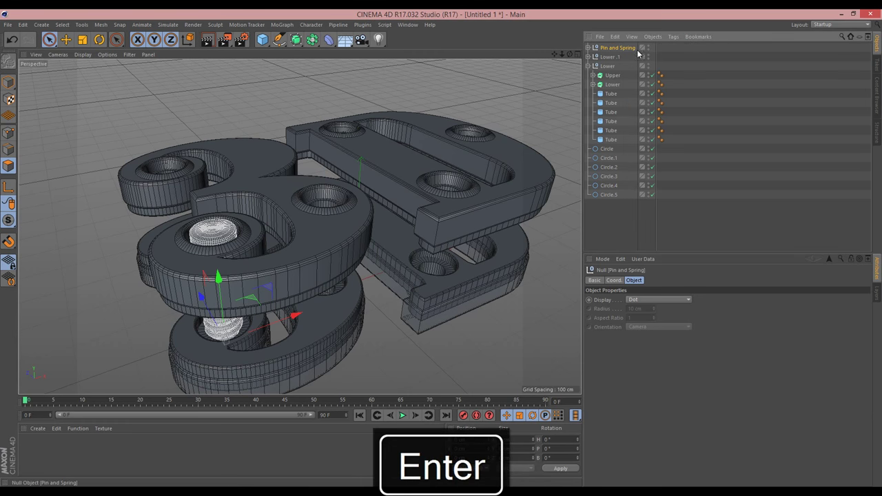
Create an instance of Pin and Spring and place a copy of it under each of Circle.1 to Circle.5.
drag(627, 48, 625, 52)
drag(611, 161, 609, 58)
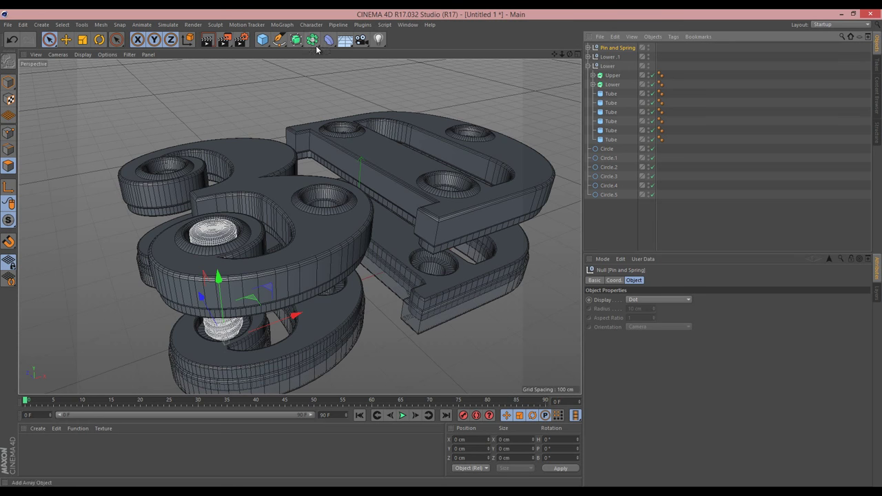
click(313, 39)
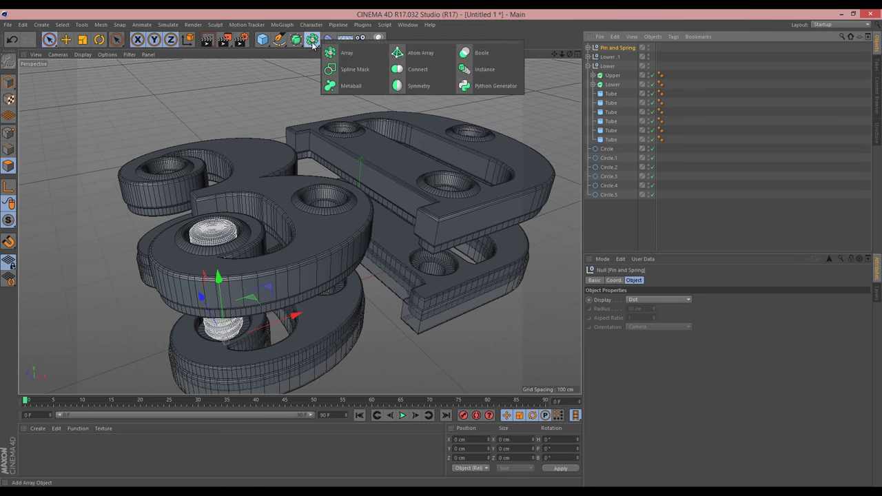
click(488, 70)
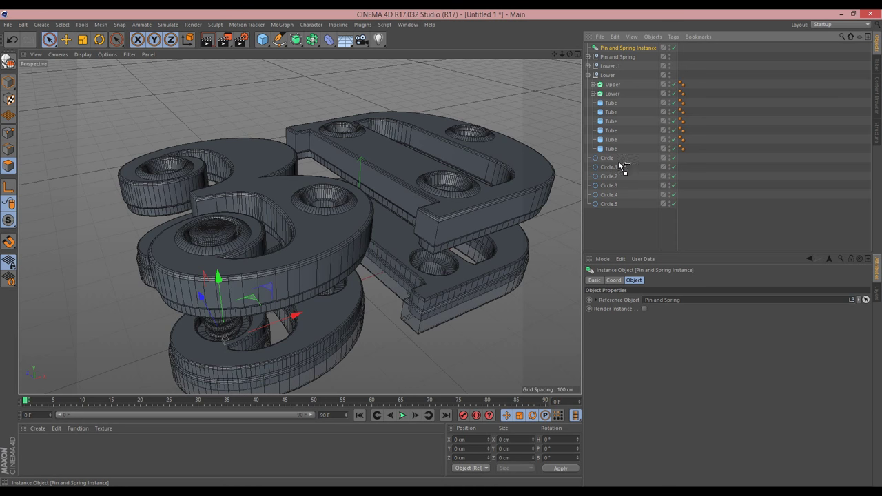
drag(616, 169, 616, 233)
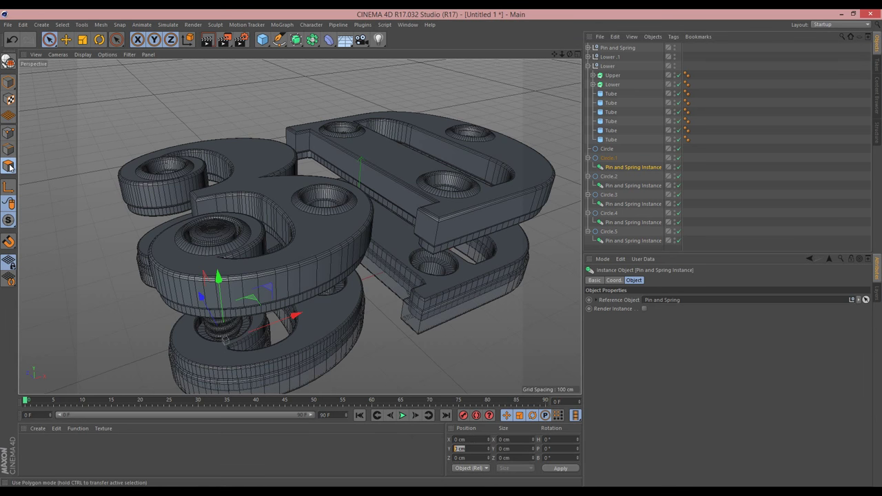
In Model mode, set the Circle.1 instance's relative X and Z positions to 0 cm, keeping its Y value.
click(8, 82)
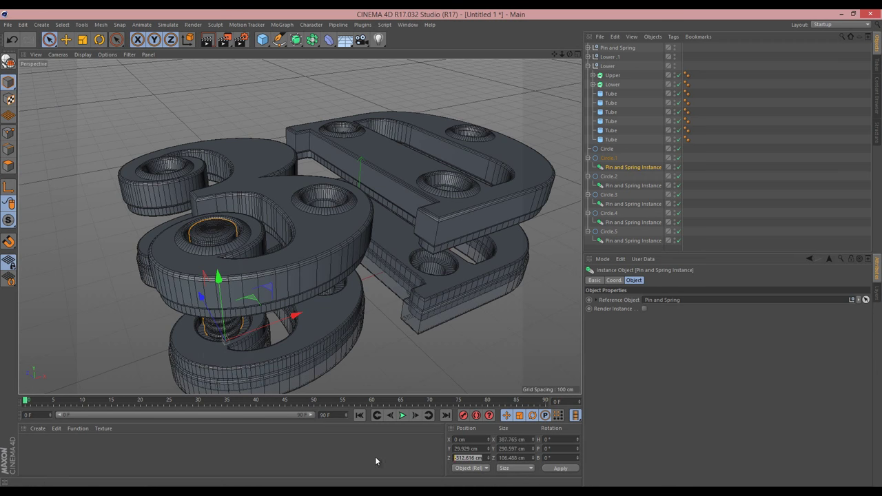
text(0)
key(Return)
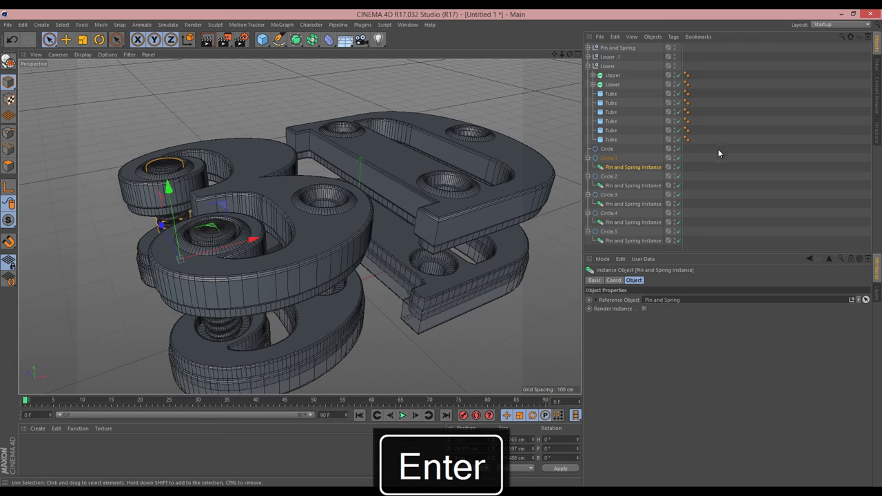
Center the Circle.2 instance in its hole by setting its relative X and Z positions to 0 cm.
click(633, 185)
text(0)
drag(478, 459, 432, 459)
text(0)
key(Return)
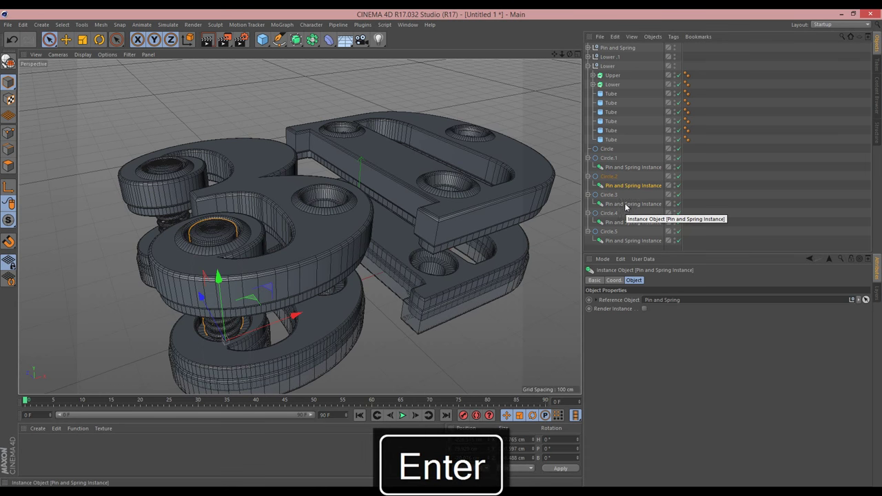
drag(478, 438, 403, 460)
text(0)
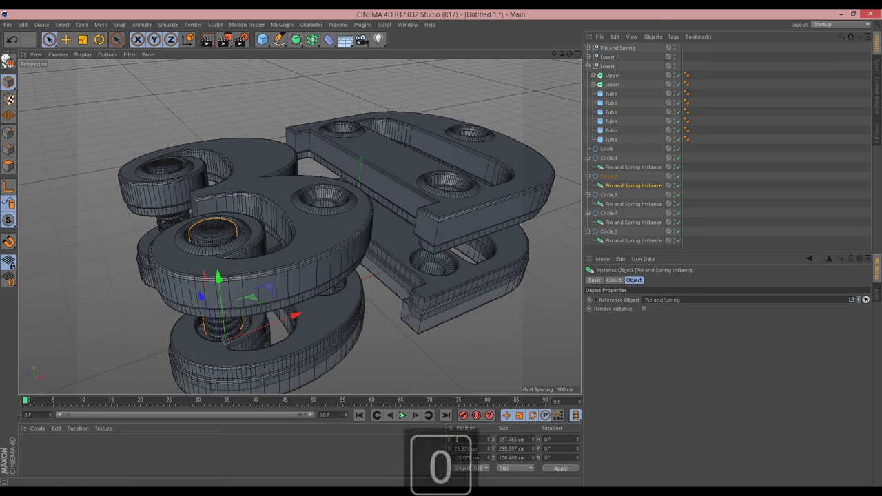
key(Return)
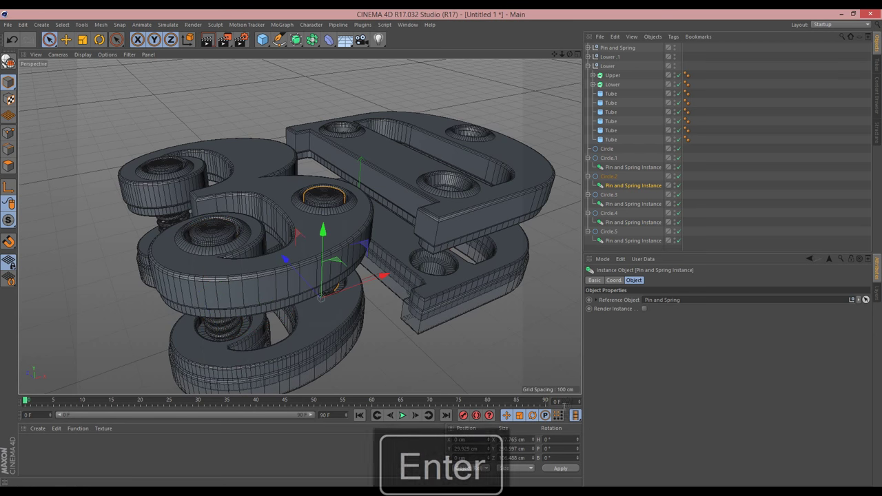
Center the Circle.3 instance in its hole by setting its relative X and Z positions to 0 cm.
click(631, 205)
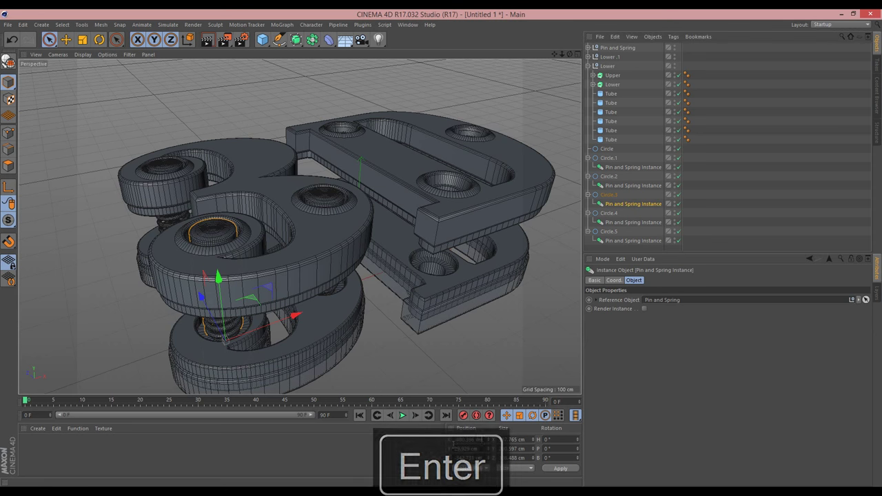
drag(481, 439, 417, 457)
text(0)
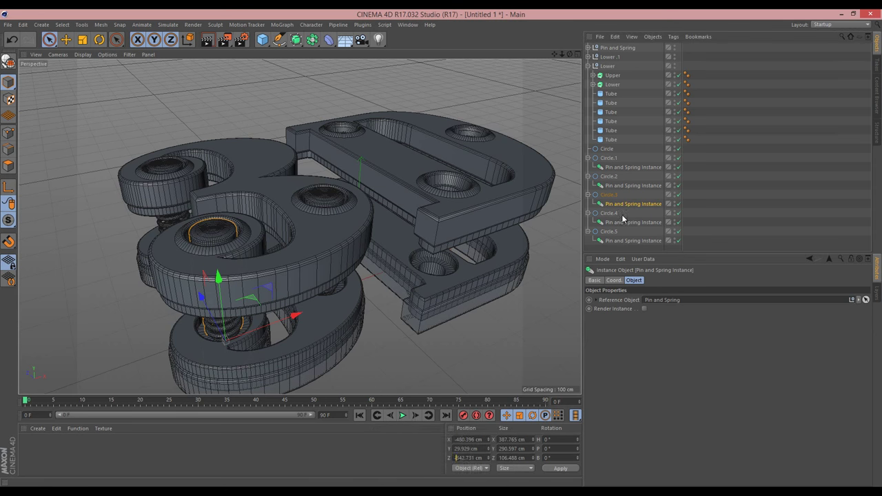
key(Return)
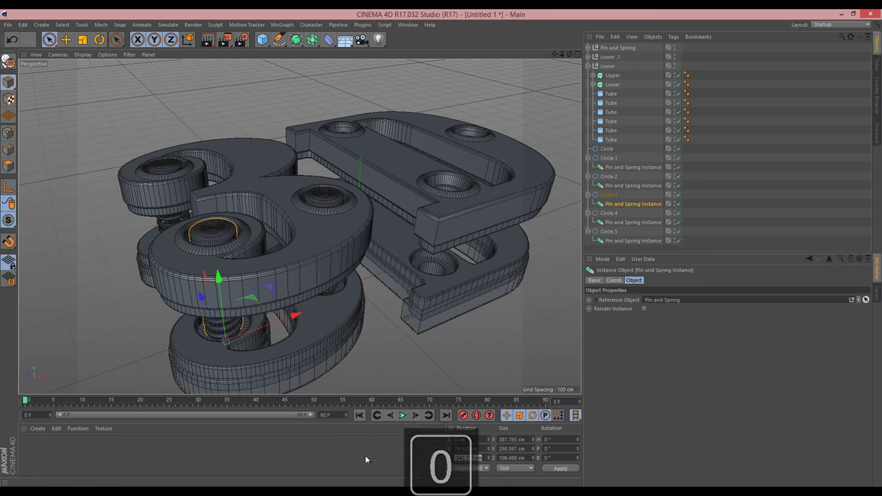
key(Return)
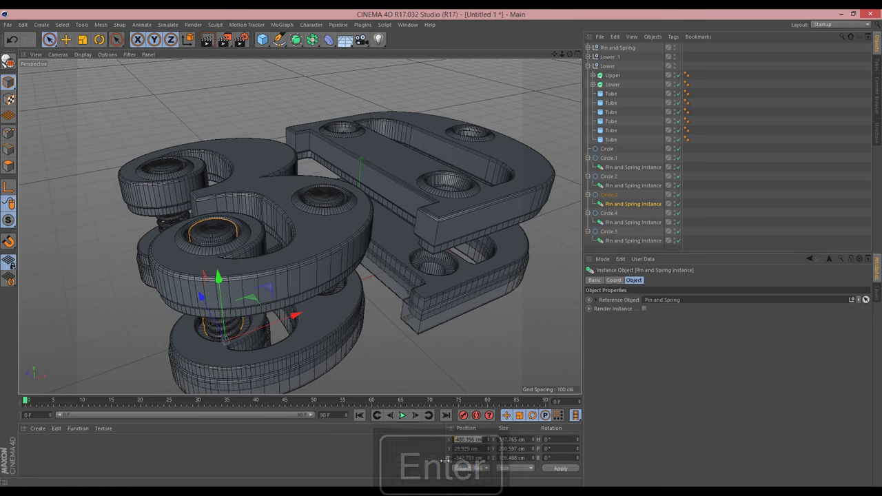
key(Return)
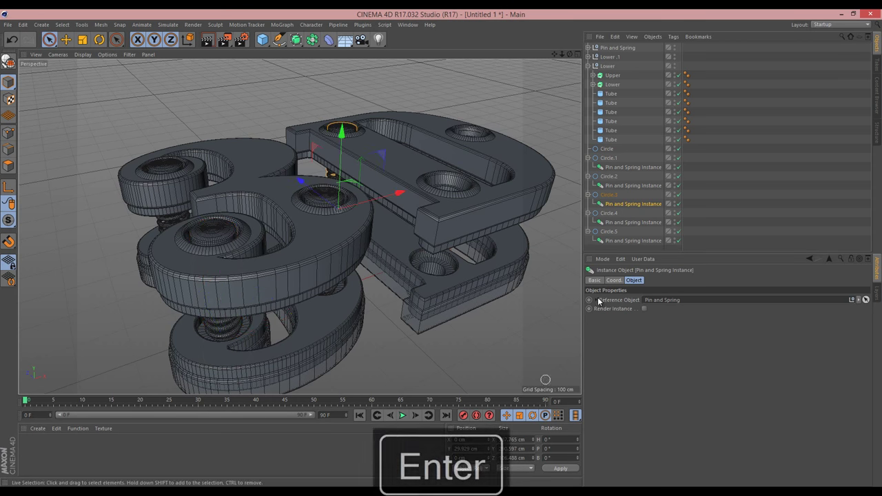
Center the Circle.4 instance in its hole by setting its relative X and Z positions to 0 cm.
click(617, 223)
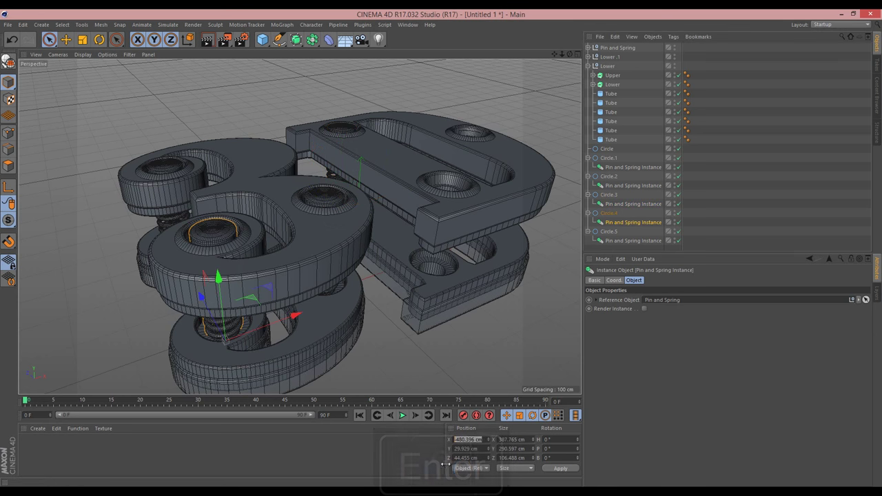
key(Return)
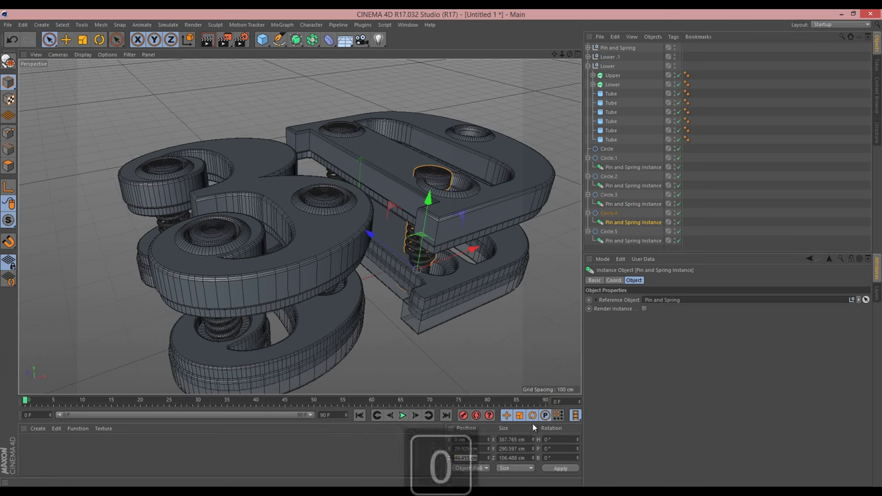
key(Return)
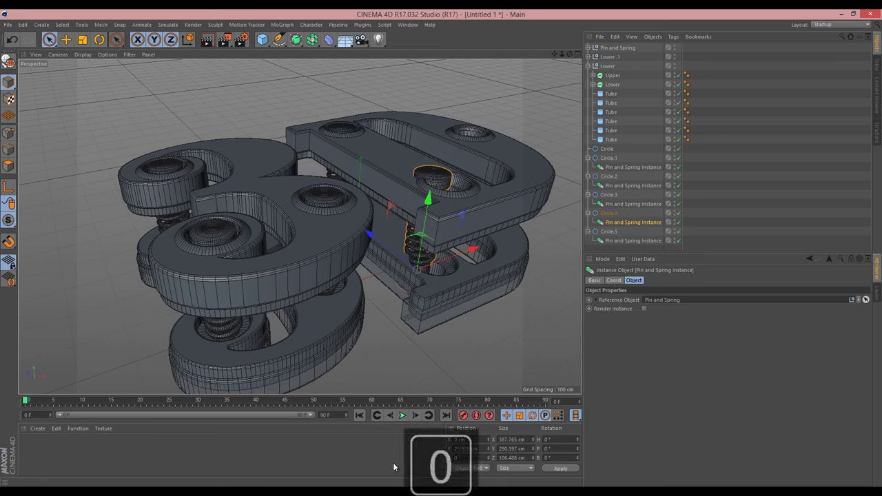
key(Return)
Center the Circle.5 instance in its hole by setting its relative X and Z positions to 0 cm.
key(Return)
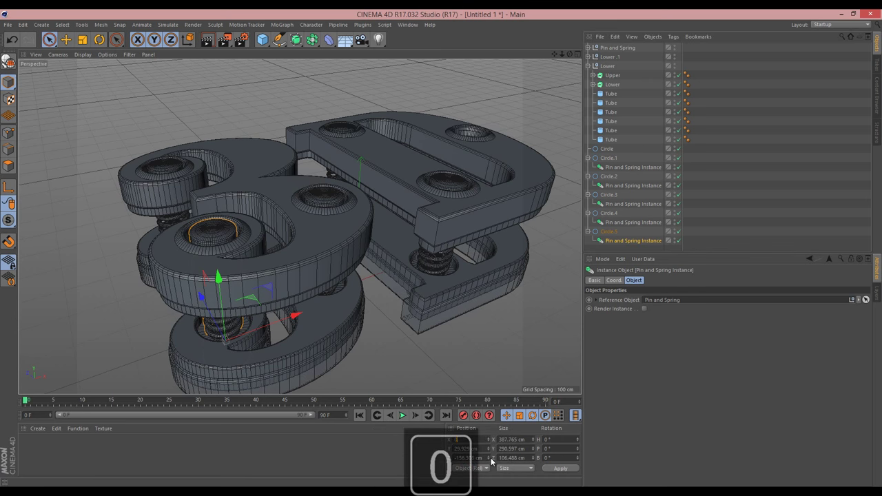
text(0)
key(Return)
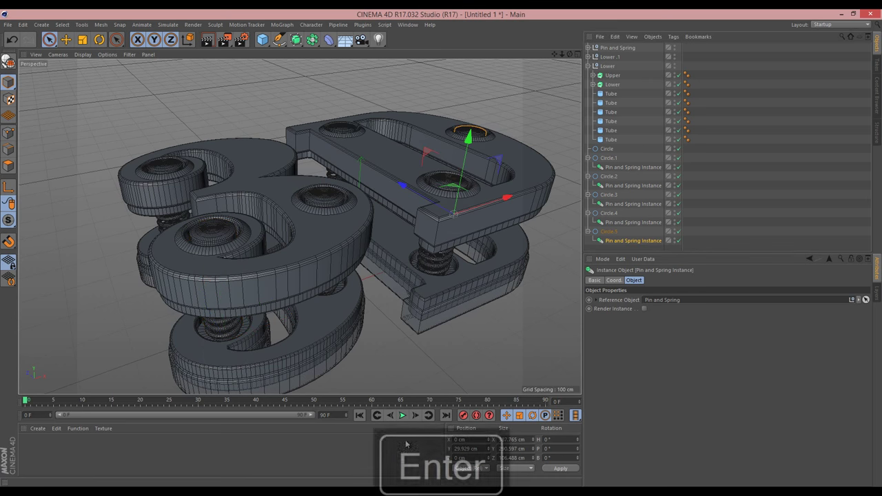
Move the five Pin and Spring instances out of Circle.1 through Circle.5 to the top level of the object hierarchy.
drag(439, 248, 441, 248)
drag(555, 55, 440, 248)
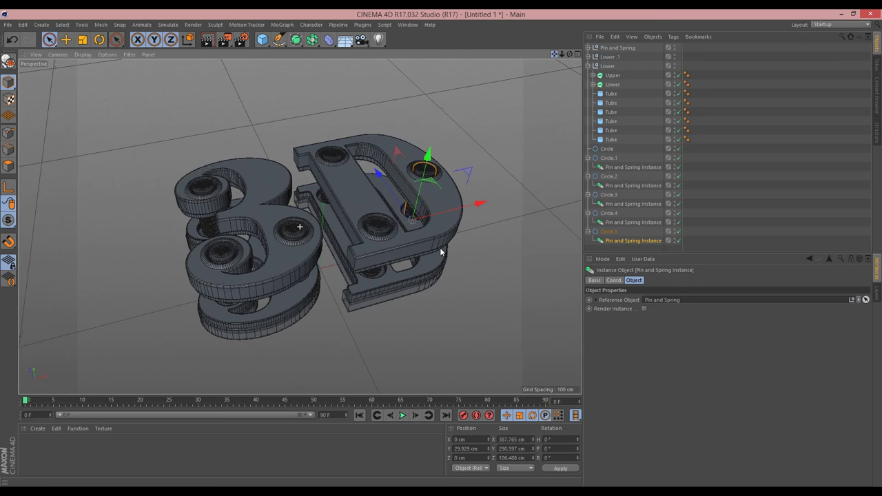
alt+middle_drag(441, 248, 427, 244)
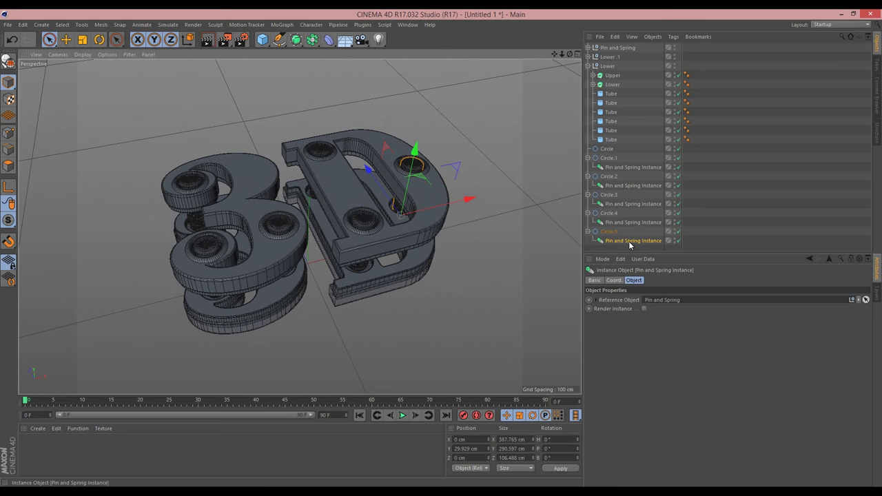
drag(630, 167, 622, 44)
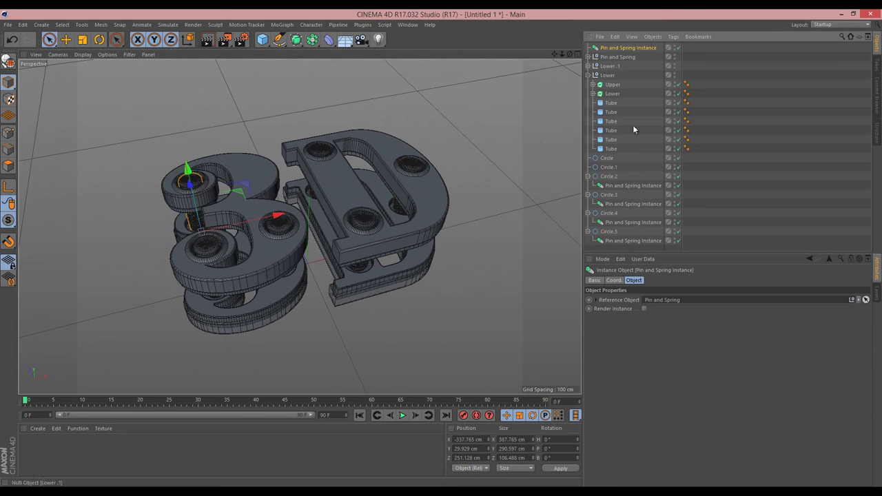
drag(631, 186, 622, 45)
drag(640, 202, 632, 47)
drag(630, 231, 630, 45)
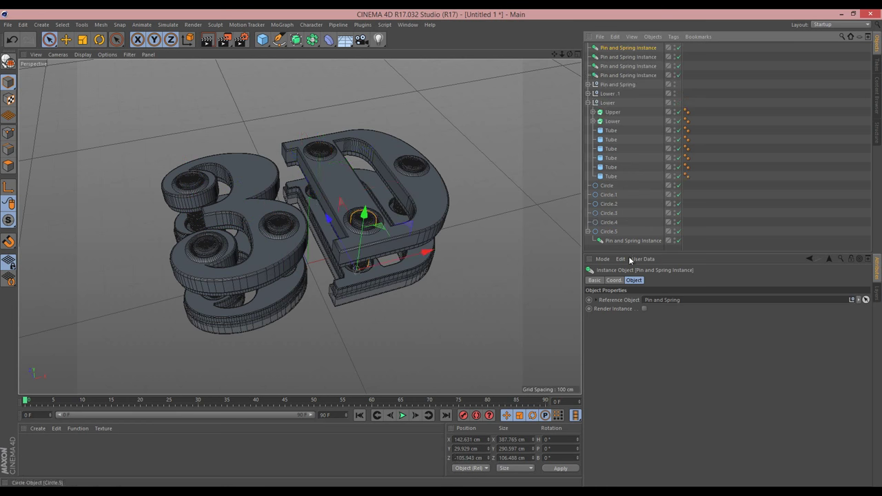
drag(635, 240, 623, 48)
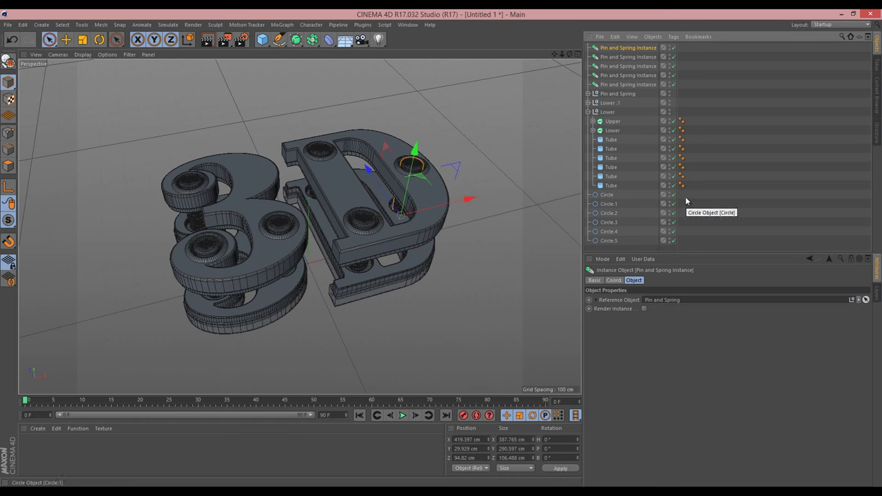
Group the six circle splines under a null named "Circlers" and collapse the Lower group.
drag(673, 195, 673, 240)
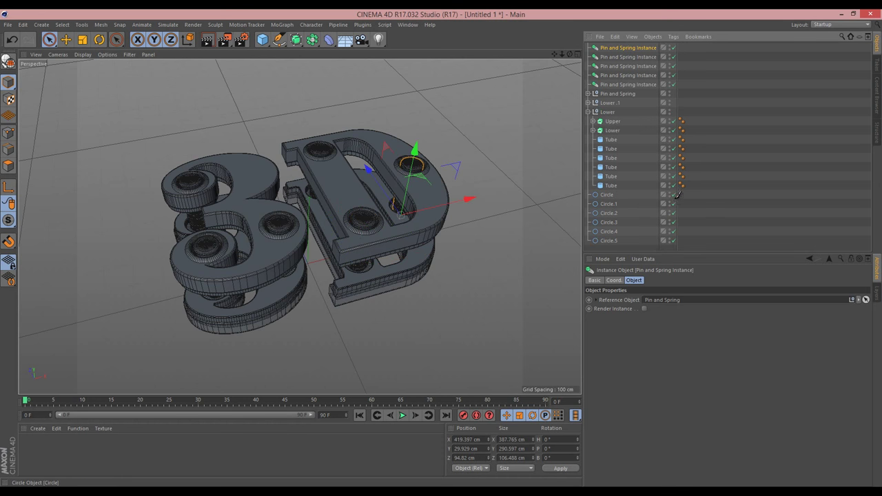
click(612, 196)
shift+click(610, 239)
key(alt+g)
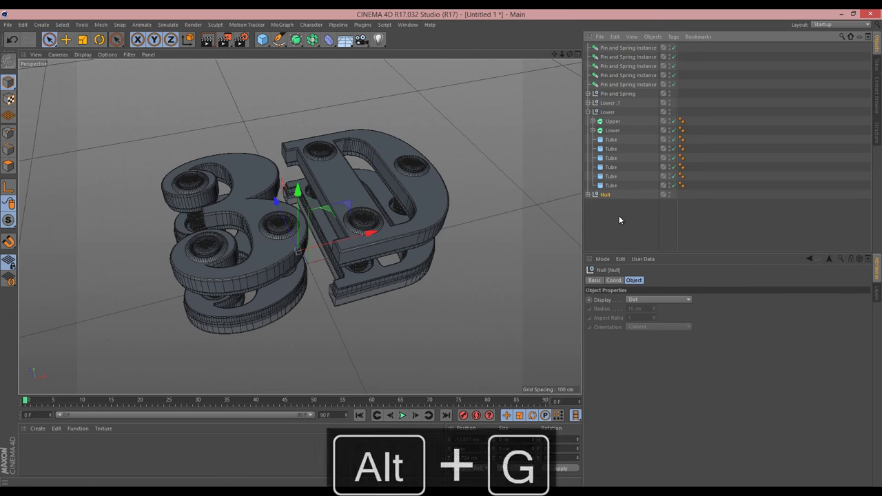
click(610, 203)
double_click(606, 195)
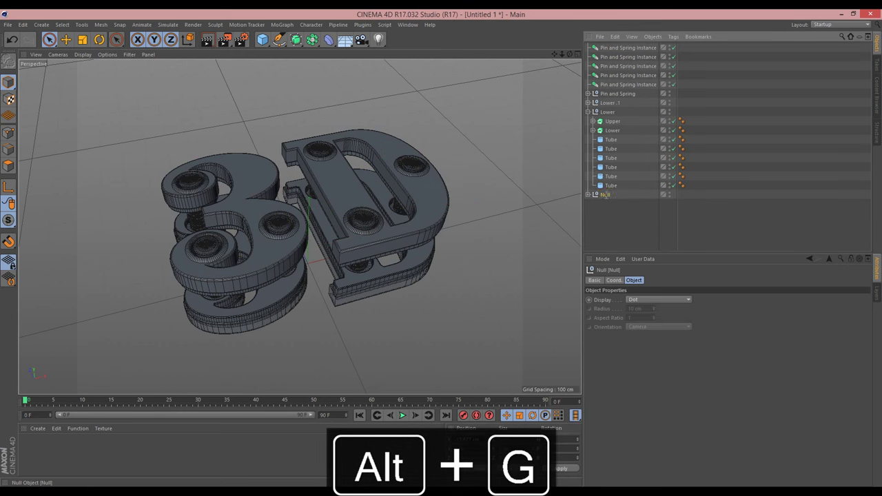
text(Circlers)
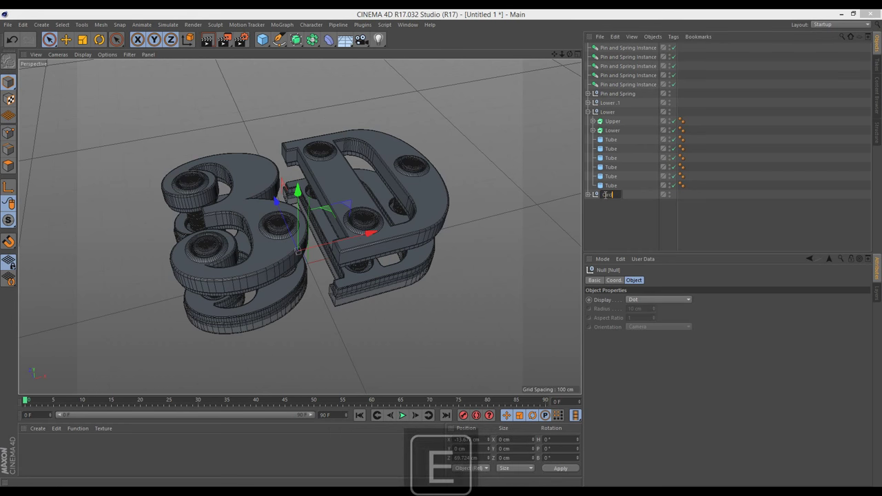
key(Return)
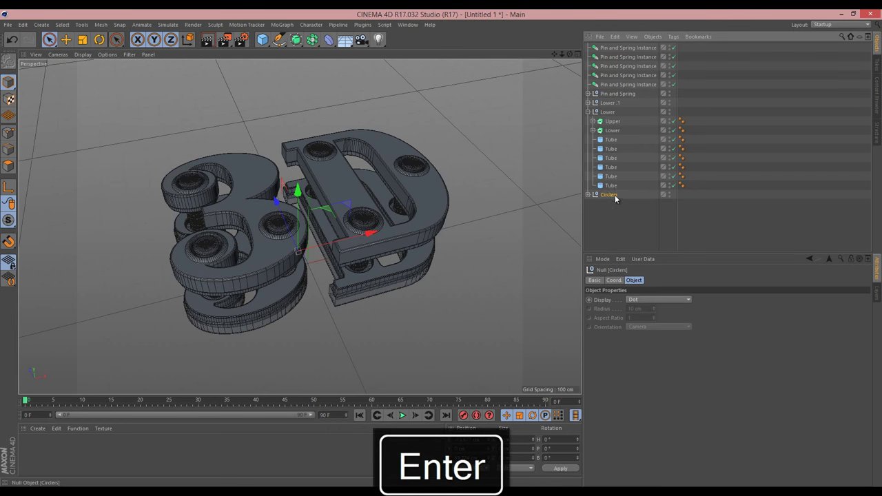
click(588, 112)
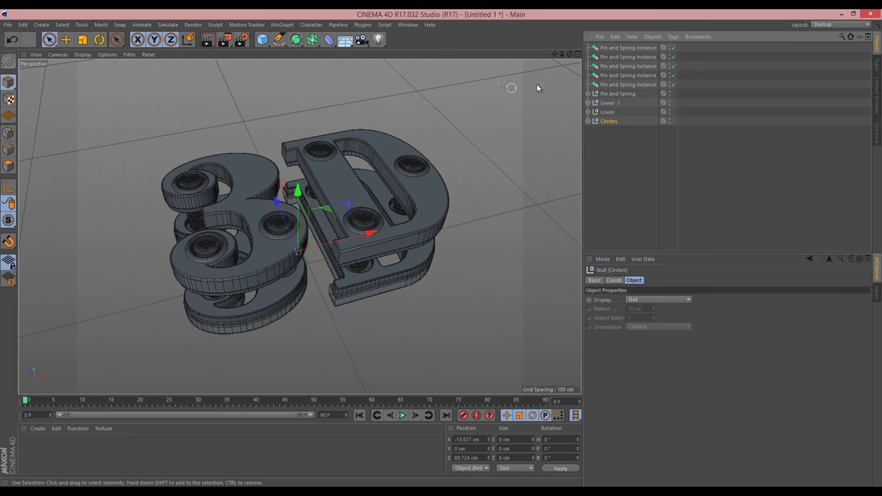
drag(560, 55, 569, 81)
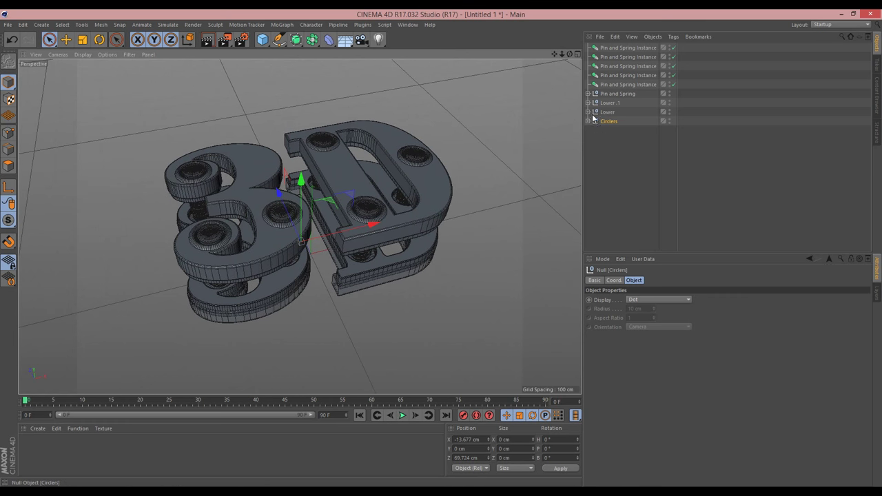
click(589, 93)
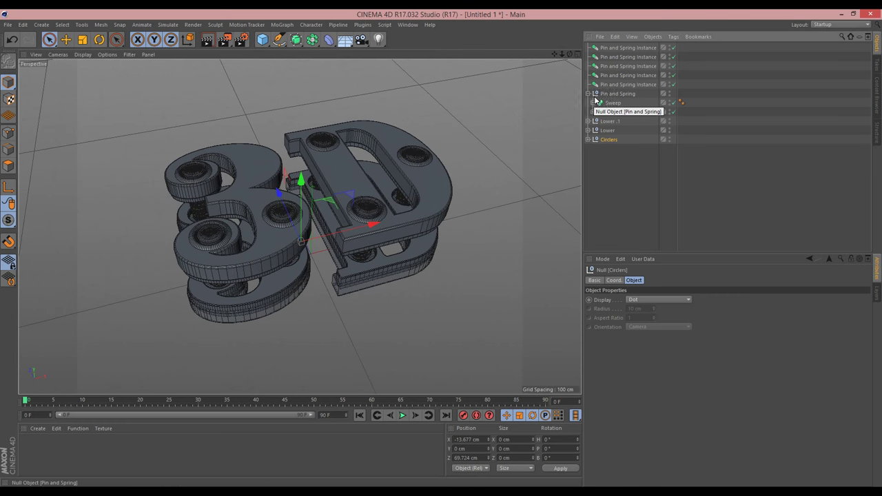
click(589, 93)
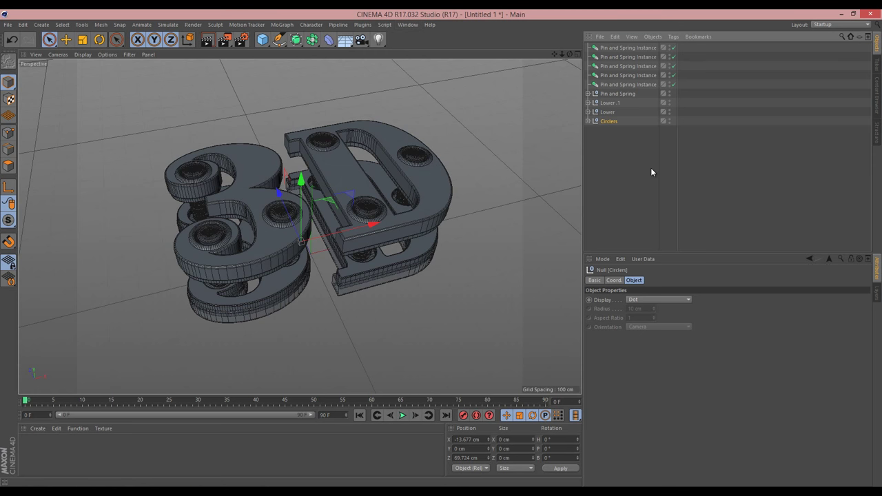
Load the Infidio_Pro_R16_V1.5.c4d studio from the RMF_Infidio_Pro_v1.5 presets into the scene and close the Content Browser.
click(408, 25)
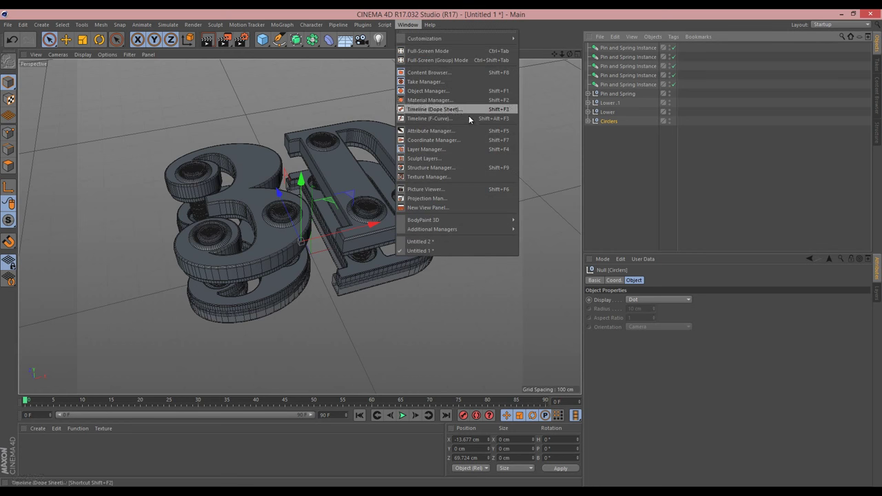
click(458, 73)
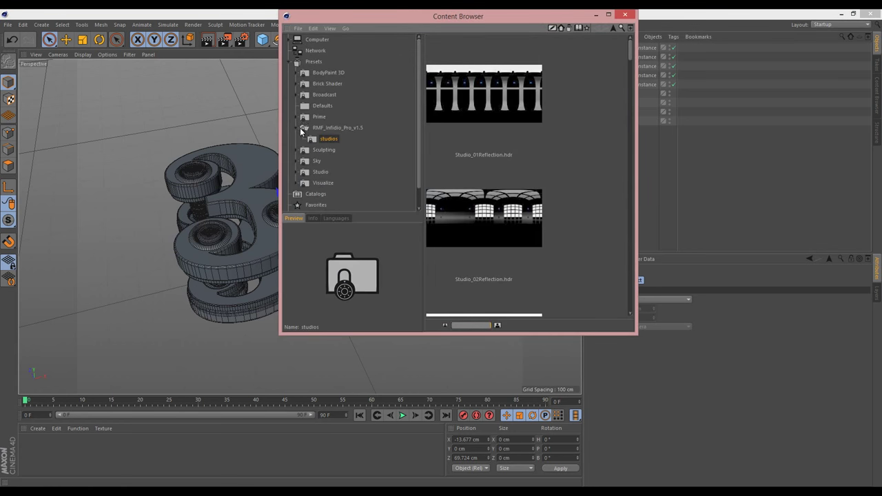
click(302, 129)
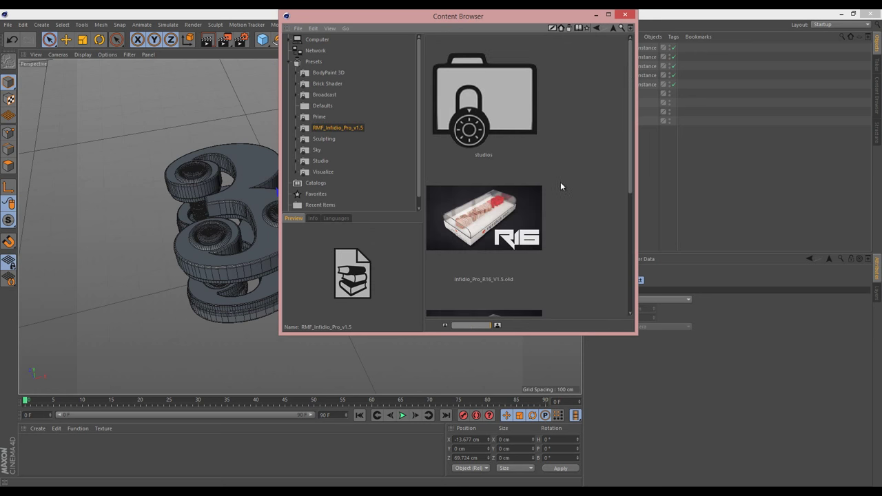
double_click(484, 220)
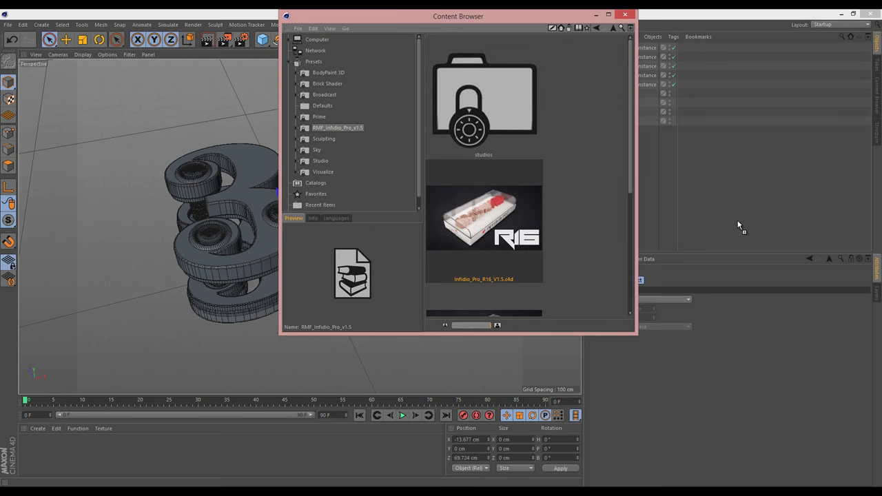
click(623, 16)
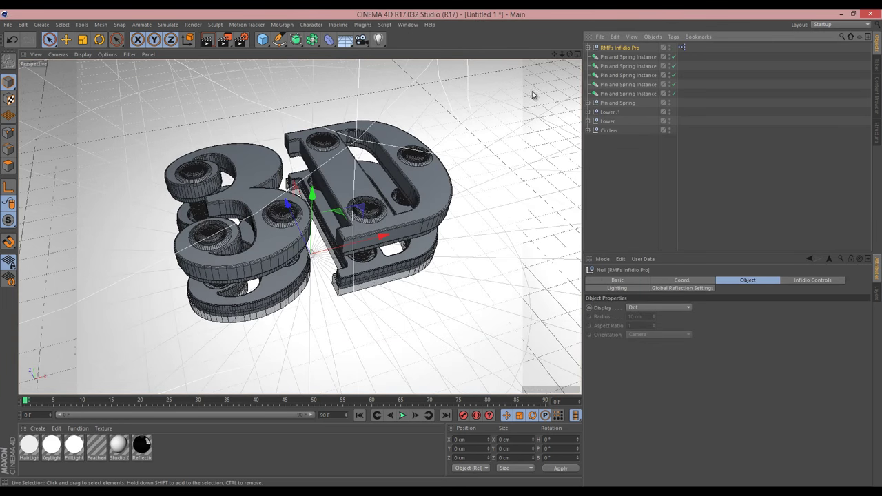
Lower the RMFs Infidio Pro studio to about -8.1 cm in Y, just beneath the lower letter plates.
click(578, 54)
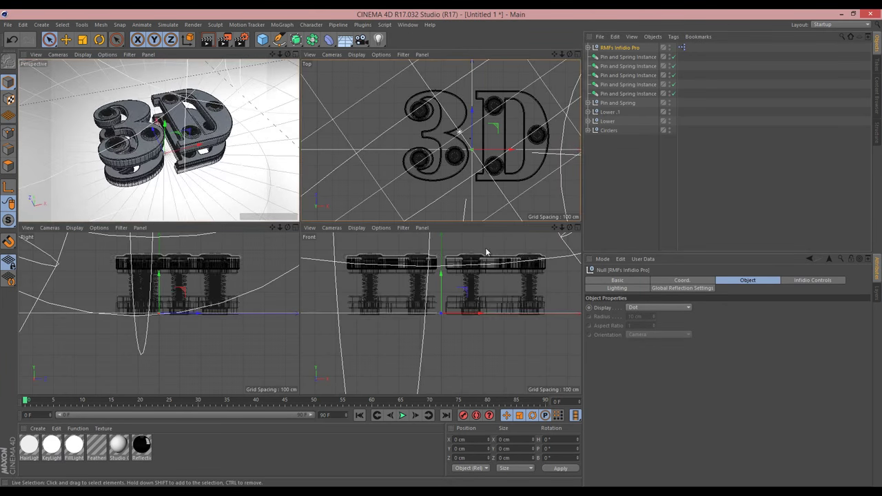
scroll(434, 306, up, 3)
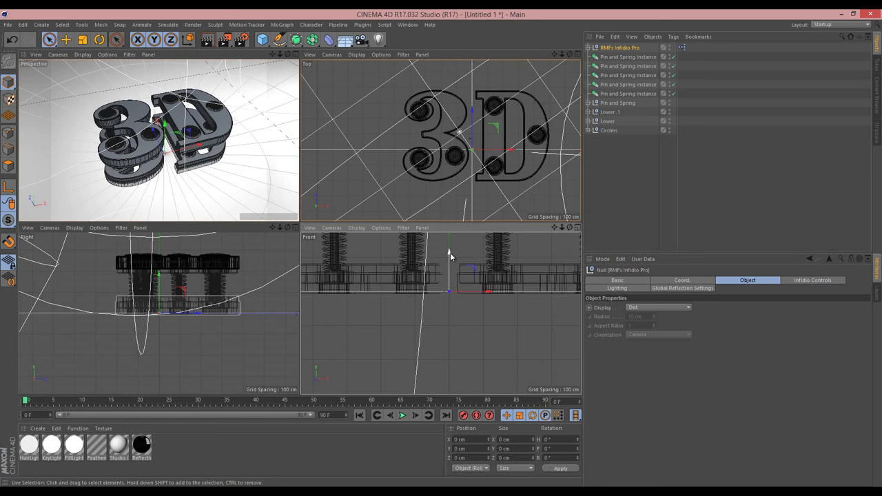
drag(447, 254, 448, 258)
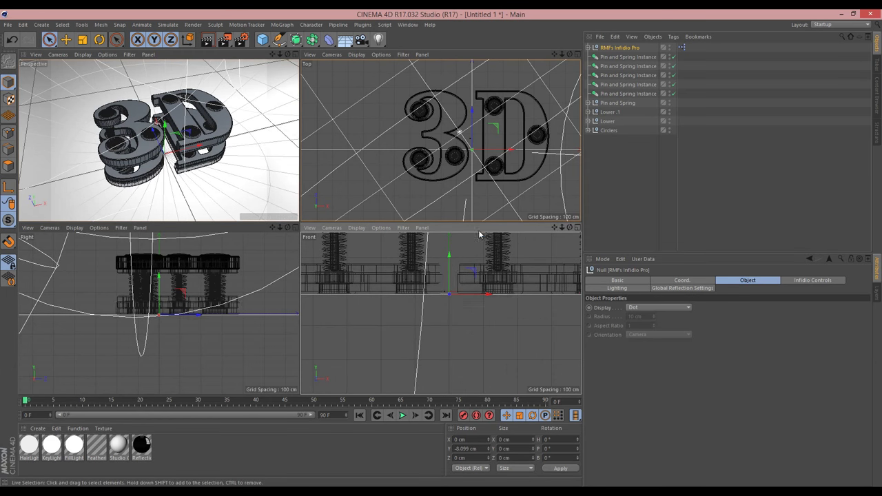
drag(280, 54, 299, 224)
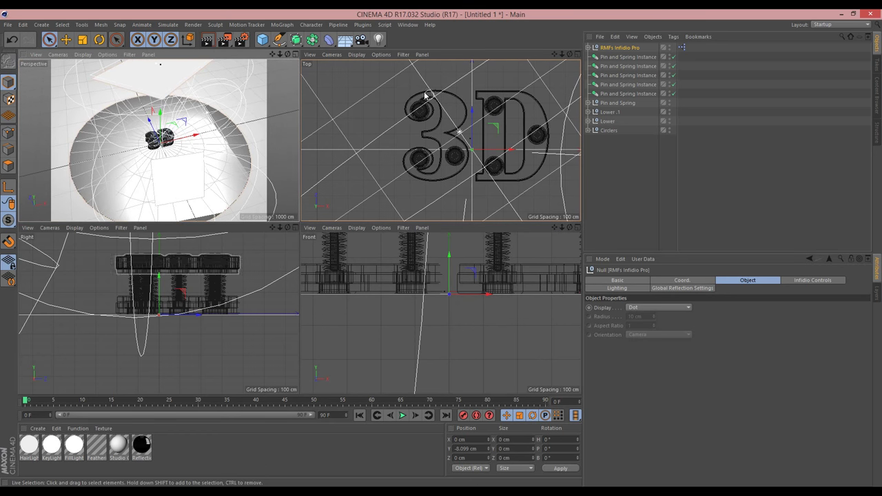
click(294, 54)
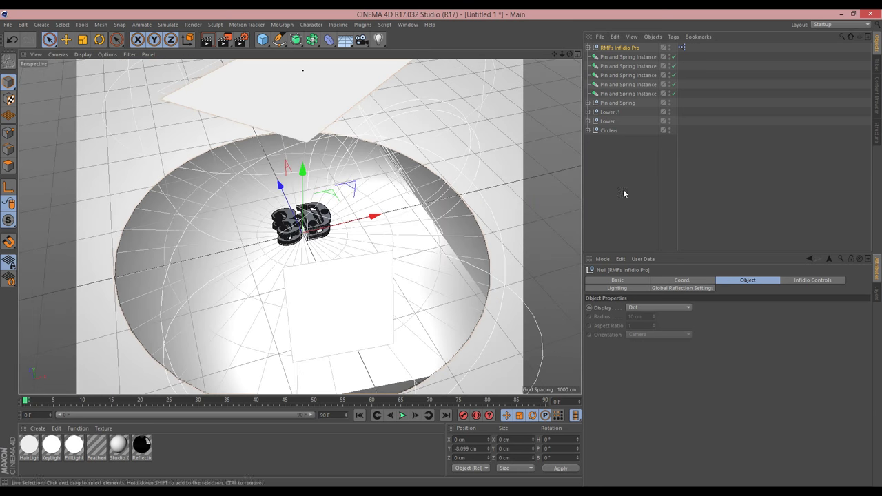
Rotate all of the studio lighting to -3° and set the hair light's height to -454.
click(789, 282)
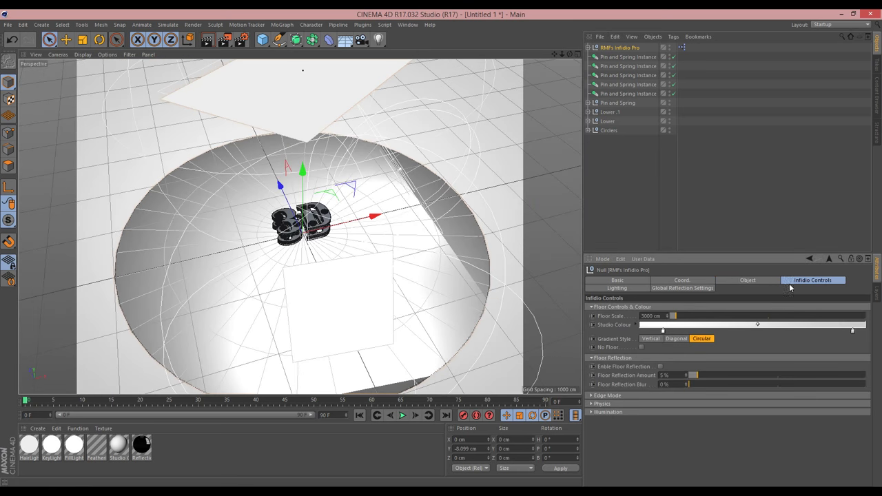
click(638, 288)
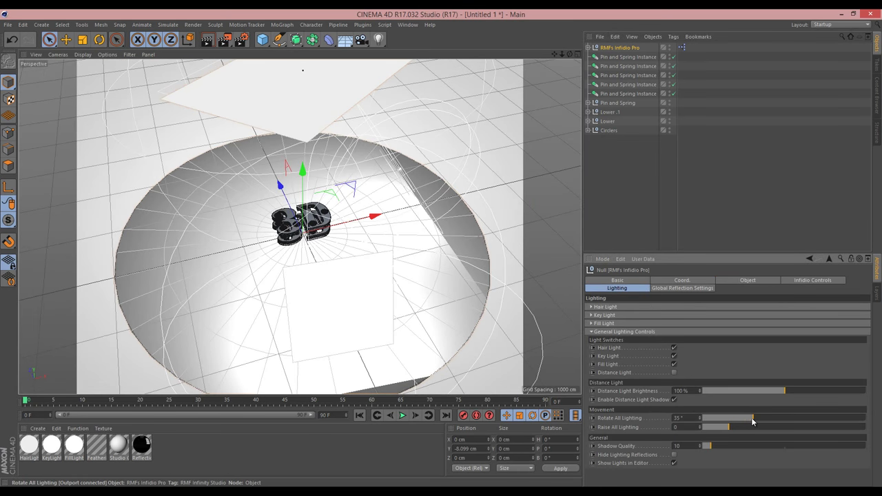
drag(752, 418, 745, 422)
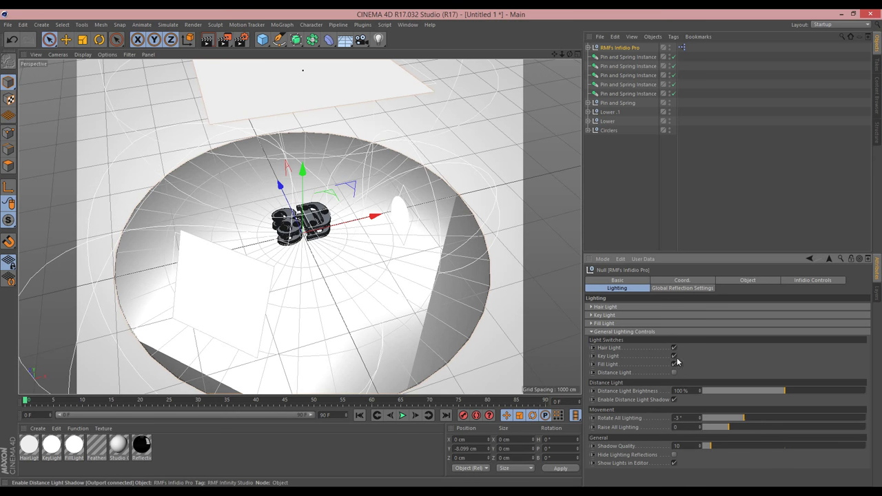
click(591, 307)
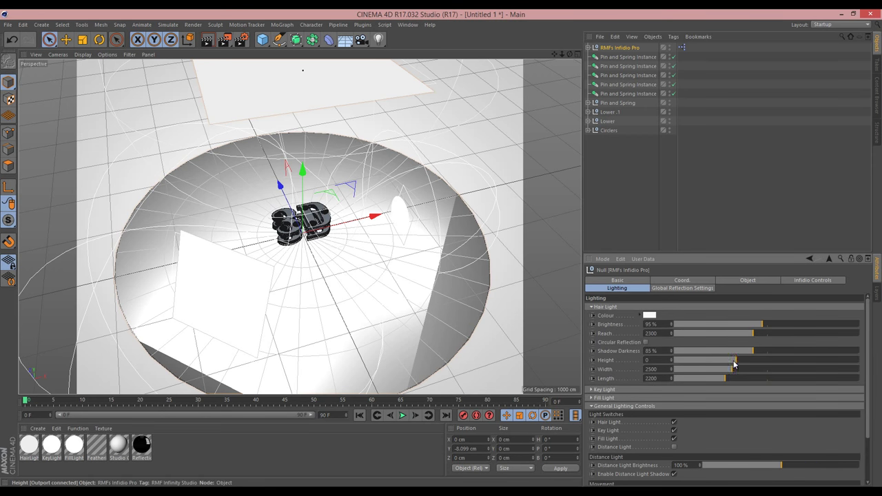
drag(735, 365, 726, 364)
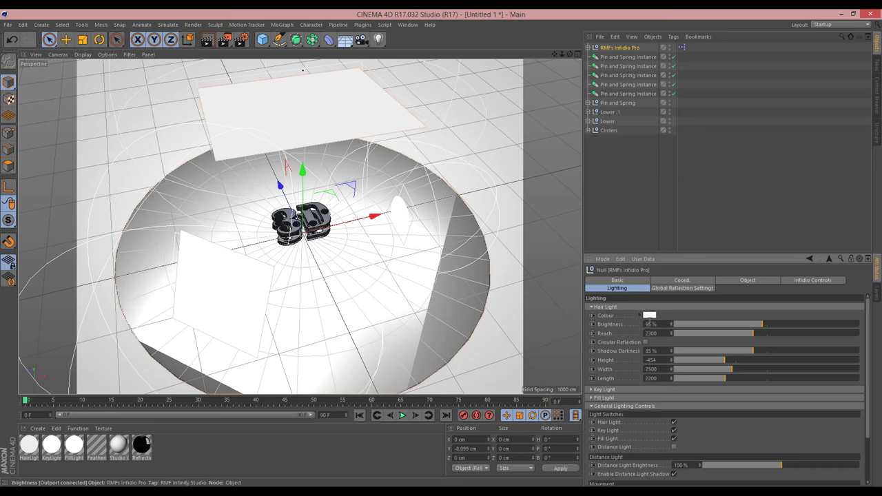
Change the fill light's colour to a pale blue with a hue of 195°.
click(590, 398)
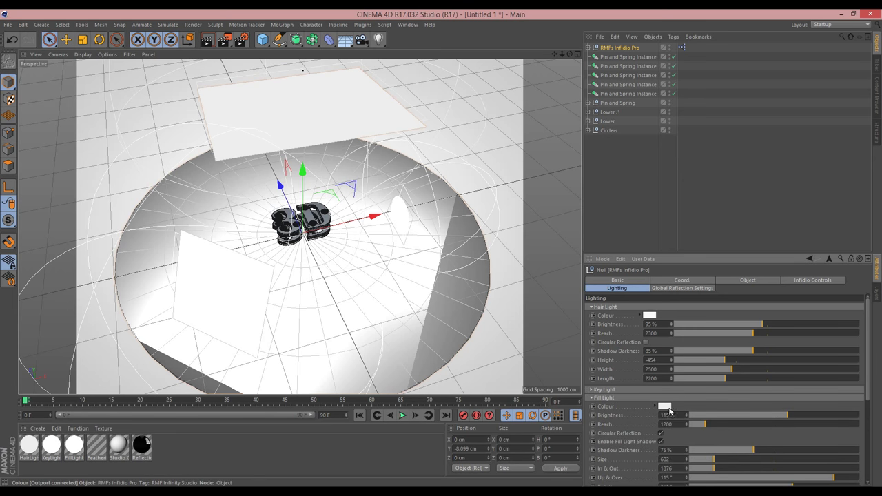
click(650, 407)
click(687, 407)
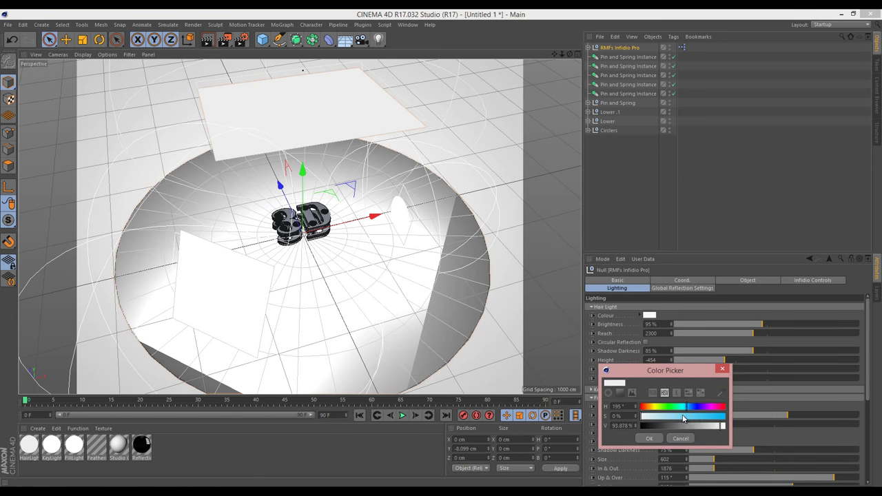
drag(683, 418, 665, 420)
click(649, 438)
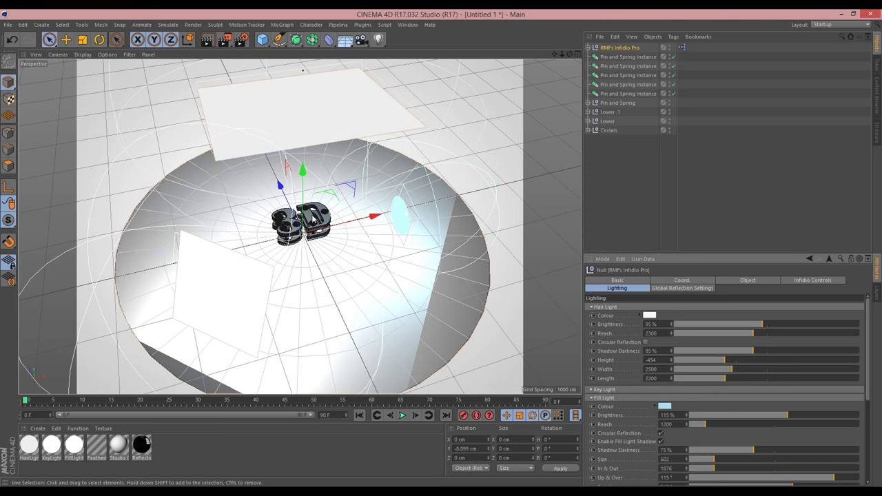
Change the key light's colour to a pale yellow with a hue of 62° and a saturation of 20%.
click(591, 399)
click(590, 389)
click(650, 399)
click(638, 401)
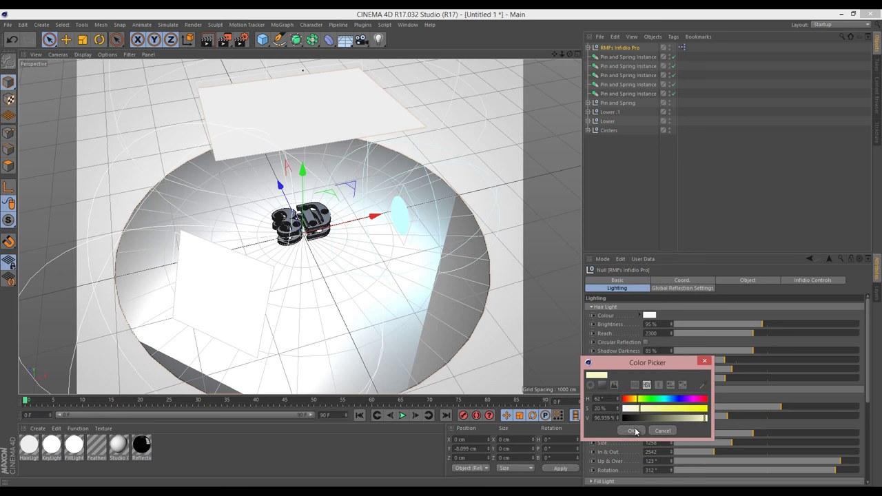
click(634, 430)
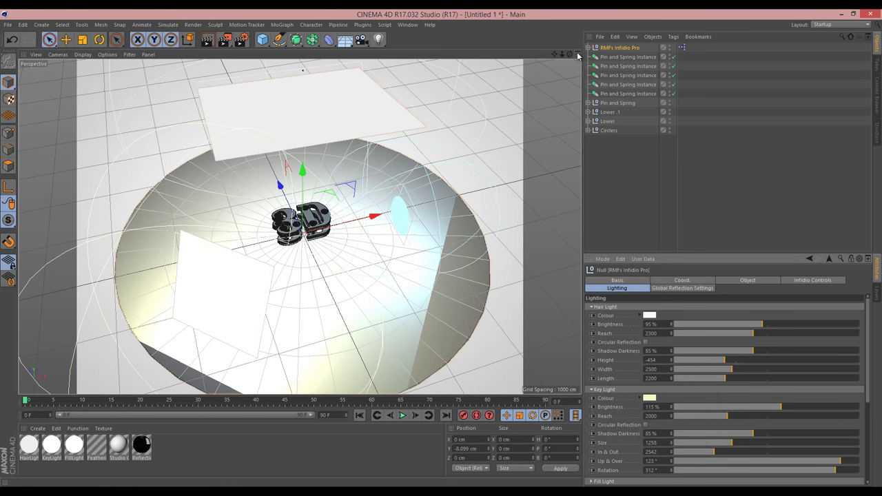
mouse_move(563, 54)
mouse_down()
mouse_move(443, 252)
mouse_move(555, 61)
mouse_up()
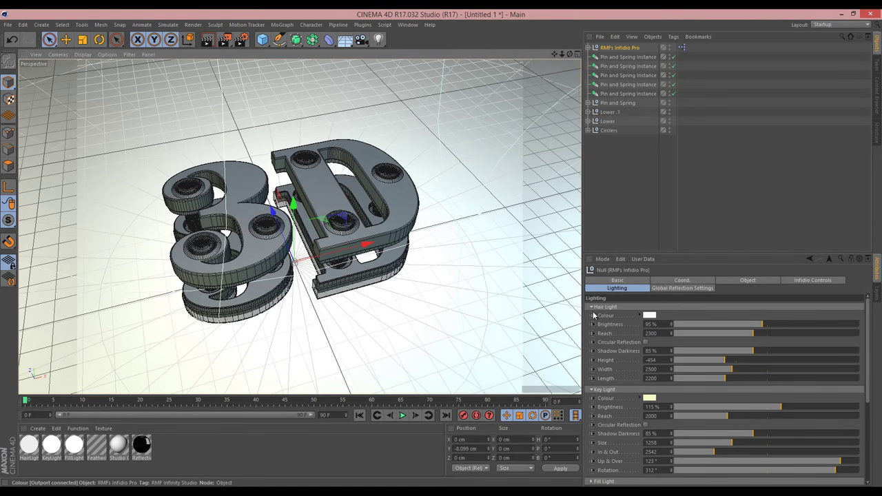
Change the starting knot of the Infidio Pro studio colour gradient to black.
click(590, 307)
click(591, 315)
click(593, 332)
click(592, 332)
click(805, 279)
drag(667, 316, 669, 319)
double_click(664, 332)
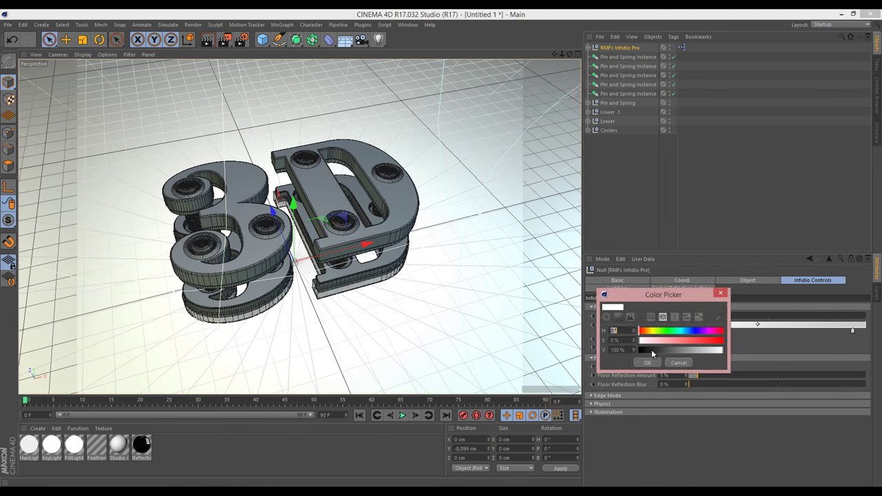
drag(657, 352, 648, 351)
click(647, 363)
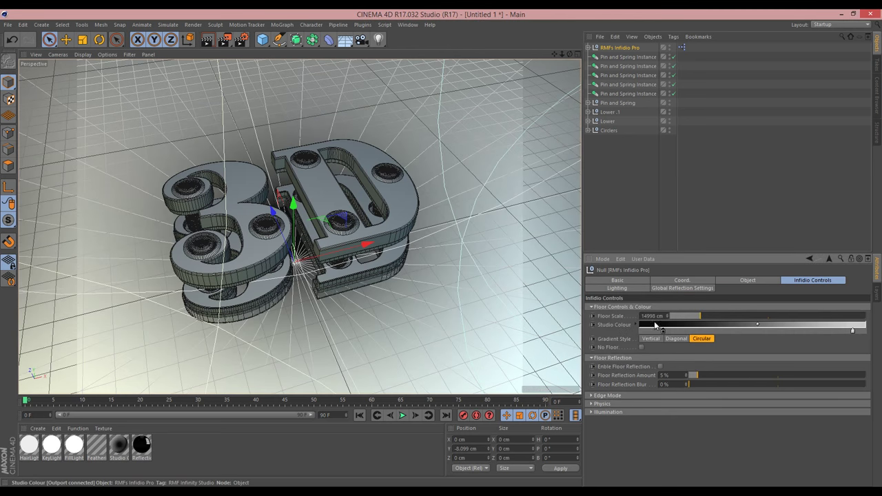
Set the end knot of the studio colour gradient to a dark blue with hue 208°, saturation 41% and value 16%.
double_click(853, 331)
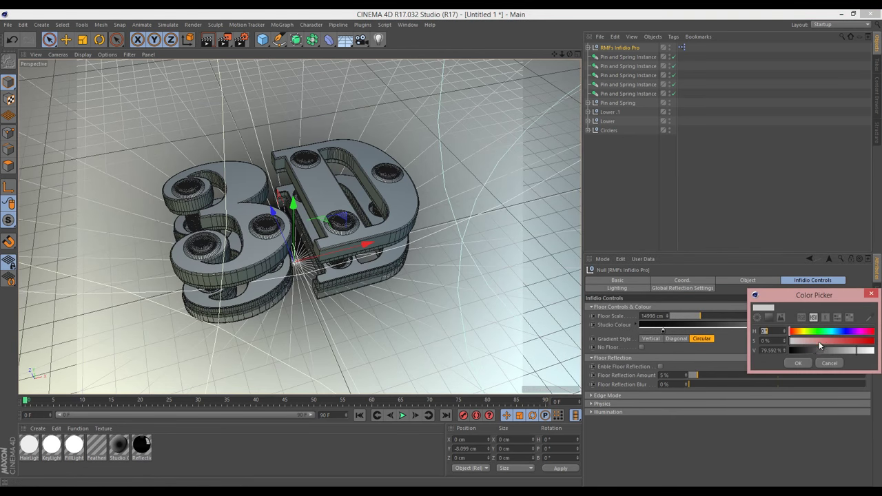
click(839, 331)
click(824, 341)
click(808, 350)
drag(808, 350, 799, 352)
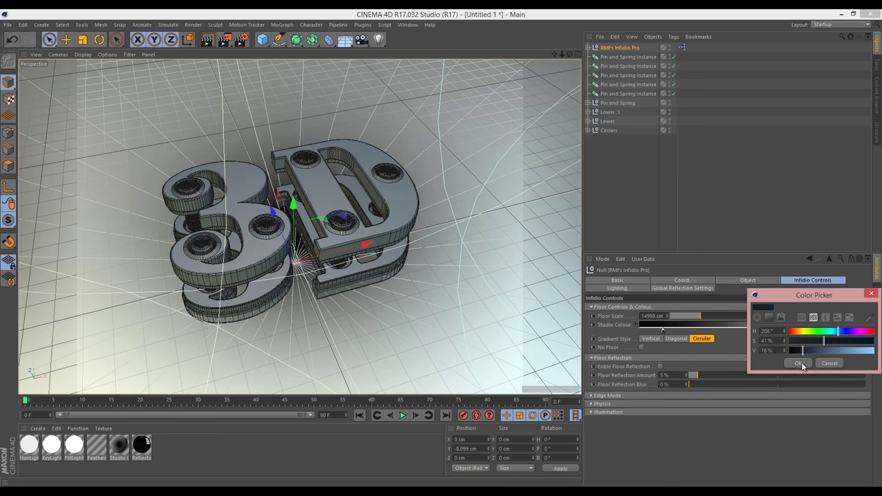
click(798, 364)
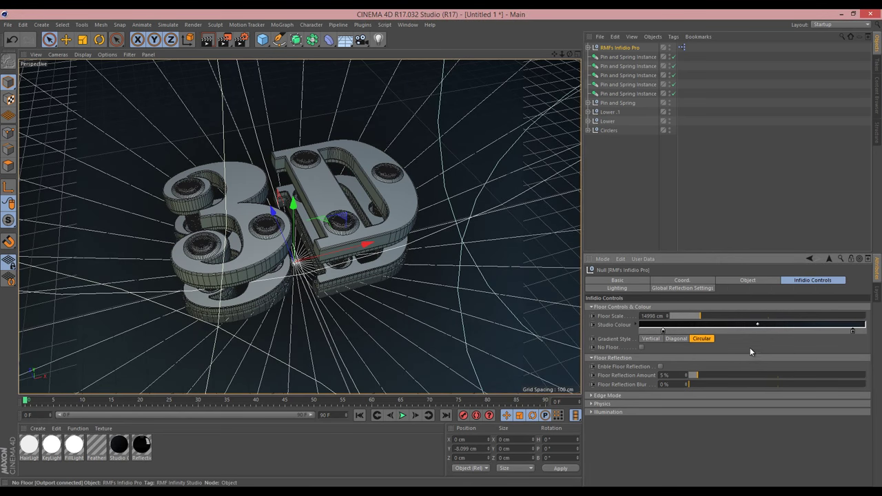
Make the studio gradient Diagonal and enable floor reflection with a 10% amount and 1% blur.
click(675, 339)
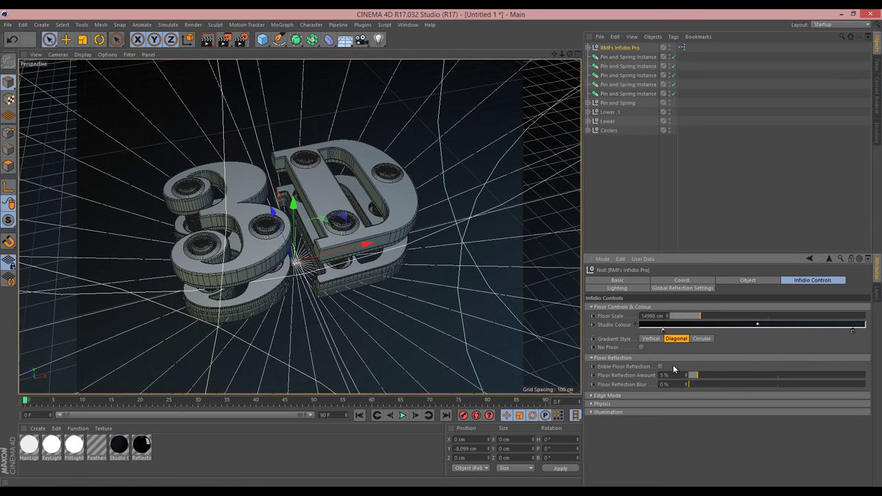
click(660, 366)
mouse_move(688, 375)
mouse_down()
mouse_move(710, 375)
mouse_move(695, 383)
mouse_up()
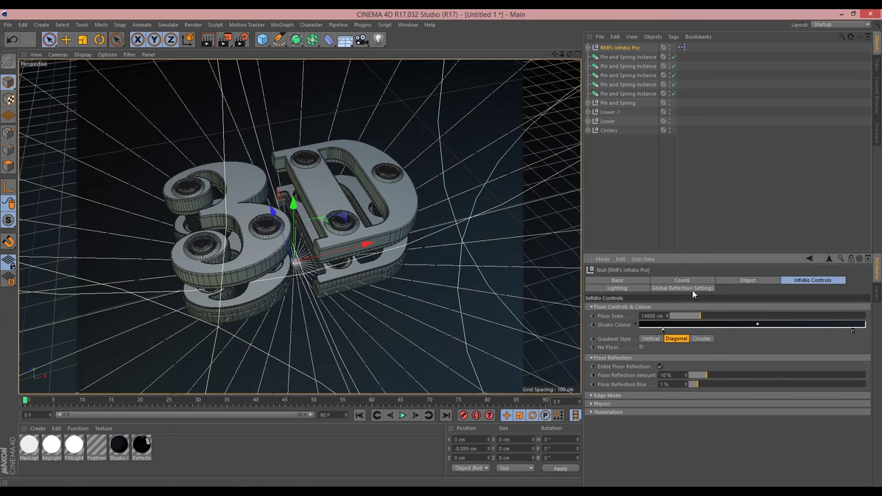
Set the global reflection rotation to 172° and render the perspective view as a test.
click(693, 290)
drag(816, 343, 788, 345)
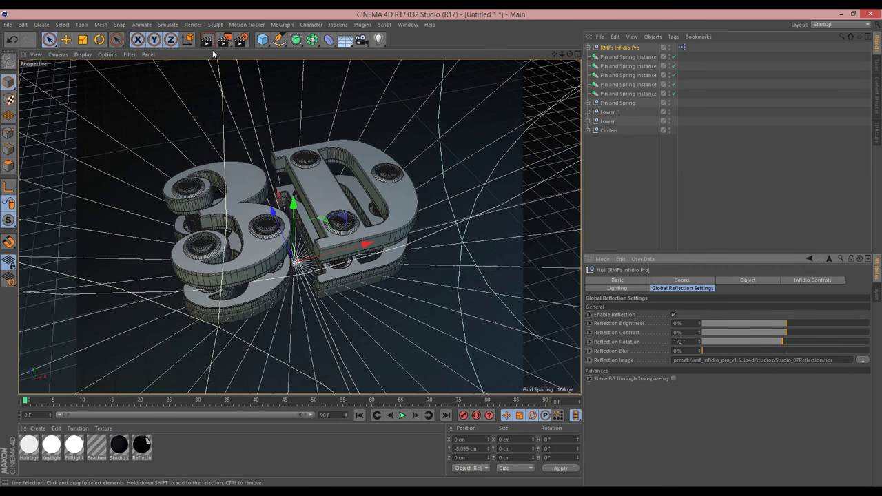
key(ctrl+r)
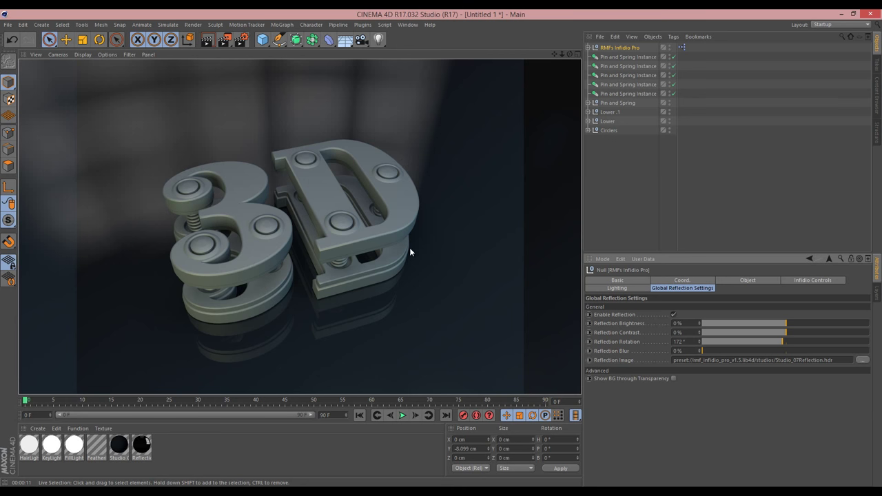
Set the studio's floor reflection blur to 3%.
click(812, 280)
click(721, 384)
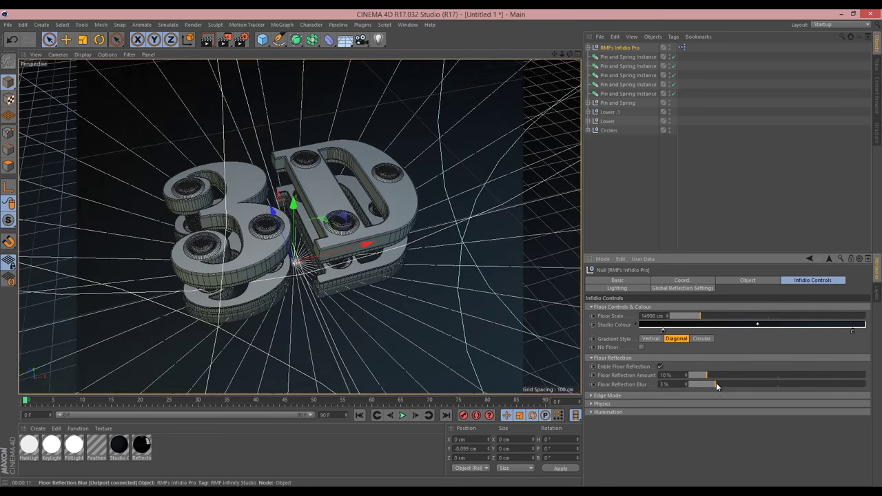
Switch the renderer to Physical with the Progressive sampler and render the perspective view again.
click(240, 39)
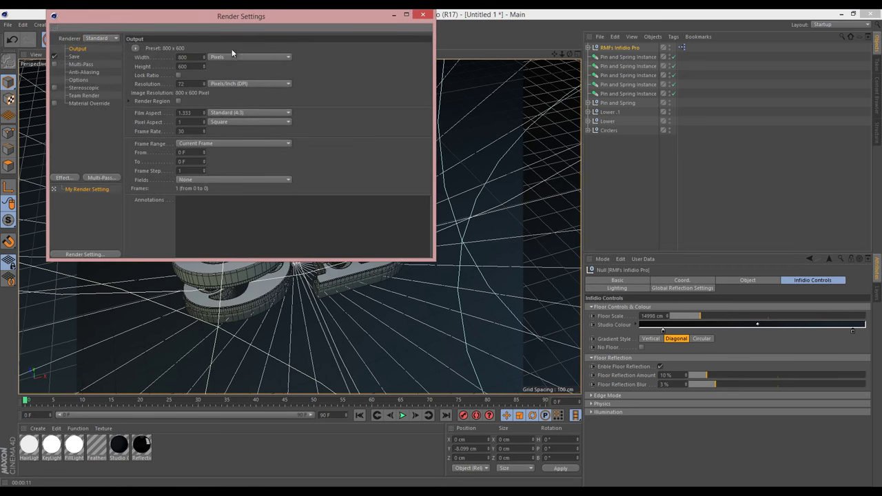
drag(216, 19, 272, 98)
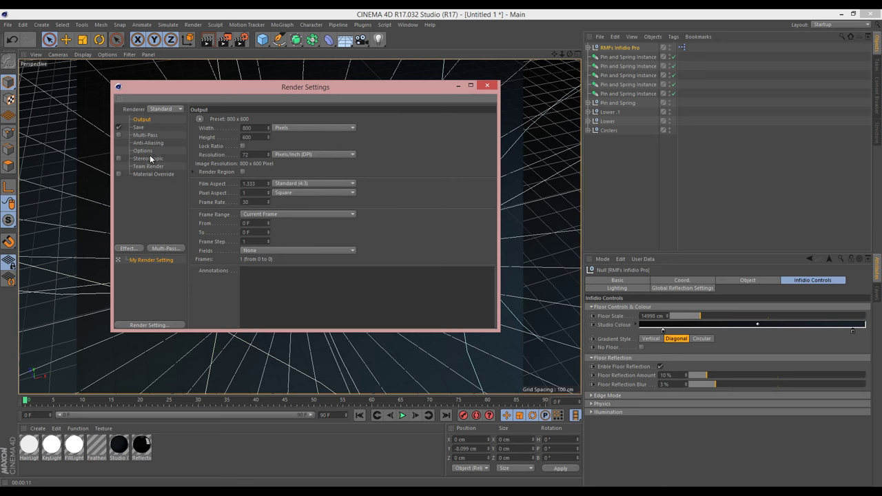
click(166, 109)
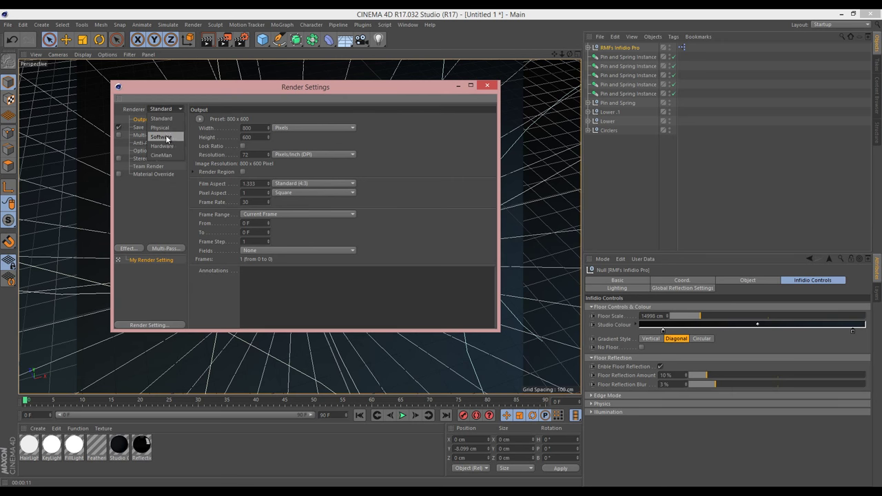
click(165, 136)
click(143, 181)
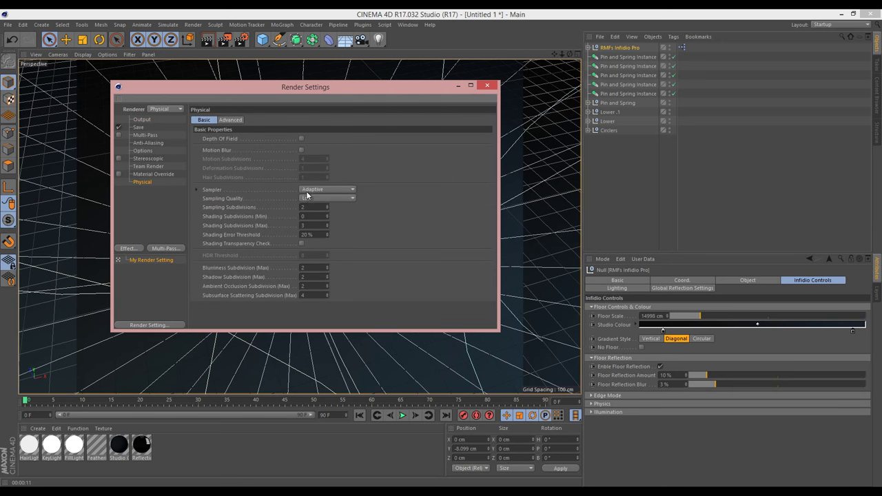
click(307, 191)
click(326, 228)
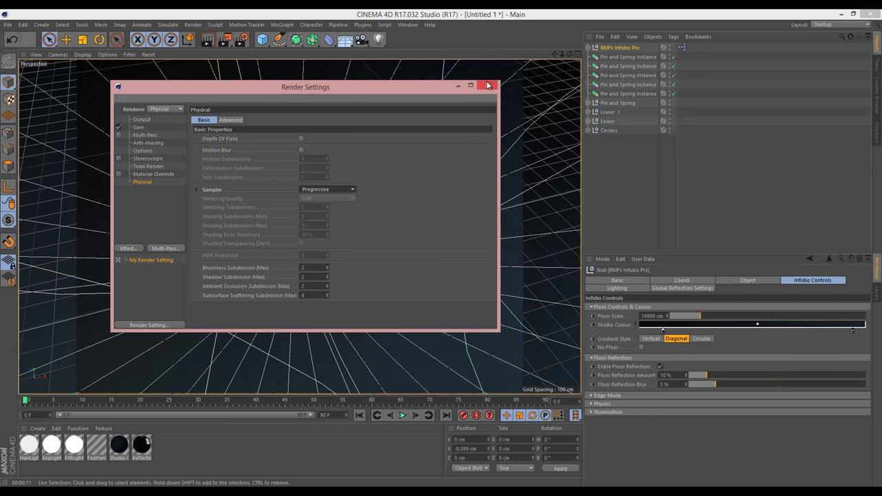
click(487, 85)
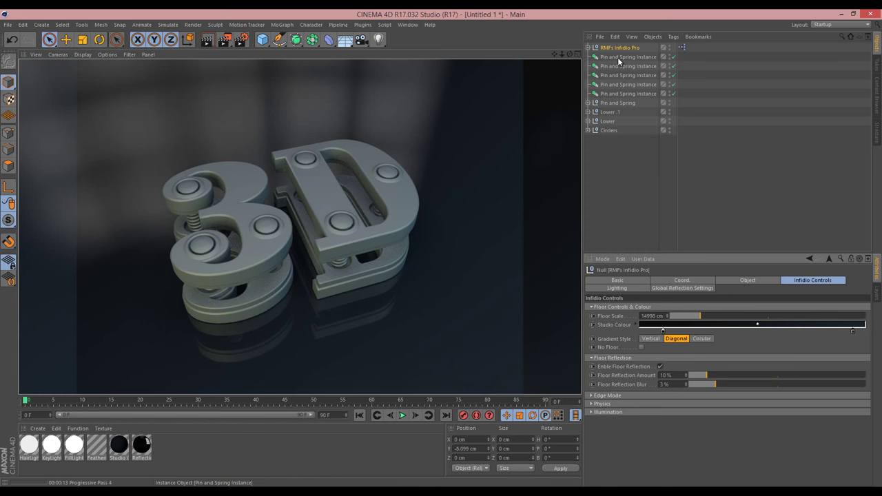
Inside the Pin and Spring group, rename the Sweep as Spring and the Subdivision Surface as Pin.
click(614, 103)
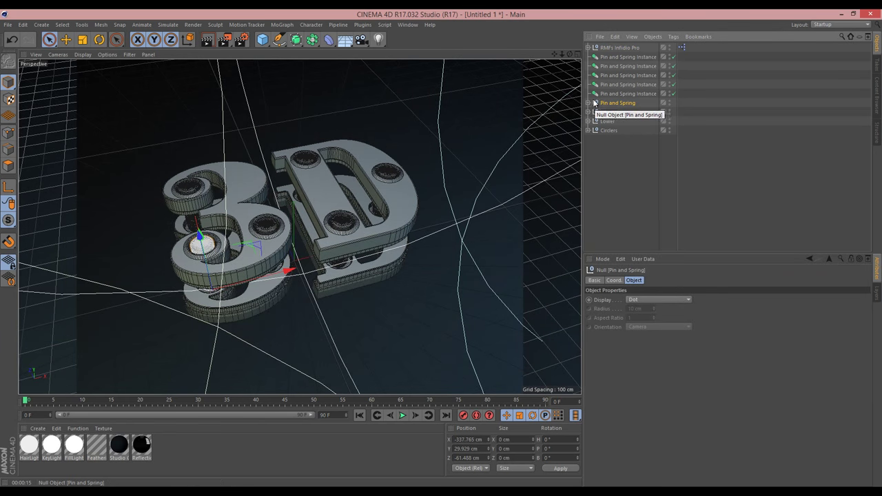
click(613, 112)
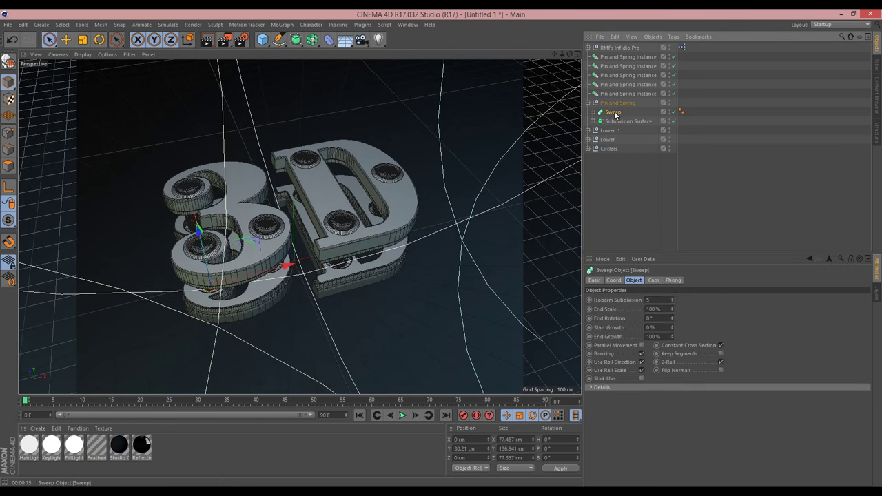
double_click(613, 113)
text(Spring)
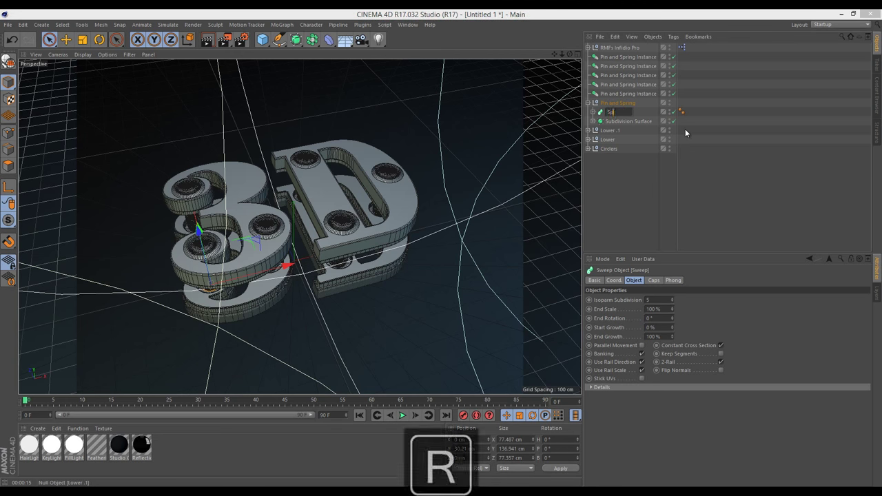
key(Return)
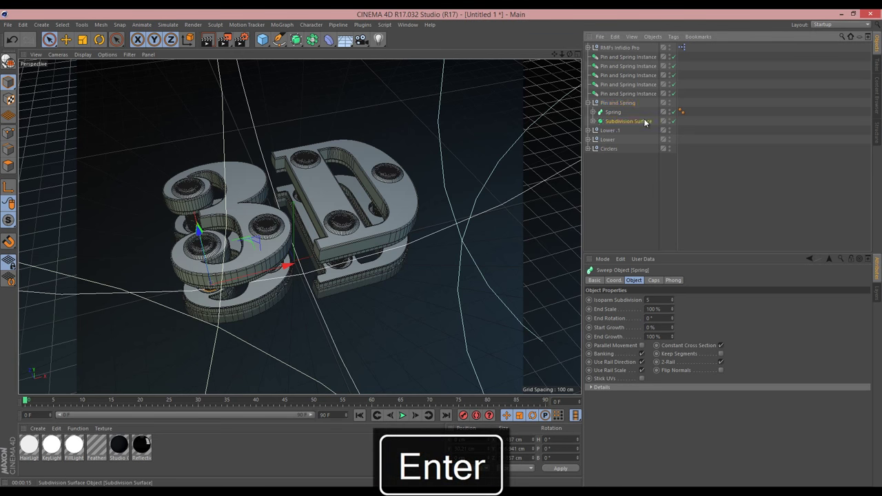
double_click(628, 121)
text(Po)
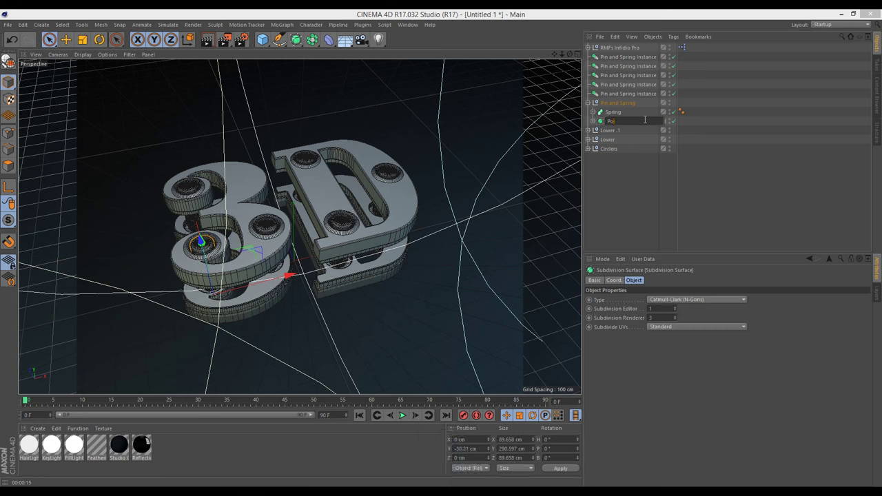
text(n)
key(Return)
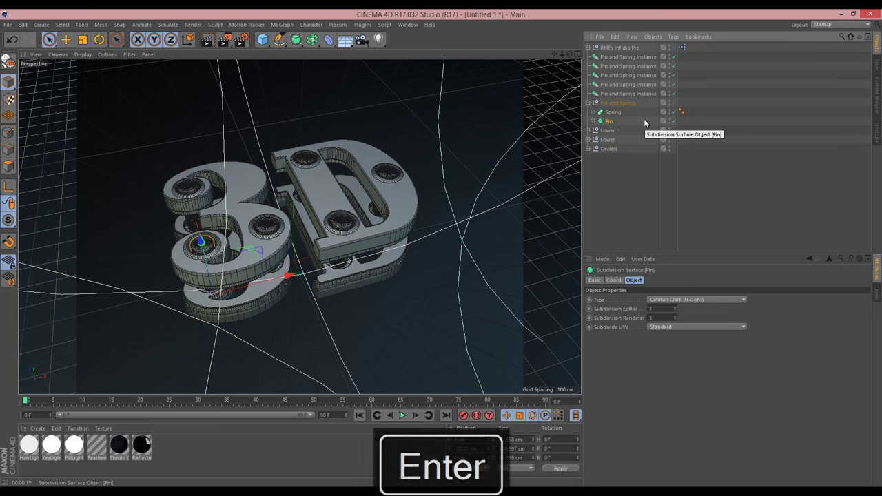
Create an instance of the Pin and move it out in front of the letters to about -406 cm in Z.
click(311, 41)
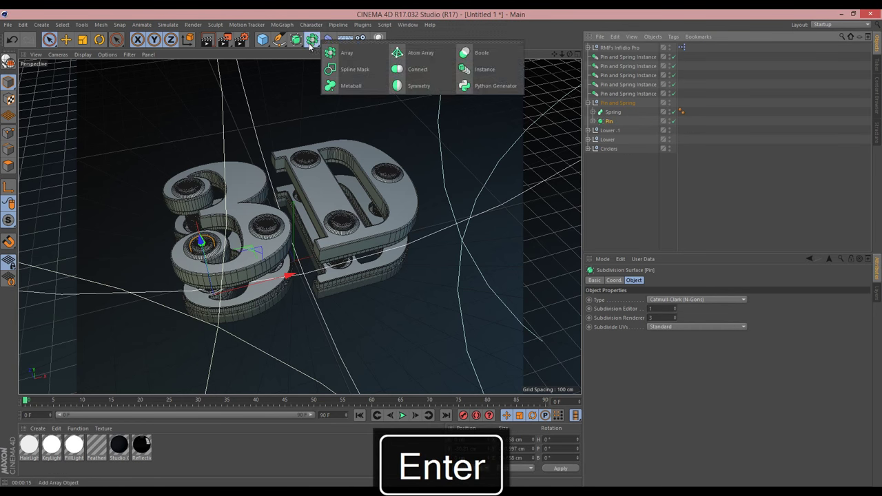
click(488, 68)
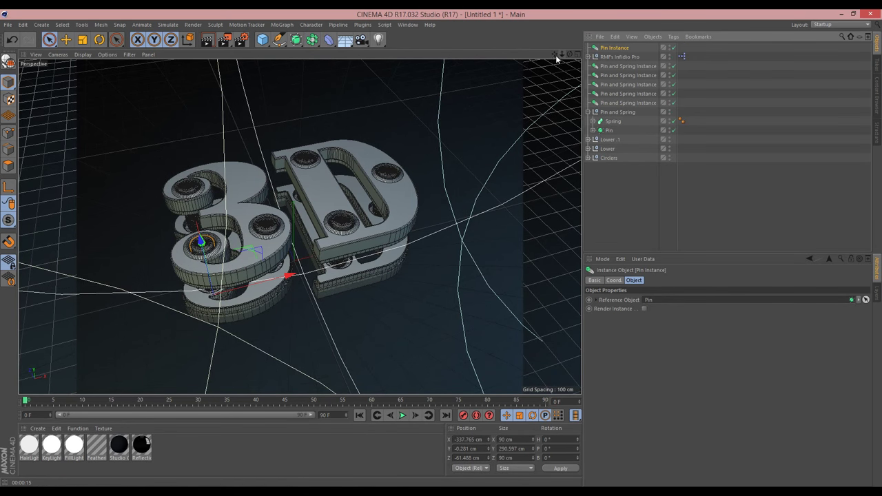
drag(442, 247, 543, 71)
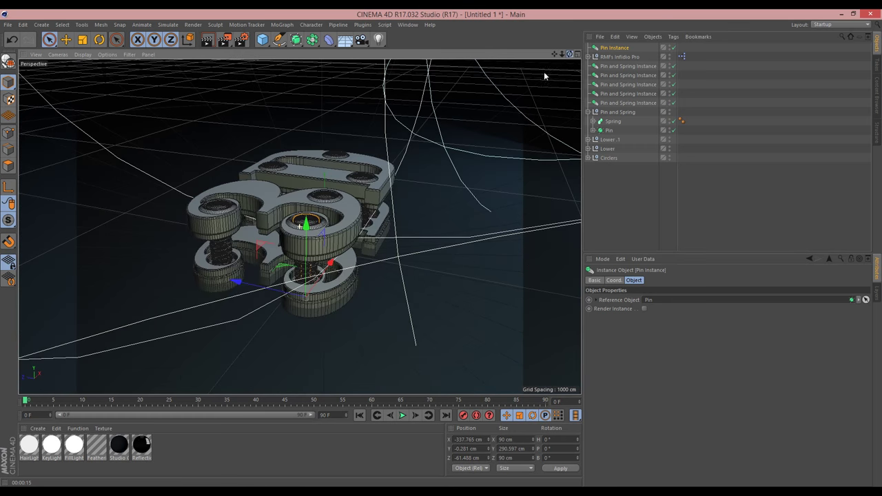
drag(262, 284, 365, 293)
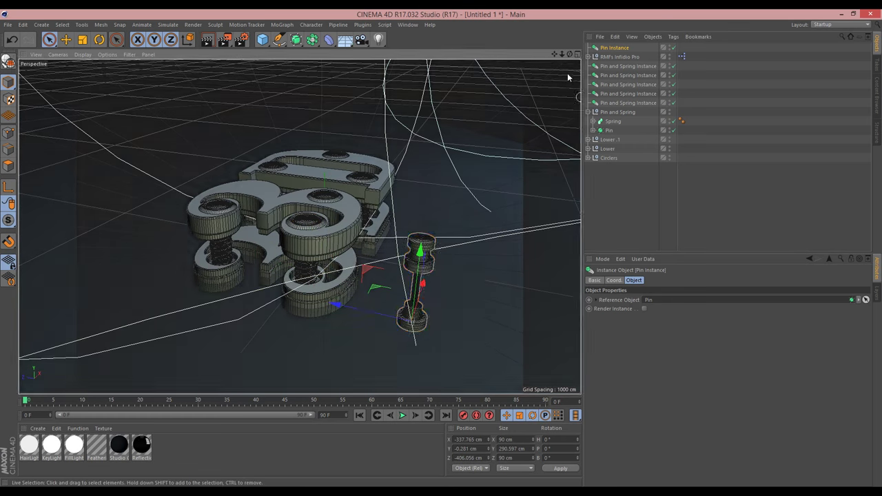
Lay the pin instance on its side by rotating it to a 90° bank.
drag(569, 54, 443, 252)
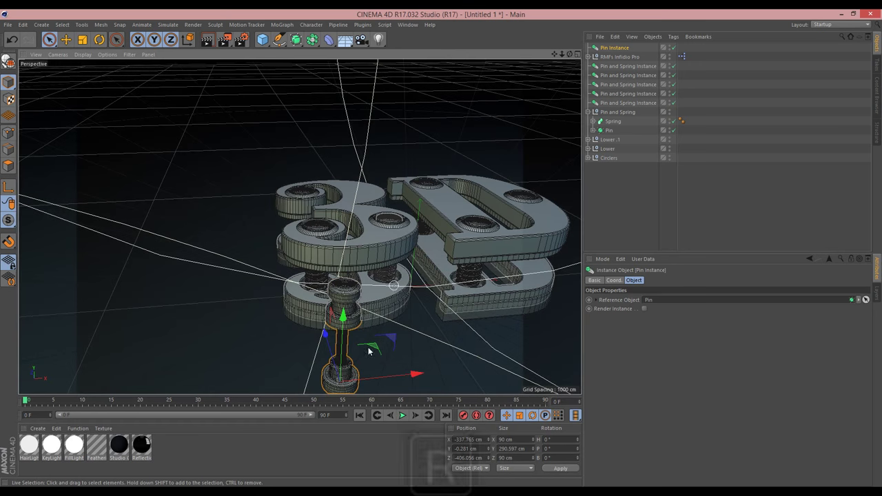
key(r)
drag(324, 338, 394, 360)
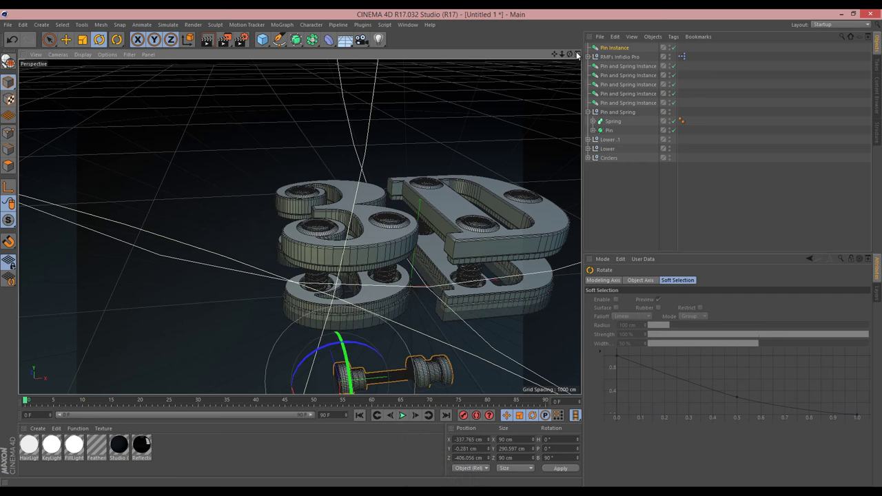
Move the pin instance beside the 3 and up onto the floor, to about X -634 cm and Y 37 cm.
click(577, 54)
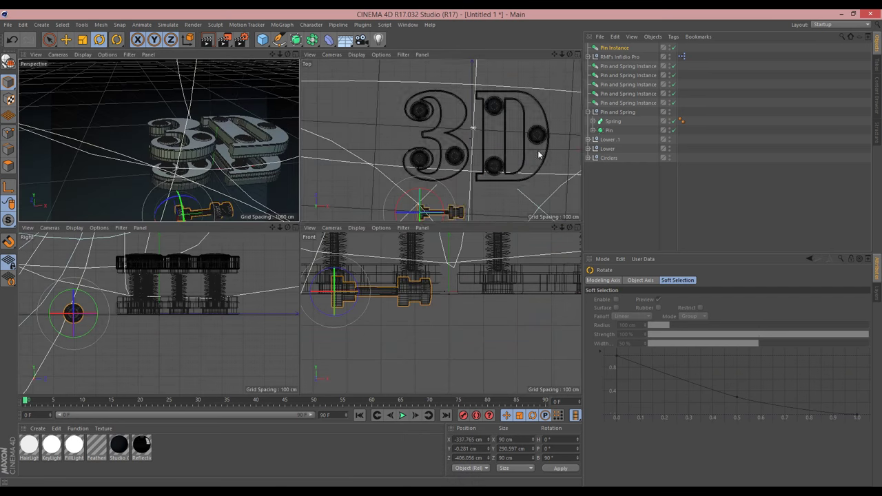
scroll(440, 313, down, 3)
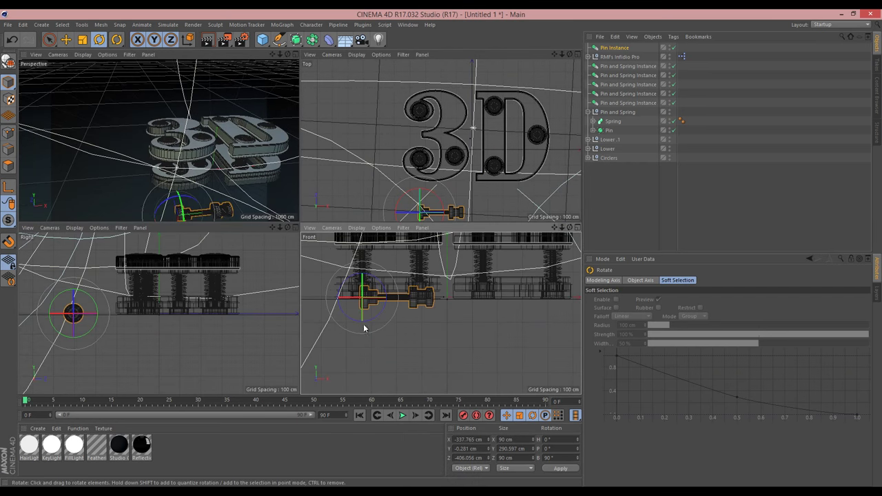
key(space)
drag(366, 337, 311, 315)
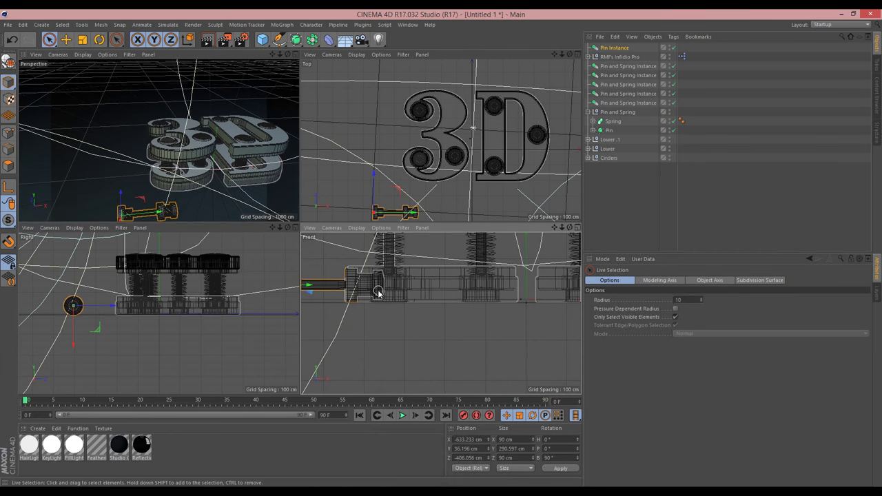
key(s)
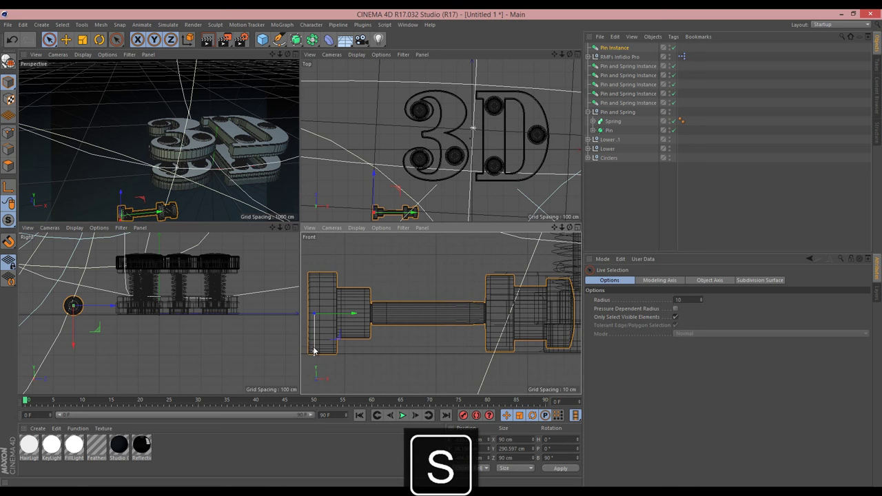
mouse_move(314, 350)
mouse_down()
mouse_move(336, 323)
mouse_move(325, 331)
mouse_move(337, 338)
mouse_move(333, 329)
mouse_move(314, 349)
mouse_up()
Set the pin instance's bank rotation to 90.8° so it lies level with the floor.
key(r)
key(space)
key(r)
key(space)
key(r)
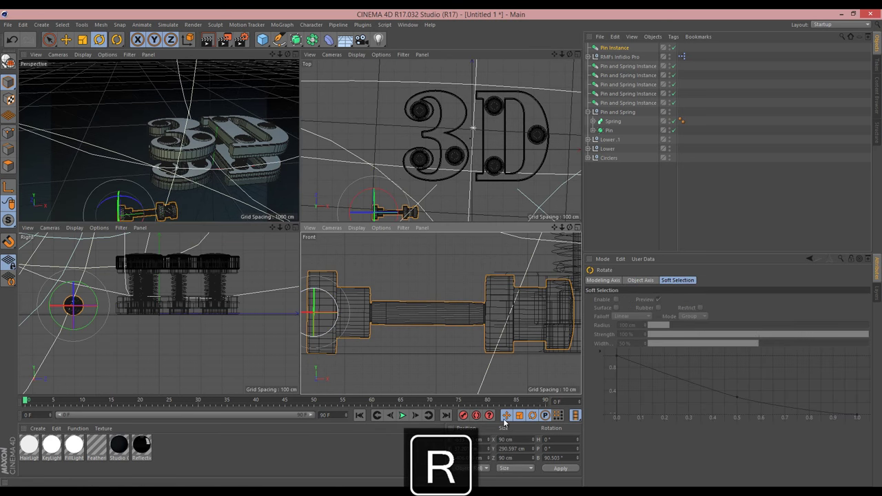
click(555, 457)
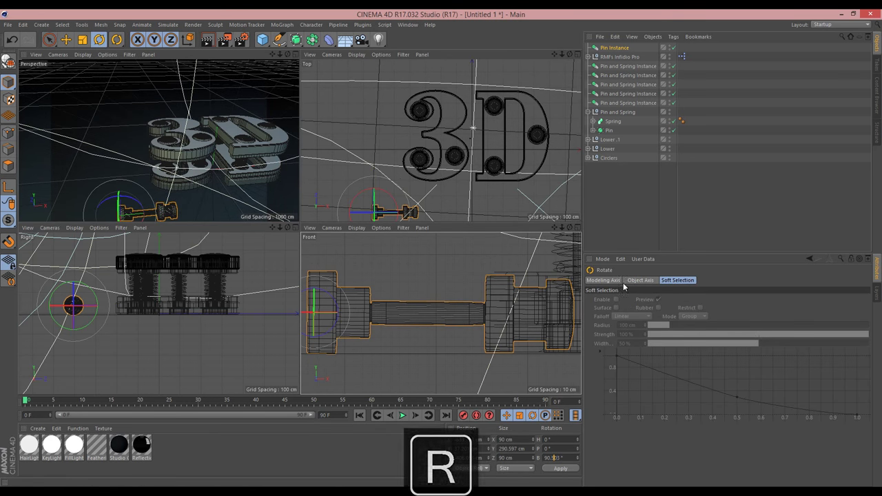
click(613, 47)
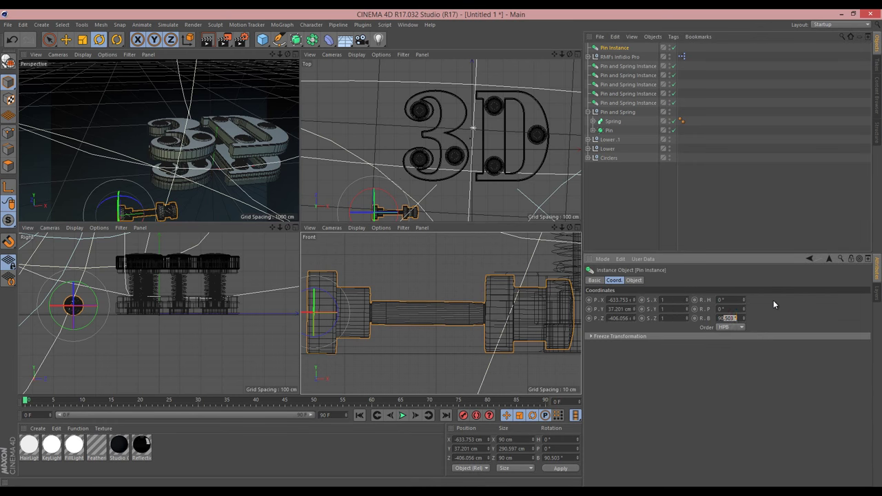
text(8)
key(Return)
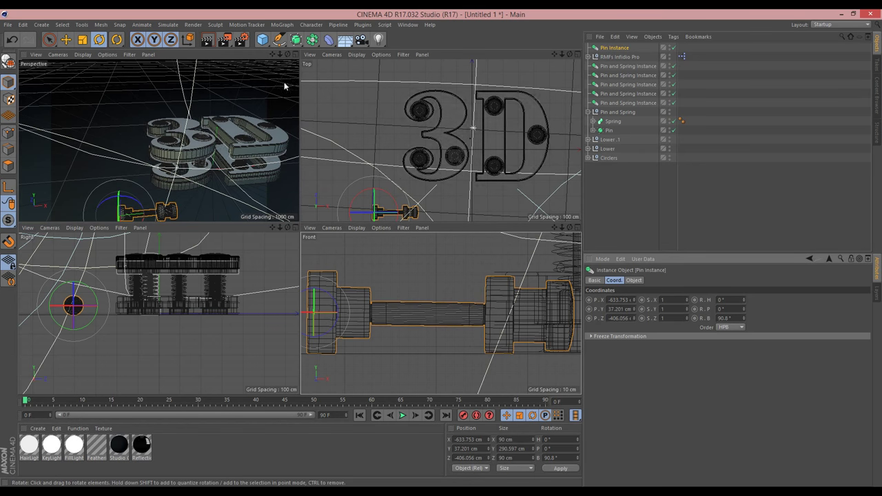
Raise the pin instance above the floor to about Y 83 cm.
key(space)
drag(277, 54, 300, 224)
drag(274, 57, 277, 42)
drag(314, 350, 315, 310)
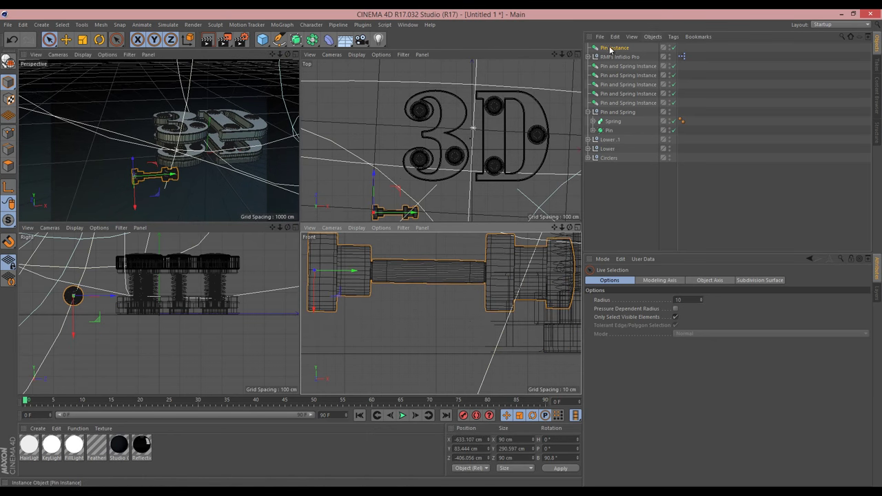
Add a Rigid Body tag to the pin instance and play the simulation so it drops onto the floor.
right_click(610, 48)
mouse_move(653, 119)
click(751, 129)
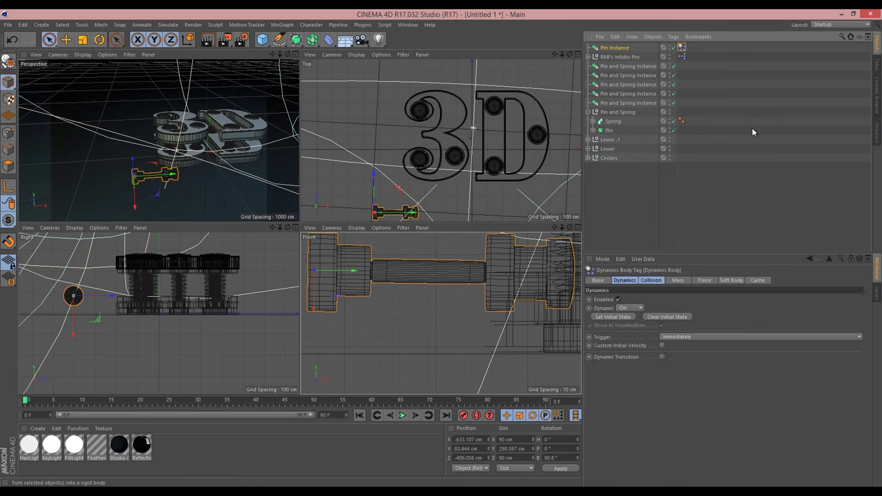
click(404, 415)
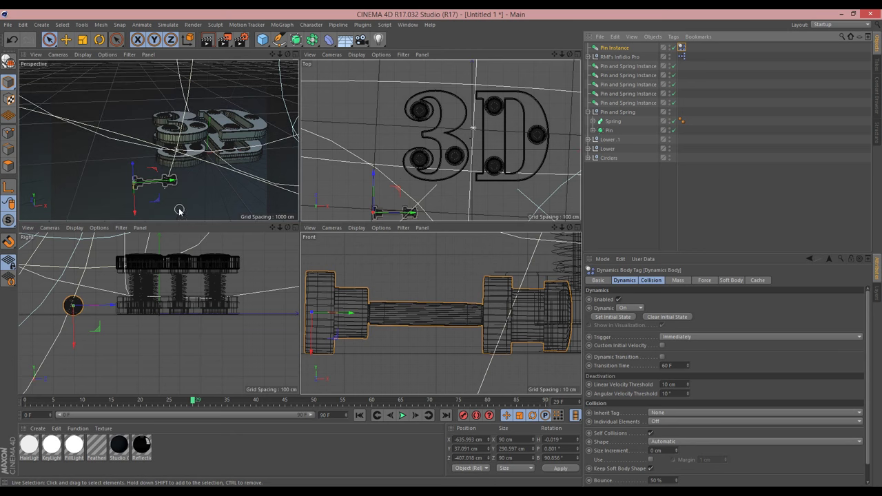
Set the fallen pin's pose as its initial state and delete its Dynamics Body tag.
click(621, 318)
click(682, 48)
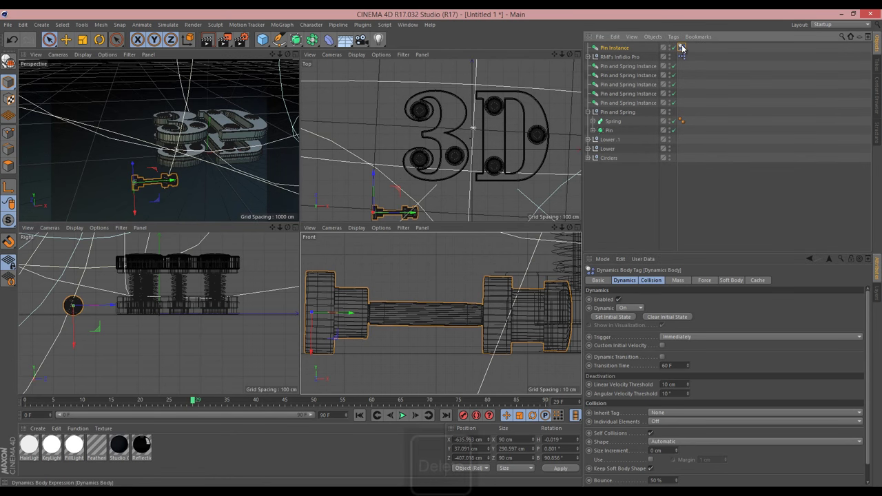
key(Delete)
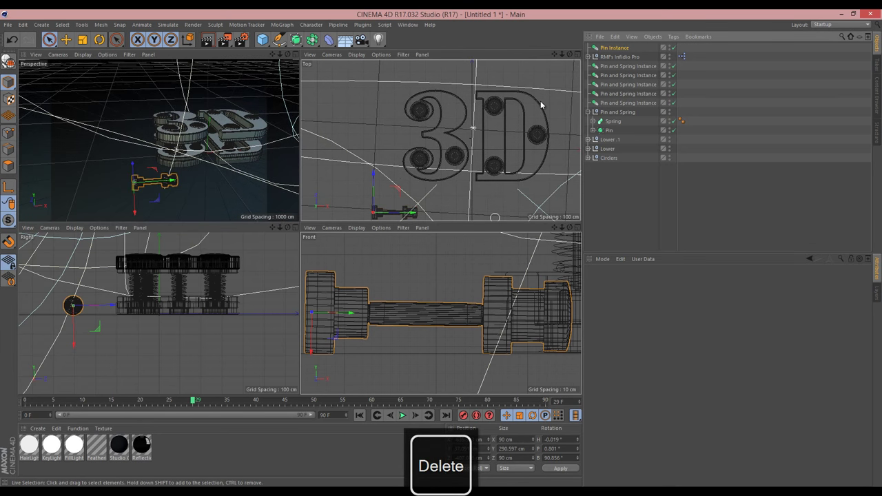
Move the pin instance closer to the 3, to about X -578 cm and Z -268 cm, and turn it to about -21° heading.
drag(562, 54, 434, 131)
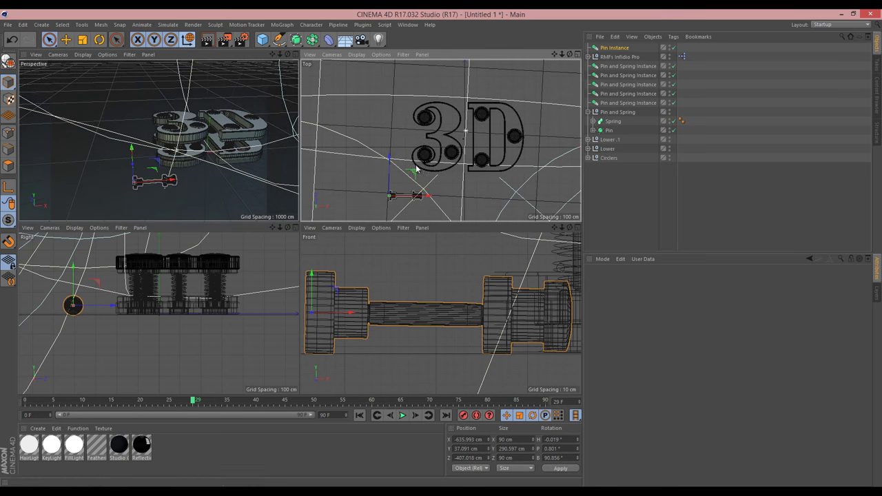
mouse_move(413, 172)
mouse_down()
mouse_move(450, 143)
mouse_move(441, 103)
mouse_move(406, 159)
mouse_move(409, 172)
mouse_move(419, 154)
mouse_move(408, 164)
mouse_move(414, 135)
mouse_move(420, 158)
mouse_up()
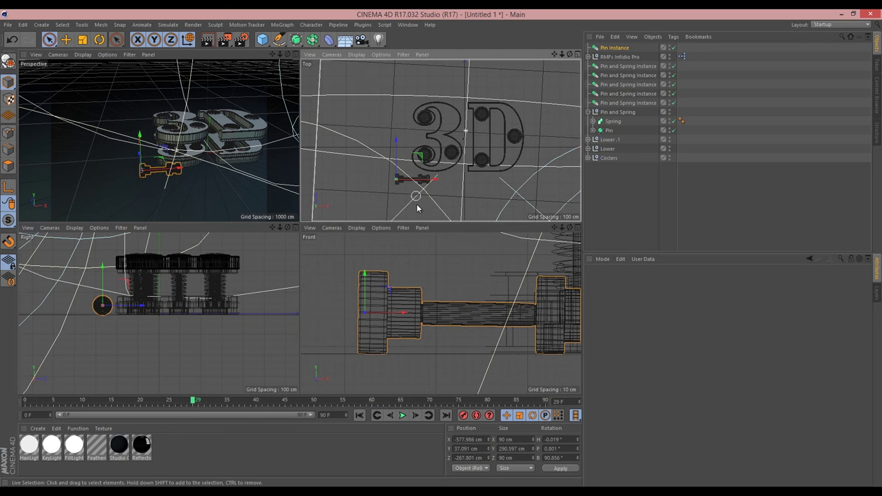
key(r)
drag(417, 195, 410, 202)
key(space)
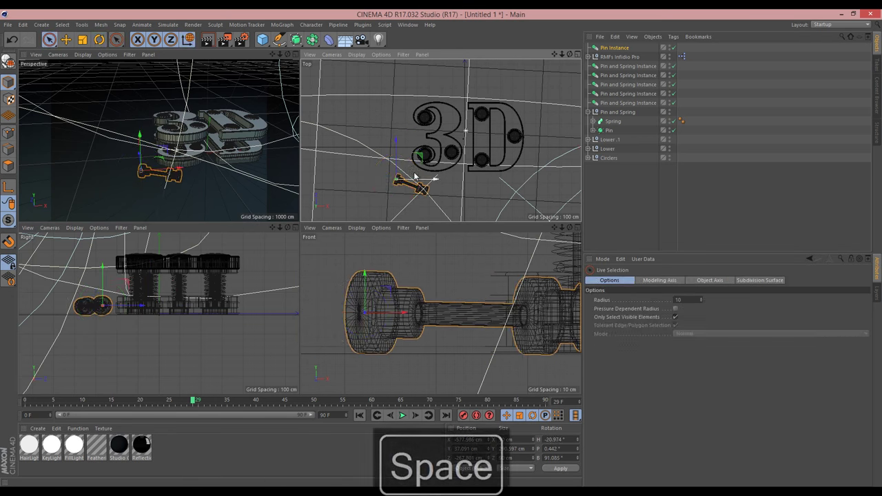
Place four copies of the pin instance around the letters, turning the last one behind the D to about 20° heading.
drag(420, 157, 506, 69)
scroll(537, 75, down, 4)
key(r)
key(space)
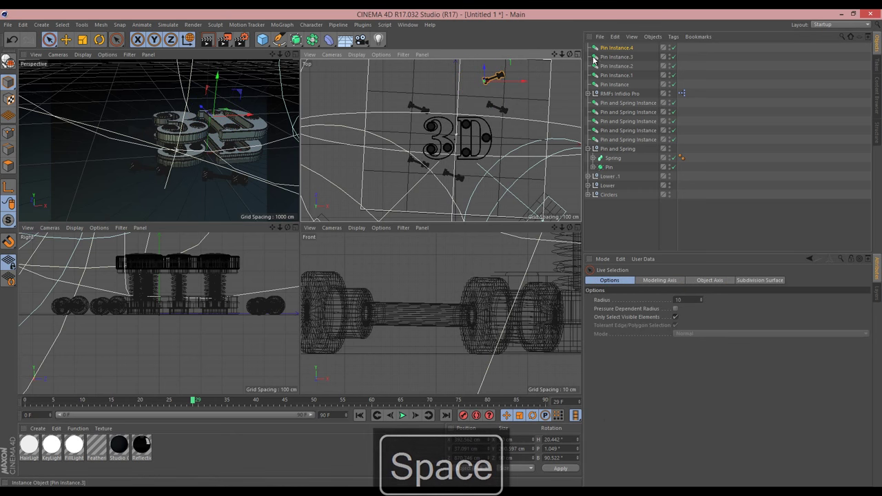
Turn Pin Instance.3 to about 191.5° heading and place it behind the 3.
click(613, 56)
key(r)
drag(429, 91, 364, 197)
key(space)
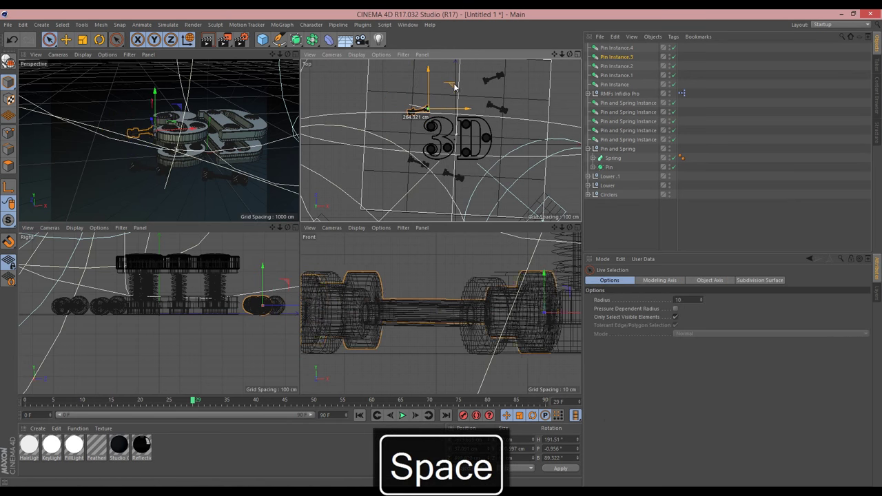
Turn Pin Instance.2 in front of the letters to about 24.5° heading, at about X -48 cm and Z -452 cm.
click(457, 173)
key(r)
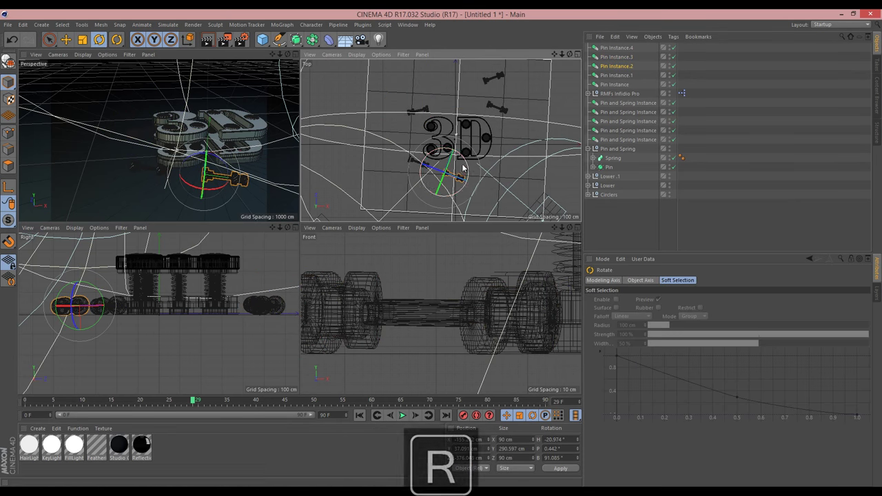
mouse_move(463, 168)
mouse_down()
mouse_move(462, 153)
mouse_move(475, 157)
mouse_up()
key(space)
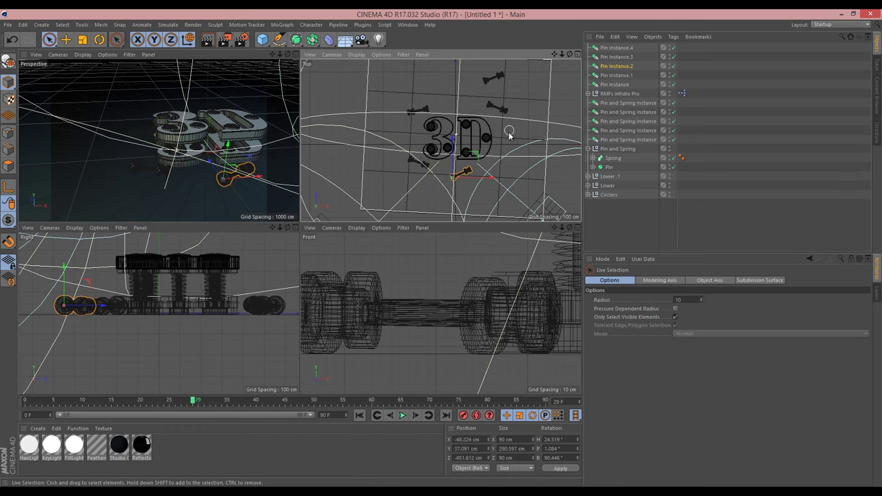
Create an instance of the Spring from the Pin and Spring group.
click(613, 159)
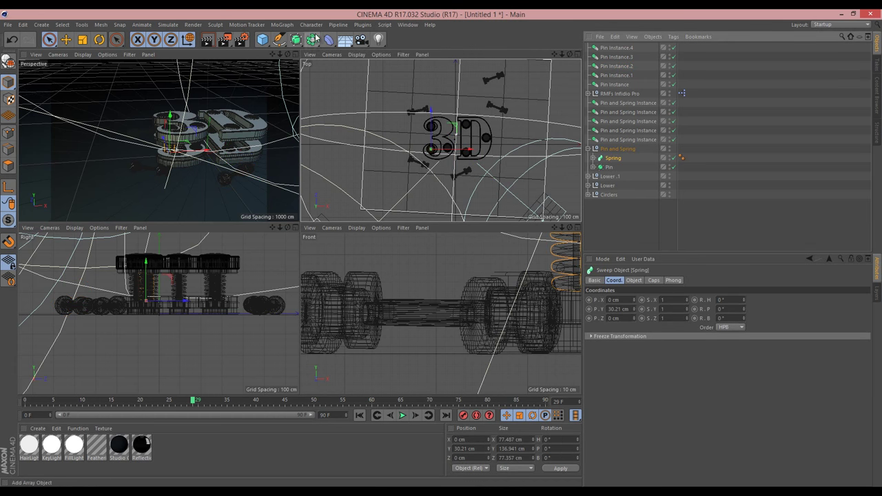
click(313, 39)
click(484, 69)
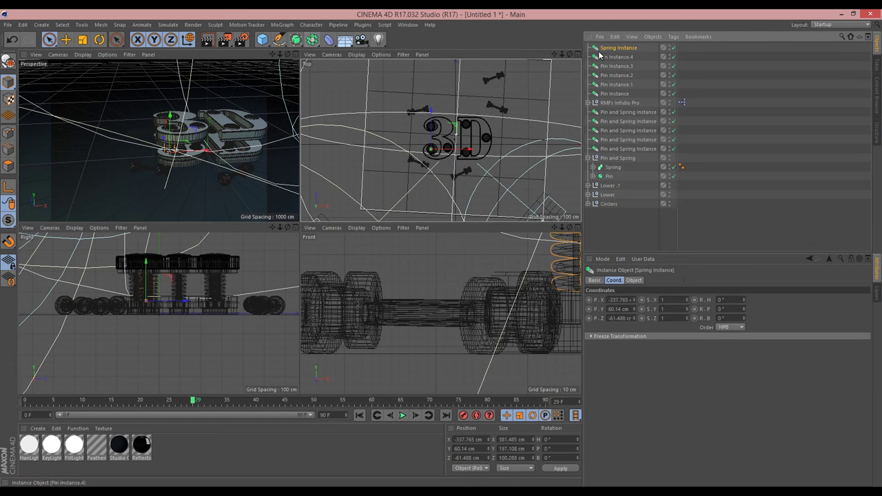
Move the spring instance in front of the letters to about Z -592 cm and Y 174 cm, laid on its side at 90° bank.
drag(173, 303, 174, 303)
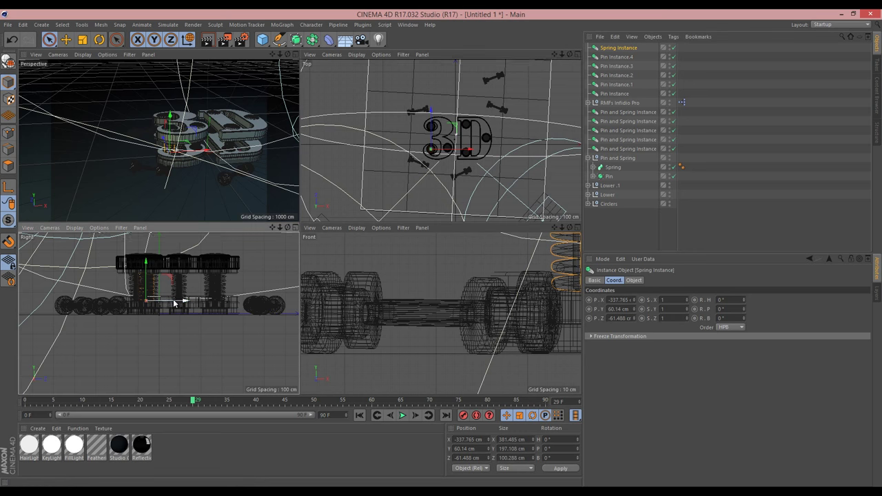
drag(100, 314, 67, 312)
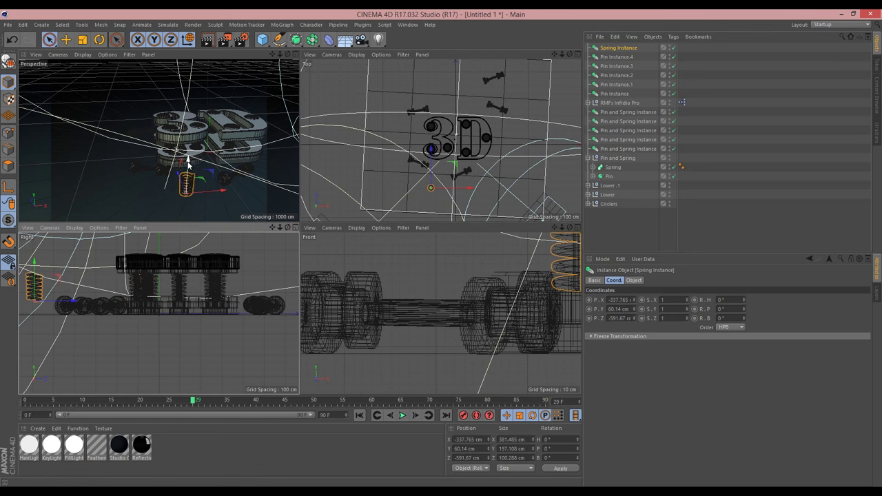
drag(187, 164, 212, 167)
key(r)
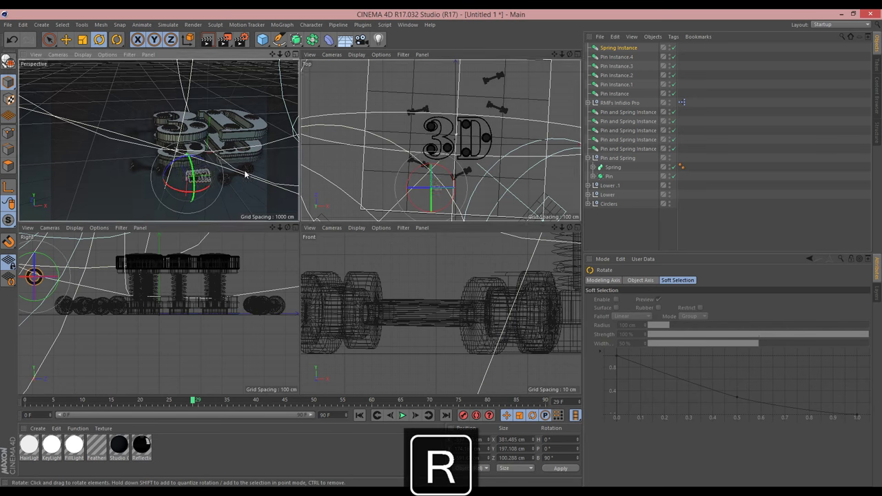
Add a Rigid Body tag to the spring instance, test its fall, and return the timeline to the first frame.
right_click(616, 48)
mouse_move(665, 131)
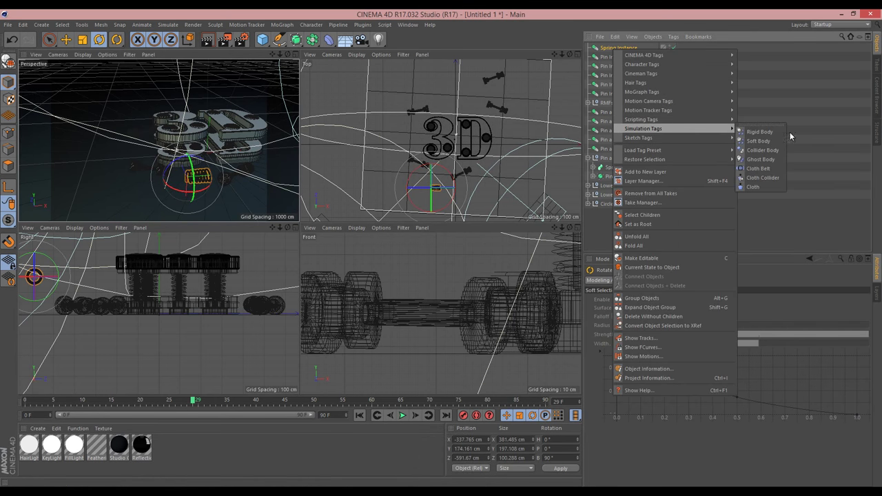
click(757, 132)
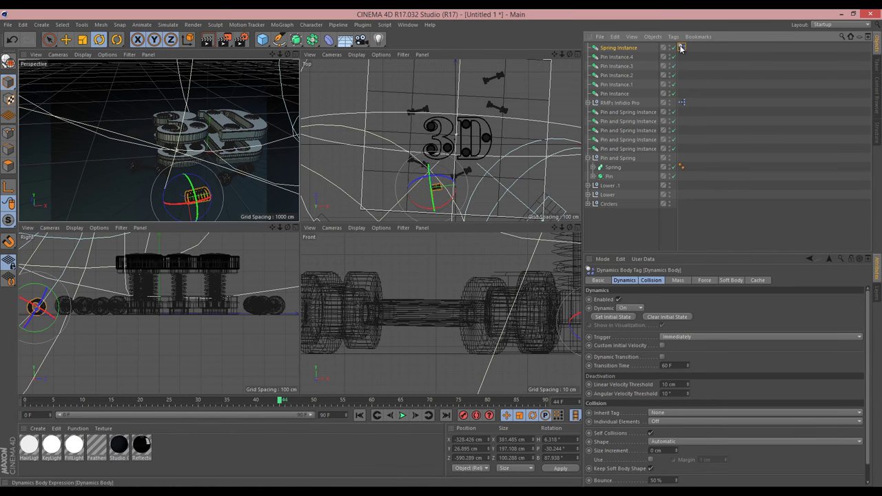
click(624, 48)
click(358, 415)
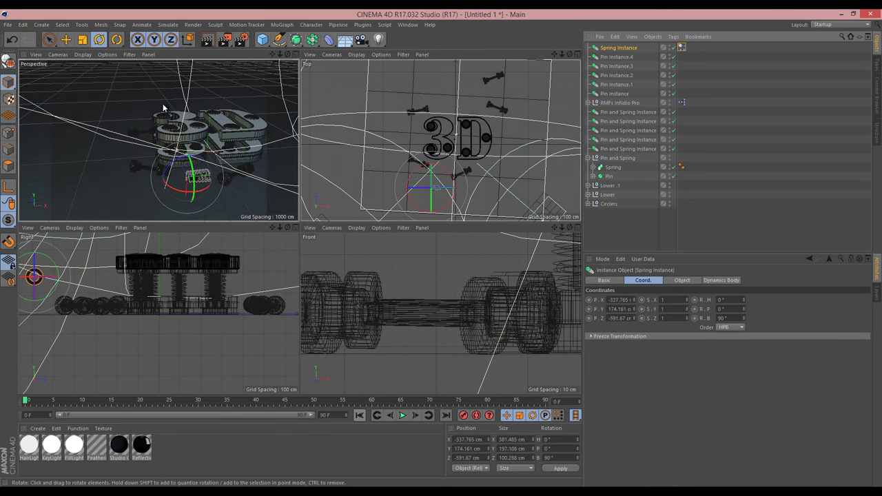
Reposition the spring instance in front of the letters and place four copies of it around them.
key(space)
drag(455, 171, 460, 159)
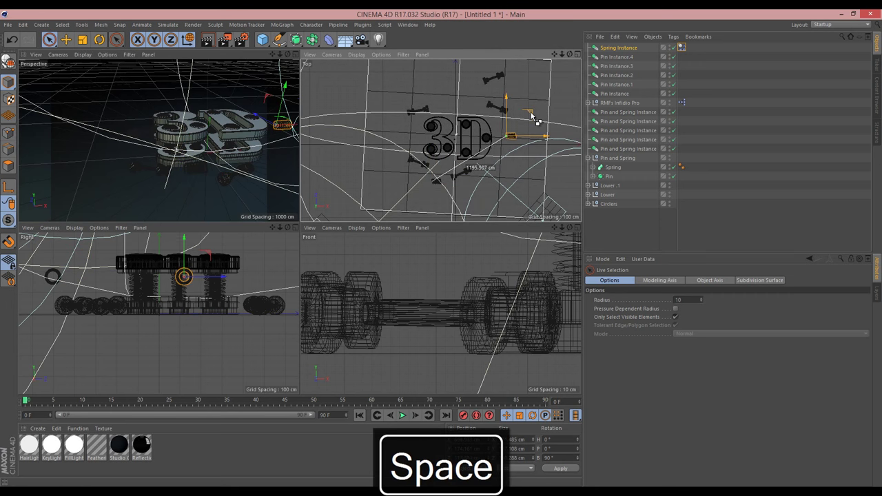
ctrl+drag(475, 78, 470, 76)
ctrl+drag(467, 75, 504, 78)
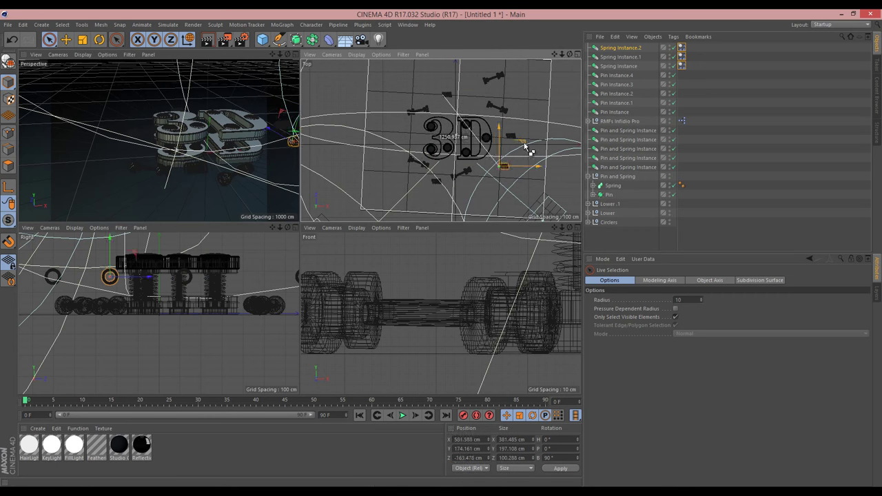
ctrl+drag(525, 147, 523, 146)
ctrl+drag(433, 121, 430, 113)
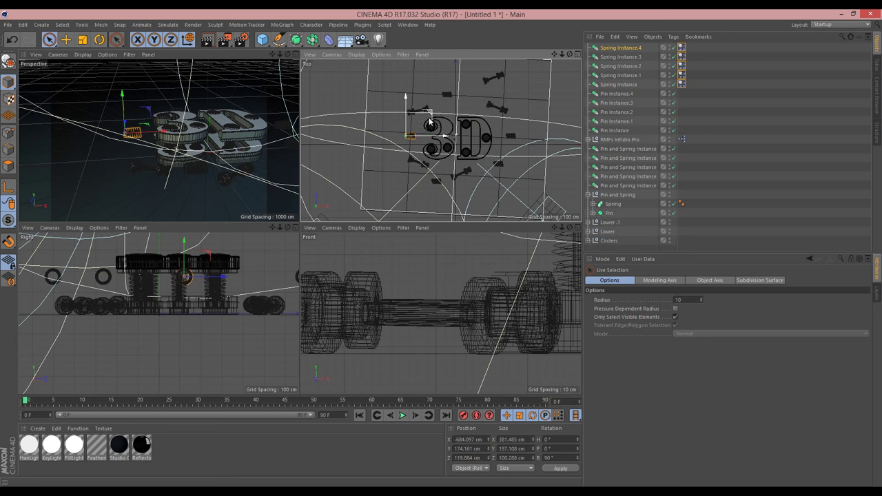
Rotate Spring Instance.4, .3 and .2 to varied angles, with Spring Instance.3 at about 44° heading and 55° pitch.
key(r)
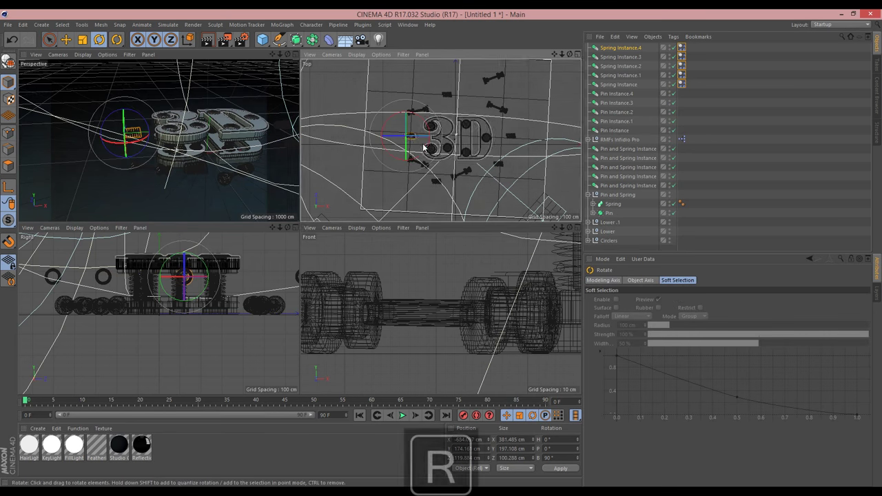
drag(419, 147, 406, 131)
click(632, 58)
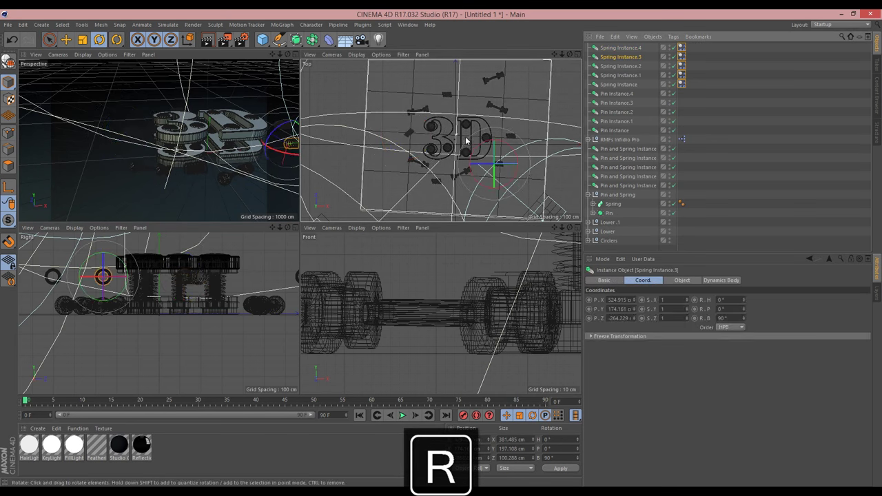
drag(503, 135, 487, 153)
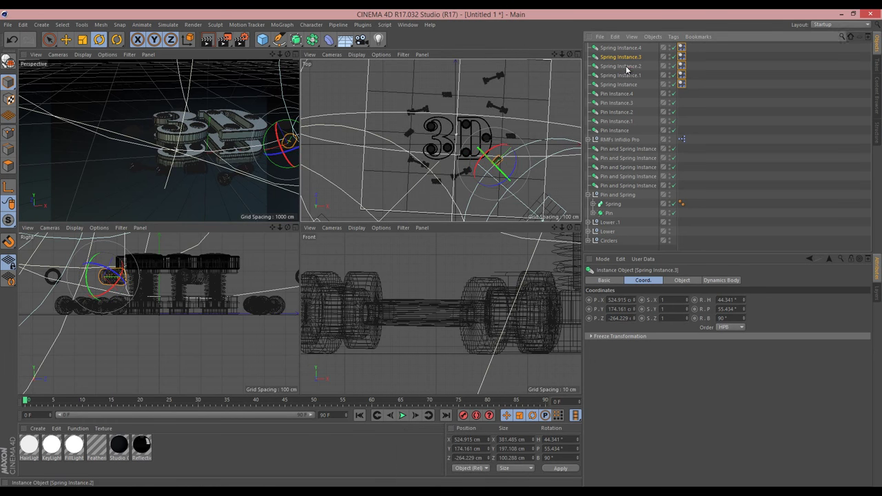
click(620, 66)
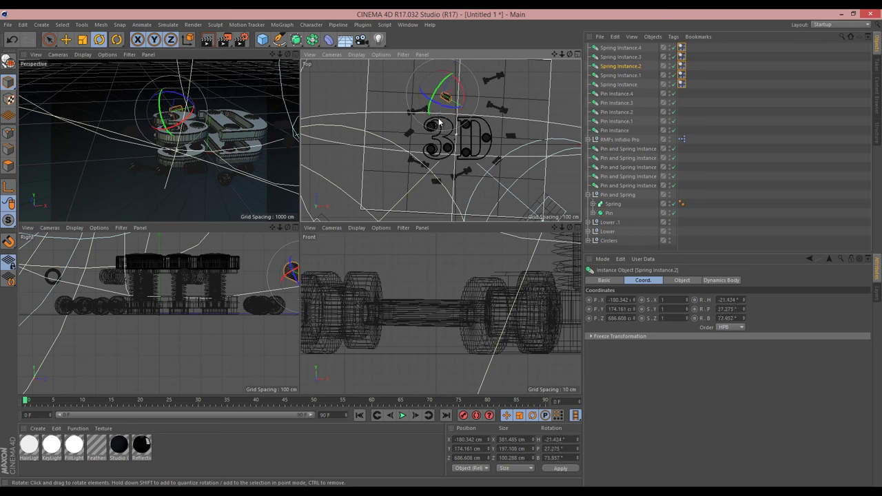
Play the simulation to about frame 53 so the five spring instances fall onto the floor.
drag(281, 229, 299, 225)
mouse_move(279, 55)
mouse_down()
mouse_move(299, 225)
mouse_move(280, 56)
mouse_move(300, 225)
mouse_move(287, 55)
mouse_up()
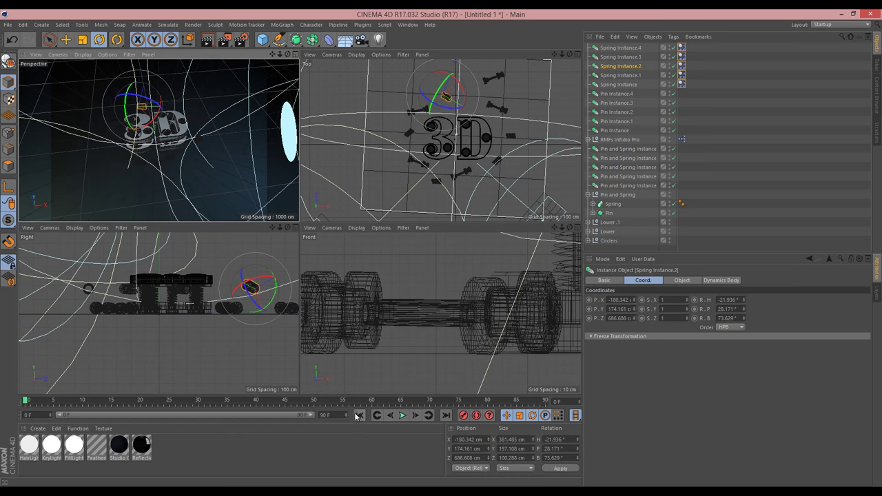
click(402, 414)
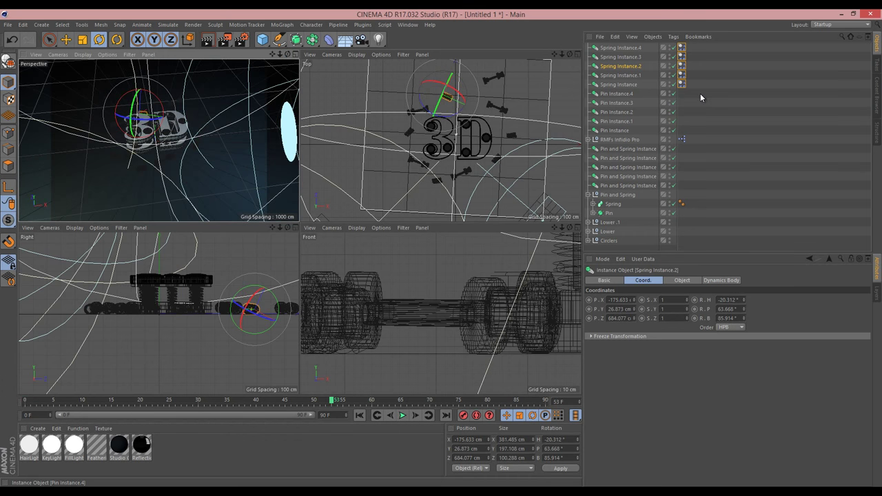
Set the initial state on all five springs' Dynamics Body tags and delete the tags.
drag(708, 123, 680, 39)
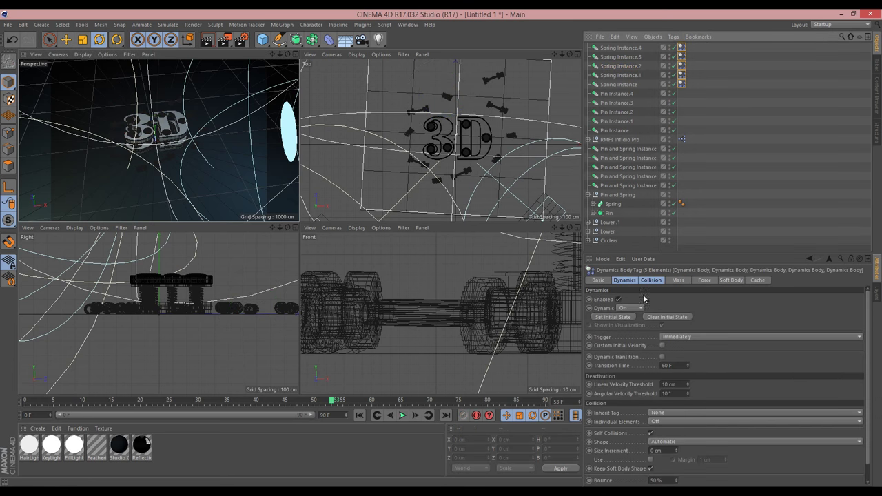
click(614, 317)
key(Delete)
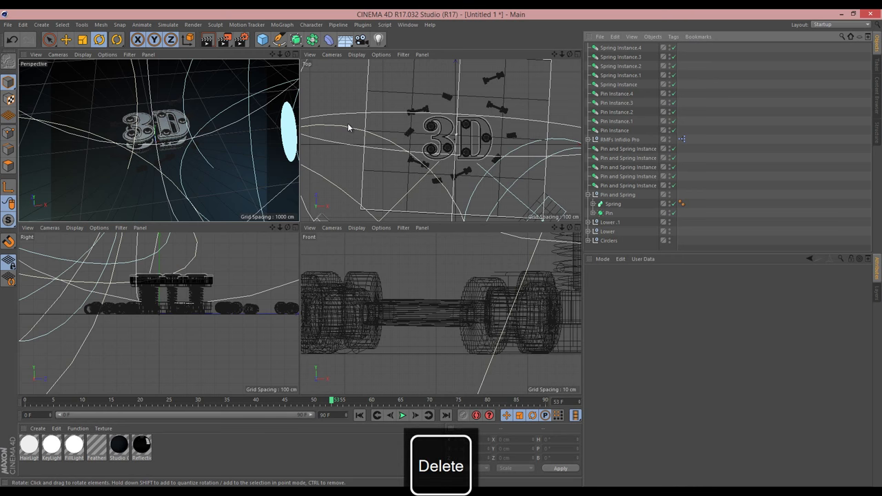
Enlarge the perspective view, move closer to the 3D letters and render a preview of the scene.
click(295, 54)
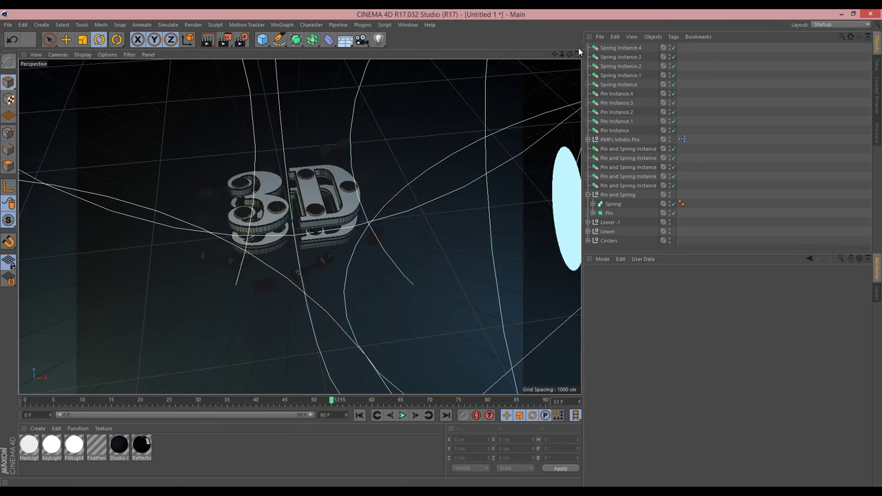
drag(563, 55, 443, 252)
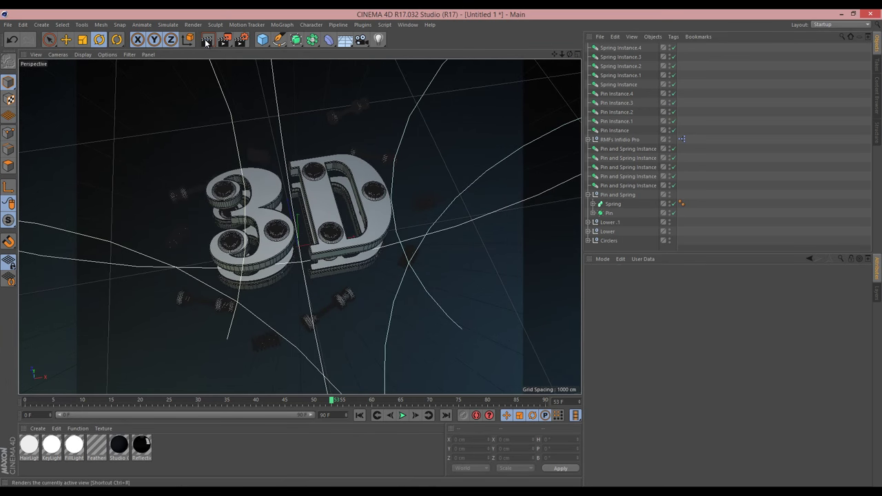
click(207, 40)
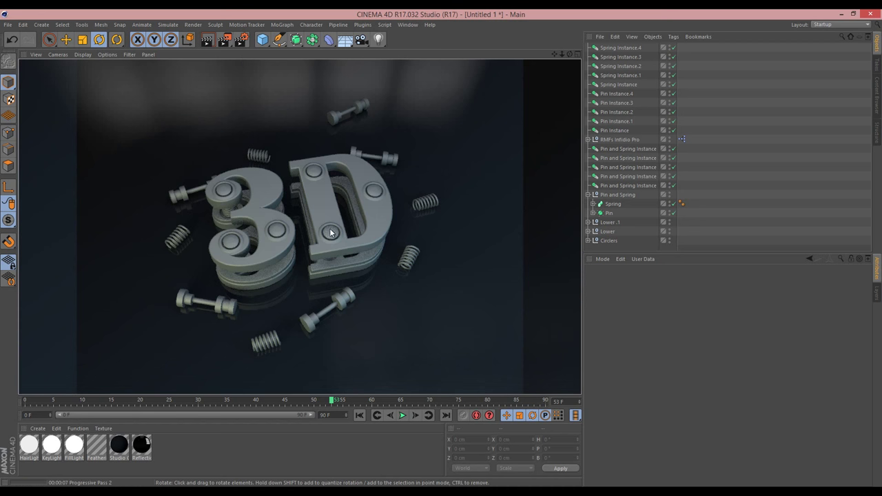
Select the central top-cap polygons of the pin's Cylinder and scale them down to about 3.9 cm across.
click(593, 213)
click(612, 223)
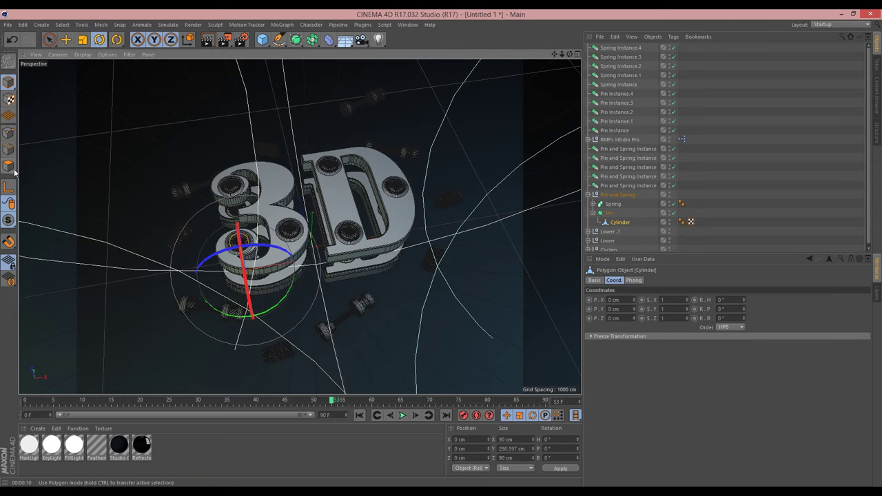
click(11, 167)
alt+right_drag(219, 245, 251, 236)
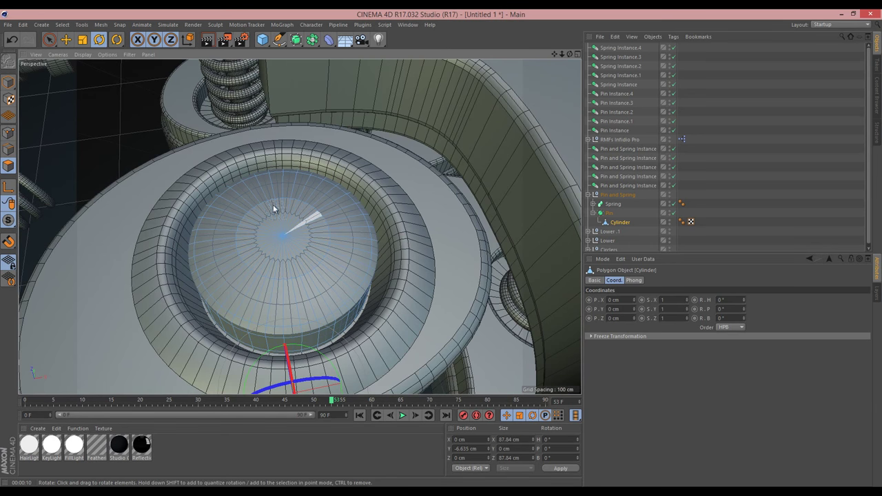
click(48, 39)
click(276, 237)
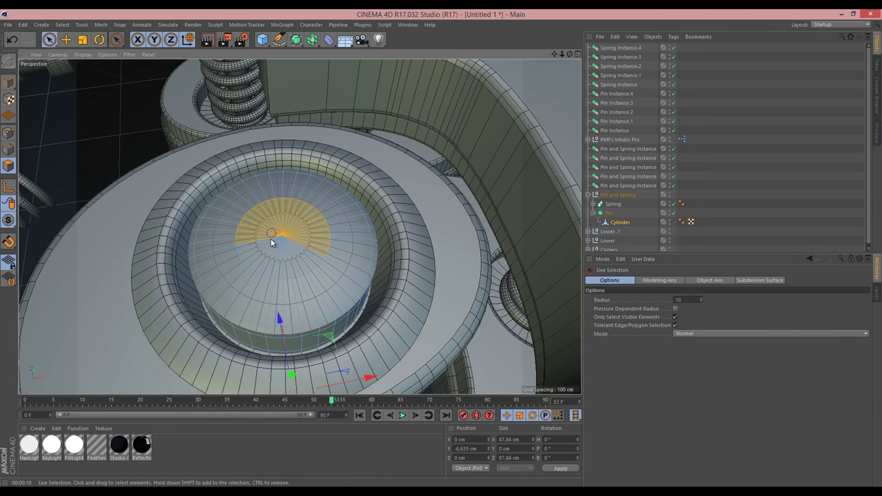
mouse_move(567, 57)
mouse_down()
mouse_move(441, 249)
mouse_move(567, 62)
mouse_up()
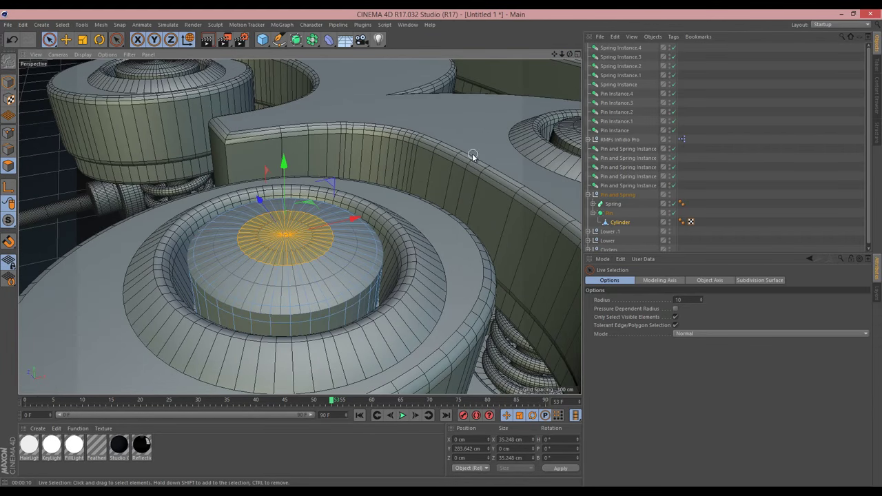
key(t)
drag(462, 162, 255, 303)
scroll(437, 255, down, 10)
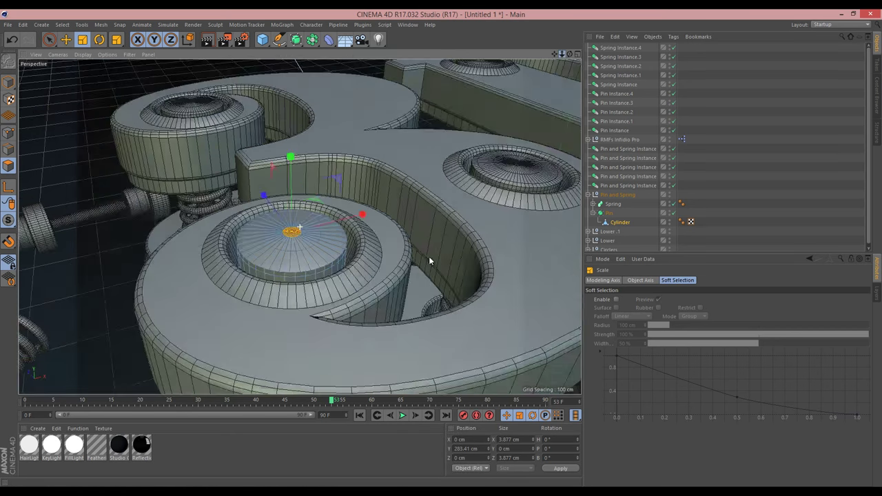
Render a viewport preview and inspect the pin heads on the letters up close.
click(206, 38)
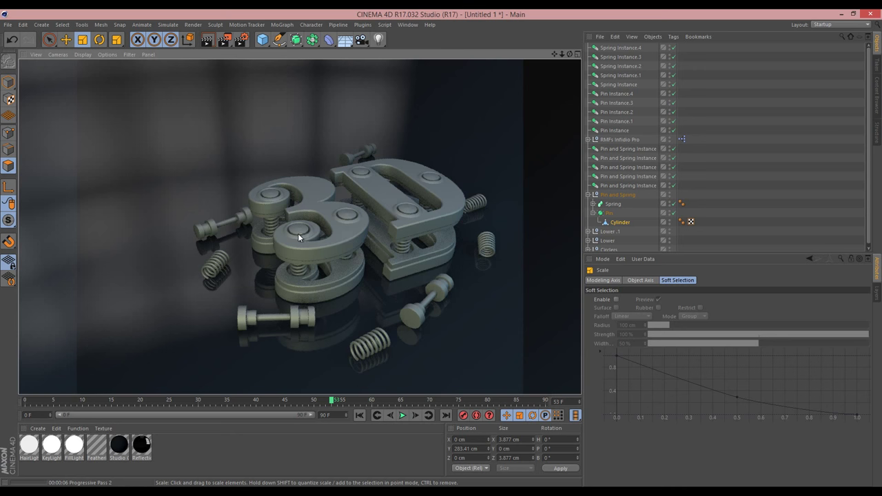
scroll(298, 238, up, 8)
key(space)
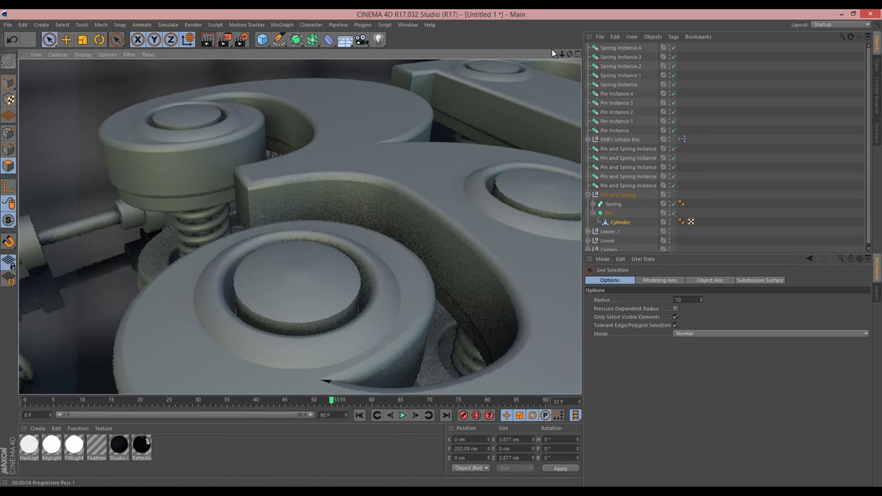
drag(563, 54, 444, 252)
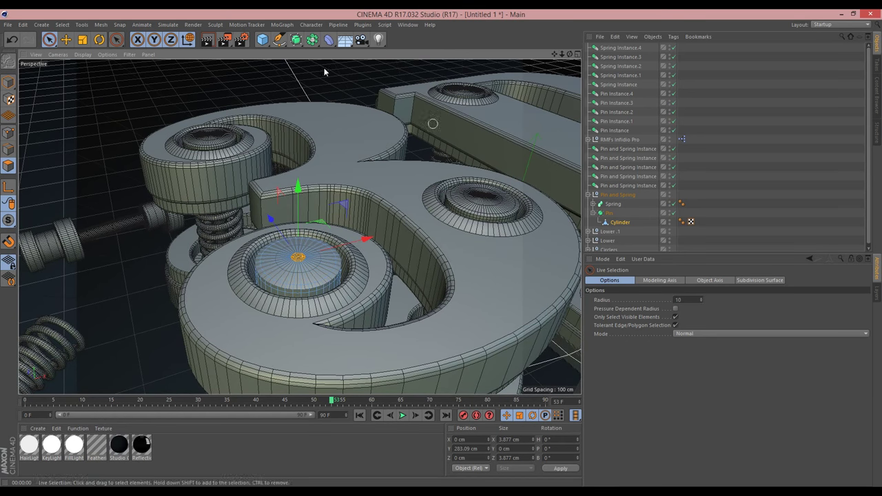
Render the close-up to the Picture Viewer, then stop the render and close the viewer.
click(224, 40)
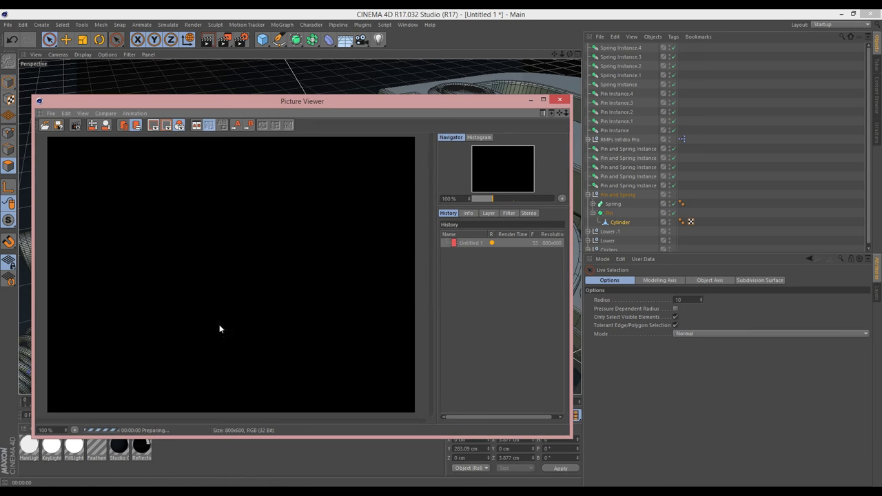
drag(418, 101, 441, 72)
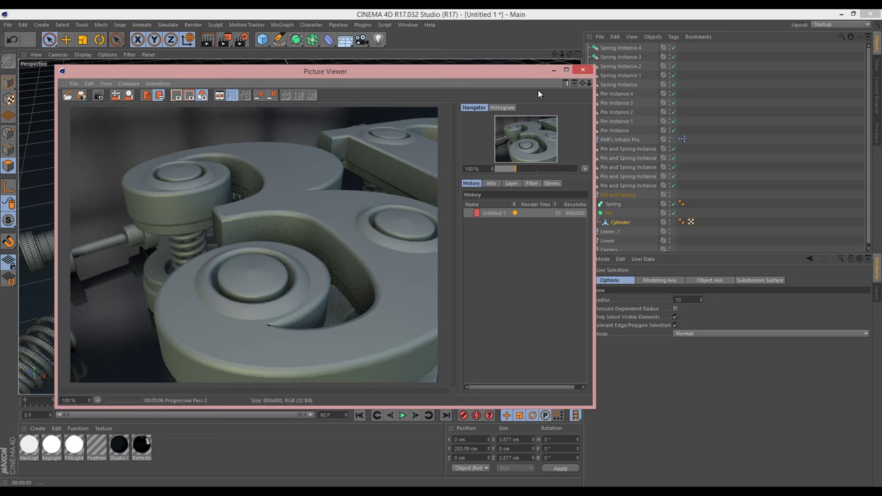
click(582, 70)
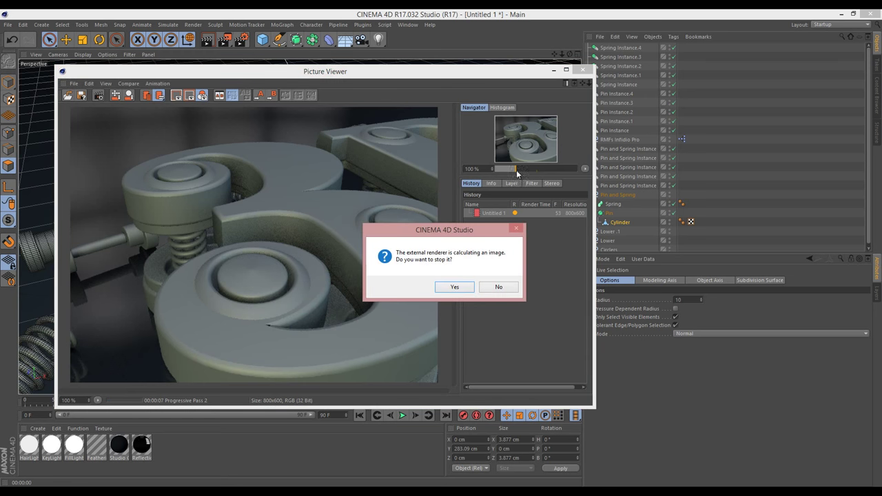
click(452, 289)
Collapse the Pin and Spring group and move RMFs Infidio Pro to the end of the object hierarchy.
drag(561, 55, 441, 252)
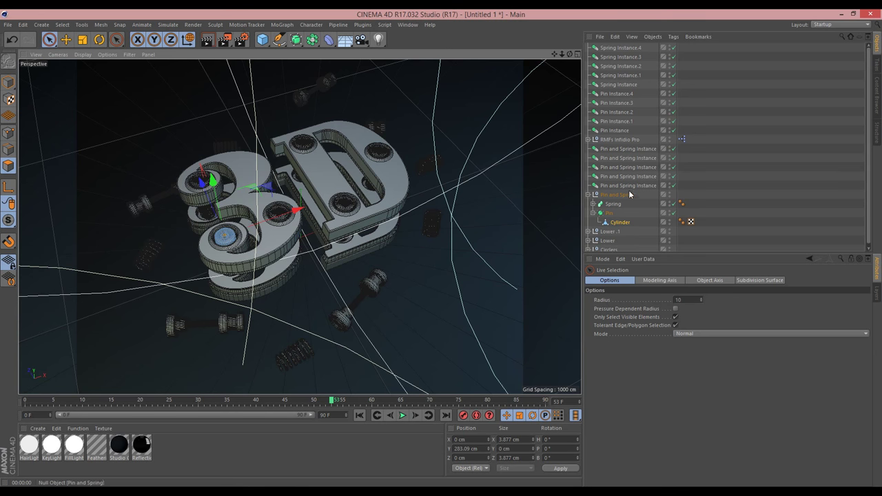
click(589, 195)
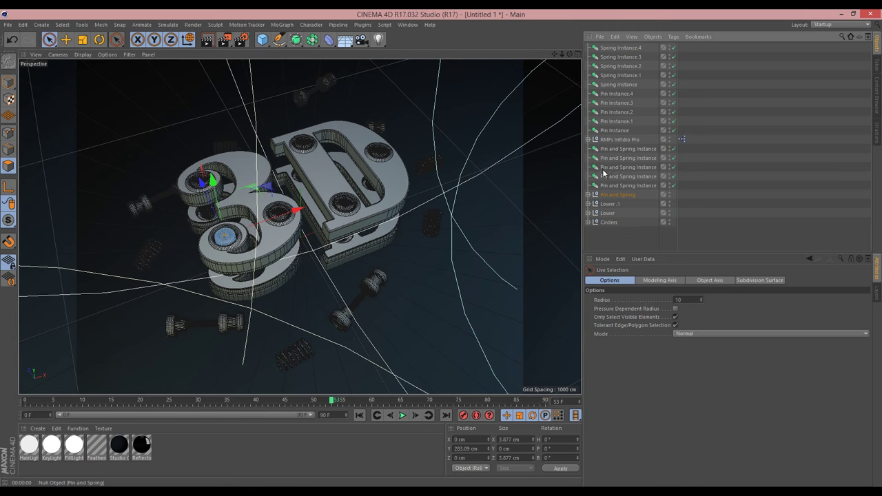
drag(608, 244, 609, 239)
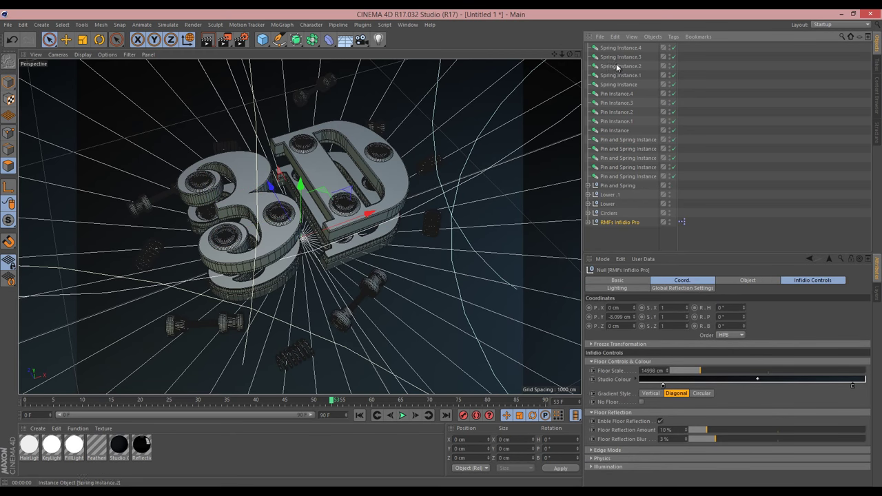
Identify the null holding the upper letter plates and rename it from Lower .1 to Upper.
click(610, 187)
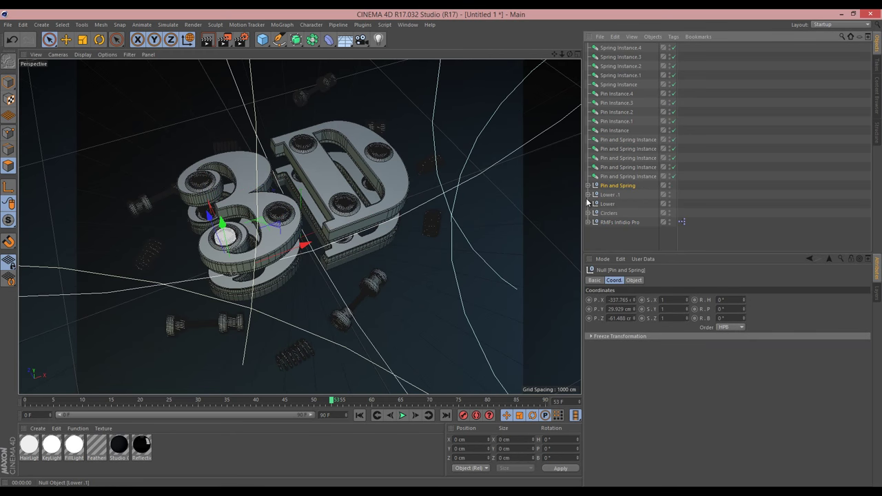
click(588, 195)
click(609, 205)
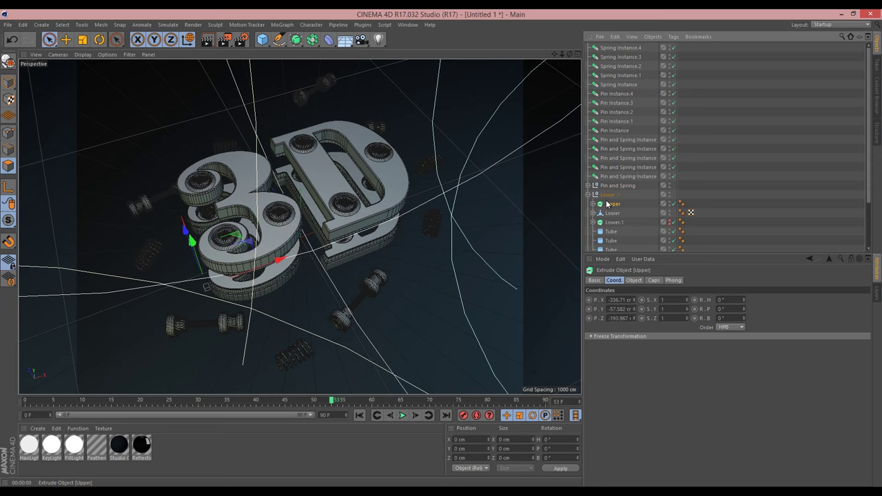
click(590, 195)
click(606, 204)
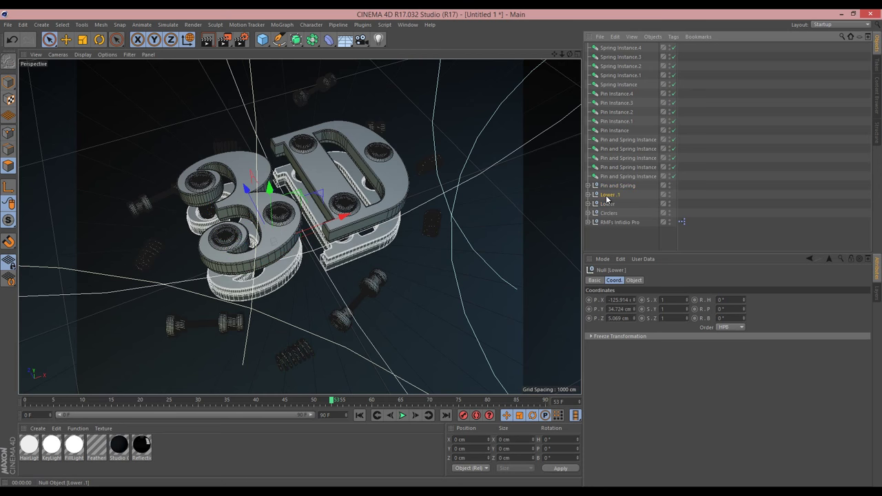
click(606, 196)
double_click(610, 195)
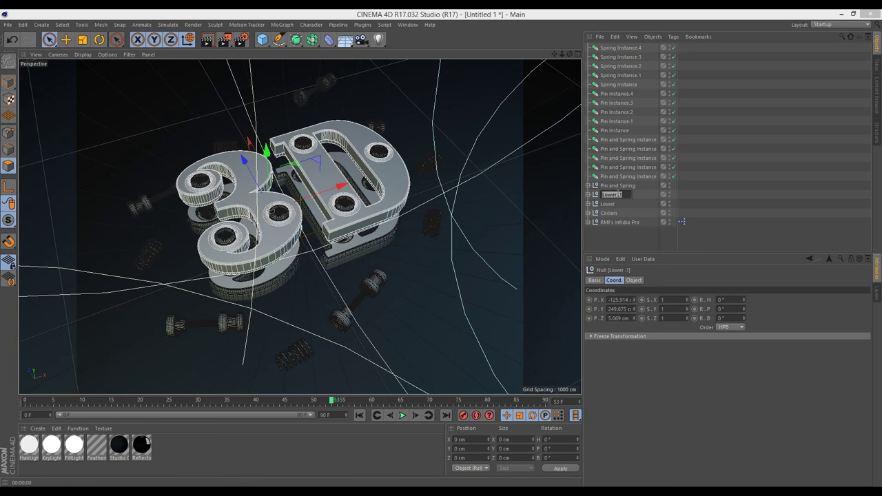
text(Upper)
key(Return)
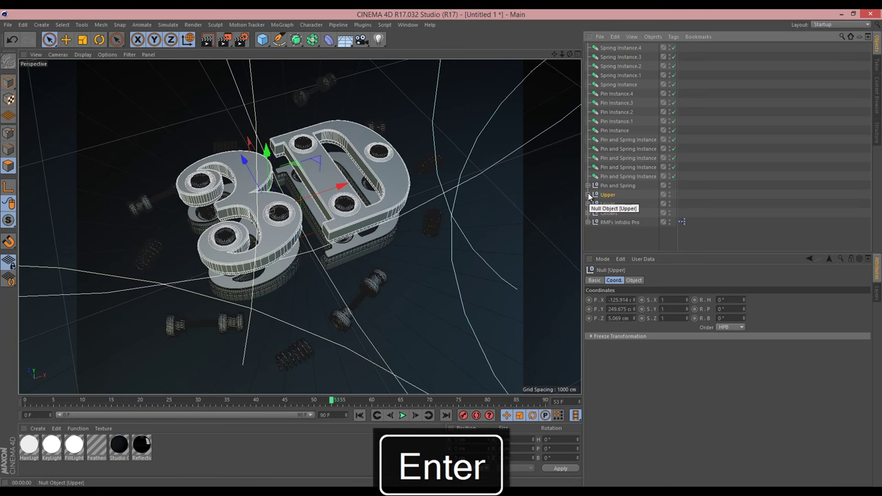
Create an instance of the Upper group and place it behind the letters at about X -617 cm, Z 901 cm.
click(587, 195)
click(588, 195)
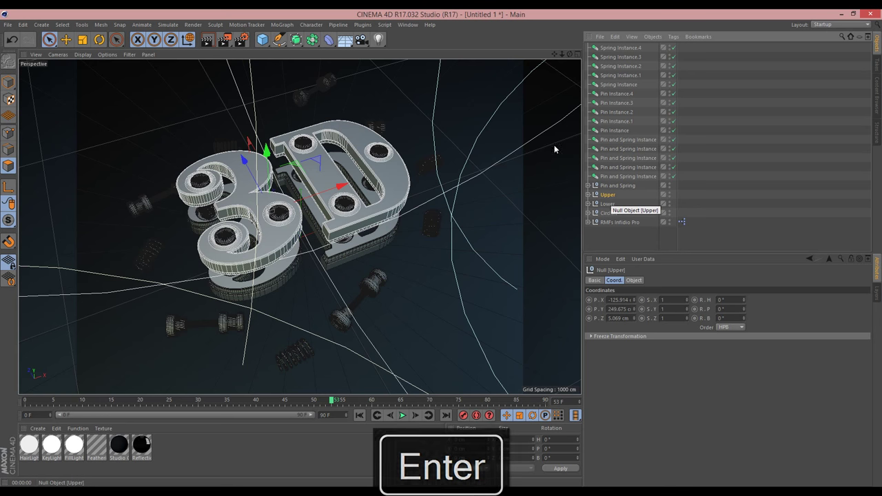
click(312, 39)
click(458, 70)
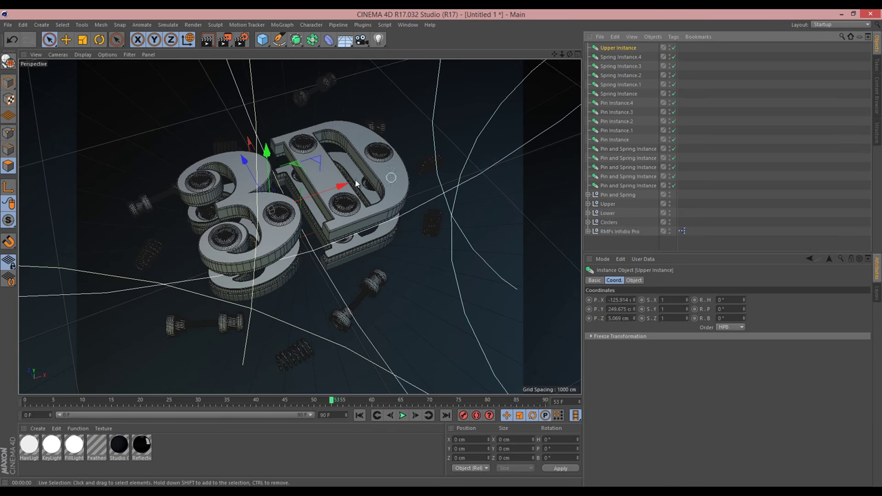
drag(296, 165, 166, 85)
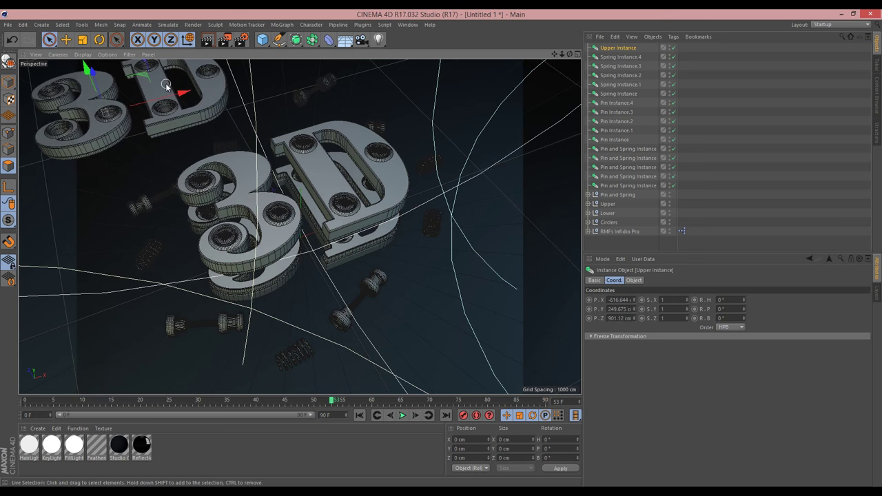
Add a Dynamics Body tag to Upper Instance and play the simulation from the start to about frame 36.
right_click(618, 50)
mouse_move(723, 124)
click(778, 129)
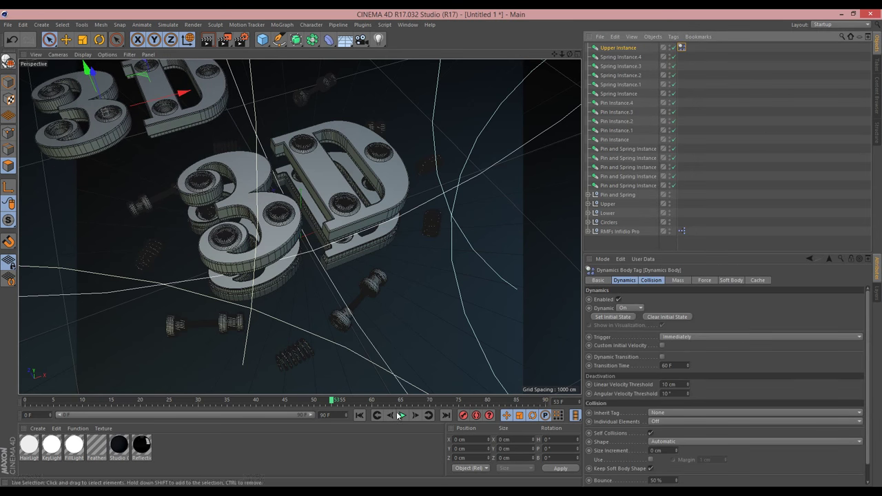
click(359, 415)
click(403, 415)
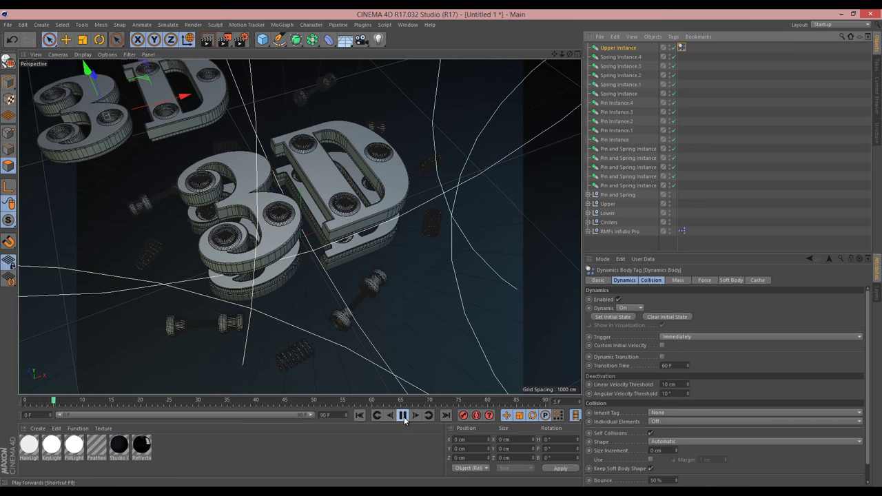
click(404, 415)
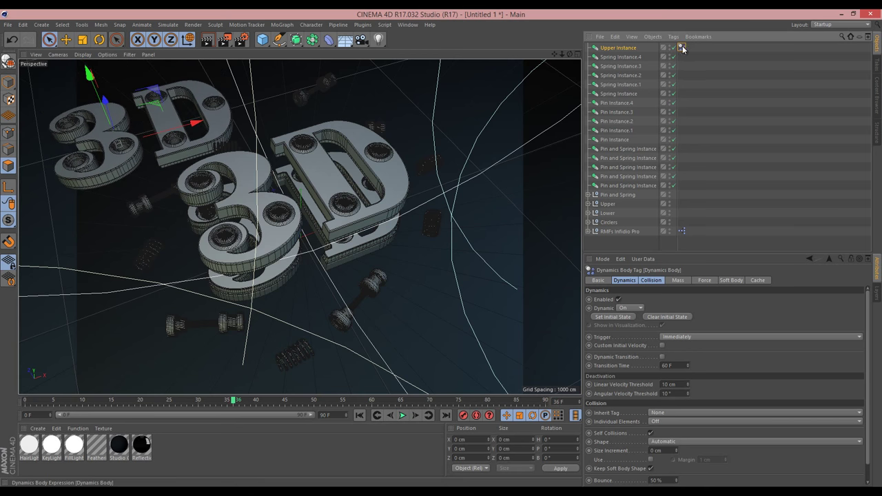
Set the initial state on Upper Instance's Dynamics Body tag and delete the tag.
click(629, 318)
click(682, 48)
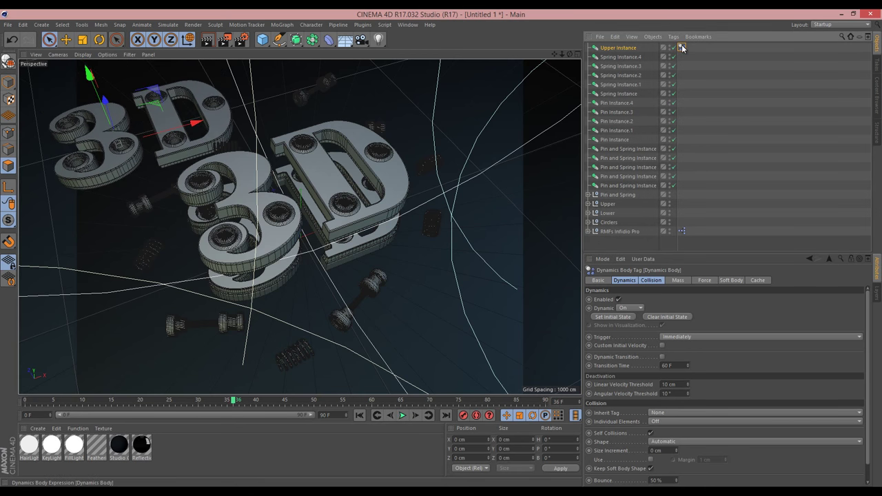
key(Delete)
Move Upper Instance farther to the left of the main letters and rotate it to a new angle.
drag(158, 107, 93, 105)
key(r)
drag(100, 151, 79, 168)
key(space)
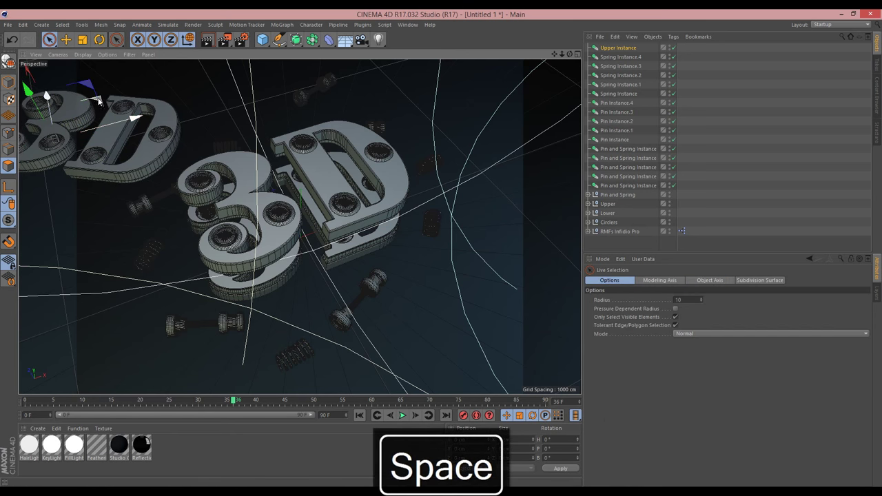
Copy Upper Instance to the front right of the main letters and turn the copy to a different angle.
ctrl+drag(99, 102, 475, 358)
key(r)
key(space)
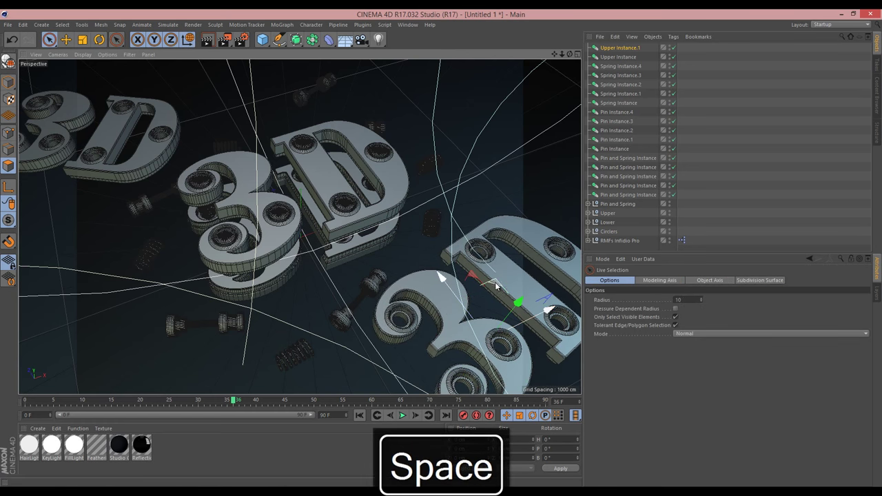
Place another copy of the upper plate instance behind the main letters, rotated to face roughly the opposite way.
drag(497, 285, 441, 252)
drag(554, 55, 437, 269)
key(r)
drag(439, 188, 437, 167)
key(space)
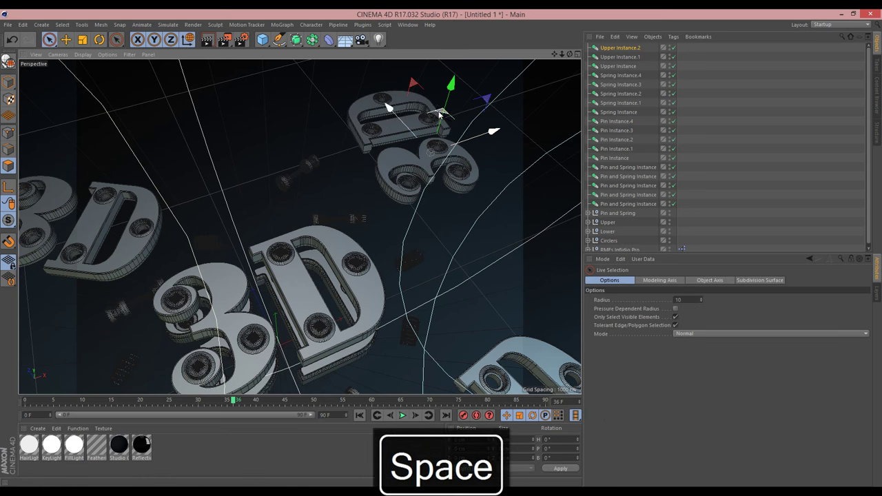
drag(439, 114, 425, 102)
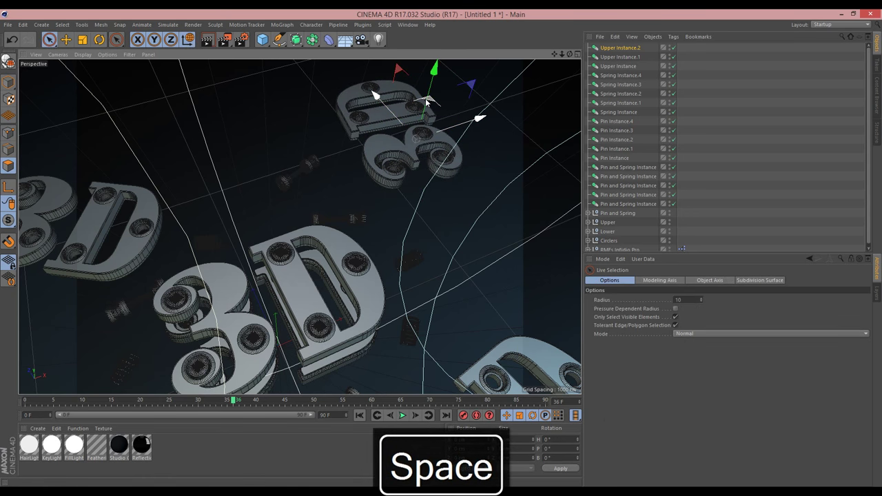
Add a camera from the current perspective view and look through it.
click(362, 40)
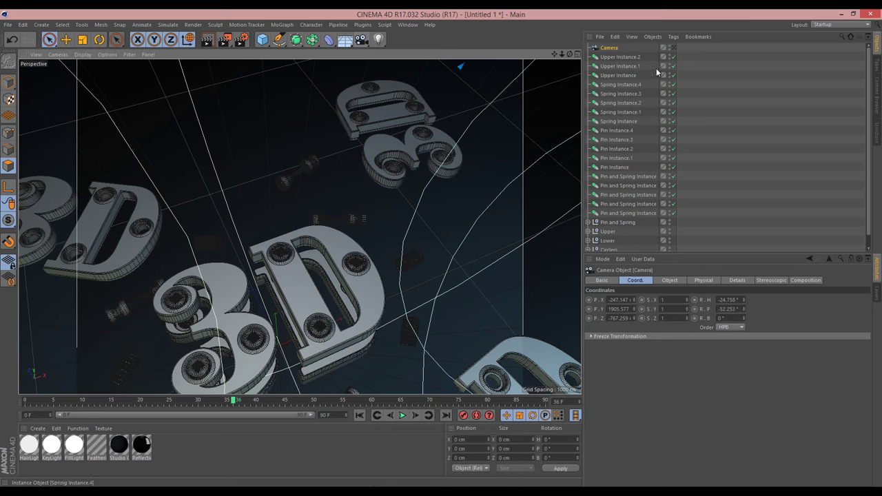
click(674, 47)
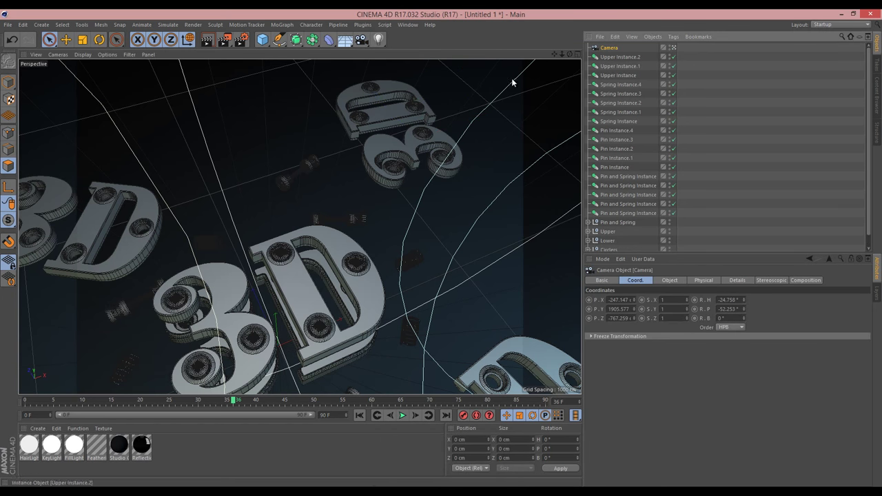
Orbit, pan and dolly the camera to frame the main 3D letters from a lower angle.
drag(569, 53, 441, 247)
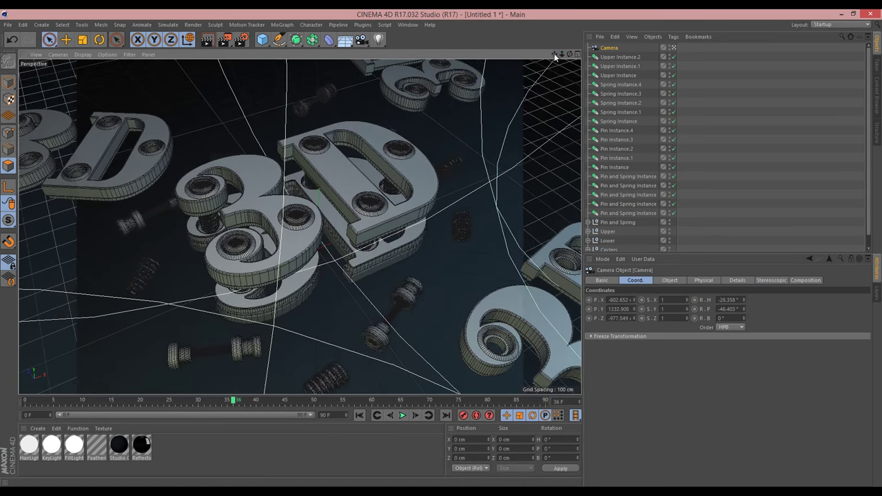
drag(553, 55, 441, 248)
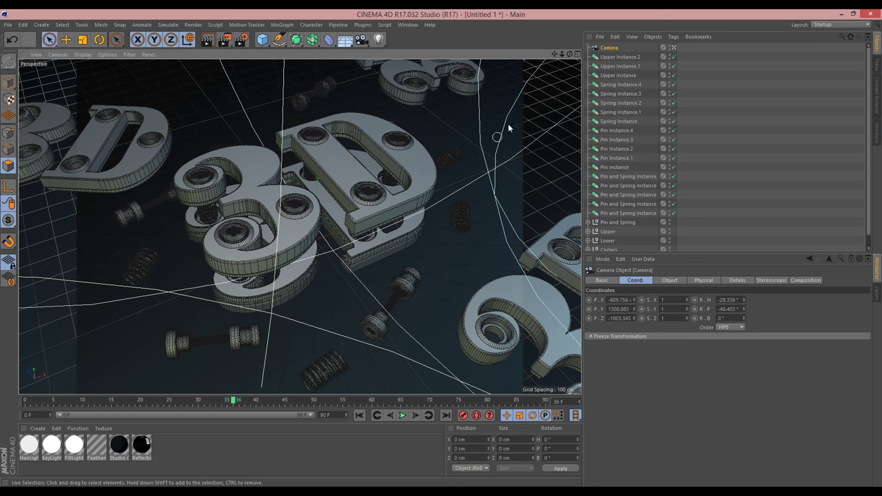
drag(563, 55, 557, 58)
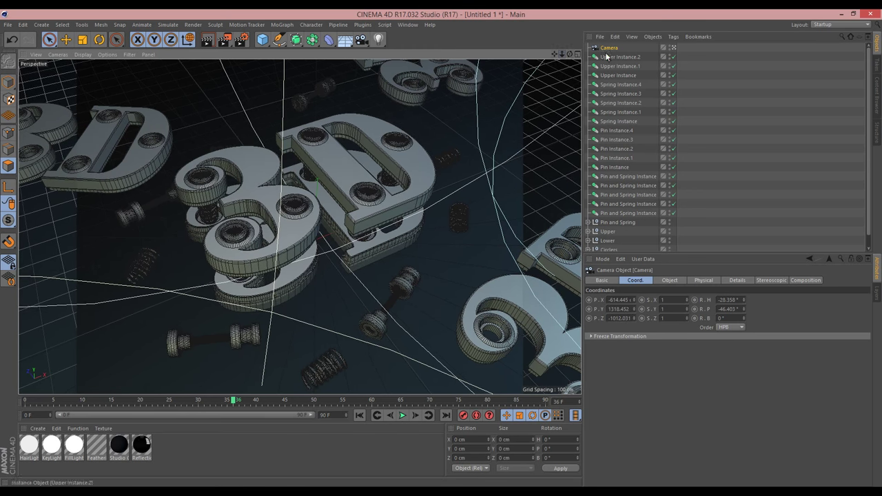
Set the camera's focal length to the Portrait (80 mm) preset.
click(703, 280)
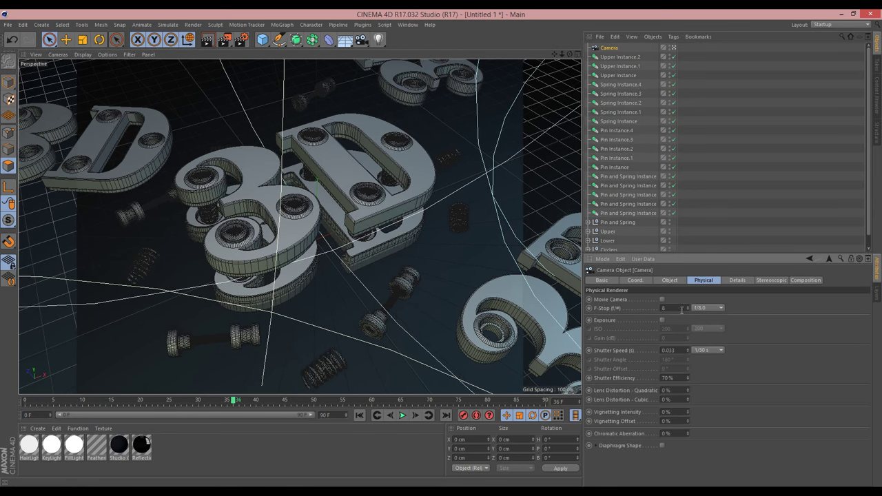
click(670, 279)
click(688, 312)
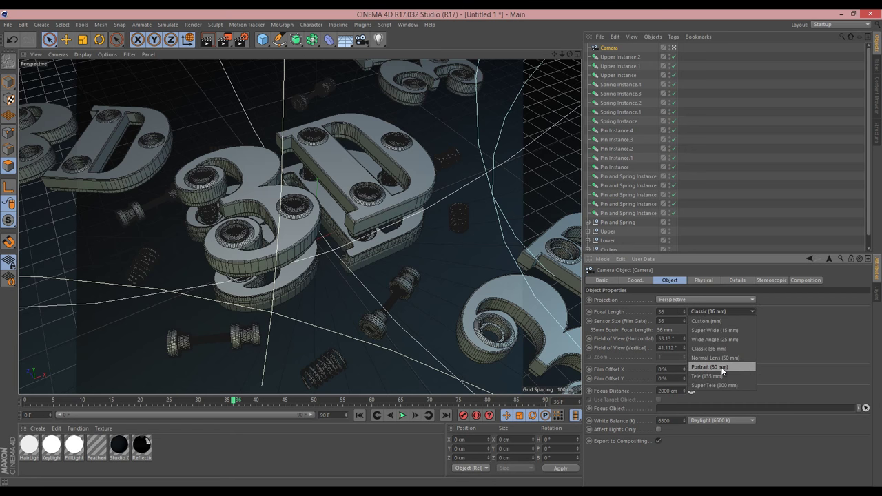
click(720, 366)
Reframe the camera for the longer lens, centring the main letters with the scattered pins, springs and plates around them.
drag(562, 55, 442, 247)
drag(562, 55, 441, 248)
drag(569, 54, 441, 248)
mouse_move(560, 56)
mouse_down()
mouse_move(427, 262)
mouse_move(560, 57)
mouse_up()
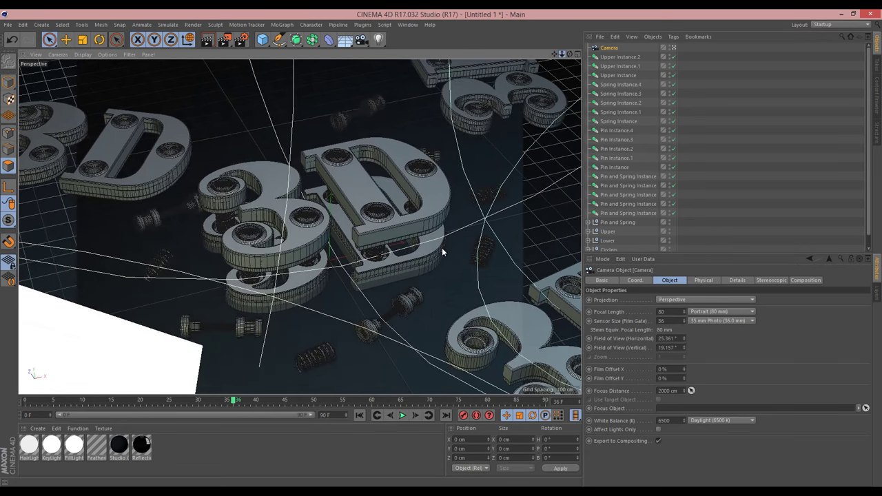
mouse_move(443, 249)
mouse_down()
mouse_move(562, 54)
mouse_move(441, 248)
mouse_up()
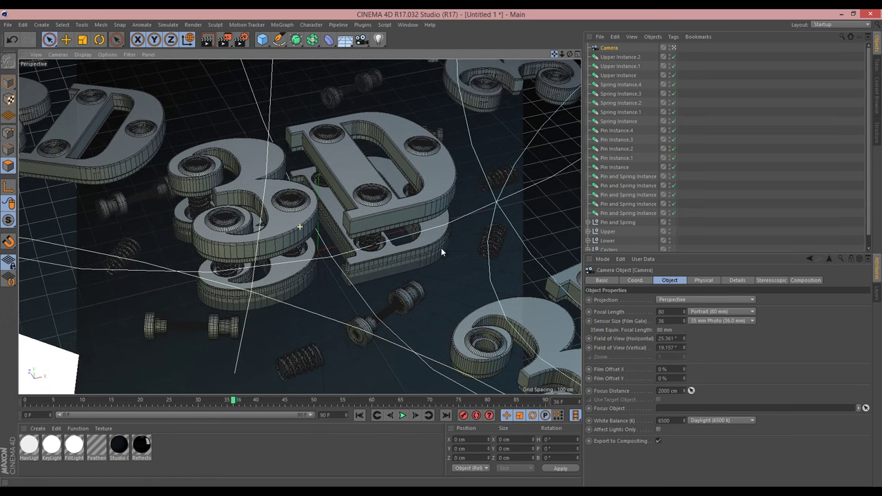
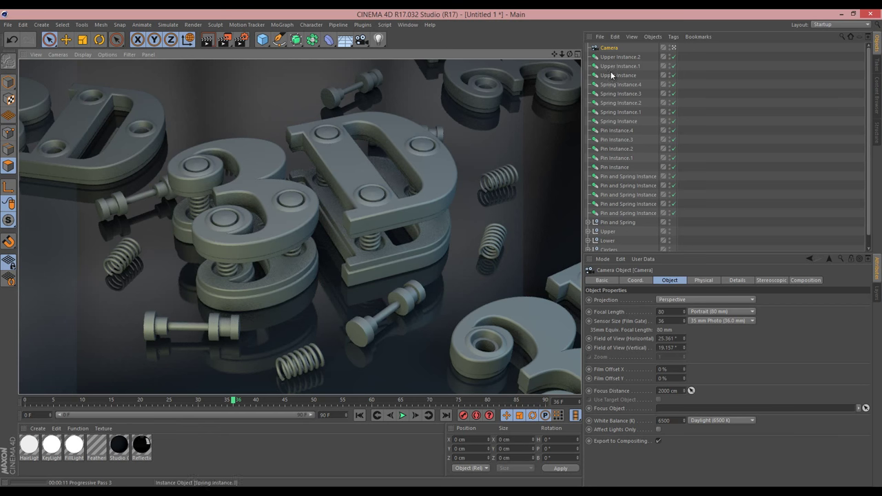
Set the start radius of the Spring's helix to 34 cm.
click(588, 222)
click(611, 232)
click(595, 233)
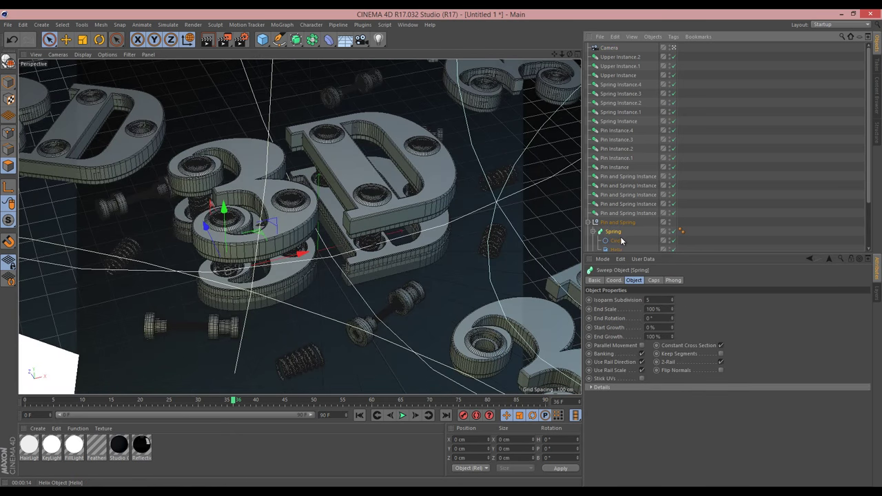
click(615, 249)
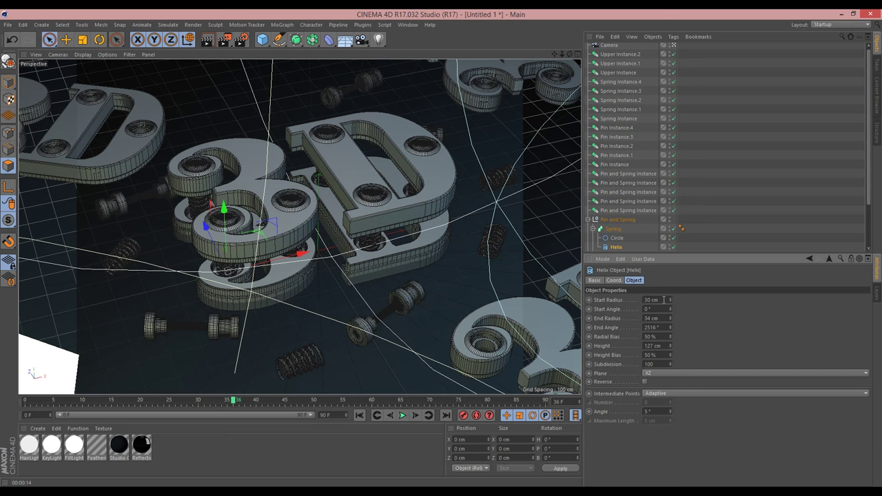
key(Up)
key(Up)
key(Up)
key(Up)
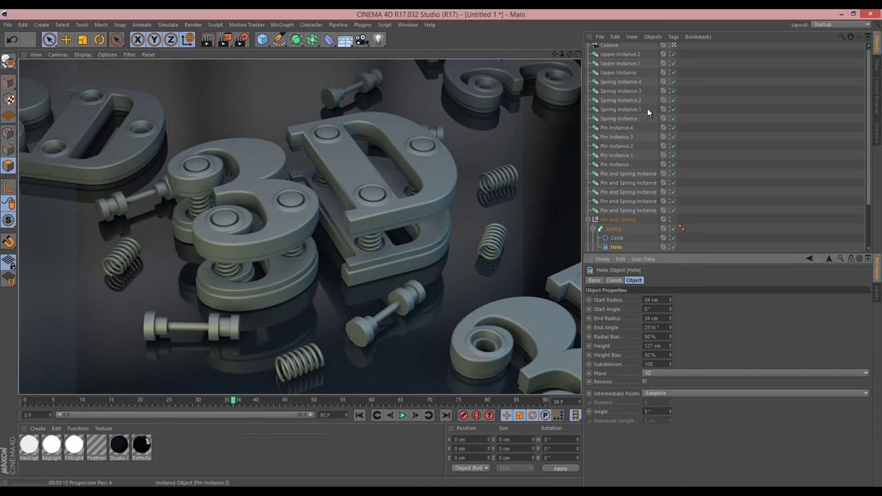
click(780, 164)
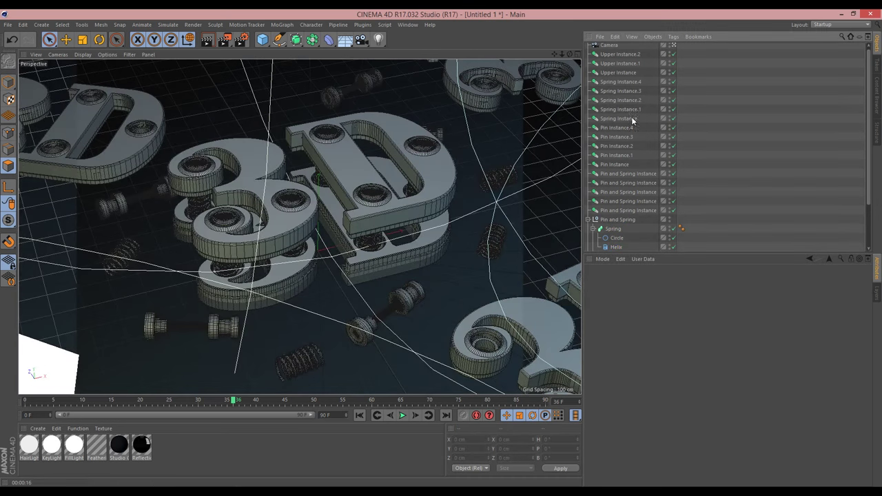
Create a new material and set its color to a golden yellow with H 42°, S 73% and V 85%.
scroll(613, 206, down, 2)
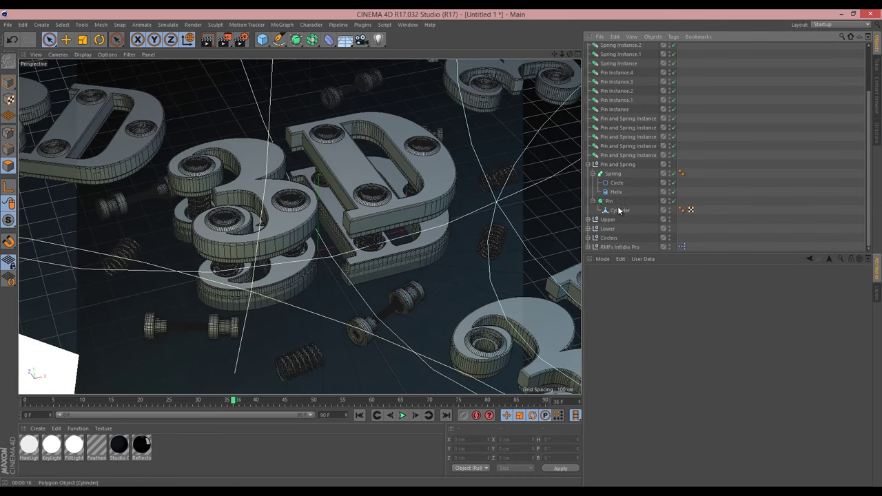
click(588, 228)
scroll(611, 220, down, 2)
double_click(179, 449)
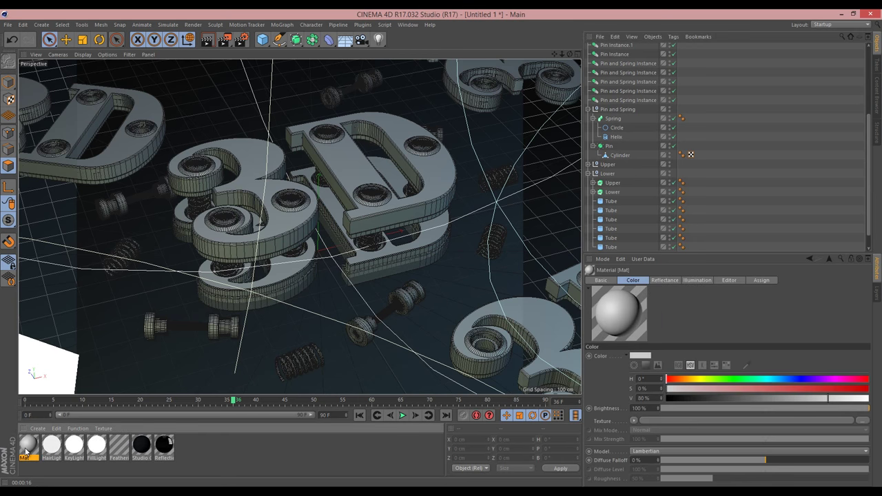
double_click(27, 446)
drag(331, 91, 683, 184)
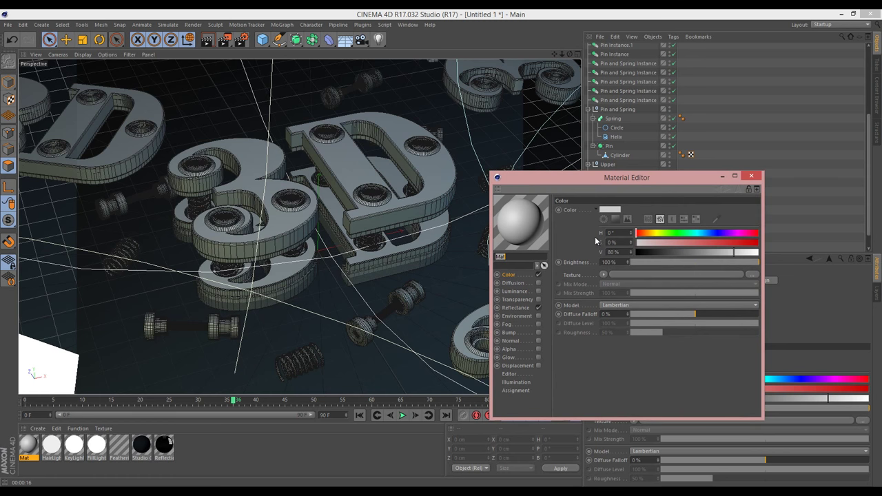
click(651, 233)
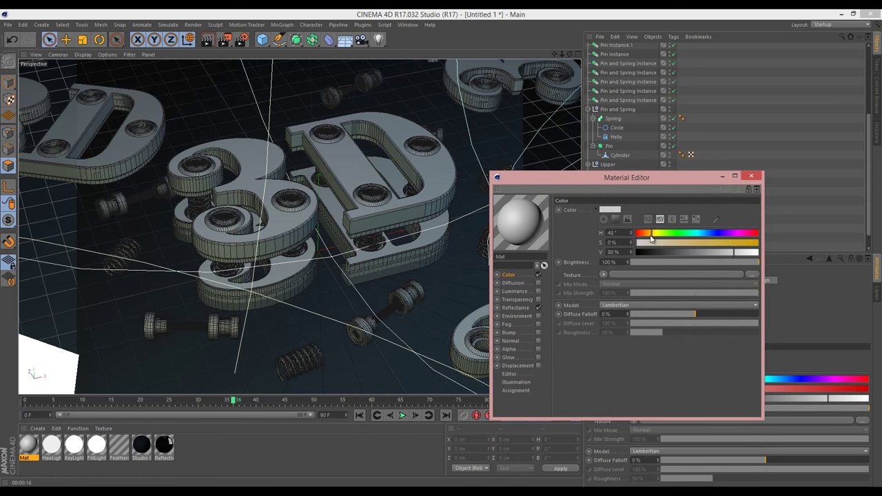
drag(718, 244, 740, 253)
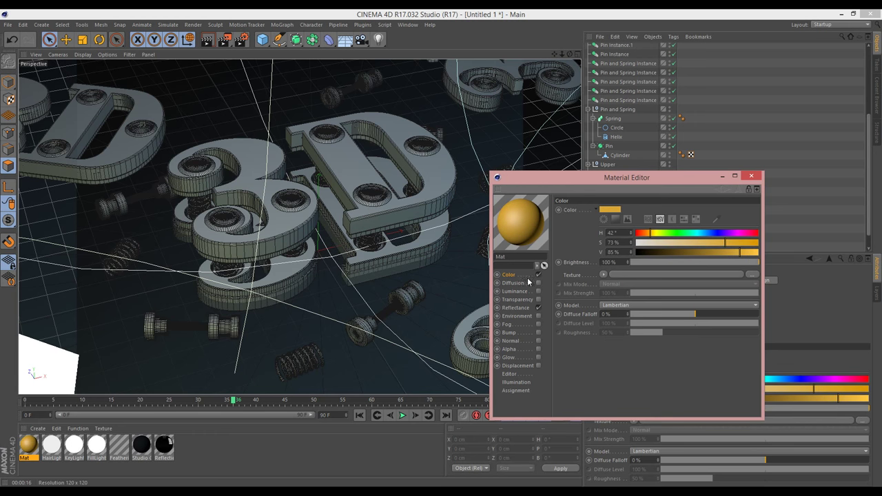
Add a Reflection (Legacy) layer to the gold material and tint its layer color golden yellow.
click(509, 308)
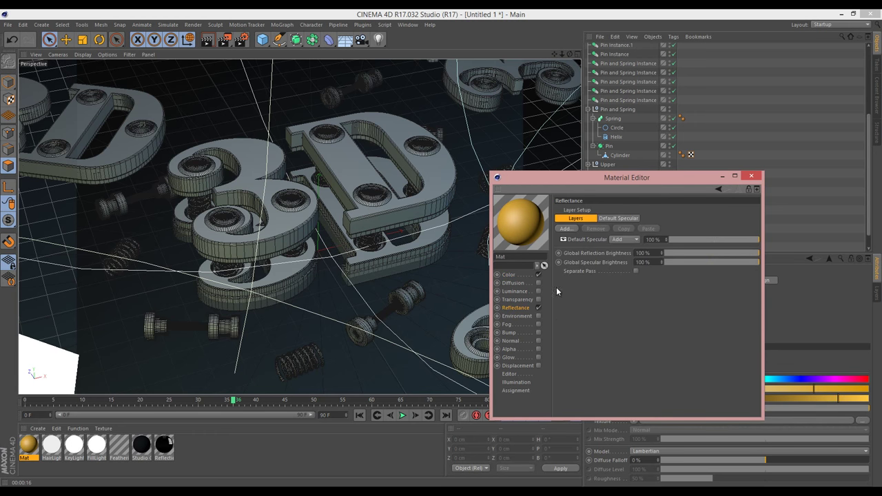
click(567, 230)
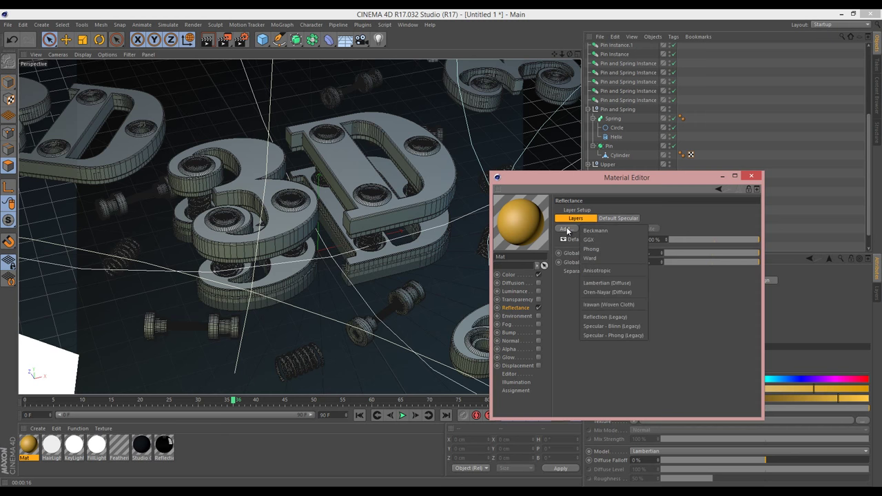
click(610, 318)
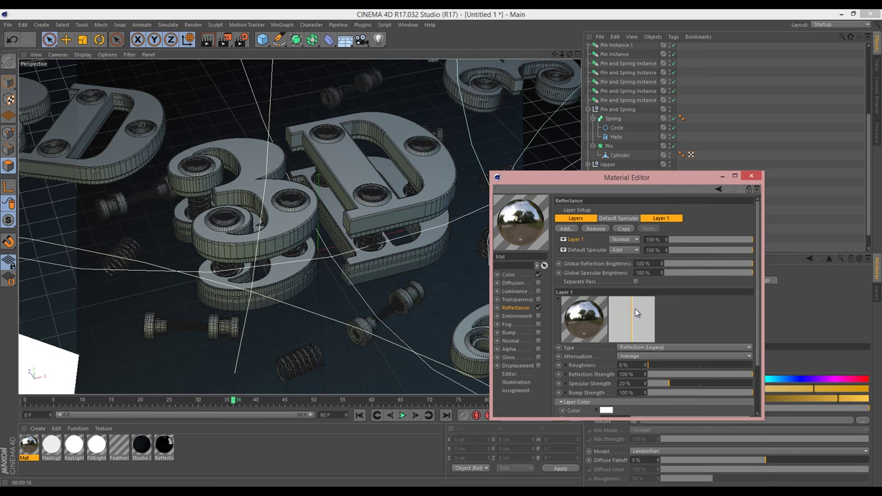
scroll(606, 344, down, 4)
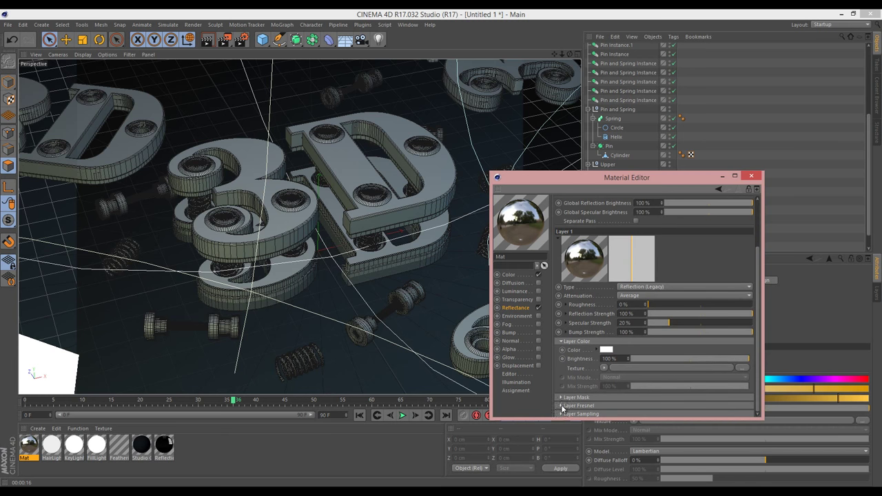
click(606, 349)
drag(591, 350, 592, 350)
drag(653, 359, 662, 360)
click(594, 382)
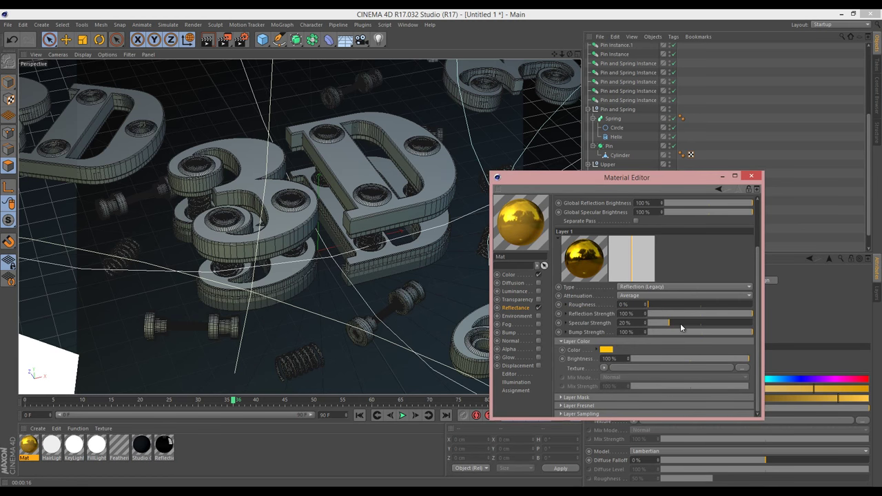
Set the gold reflection layer's roughness to 18% and apply the material to the Lower group.
drag(659, 307, 667, 307)
scroll(760, 332, up, 3)
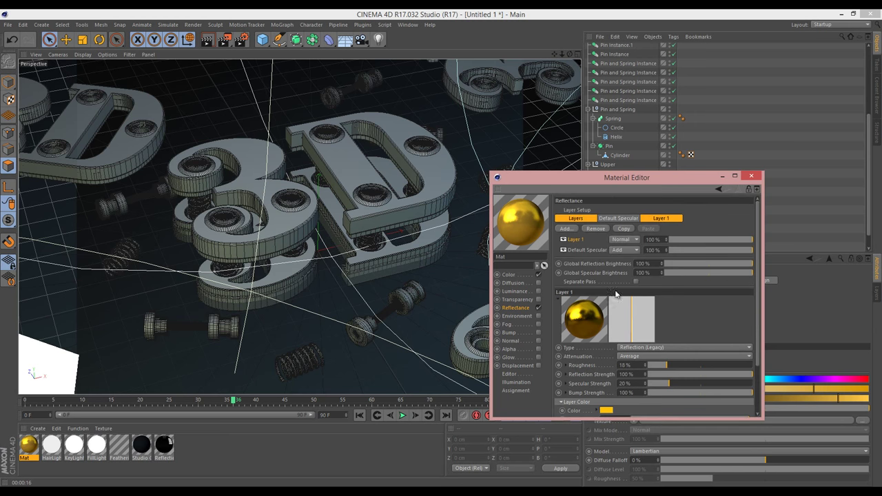
click(515, 276)
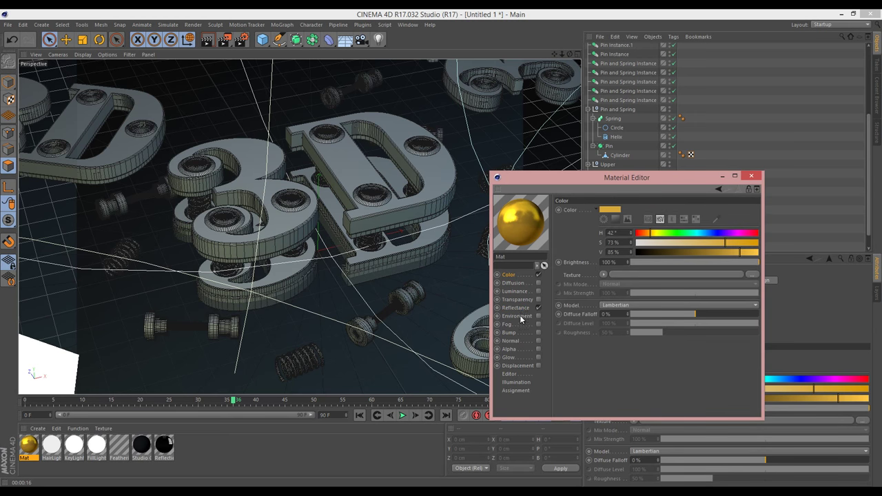
click(751, 176)
drag(26, 442, 609, 173)
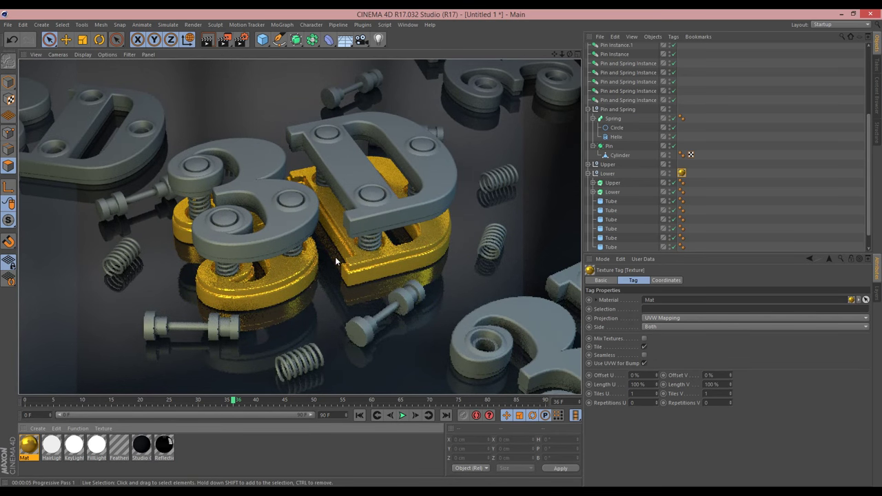
Darken the gold material's base color to S 68% and V 68%.
double_click(30, 447)
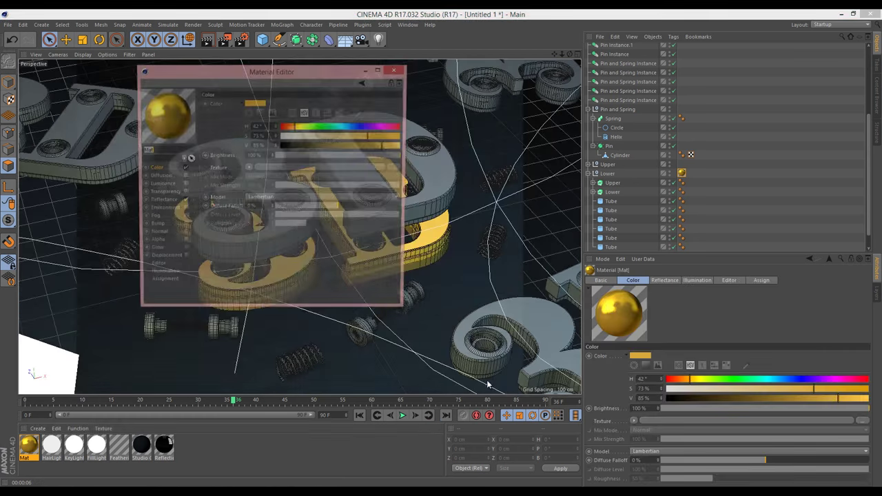
drag(260, 73, 617, 187)
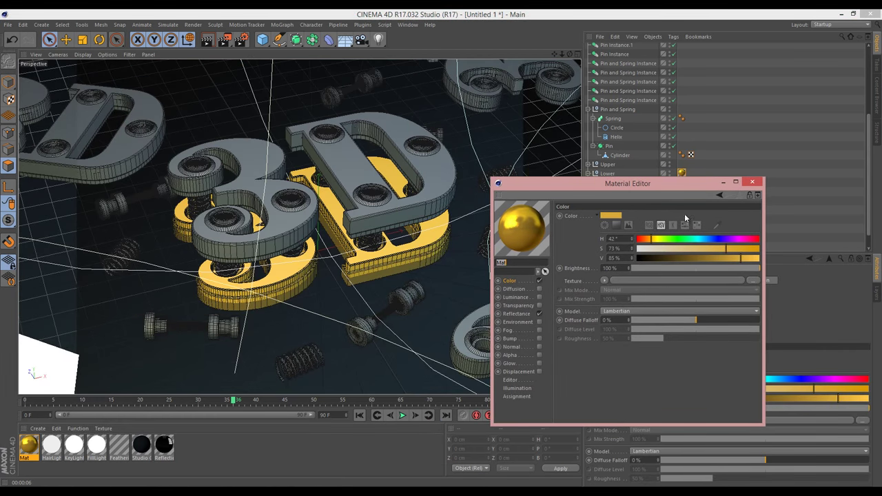
drag(735, 260, 721, 249)
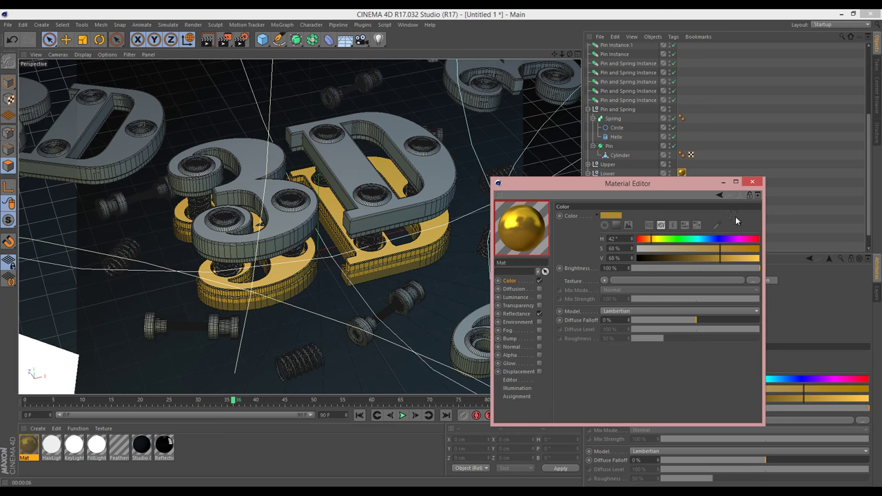
click(753, 183)
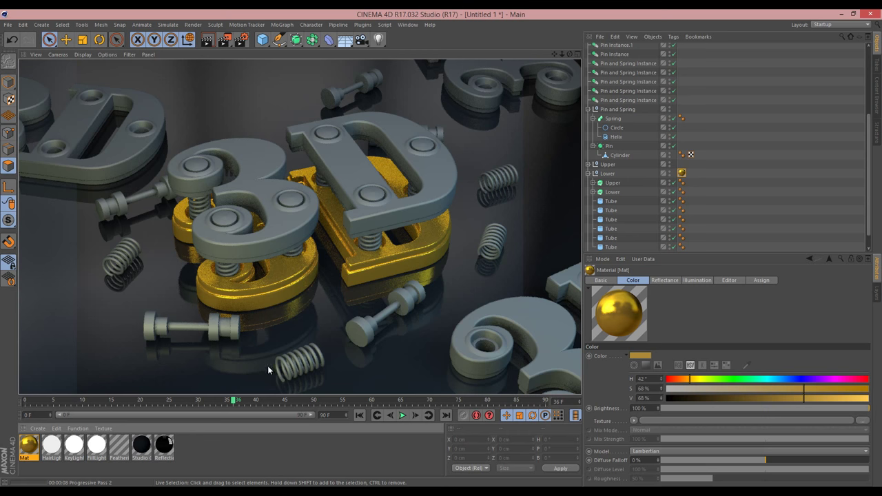
Create a second material with a Reflection (Legacy) layer for a chrome look.
click(212, 453)
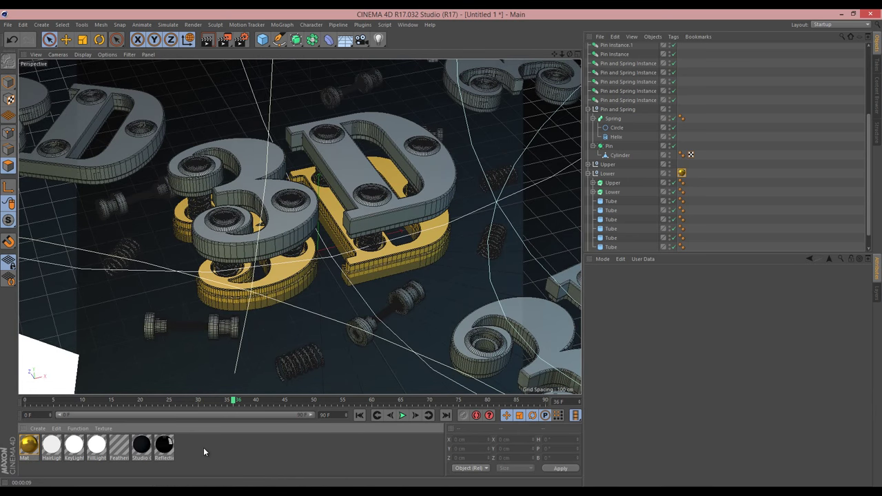
double_click(203, 452)
double_click(29, 445)
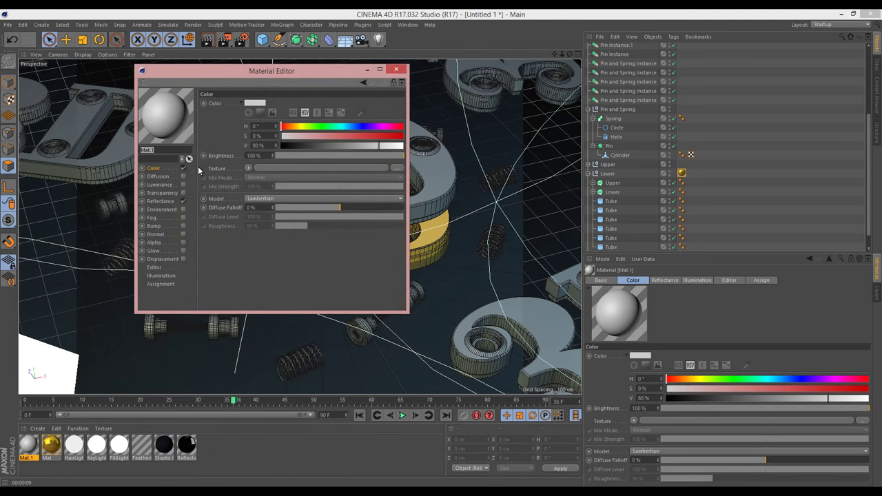
click(171, 202)
click(213, 122)
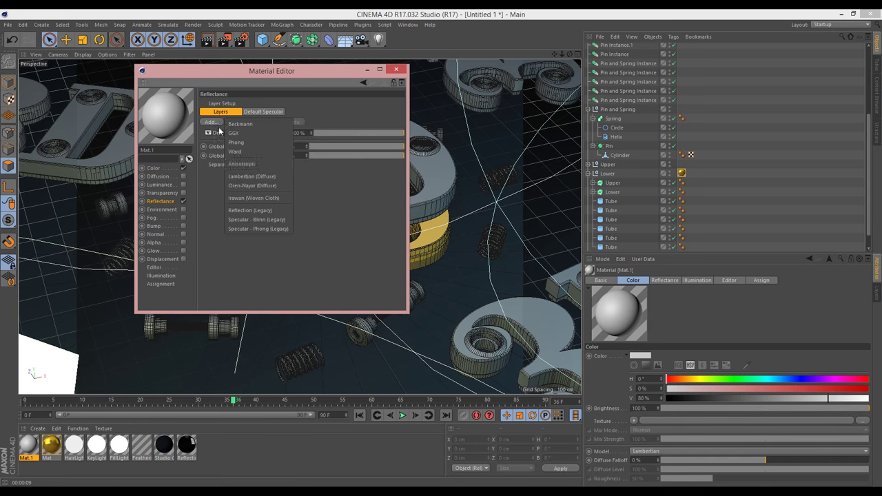
click(263, 210)
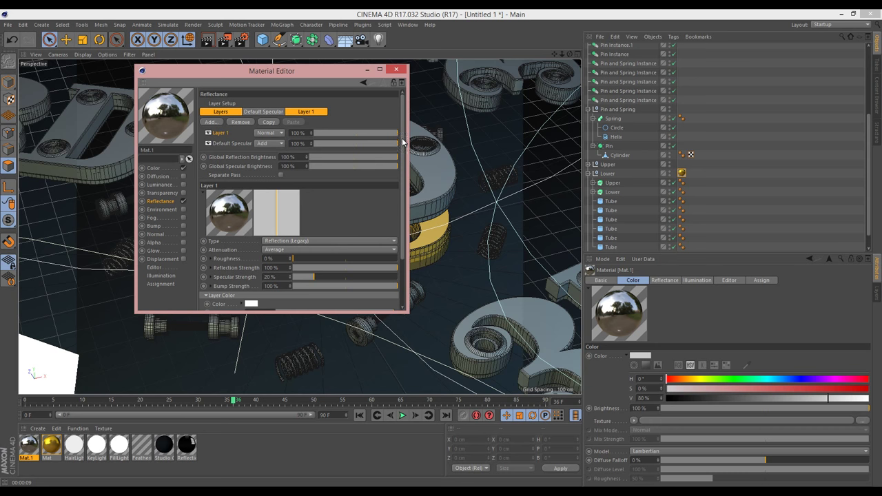
Apply the chrome material to both the Pin and the Spring.
mouse_move(402, 140)
mouse_down()
mouse_move(404, 165)
mouse_move(398, 132)
mouse_up()
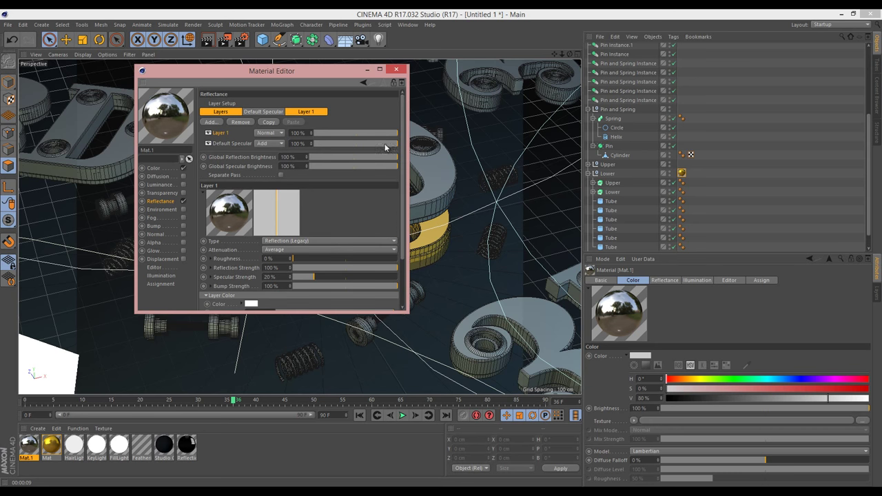
click(398, 72)
drag(679, 207, 681, 118)
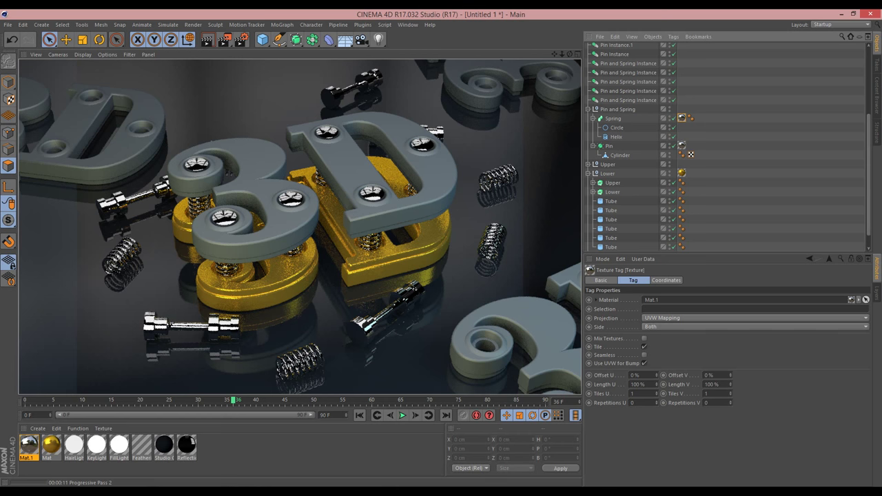
Duplicate the gold material and open the copy for editing.
click(48, 444)
ctrl+drag(55, 449, 73, 446)
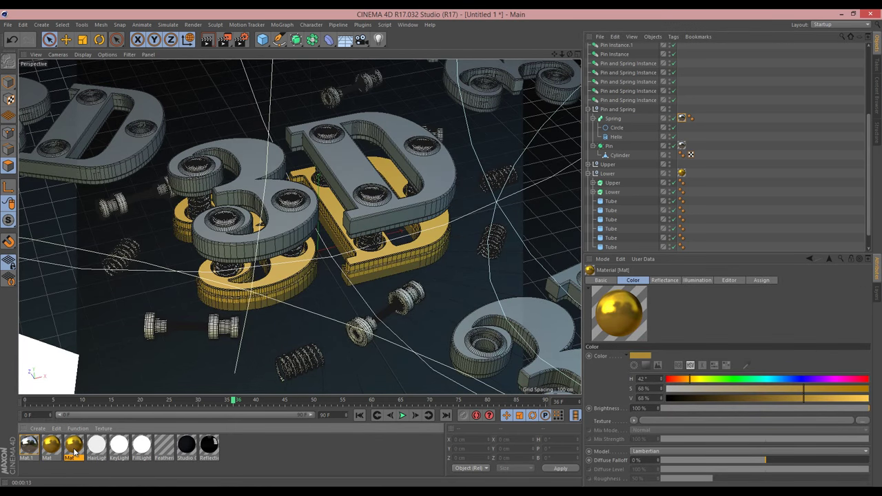
double_click(73, 446)
drag(272, 70, 358, 106)
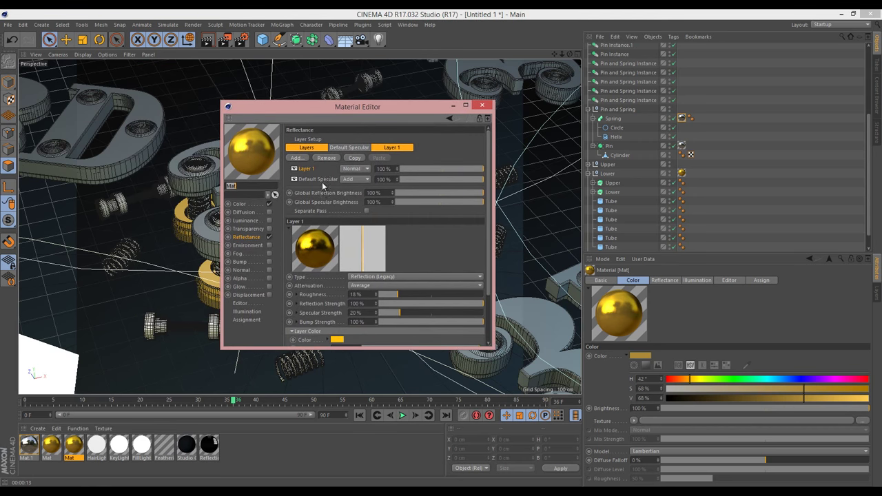
Enable transparency on the copied gold material with 70% brightness and a refraction of 1.1.
click(270, 228)
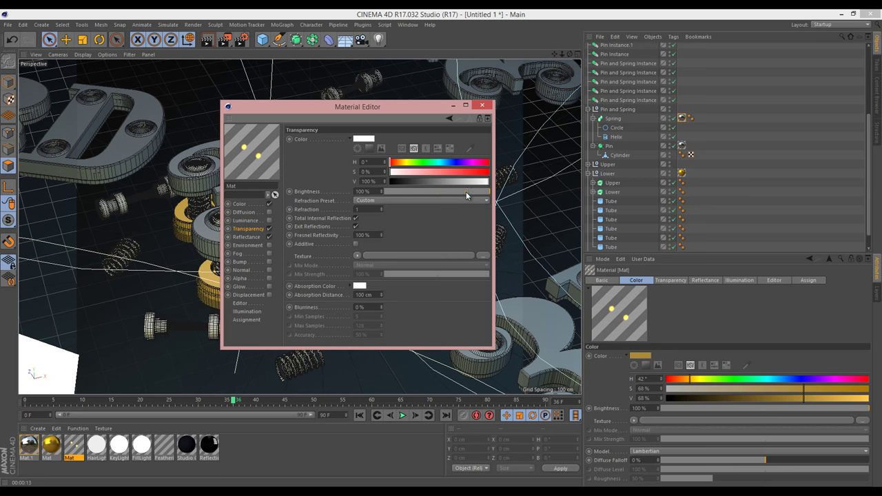
drag(466, 193, 459, 192)
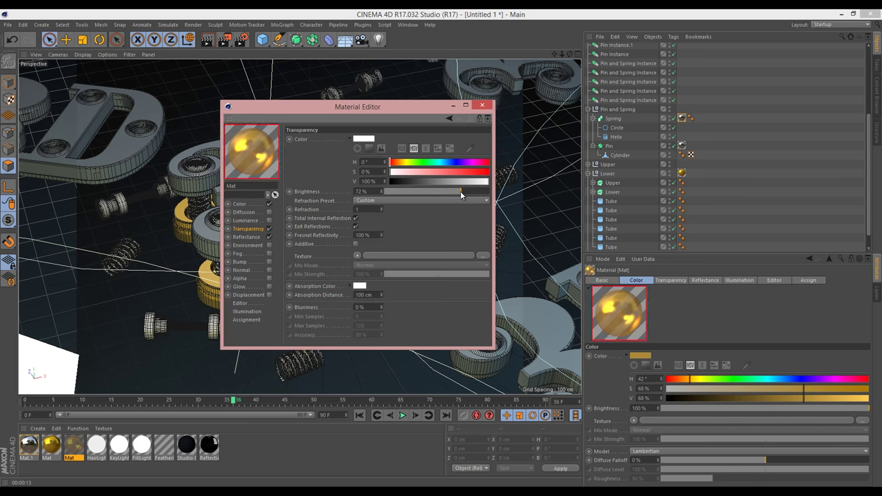
click(370, 210)
key(Up)
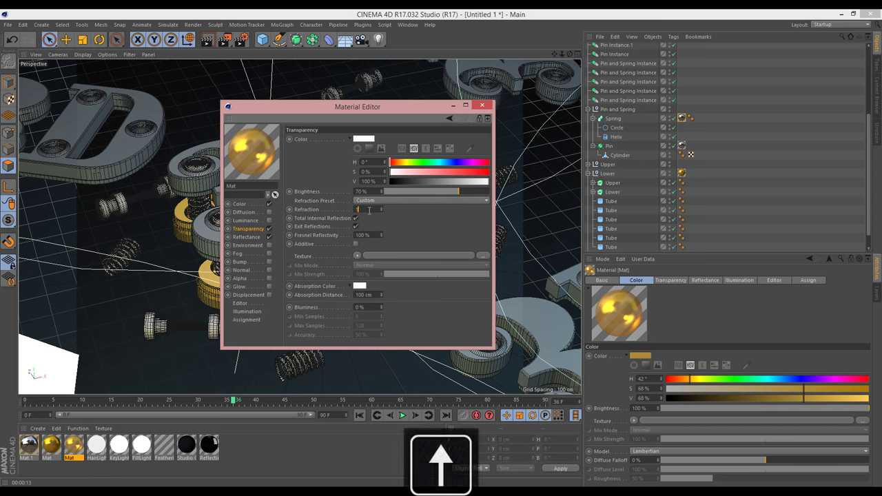
key(shift+Up)
key(shift+Up)
key(shift+Down)
key(Down)
key(Down)
key(Up)
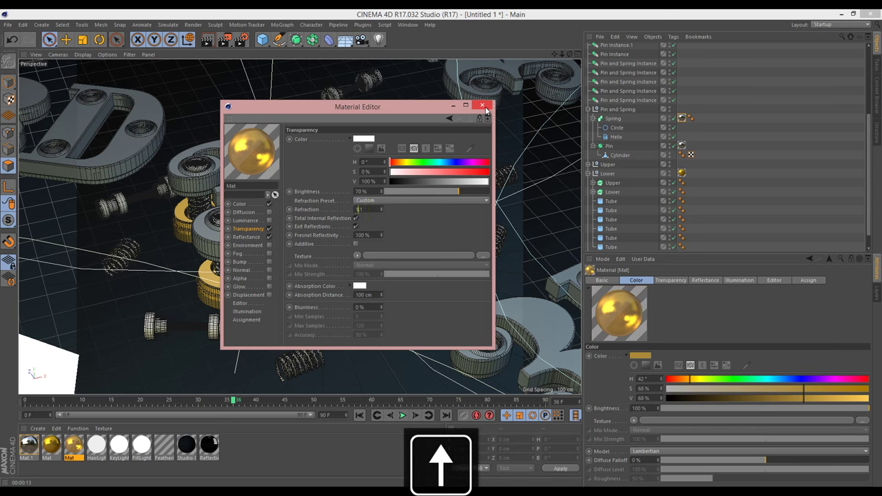
click(484, 107)
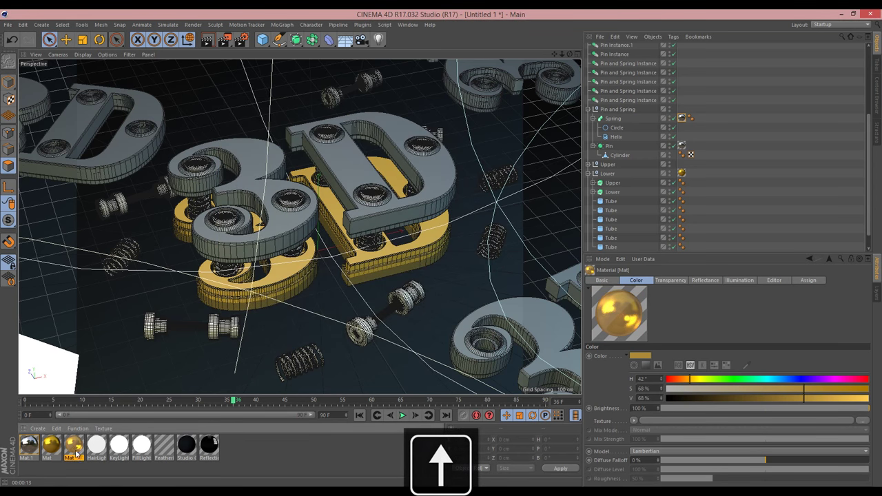
Apply the copied gold material to the Upper group and render a preview in the viewport.
drag(638, 176, 605, 166)
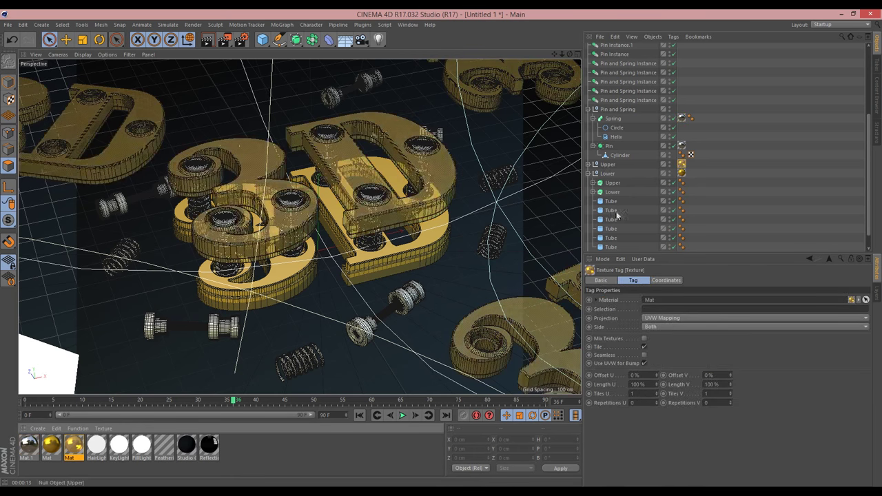
click(207, 40)
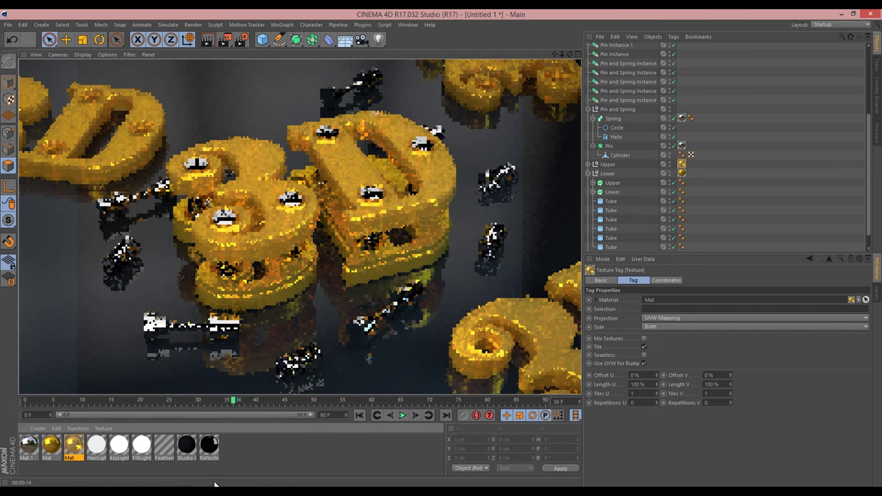
Switch to the web browser, look up the system spec answer on the site's FAQ page, and return to Cinema 4D.
key(alt+Tab)
click(136, 50)
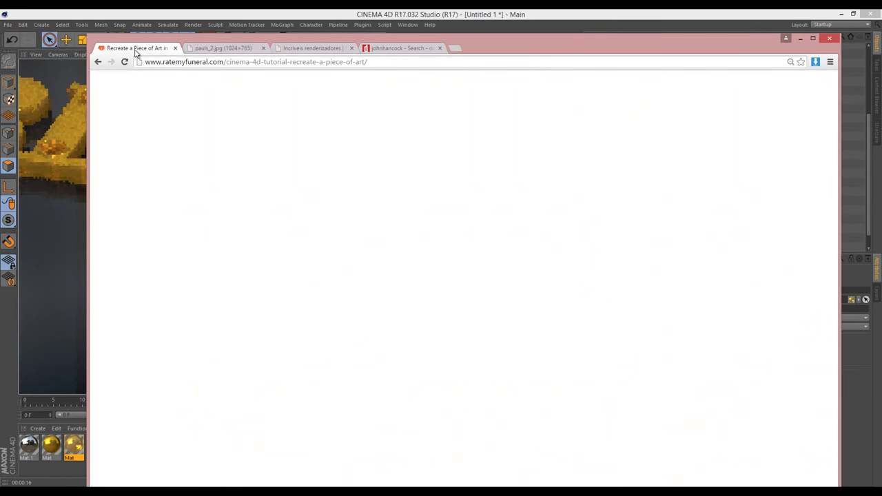
click(128, 264)
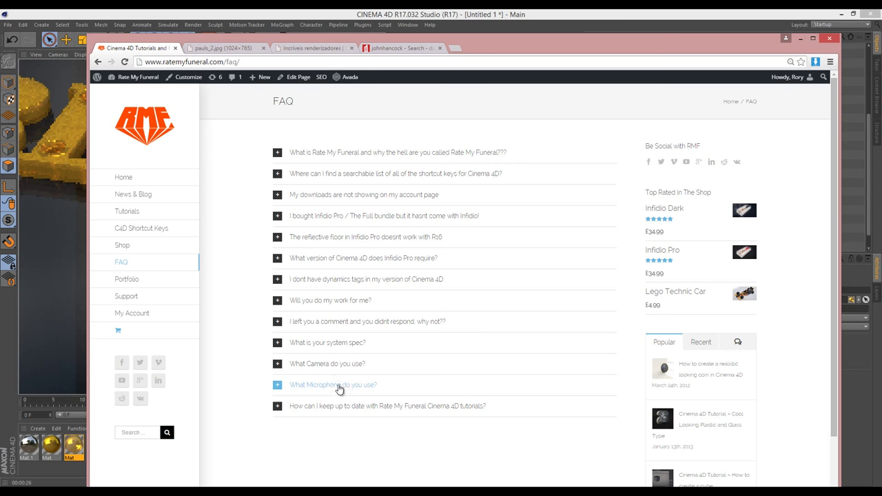
click(331, 345)
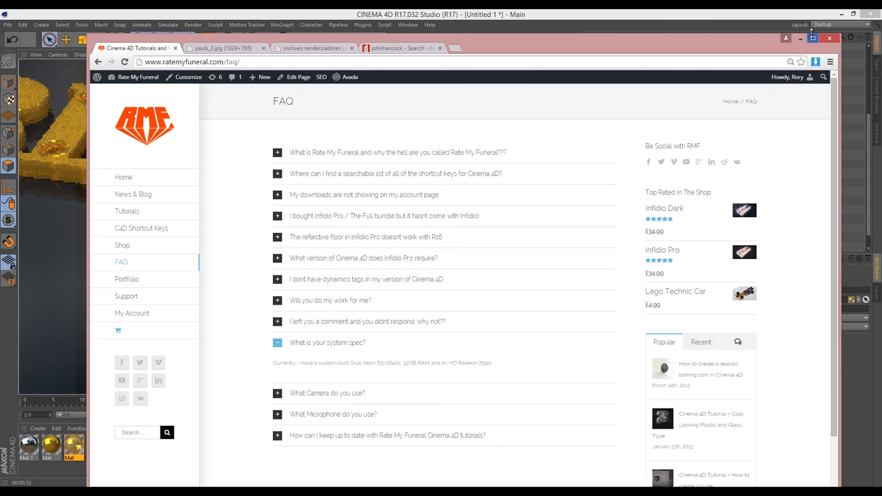
click(800, 38)
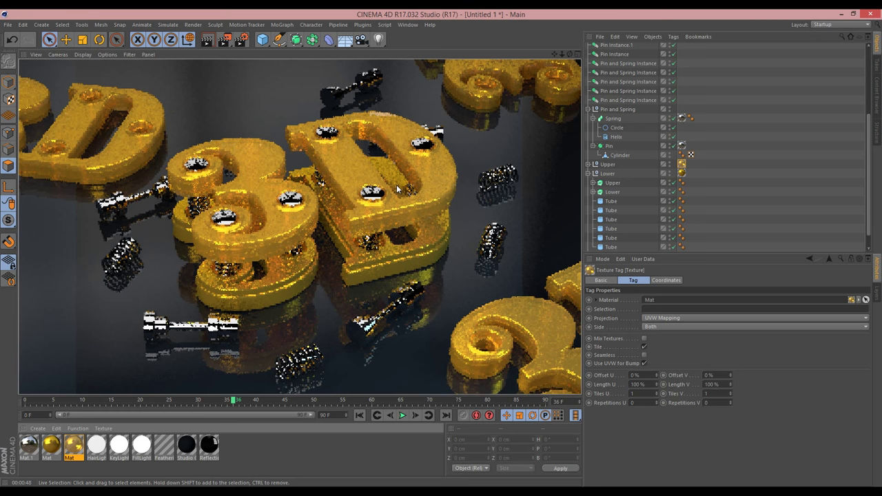
Turn off transparency on the copied gold material and render the viewport preview again.
double_click(73, 446)
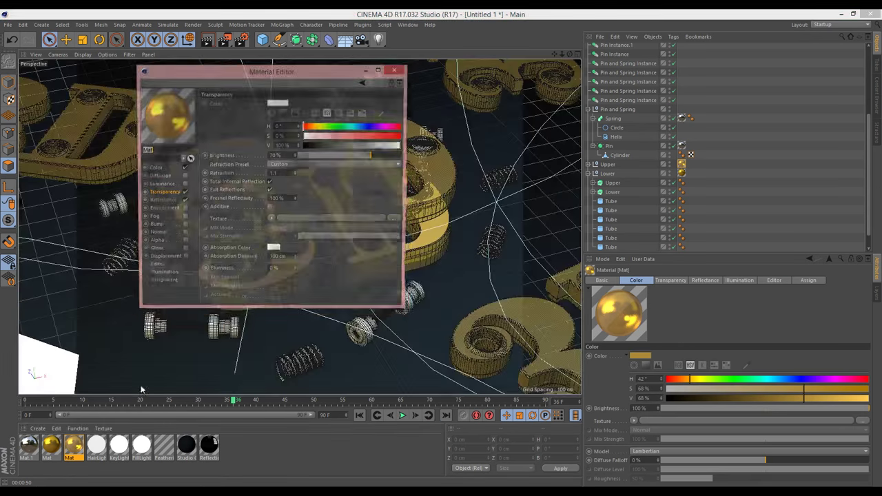
click(183, 192)
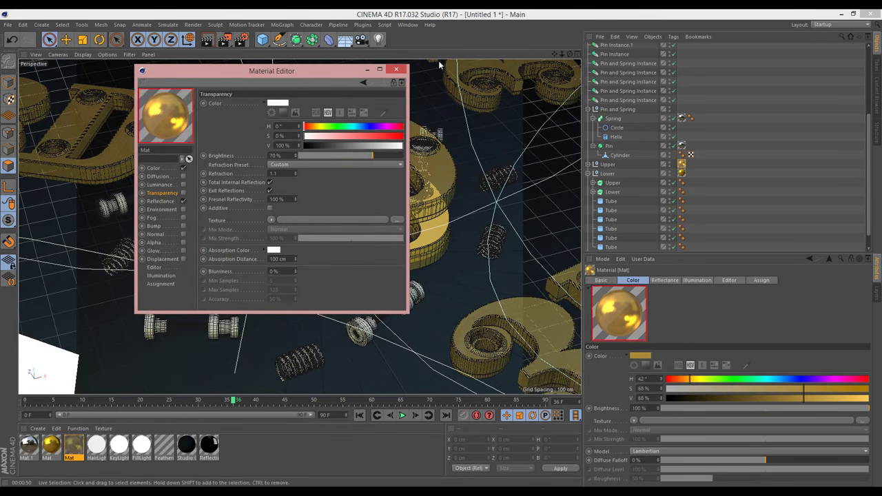
click(396, 70)
click(208, 40)
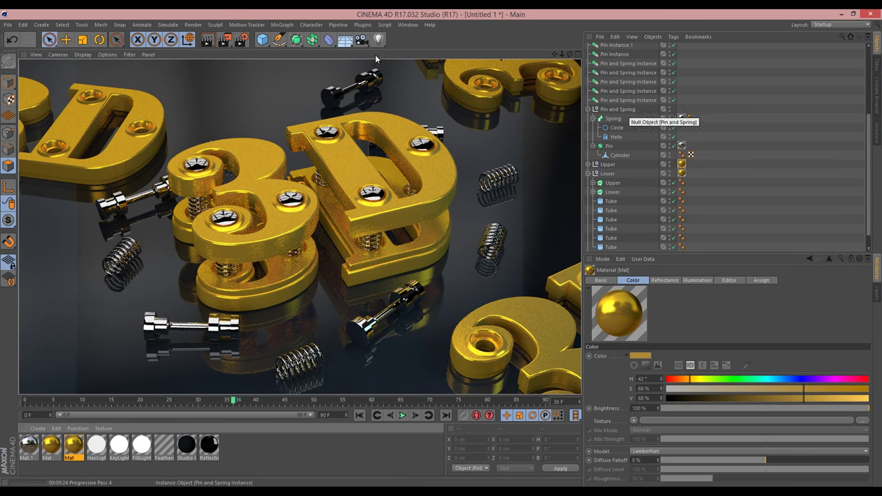
Enable Depth Of Field for the Physical renderer in the render settings.
click(241, 42)
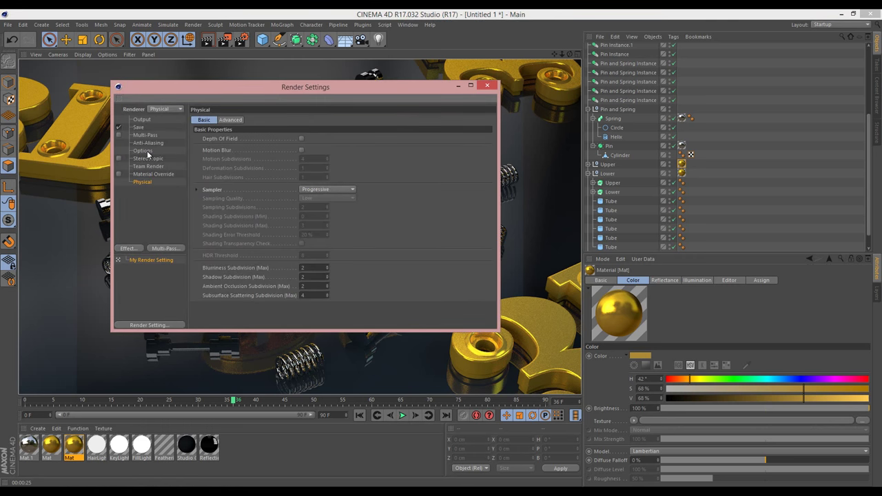
click(301, 140)
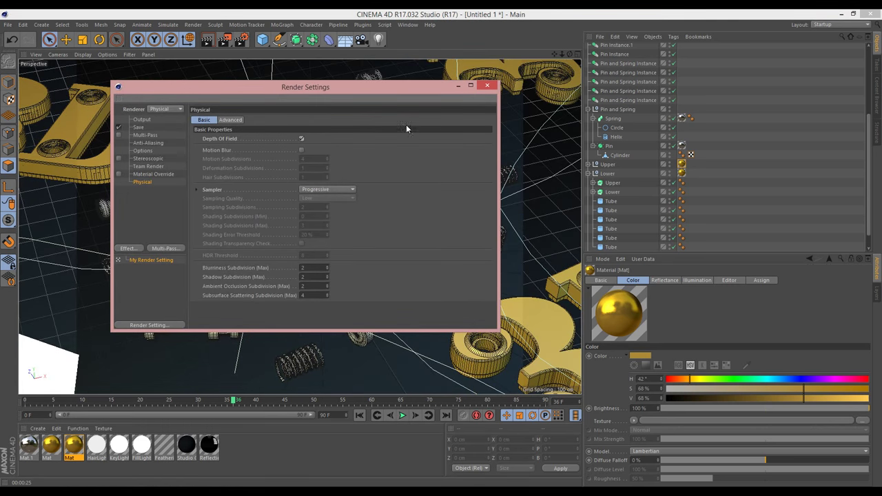
click(487, 85)
Add a null object to the scene and move it up from the origin toward the upper plates.
scroll(747, 84, up, 5)
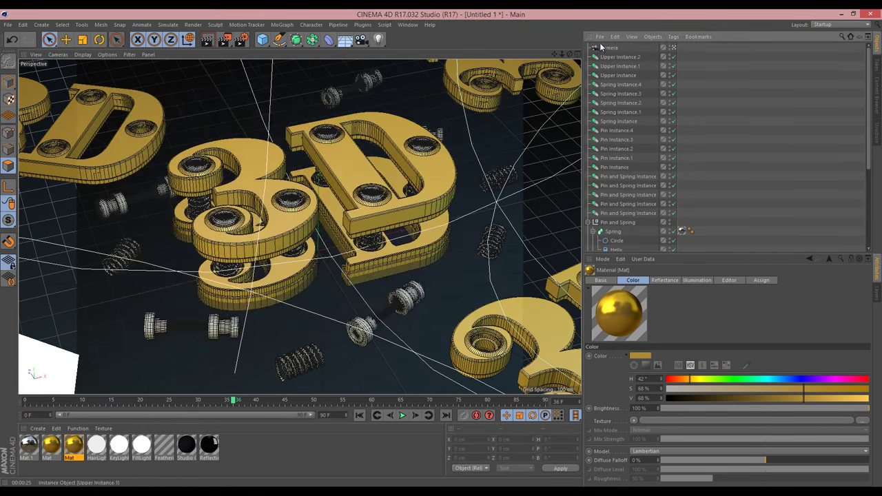
click(609, 48)
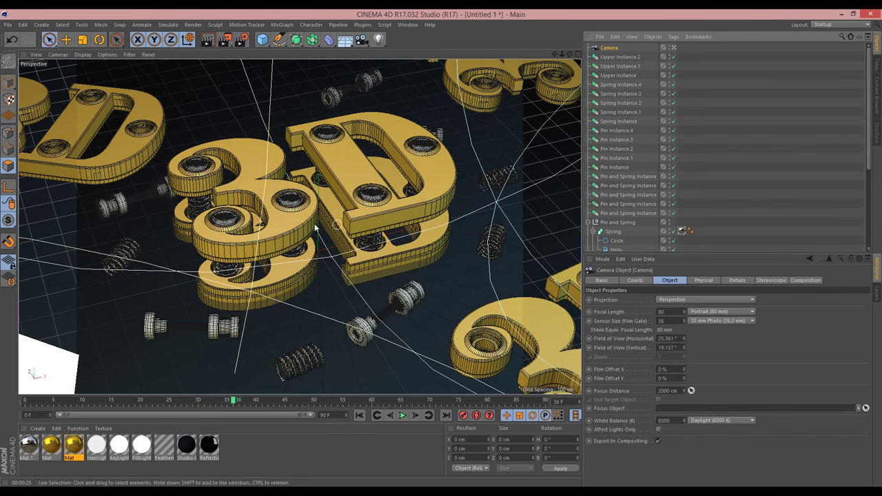
click(262, 39)
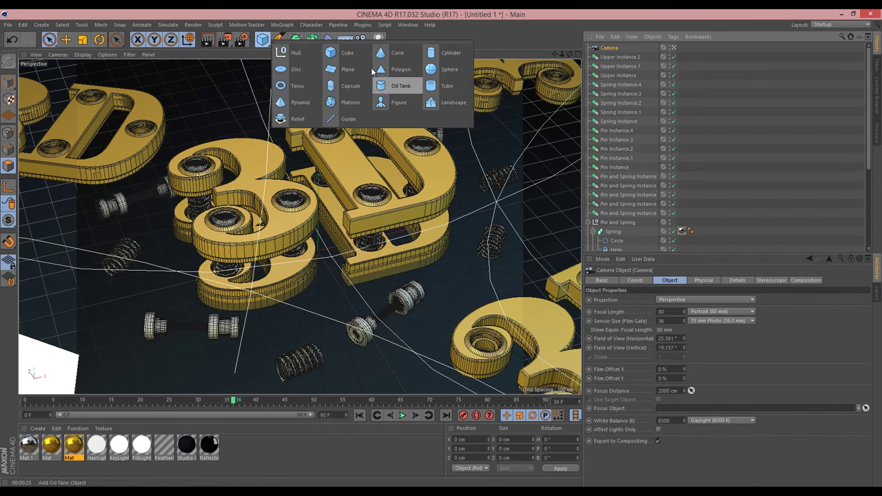
click(295, 54)
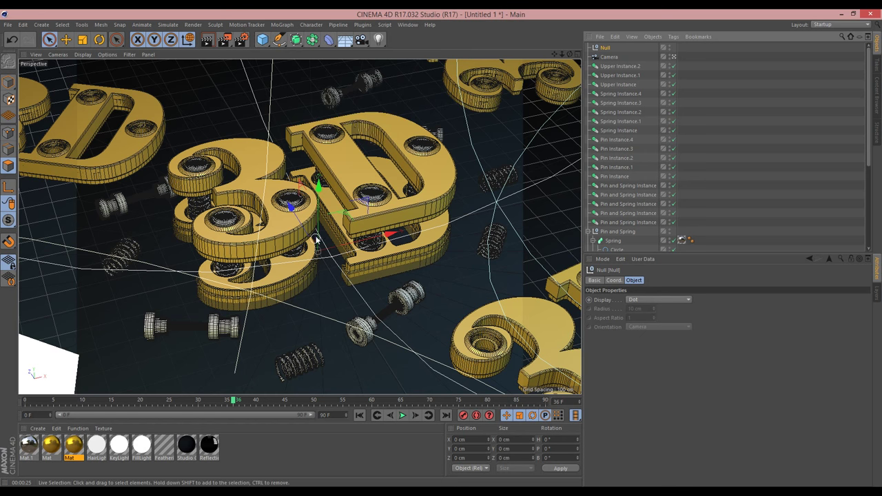
drag(316, 201, 325, 168)
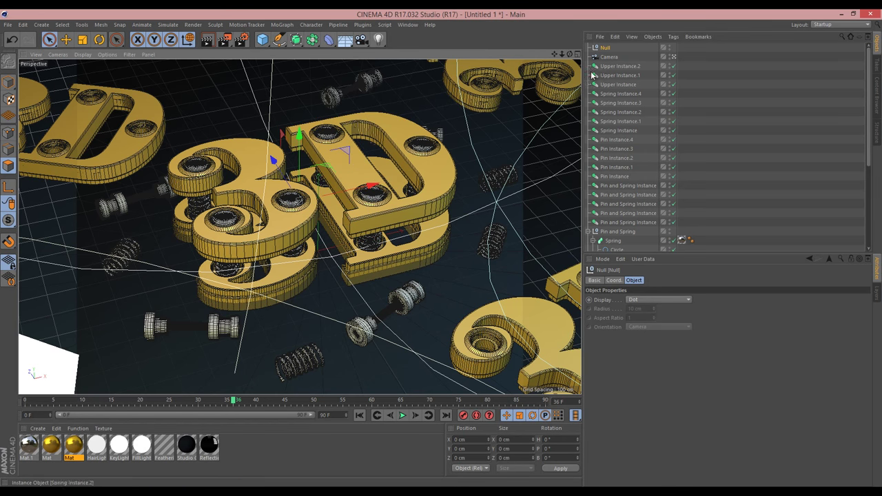
Enable Circle.3 and make the null a child of Circle.2.
scroll(630, 187, down, 4)
scroll(623, 213, down, 3)
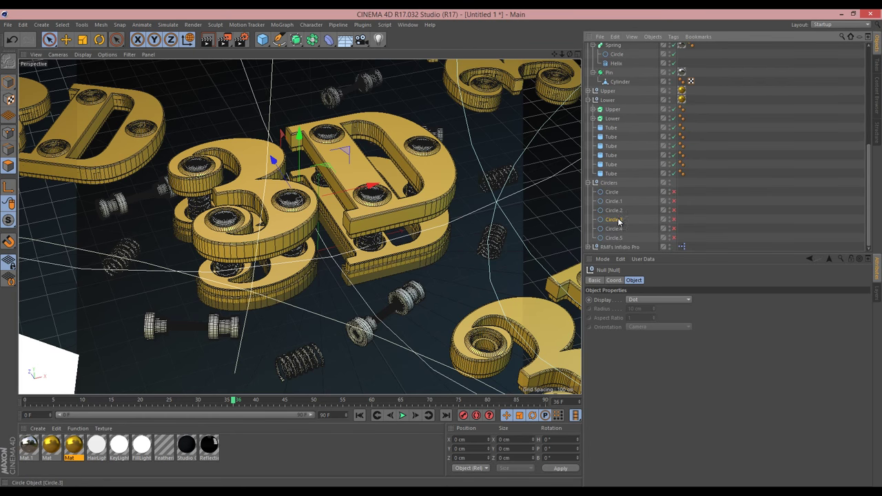
click(617, 219)
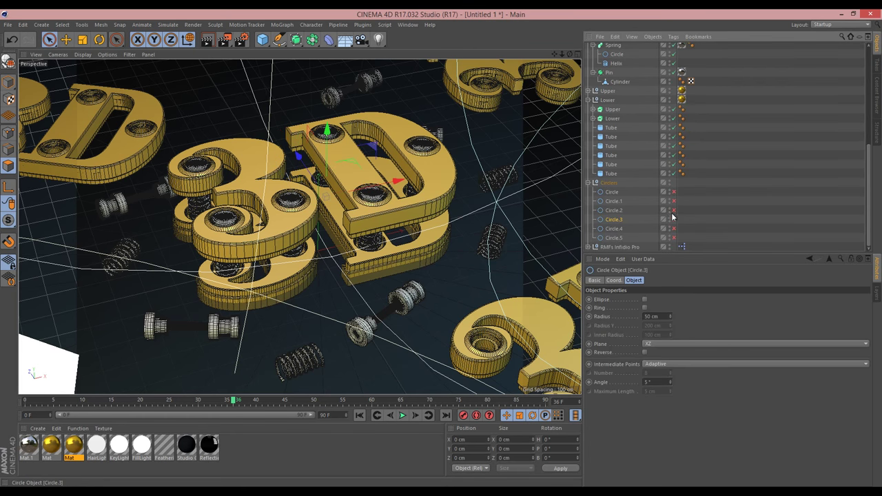
click(613, 210)
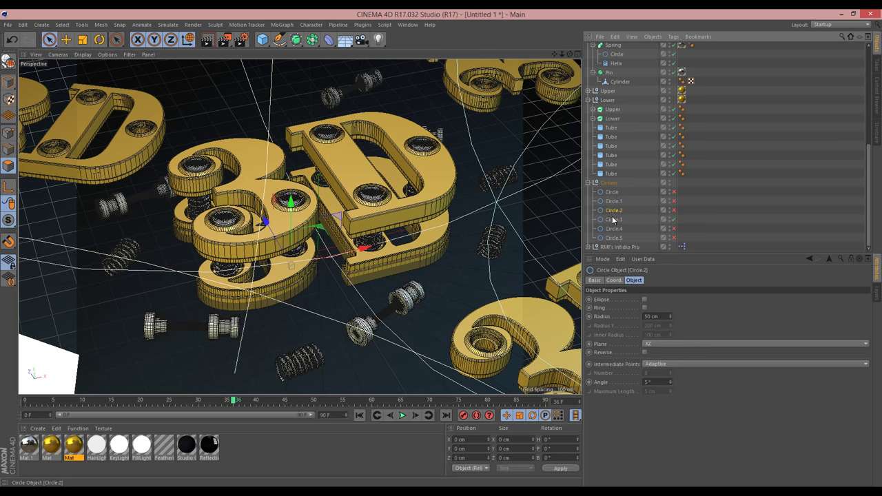
scroll(620, 138, up, 8)
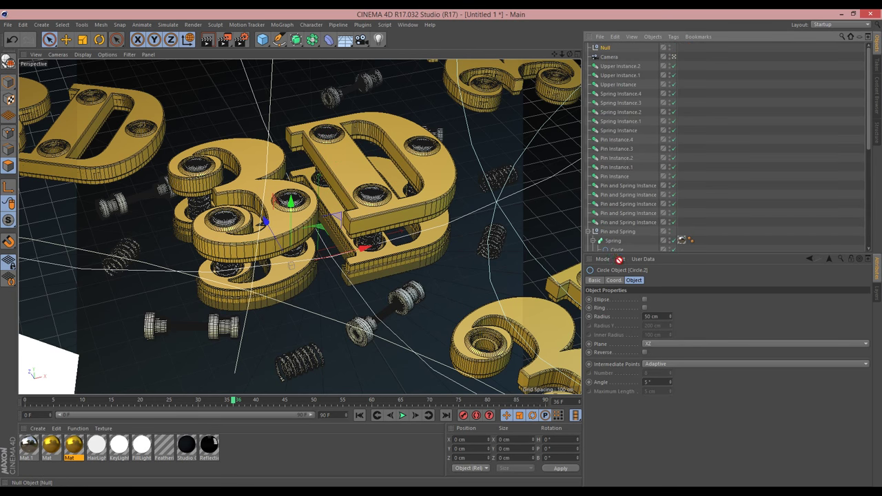
scroll(619, 246, down, 8)
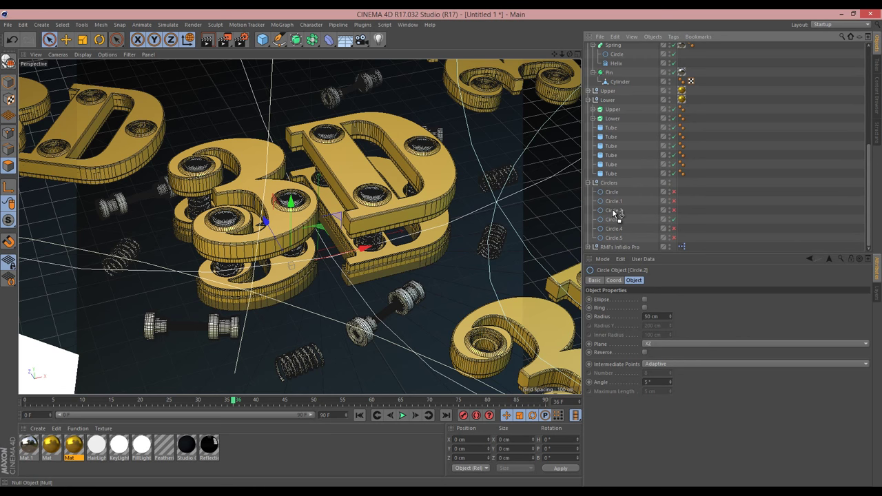
drag(616, 213, 619, 220)
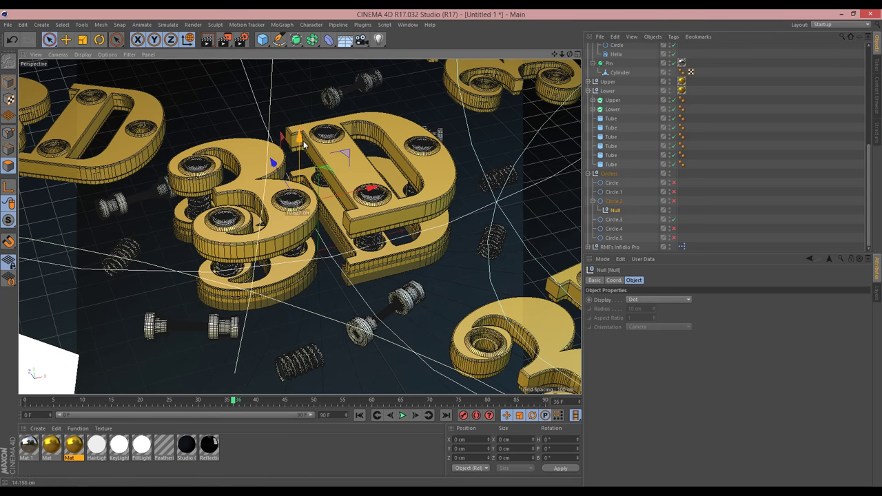
In model mode, zero the null's X, Y and Z position, then raise it to about 258 cm in Y.
click(9, 82)
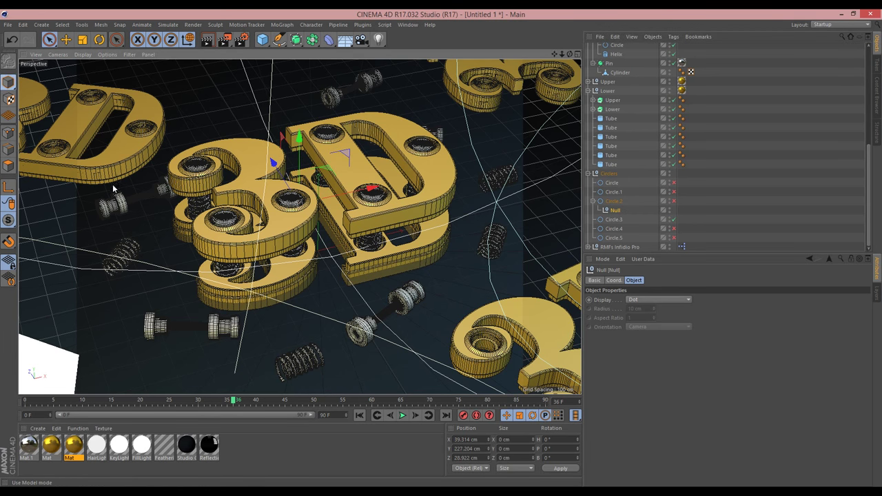
drag(478, 439, 388, 437)
text(0)
key(Tab)
text(0)
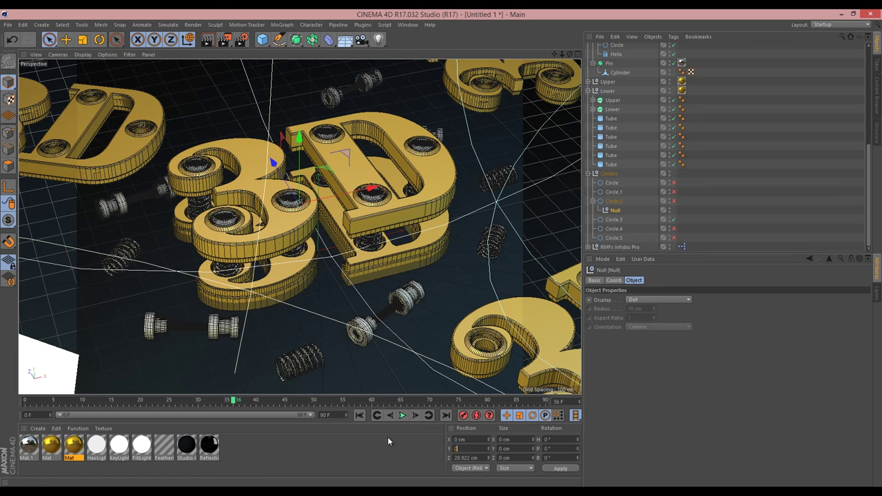
key(Tab)
text(0)
key(Return)
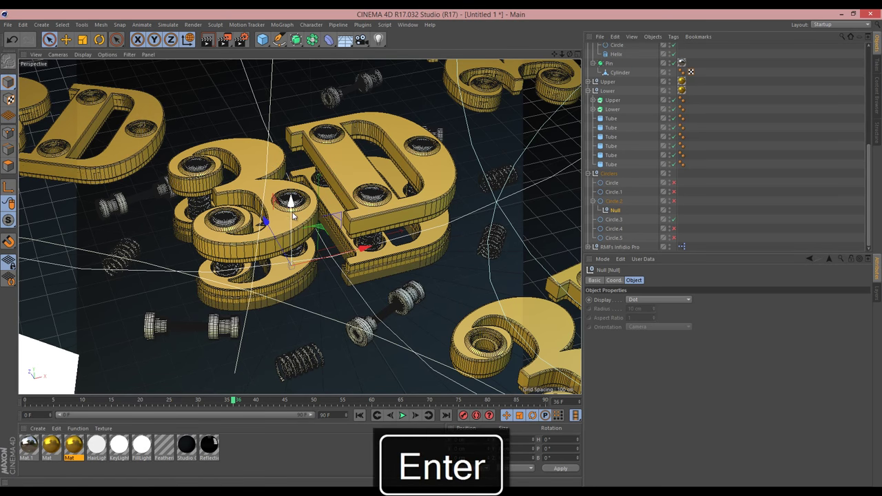
drag(294, 208, 293, 150)
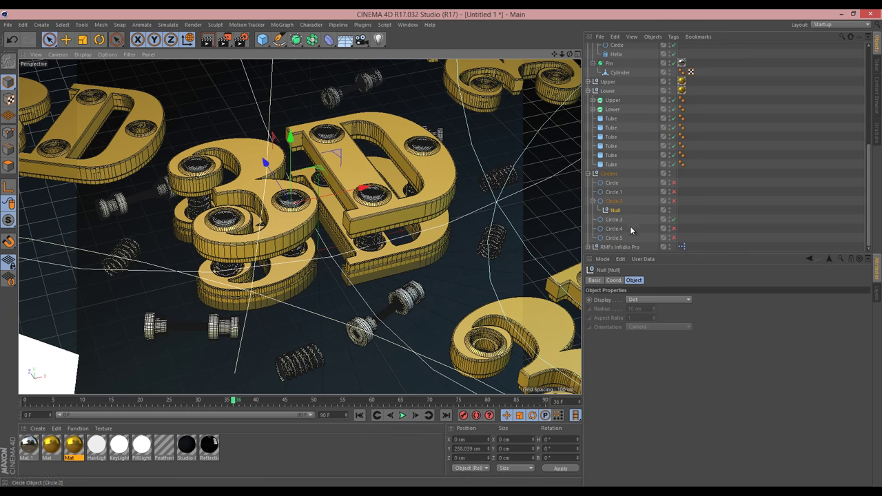
Assign the null as the camera's focus object and show all four viewports.
scroll(630, 229, up, 8)
click(603, 47)
scroll(616, 215, down, 7)
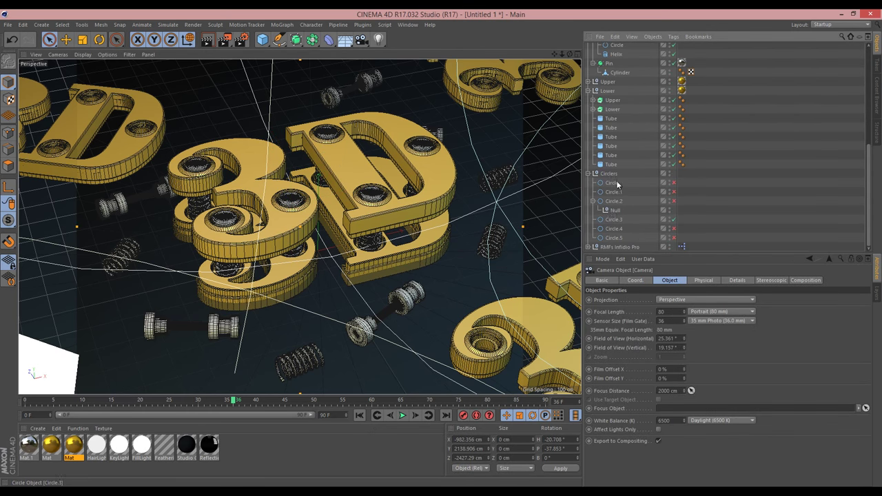
drag(672, 414, 668, 407)
click(577, 53)
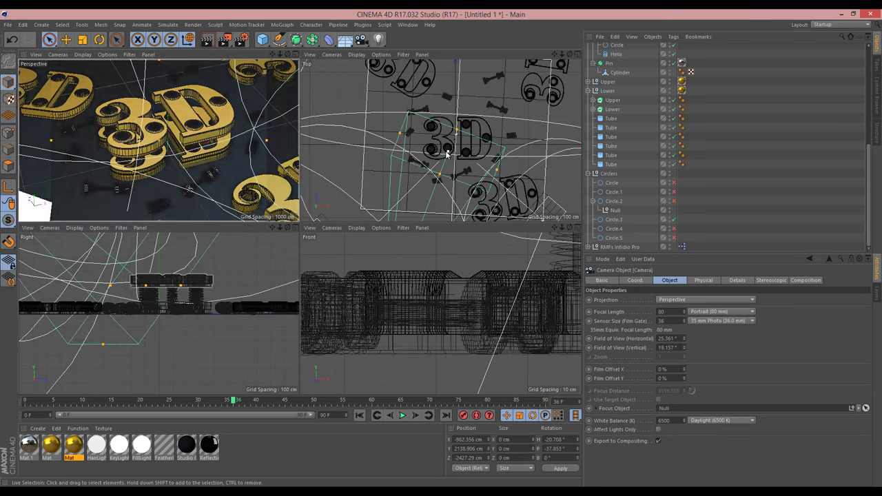
Maximize the perspective view and set the camera's physical F-Stop to 0.4.
drag(562, 228, 439, 253)
scroll(438, 252, down, 4)
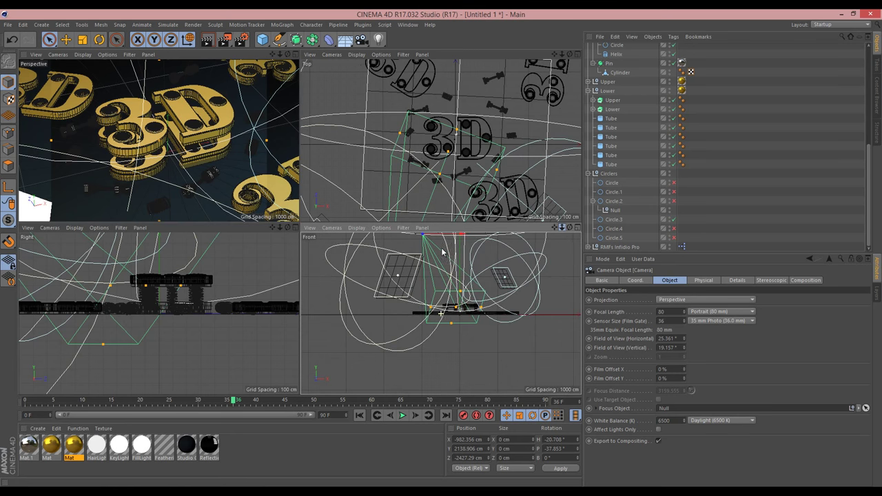
click(296, 54)
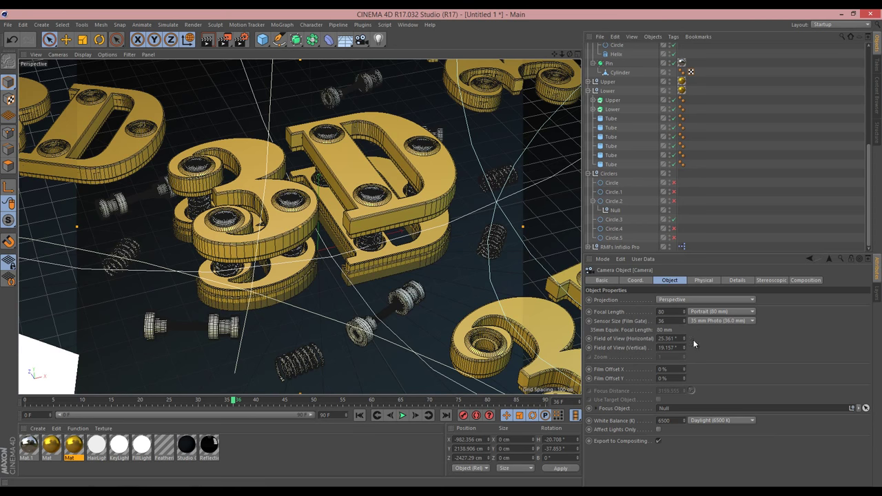
click(704, 280)
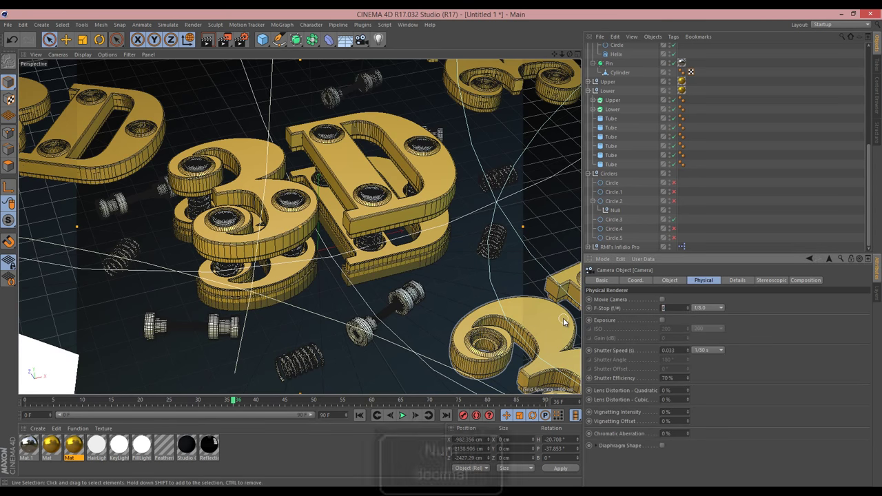
text(.4)
key(Return)
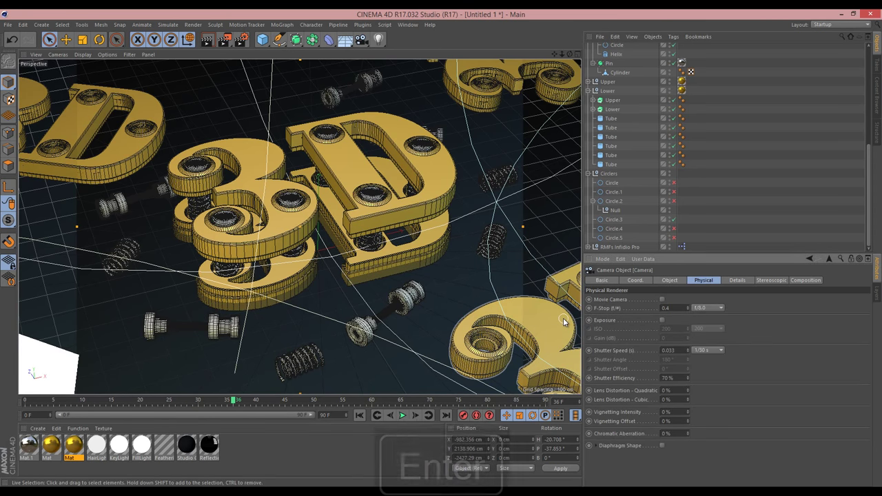
Render the scene to the Picture Viewer to check the depth of field, and stop the render.
click(224, 40)
drag(501, 71, 464, 52)
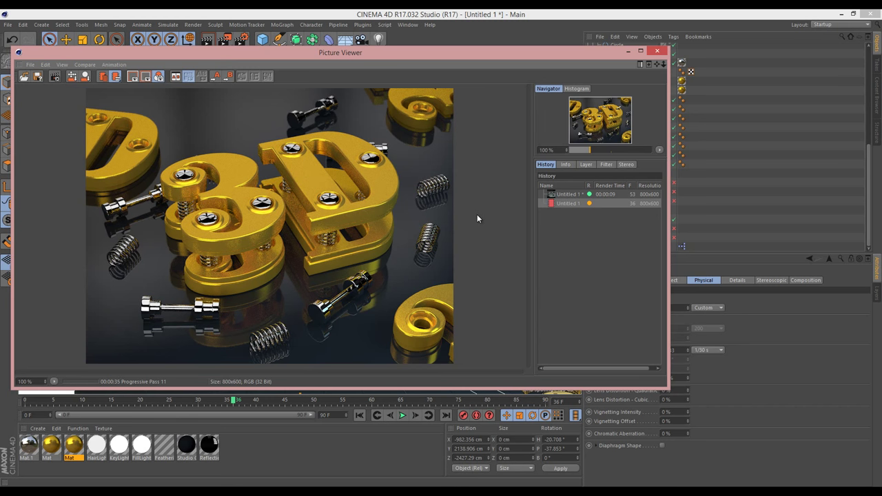
click(658, 53)
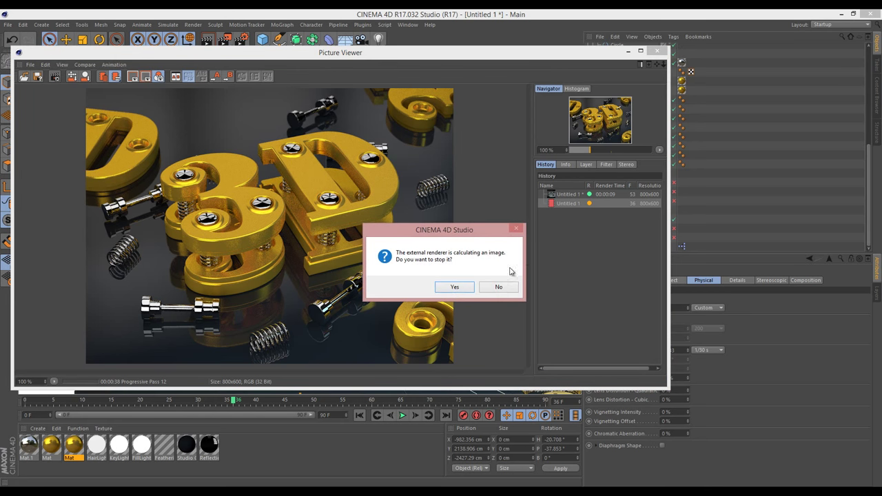
click(455, 287)
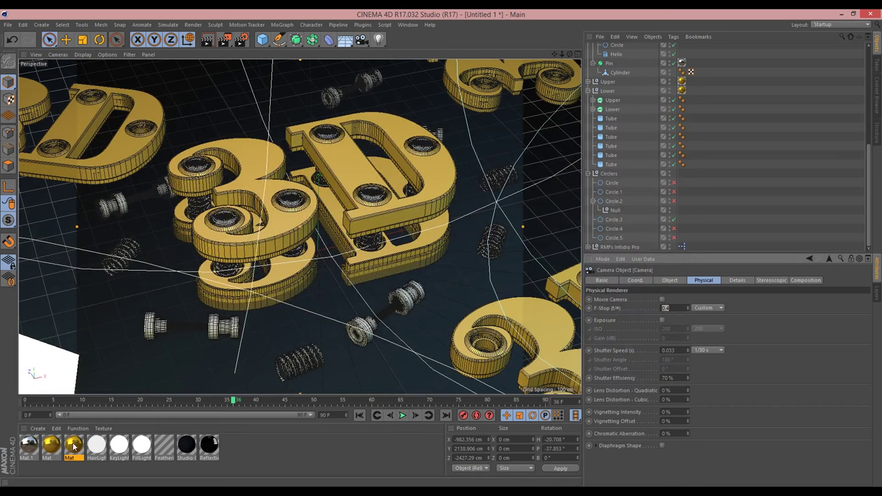
Enable Transparency on the upper plates' gold material and test-render the scene, stopping the render early.
double_click(74, 446)
click(183, 193)
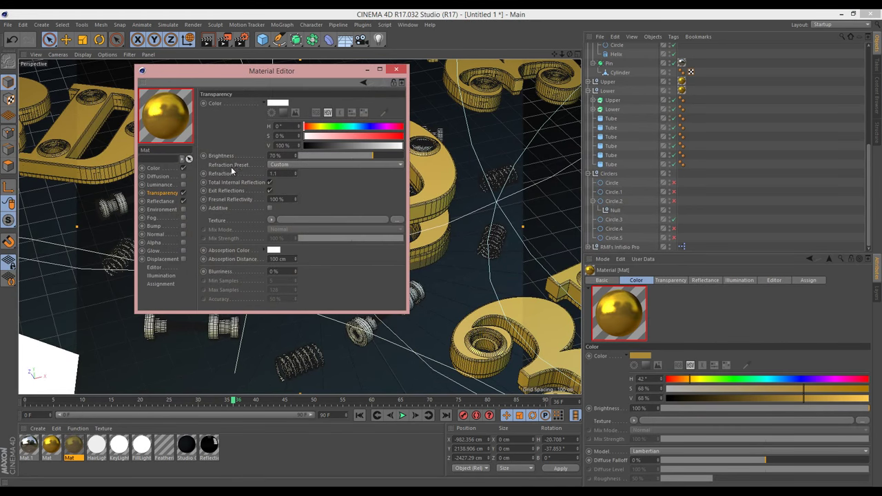
click(398, 70)
scroll(648, 121, up, 7)
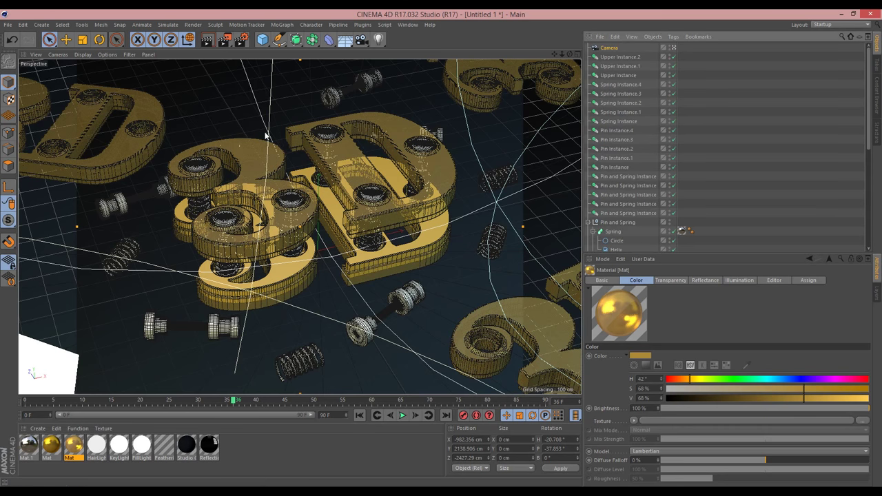
click(226, 42)
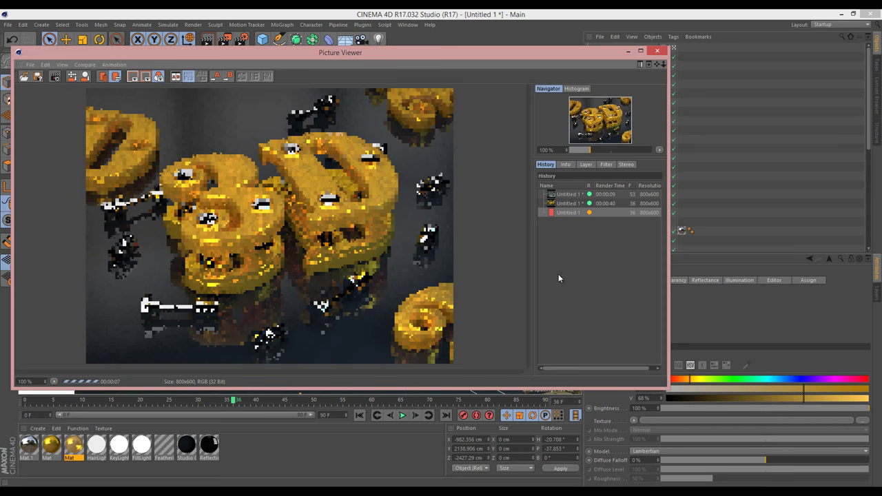
click(657, 51)
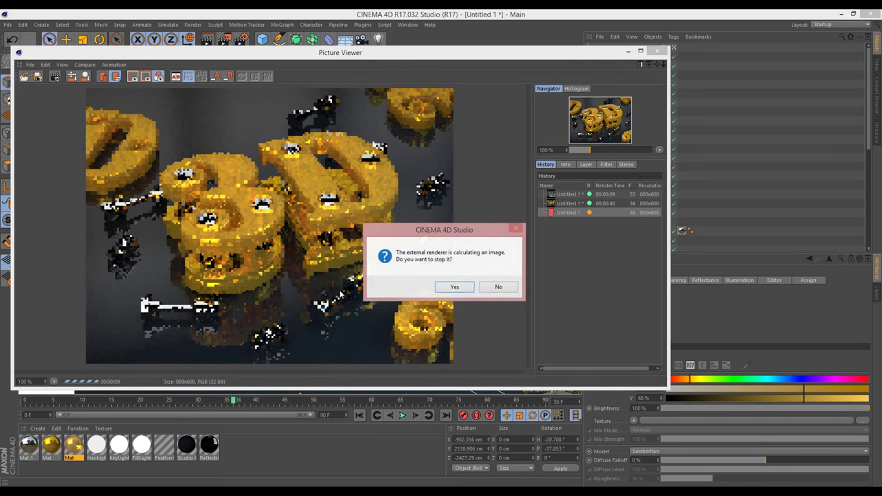
click(453, 286)
Darken the lower plates' gold material by reducing the value and saturation of its color.
click(50, 448)
double_click(50, 448)
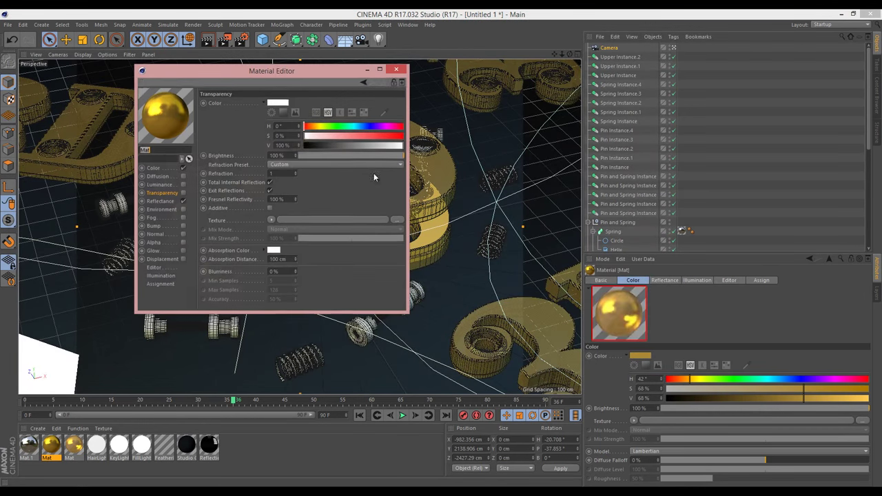
click(157, 169)
mouse_move(354, 145)
mouse_down()
mouse_move(342, 150)
mouse_move(358, 136)
mouse_up()
click(396, 69)
Set the upper plates' gold material color to 54% saturation and 54% value.
double_click(71, 452)
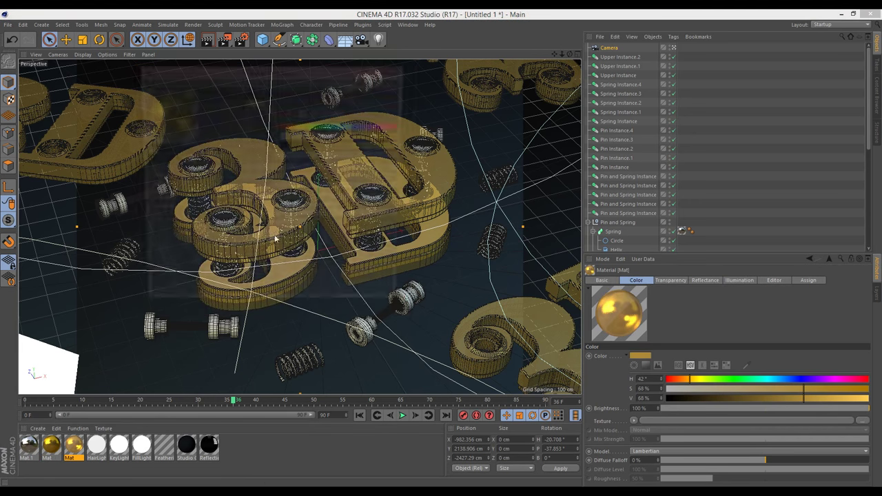
drag(350, 145, 346, 146)
click(347, 135)
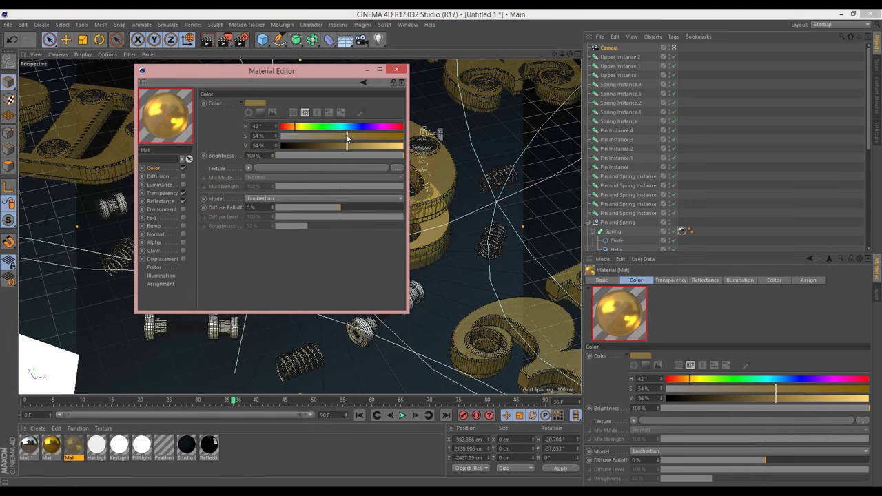
click(397, 71)
Test-render the scene with the darker gold colors and stop the render.
click(225, 39)
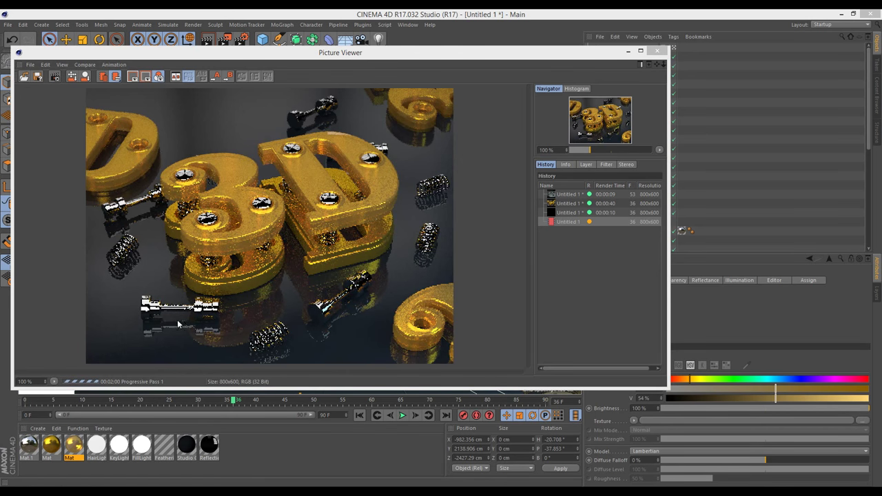
click(657, 51)
click(449, 290)
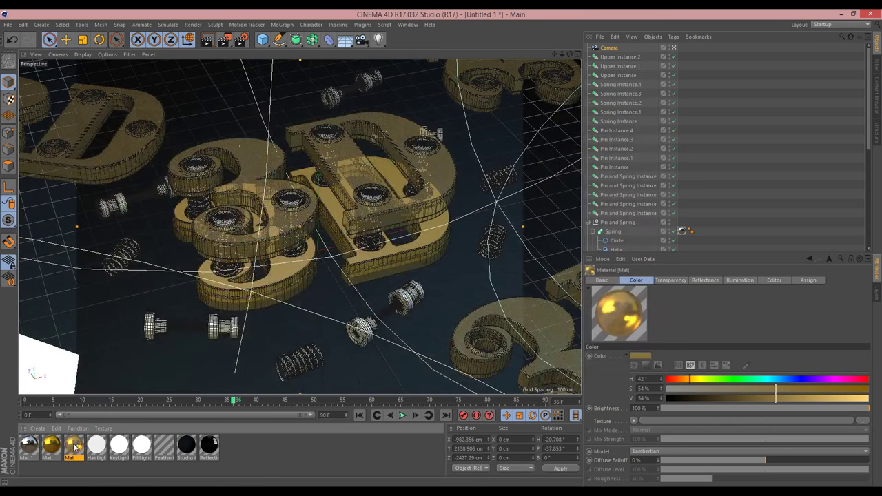
Disable the Color channel of the upper plates' gold material and test-render the scene.
double_click(73, 446)
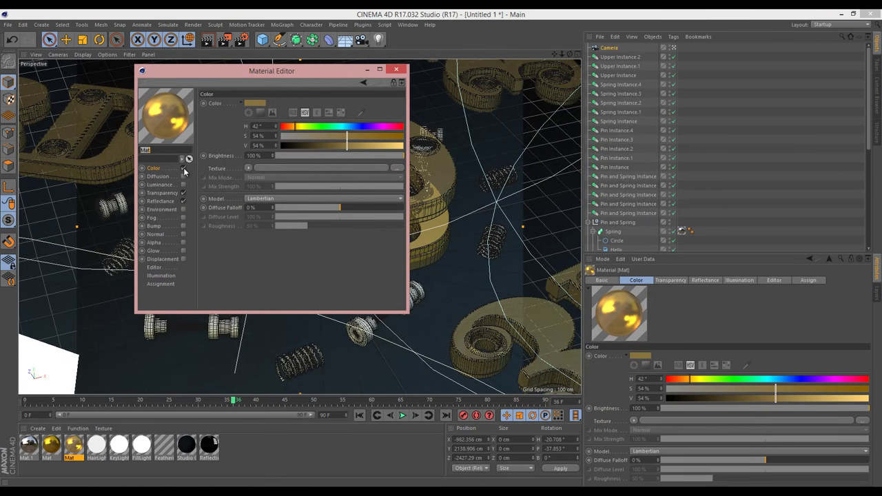
click(183, 168)
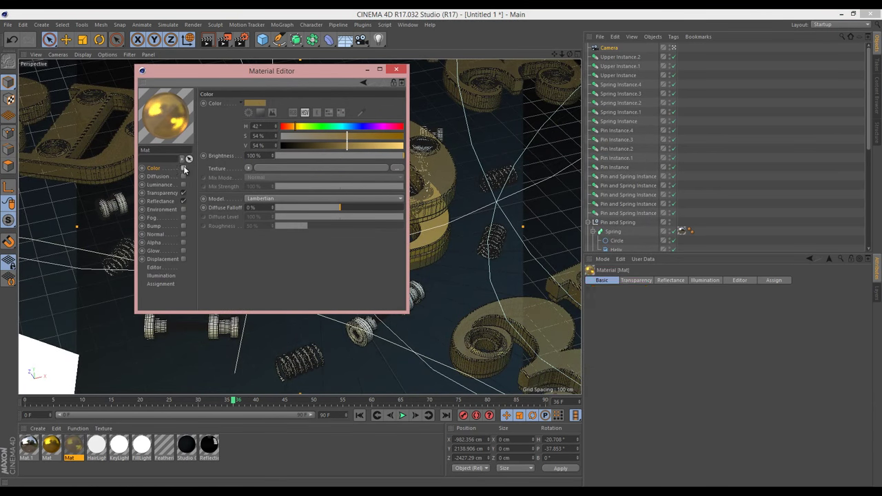
click(394, 67)
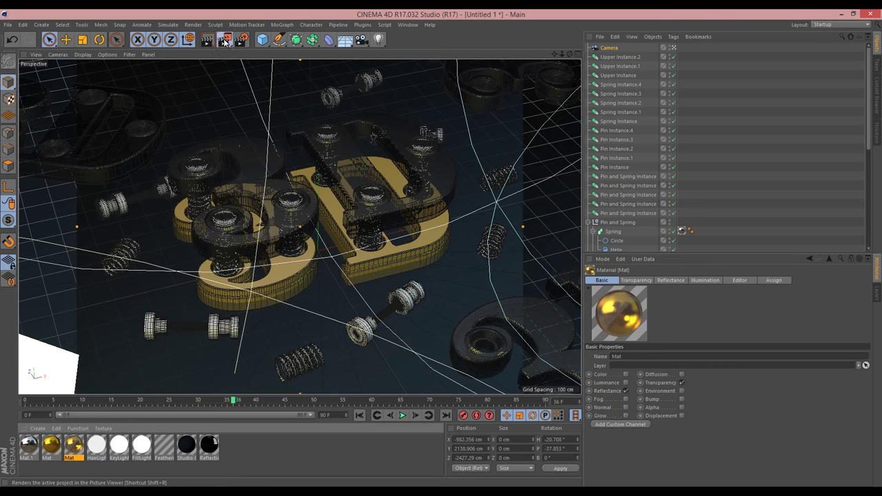
click(224, 40)
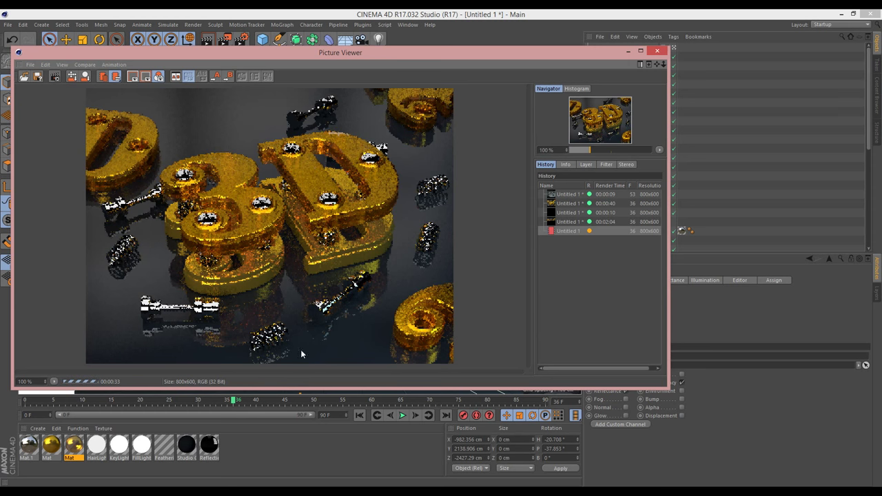
click(657, 51)
click(454, 287)
Turn off Transparency and re-enable the Color channel on the upper plates' gold material.
double_click(75, 447)
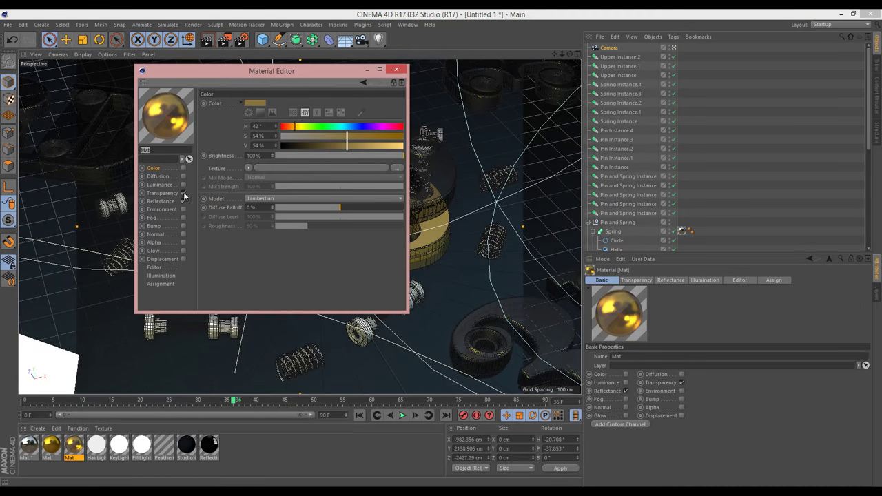
click(183, 192)
click(184, 168)
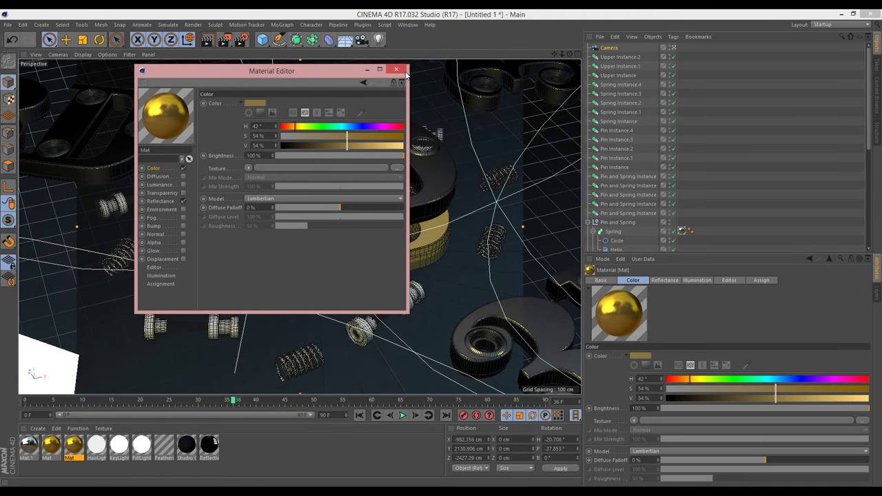
click(396, 70)
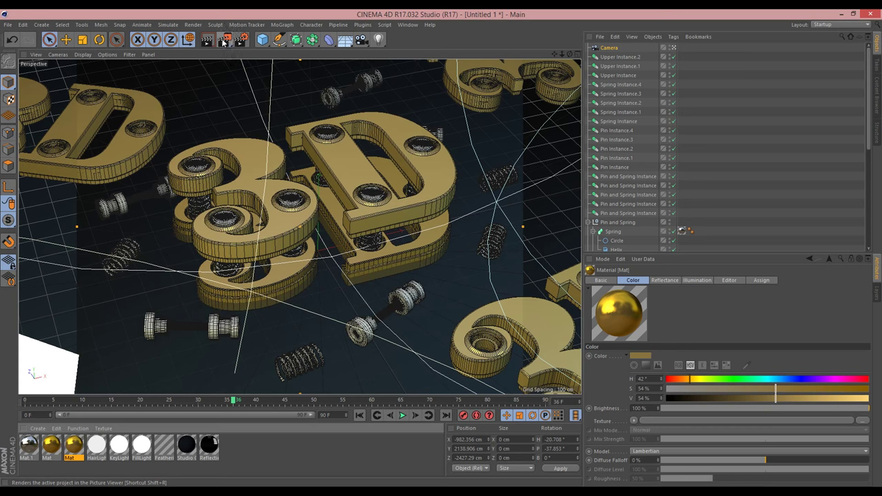
Render the scene to the Picture Viewer and capture the rendered image area as a screenshot.
click(223, 42)
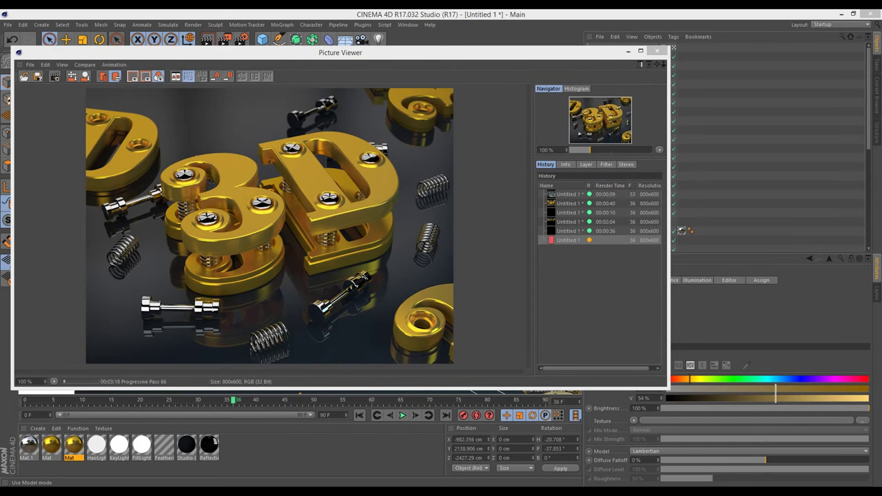
drag(550, 155, 671, 163)
click(649, 177)
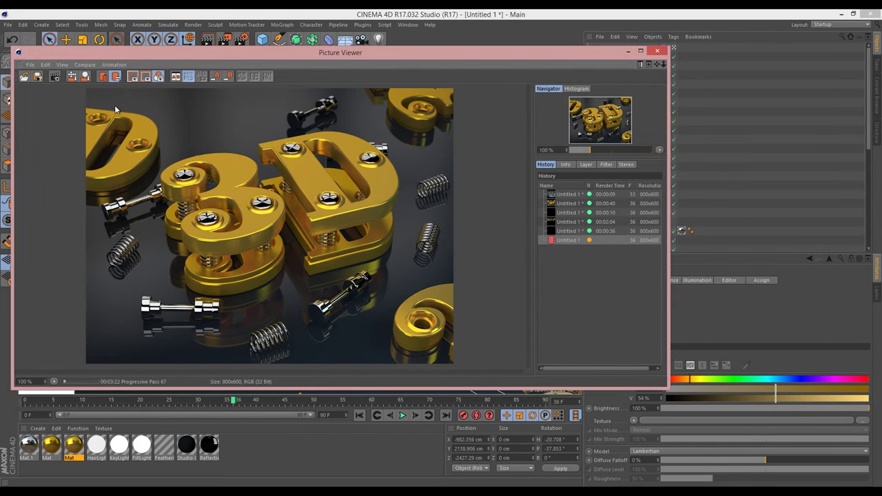
drag(87, 86, 457, 370)
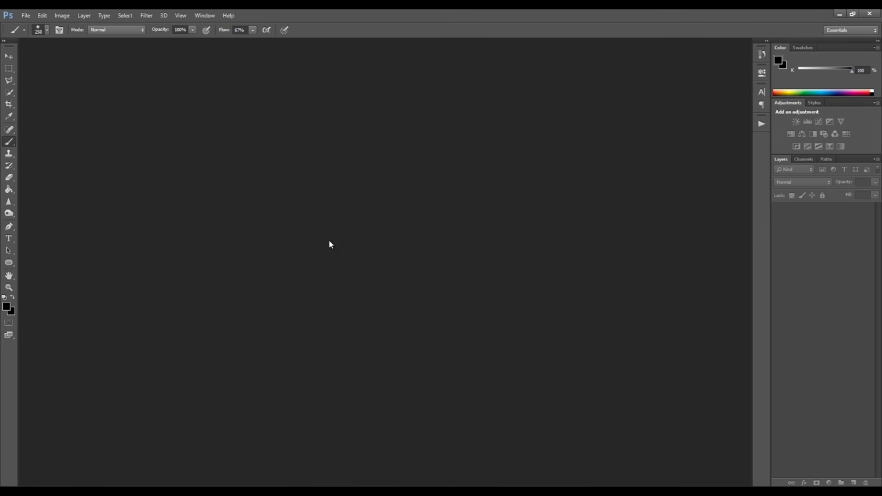
In Photoshop, create a new document with the preset clipboard size and paste the captured render.
key(ctrl+n)
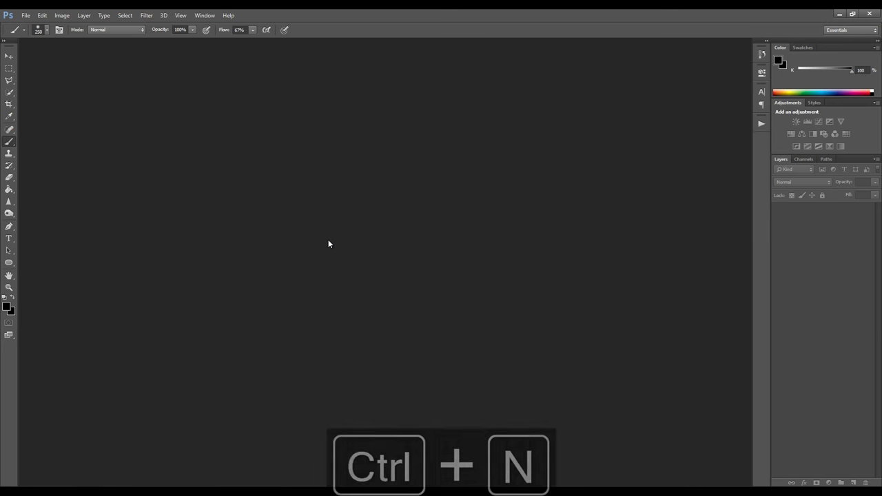
key(Return)
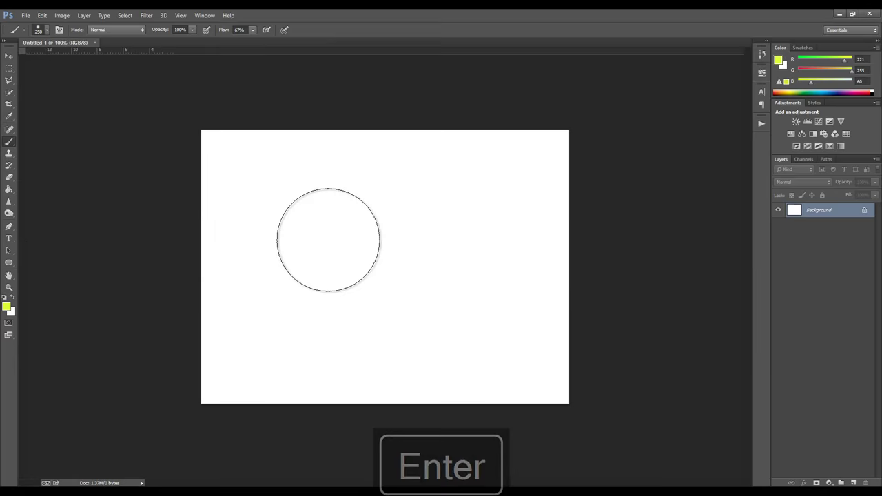
key(ctrl+v)
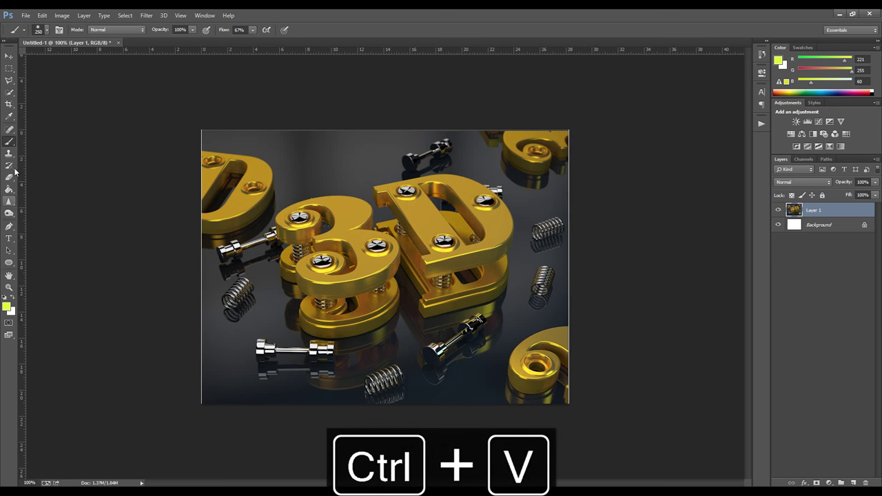
Crop the thin white strip off the left edge of the pasted render.
click(9, 104)
click(203, 267)
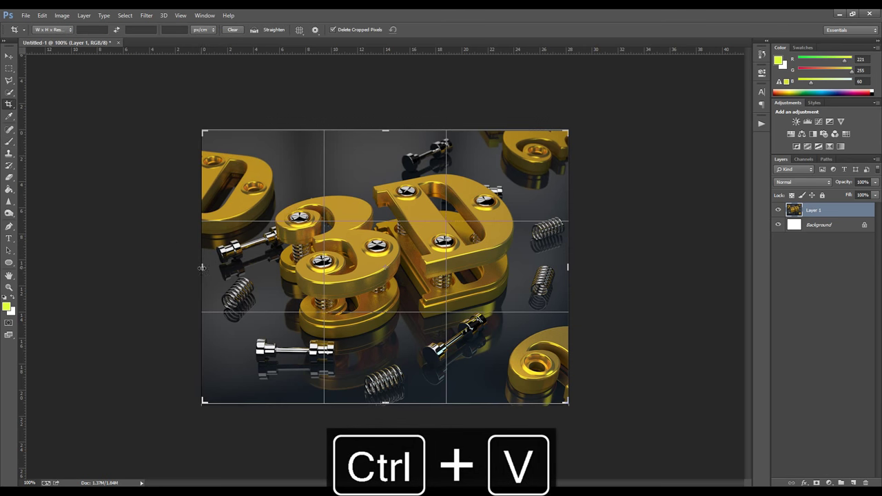
drag(204, 270, 202, 274)
key(Return)
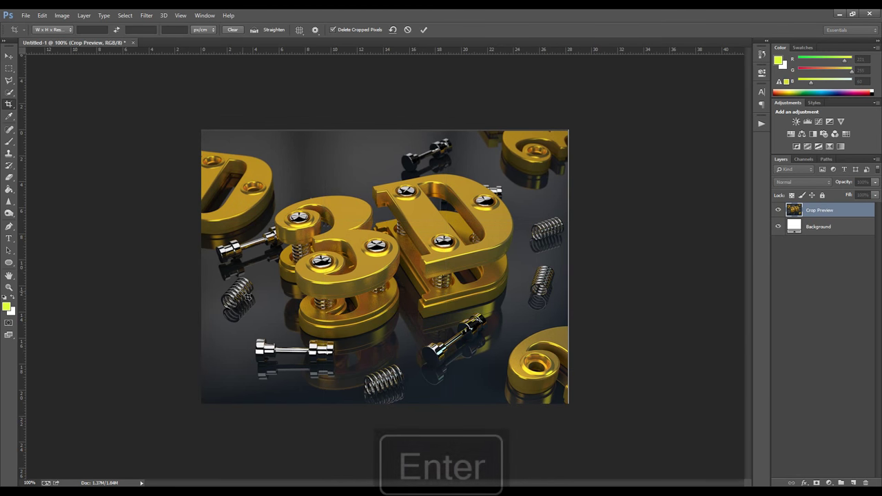
Crop the remaining light strips off the render's right and top edges.
key(ctrl+t)
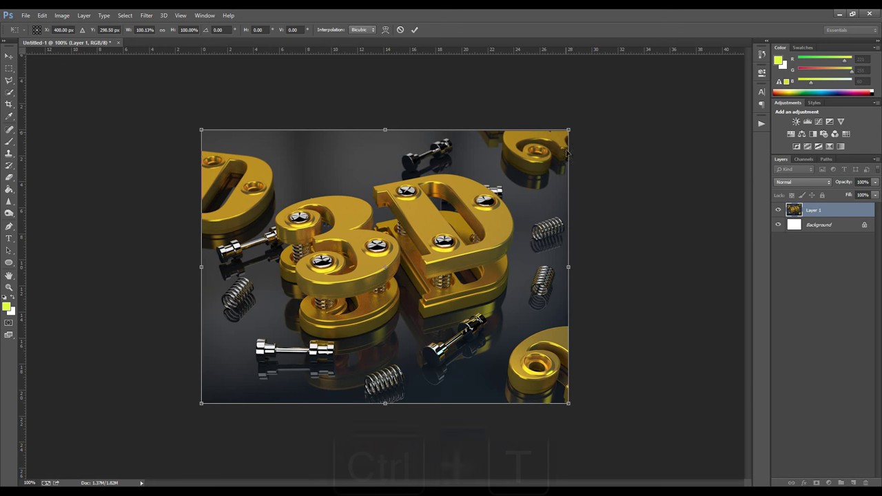
key(Escape)
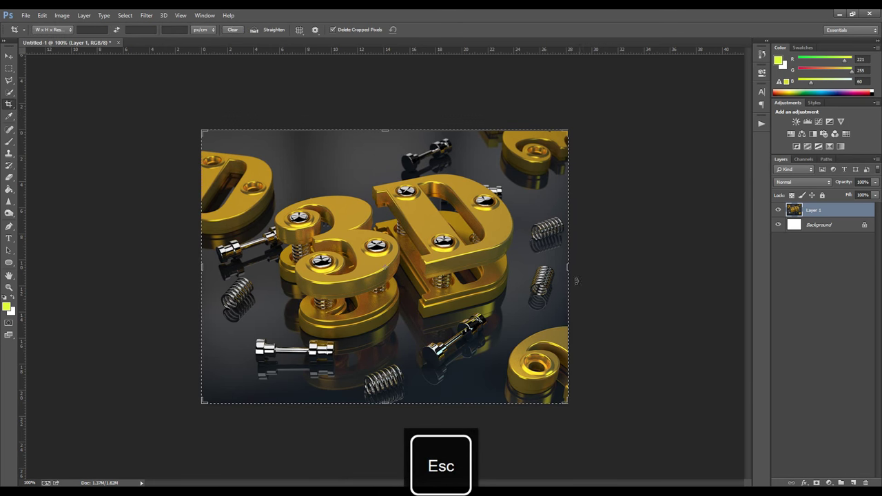
drag(567, 267, 563, 268)
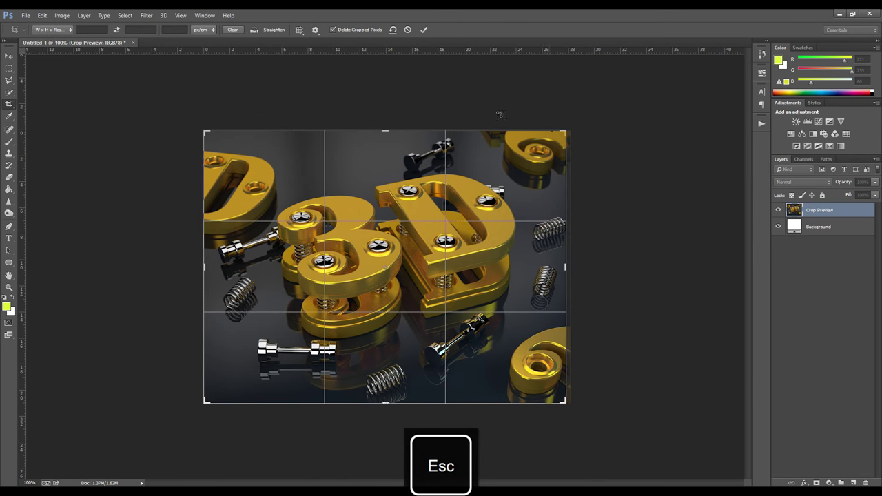
drag(384, 130, 384, 133)
key(Return)
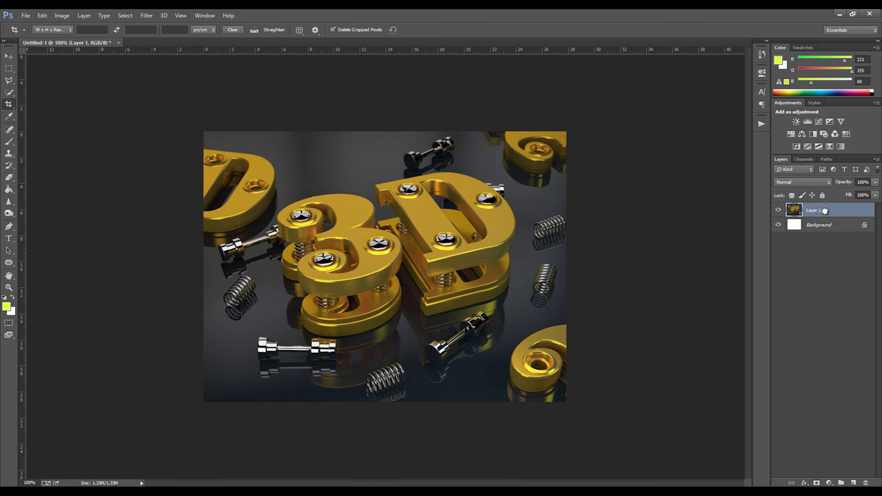
Duplicate Layer 1 and set up a Tilt-Shift blur on the copy, tilting the sharp band about 11.5° and widening it around the central letters.
drag(869, 486, 854, 482)
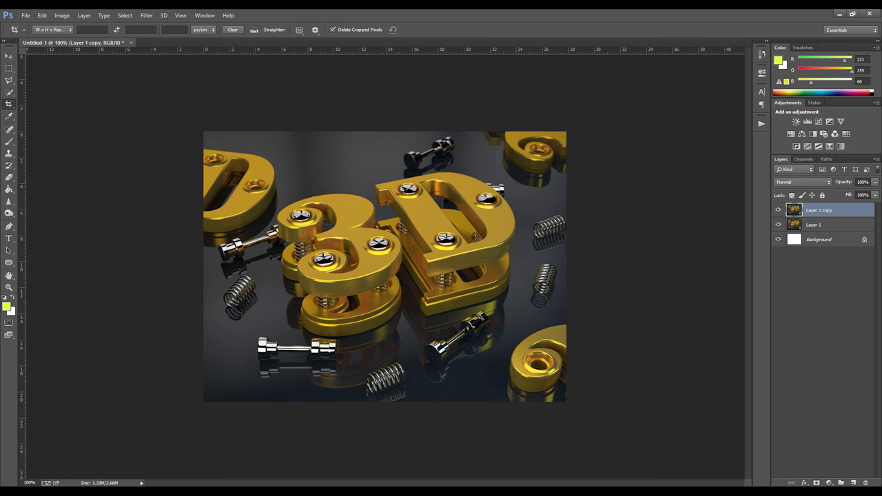
click(144, 16)
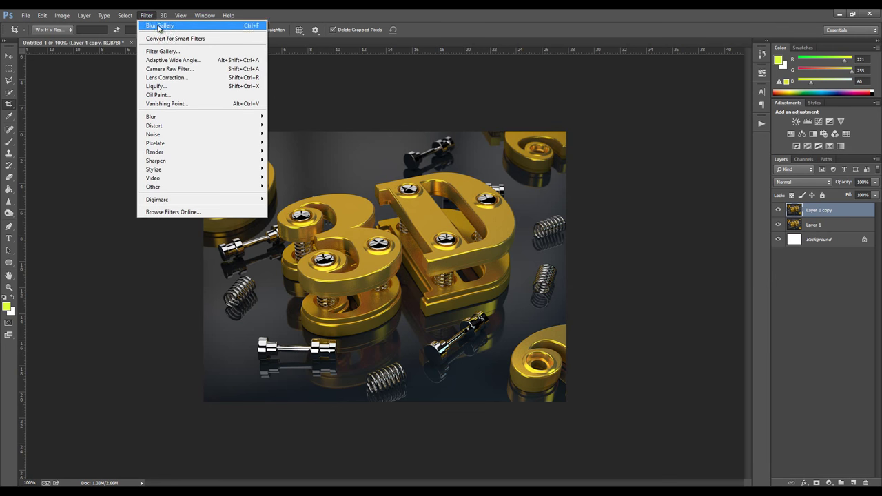
mouse_move(172, 119)
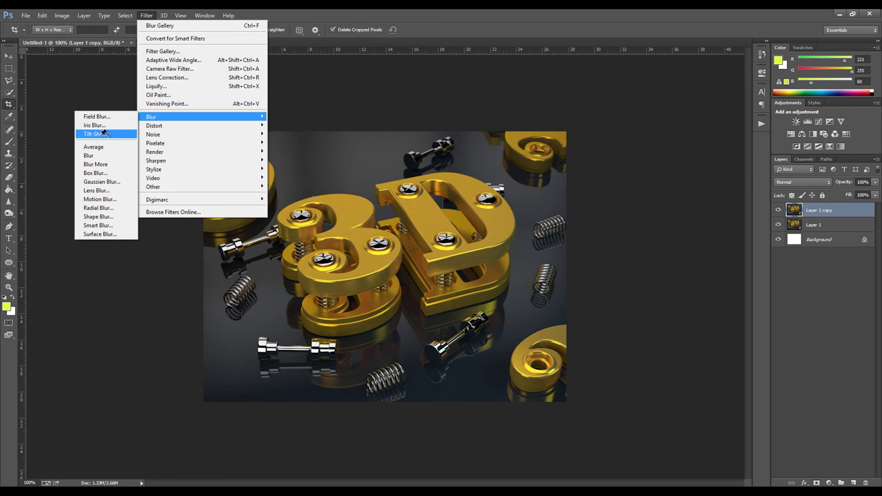
click(101, 134)
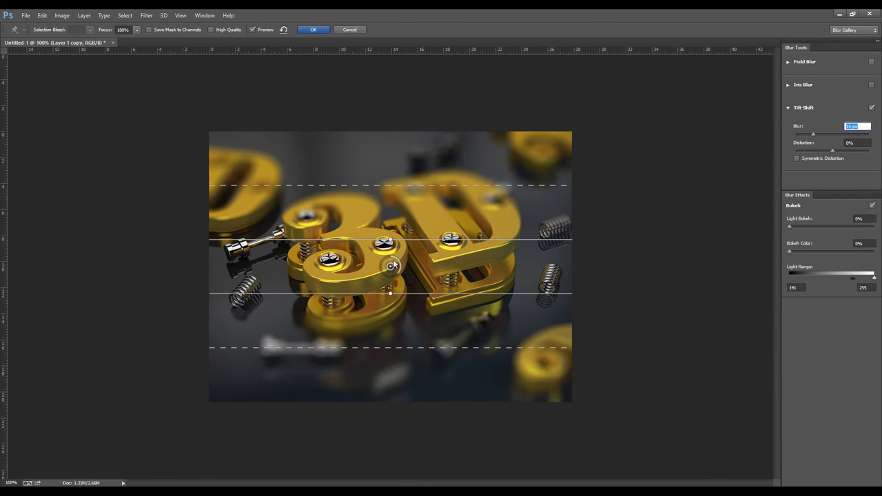
drag(390, 240, 377, 192)
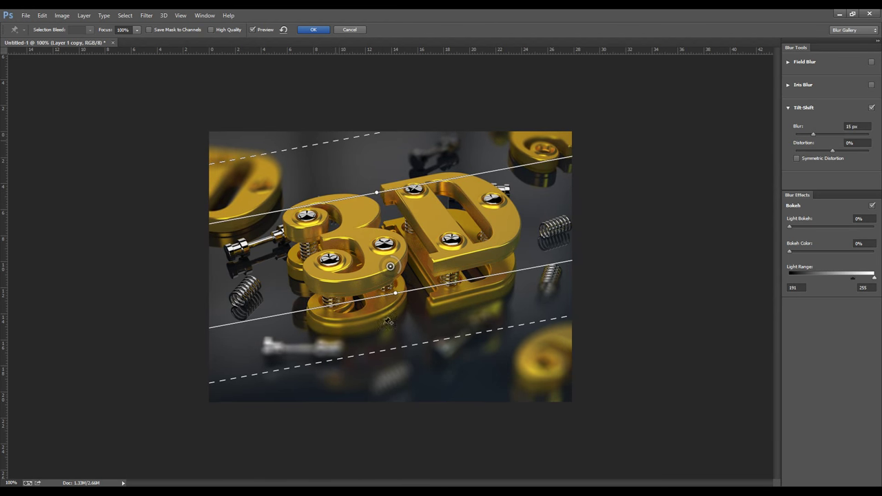
drag(410, 348, 423, 375)
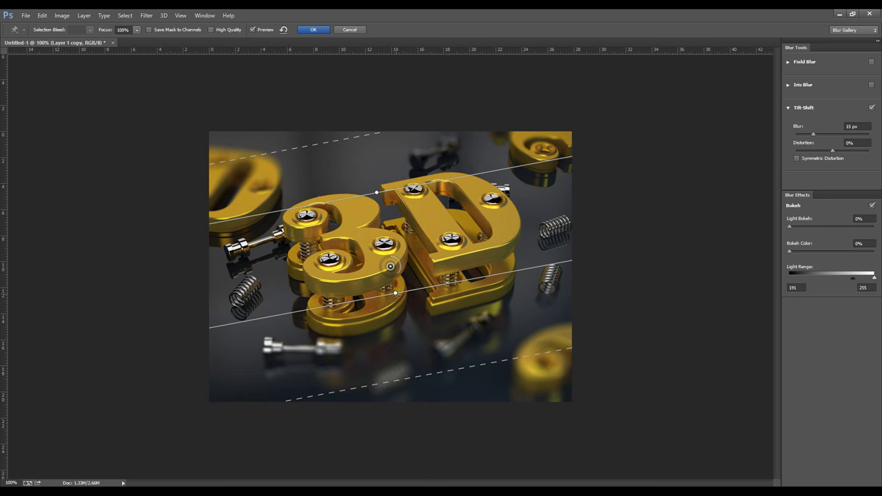
drag(395, 294, 400, 313)
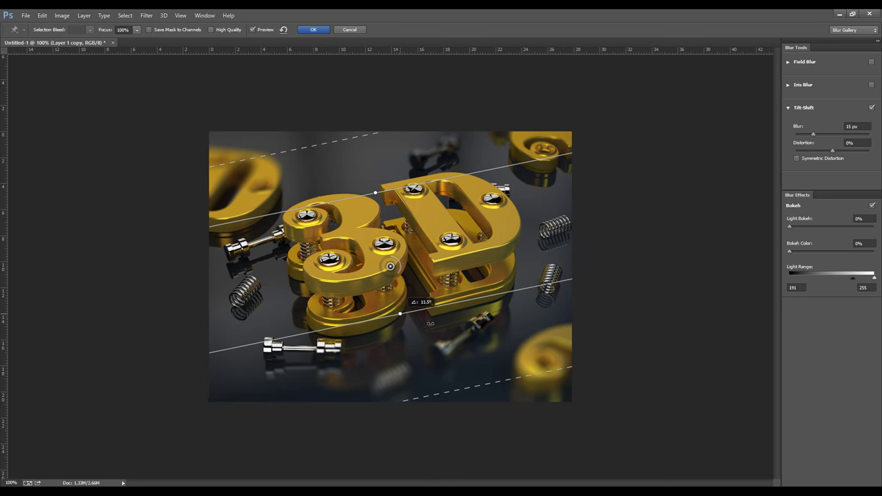
Set the Tilt-Shift blur to 6 px, move the upper fade line closer to the letters, flatten the tilt slightly, and apply the filter.
drag(860, 126, 787, 153)
text(6)
key(Return)
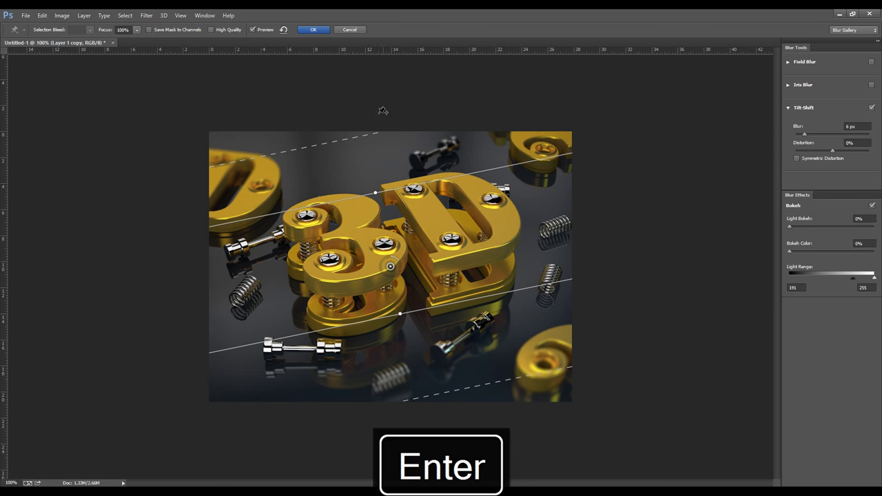
drag(348, 138, 352, 160)
drag(376, 193, 380, 193)
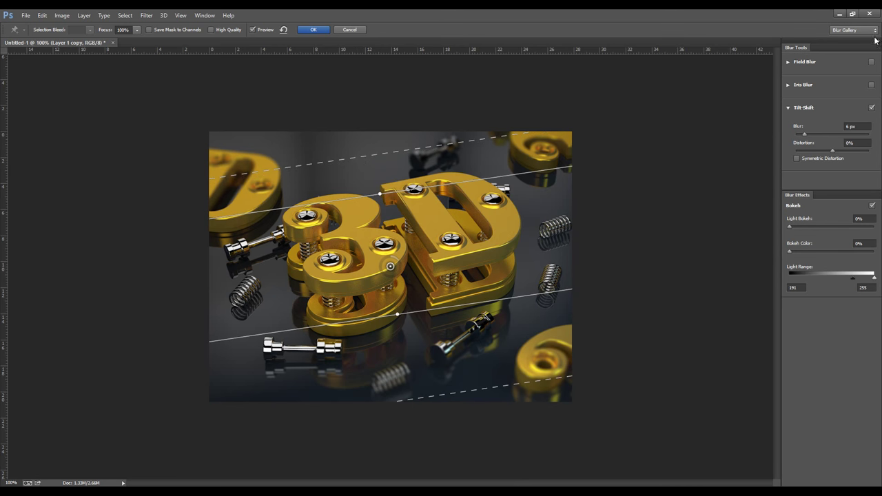
click(315, 30)
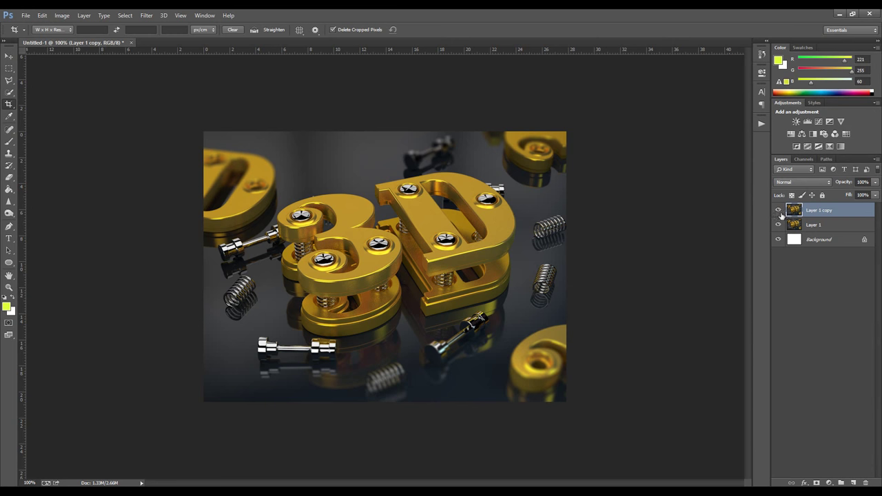
click(778, 210)
click(778, 210)
Add a Curves adjustment layer with an S-shaped RGB curve that brightens the highlights and darkens the shadows.
click(818, 122)
drag(722, 131, 719, 125)
drag(667, 175, 696, 153)
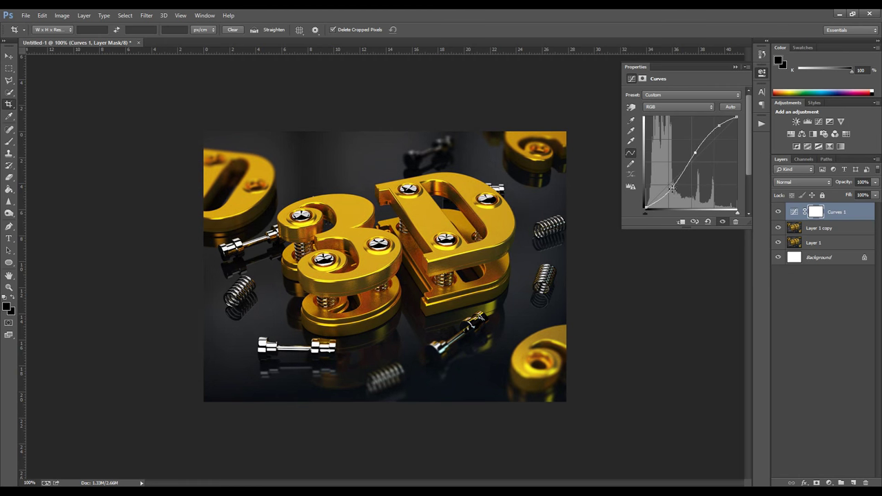
drag(672, 188, 672, 186)
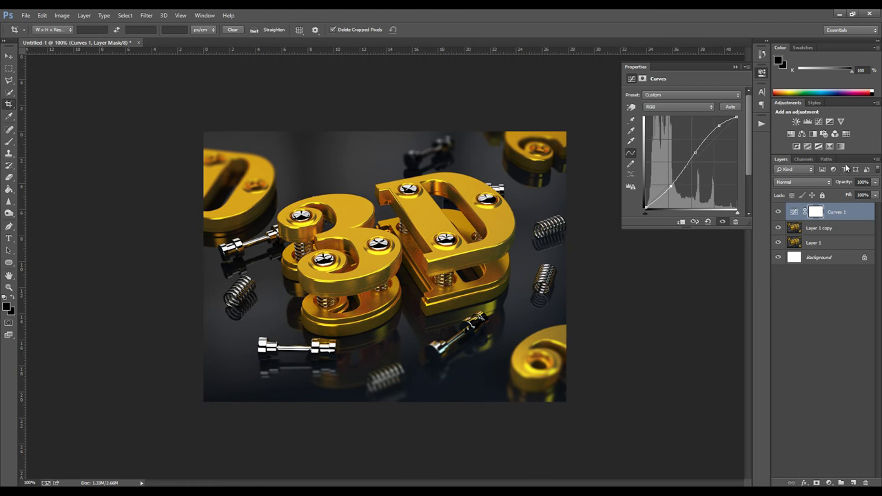
Add a Vibrance adjustment with vibrance -16 and saturation +11, and a Black & White adjustment layer at 30% opacity.
click(841, 121)
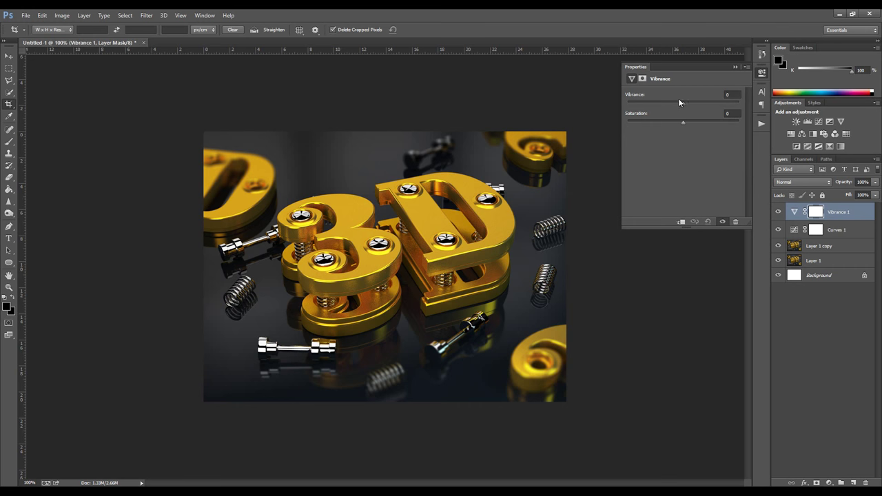
drag(695, 104, 685, 122)
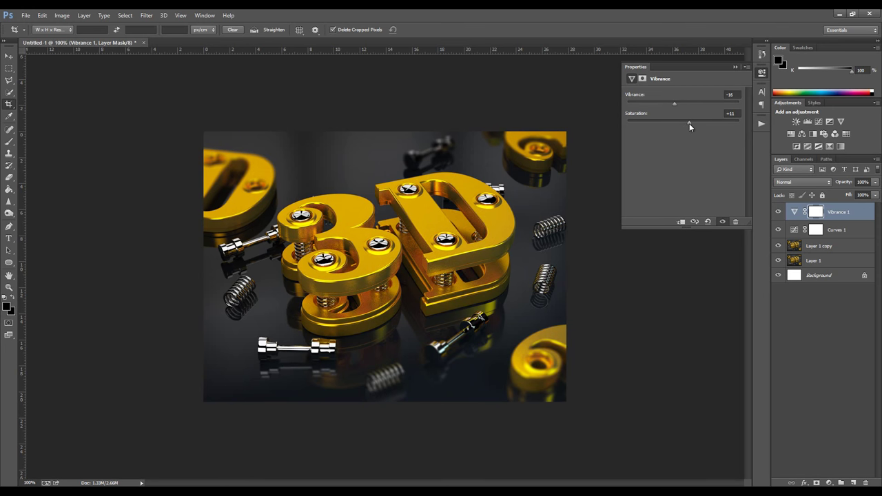
click(807, 135)
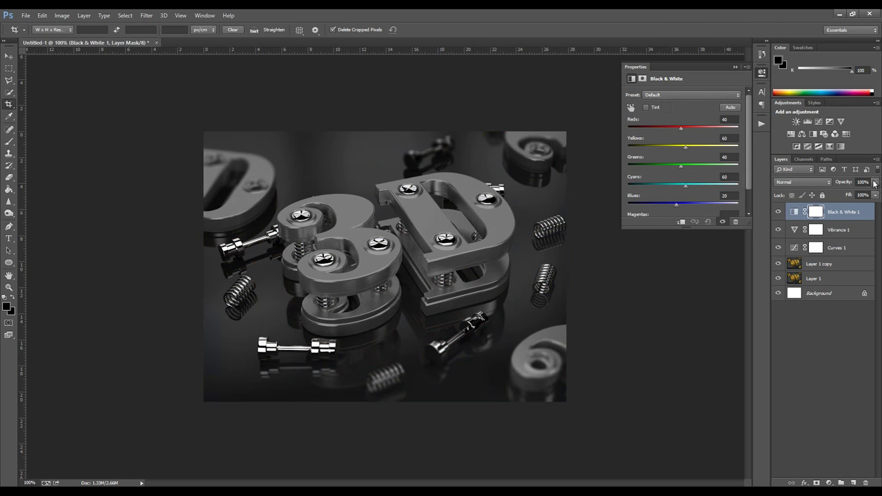
drag(874, 183, 845, 195)
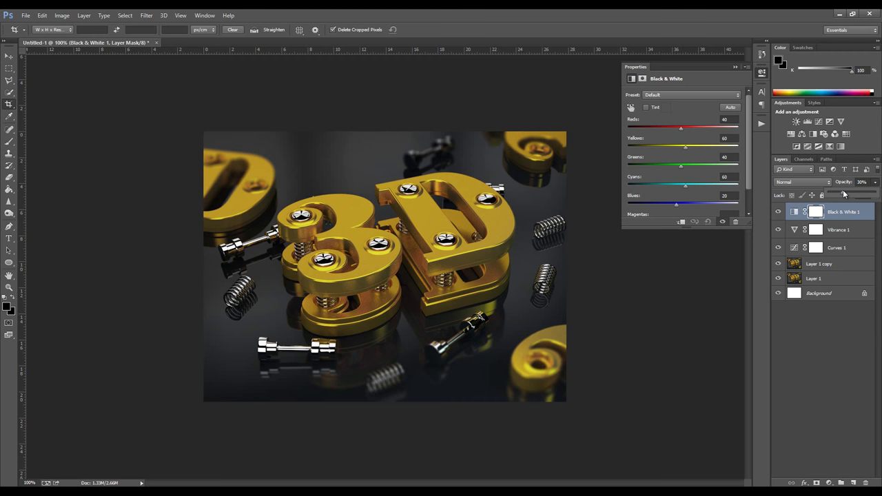
click(811, 346)
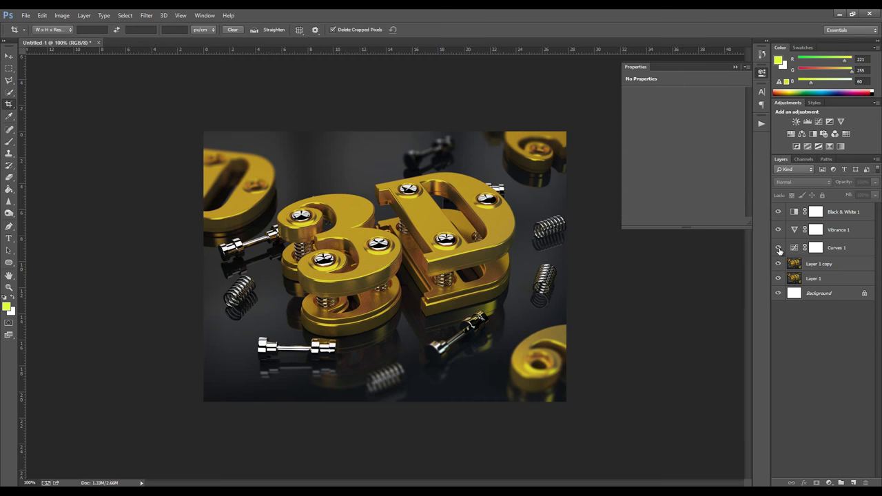
Compare the image with the Curves adjustment hidden and shown, and select the blurred Layer 1 copy.
click(778, 247)
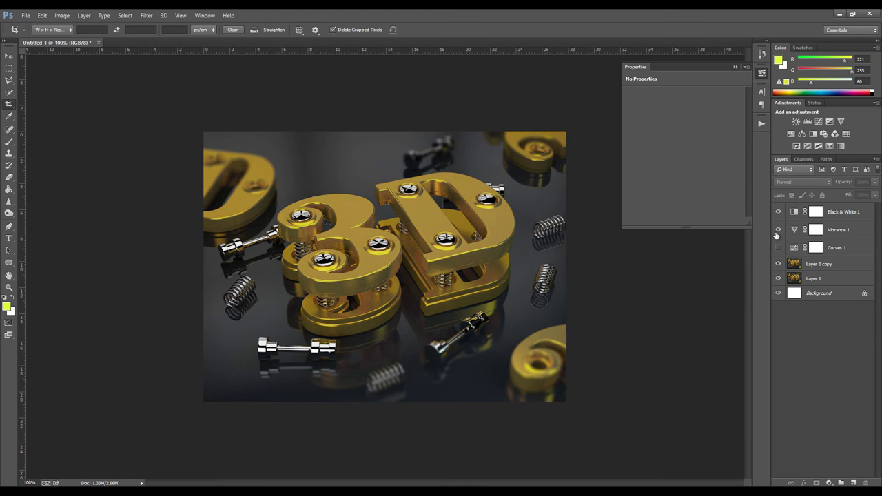
click(779, 248)
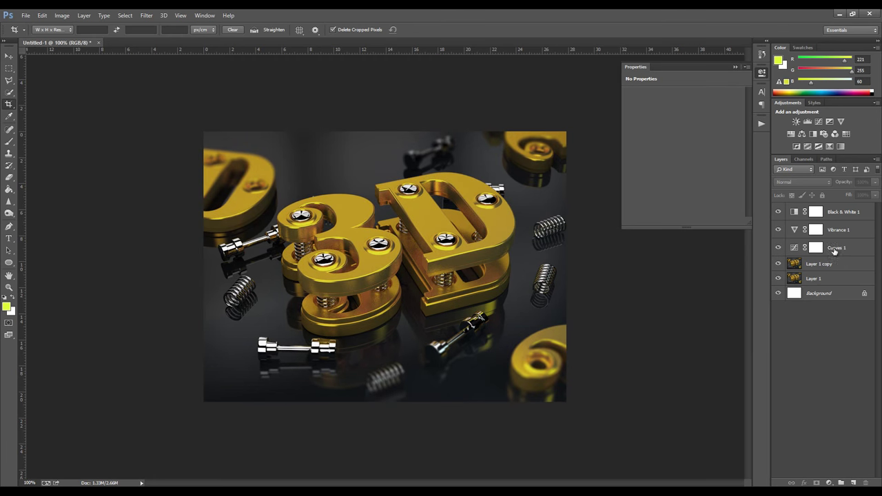
click(830, 267)
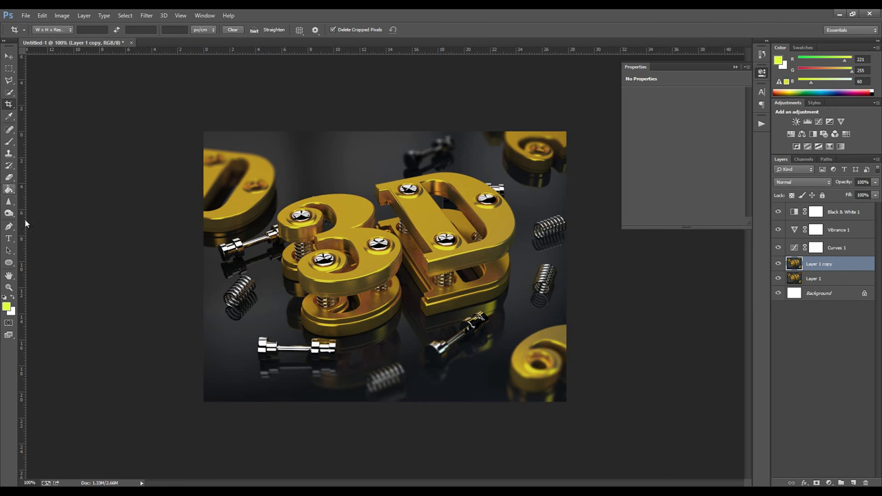